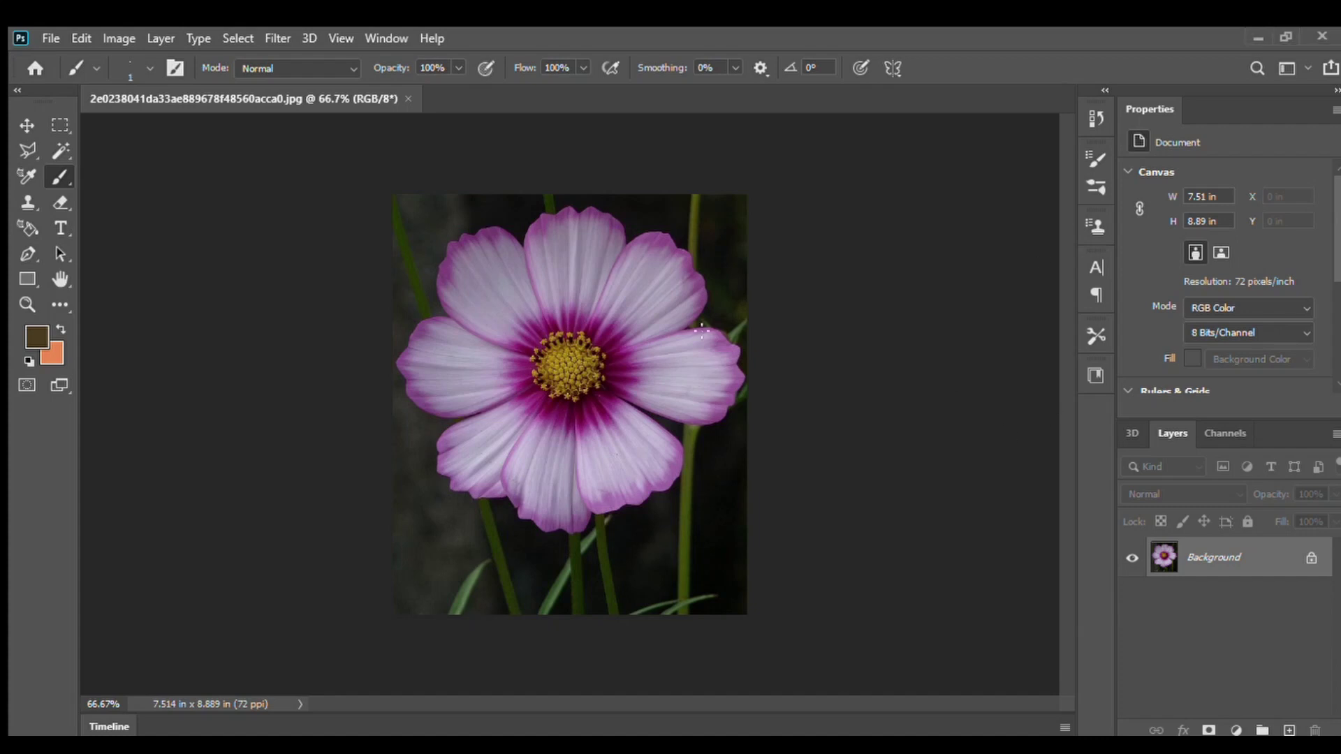
# Set the image resolution to 250 pixels/inch and duplicate the Background layer
pyautogui.press('h')
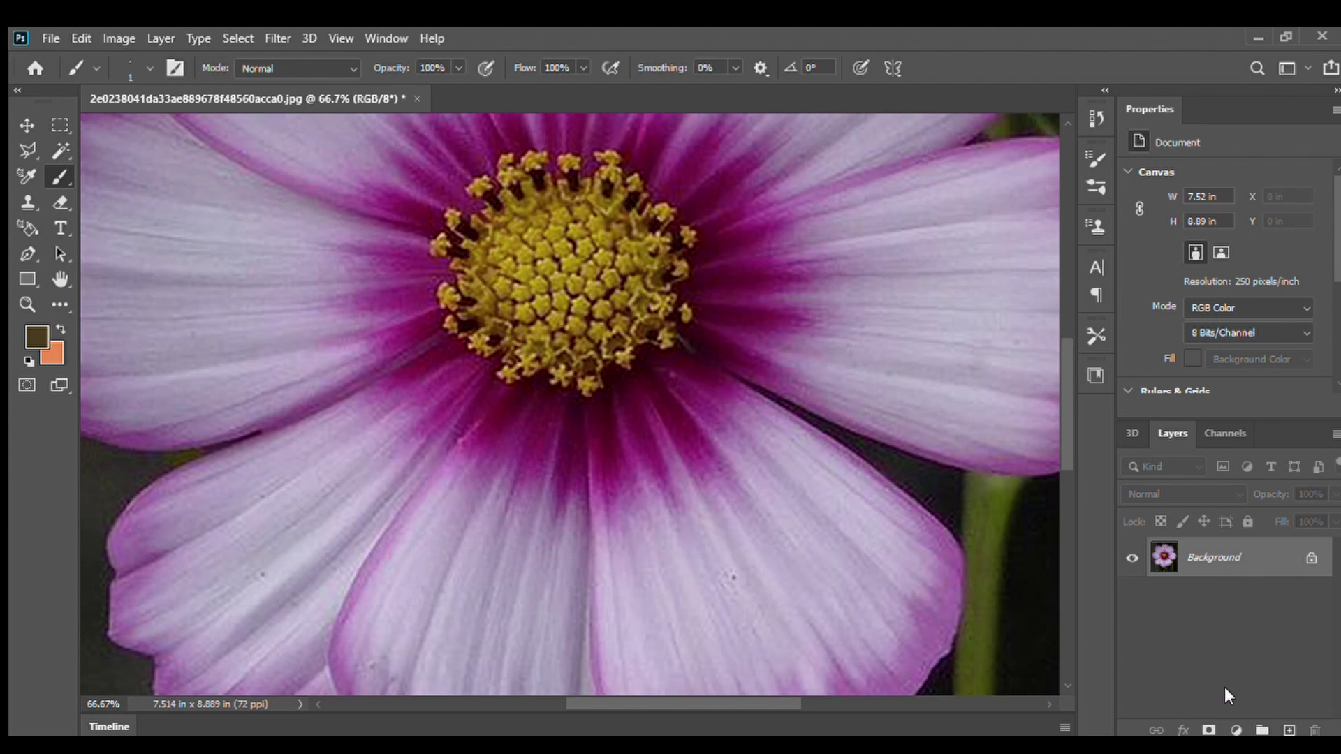
pyautogui.click(1246, 400)
pyautogui.click(961, 441)
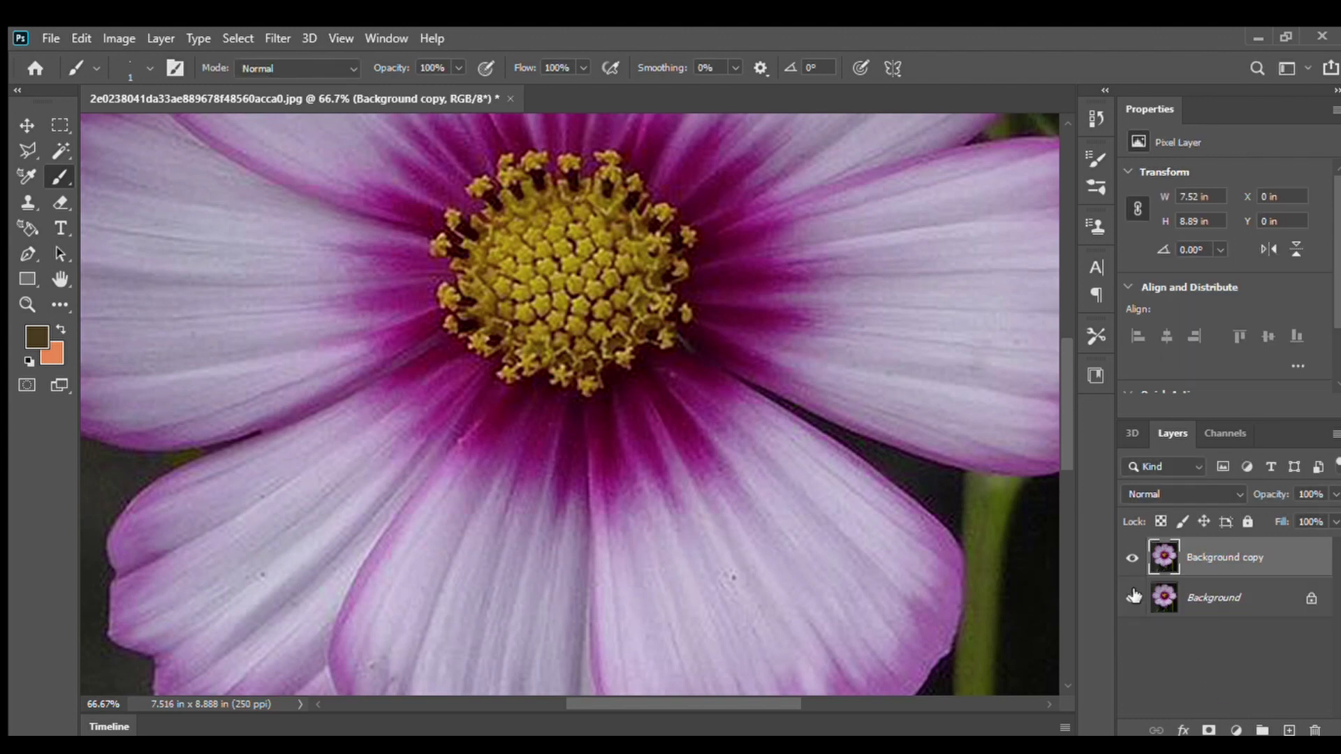
# Hide the original Background layer and add a new empty layer above the Background copy
pyautogui.click(1132, 598)
pyautogui.click(1289, 731)
pyautogui.scroll(1, 591, 322)
pyautogui.scroll(-2, 552, 269)
pyautogui.scroll(1, 538, 284)
pyautogui.moveTo(532, 155); pyautogui.dragTo(485, 346)
pyautogui.scroll(-1, 497, 337)
pyautogui.scroll(1, 514, 302)
# Set the Brush tool's size to 5 pixels for stroking the paths
pyautogui.click(26, 256)
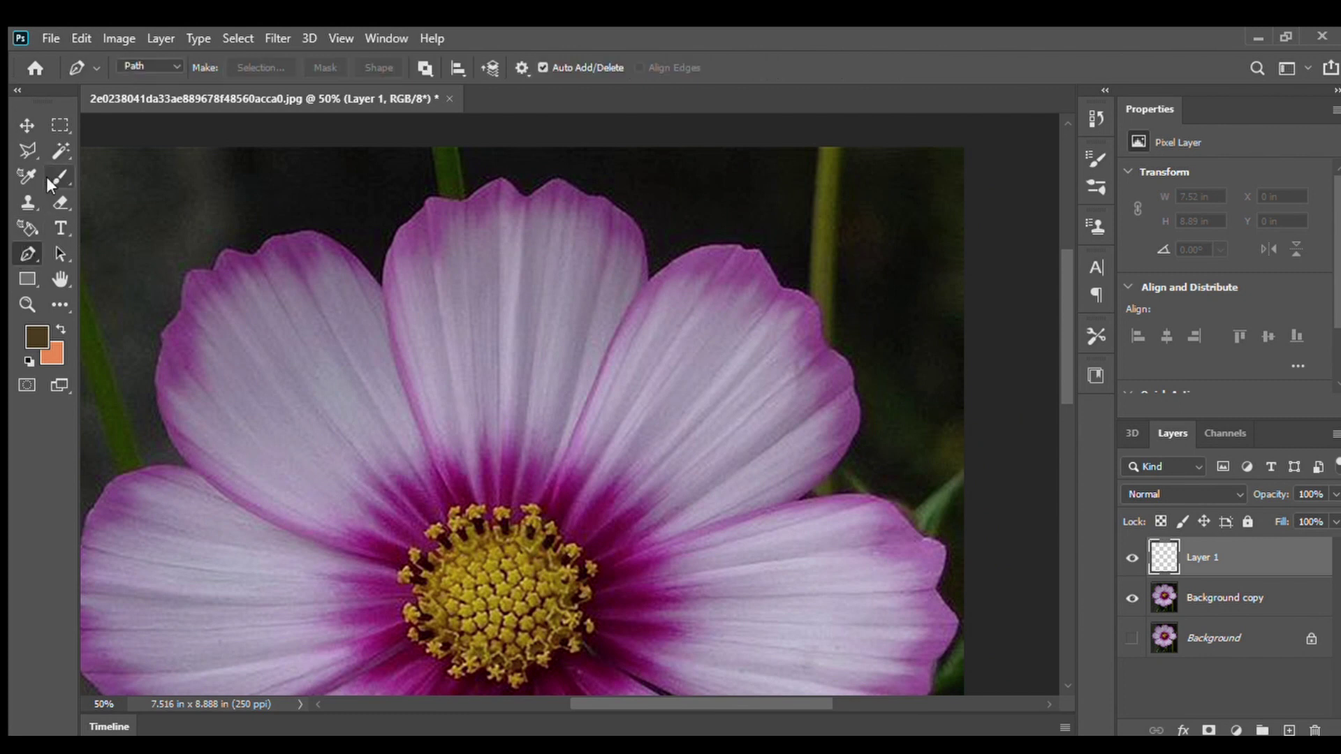
pyautogui.click(62, 177)
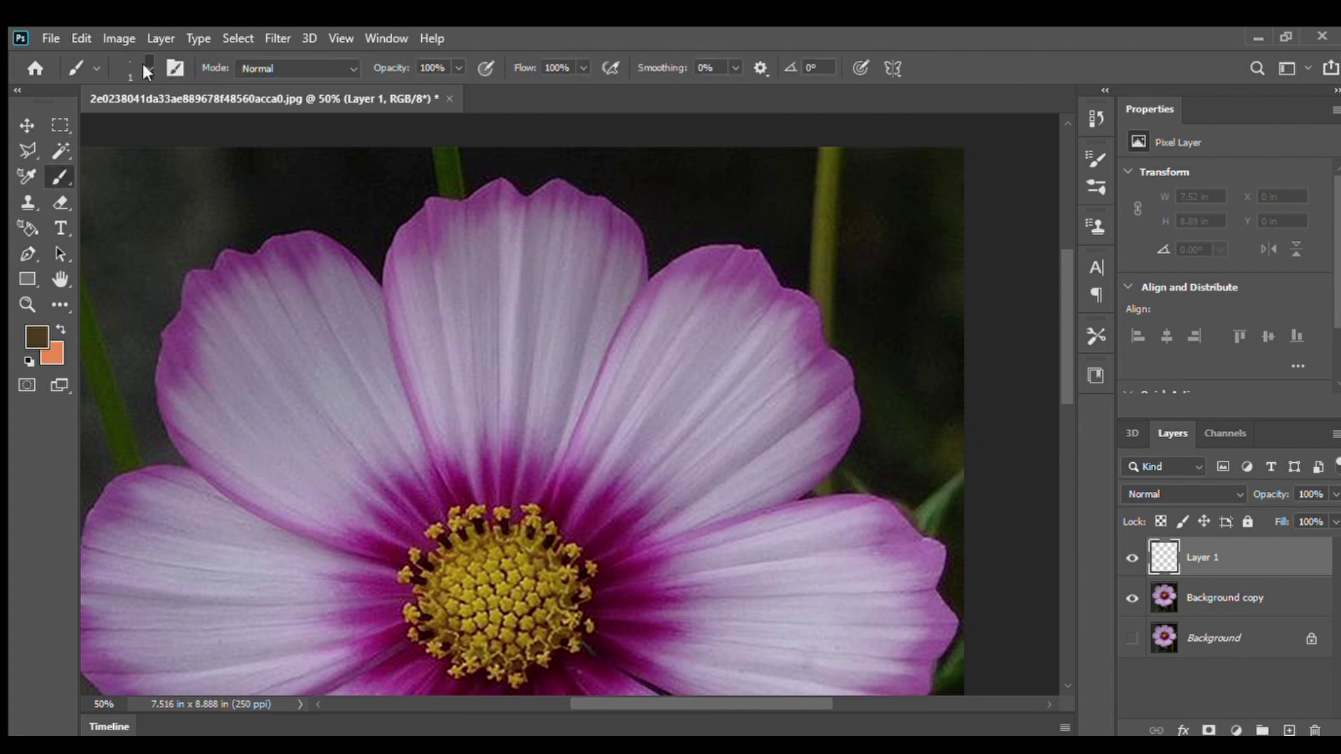
pyautogui.write('5')
pyautogui.press('Return')
# Trace the left edge of the top petal with the Pen tool, from the flower centre to the first top notch
pyautogui.click(21, 257)
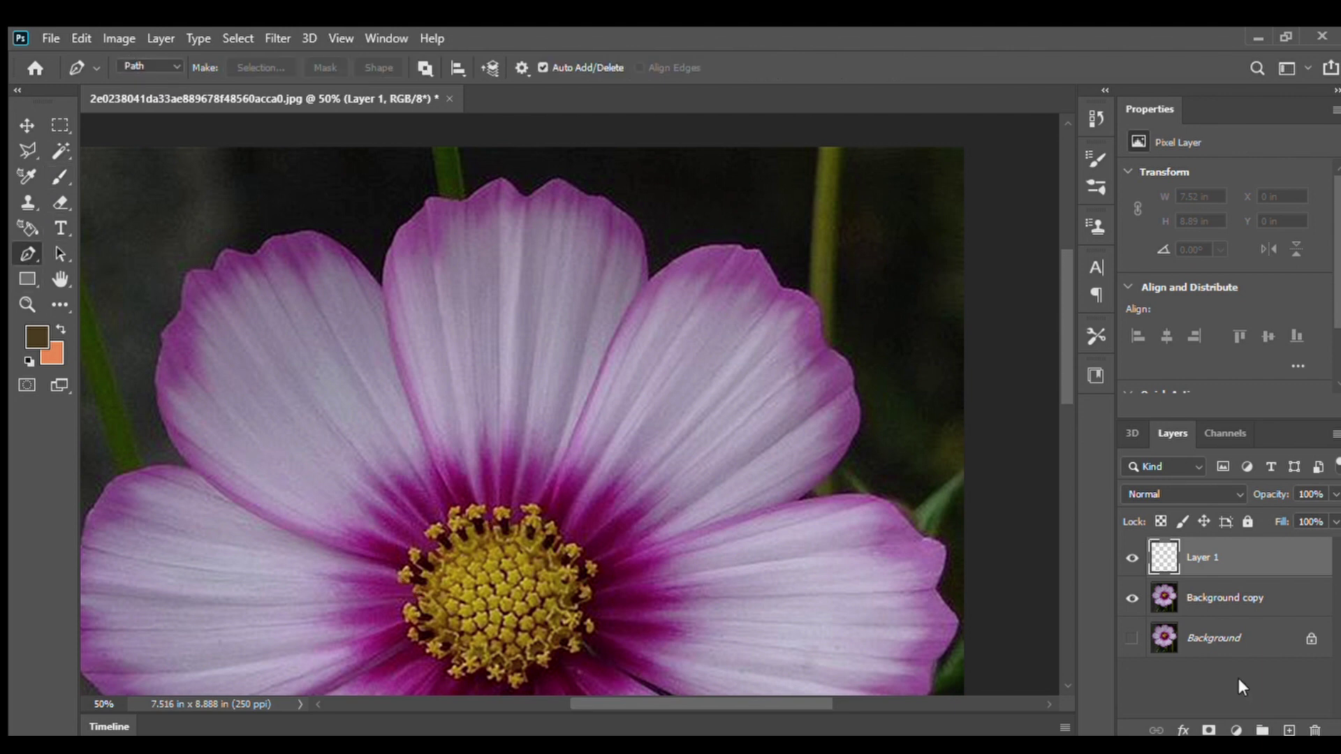
pyautogui.click(469, 527)
pyautogui.click(393, 247)
pyautogui.moveTo(428, 377)
pyautogui.mouseDown()
pyautogui.moveTo(387, 354)
pyautogui.moveTo(384, 333)
pyautogui.mouseUp()
pyautogui.click(428, 202)
pyautogui.moveTo(411, 225); pyautogui.dragTo(403, 227)
pyautogui.click(457, 202)
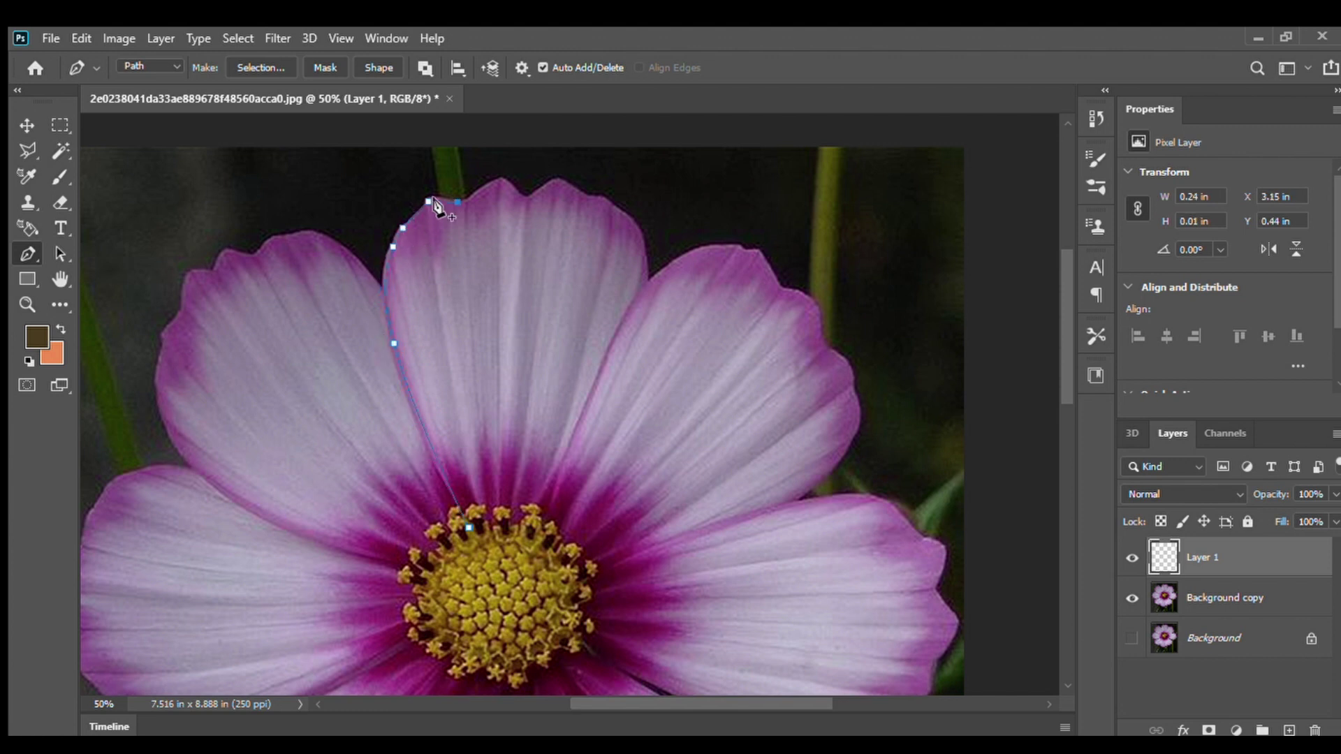
# Continue the path over the top petal's scalloped tip and down its right edge to the flower centre
pyautogui.click(501, 178)
pyautogui.click(558, 179)
pyautogui.moveTo(529, 178); pyautogui.dragTo(605, 199)
pyautogui.click(587, 199)
pyautogui.click(641, 292)
pyautogui.moveTo(634, 253); pyautogui.dragTo(639, 253)
pyautogui.click(534, 510)
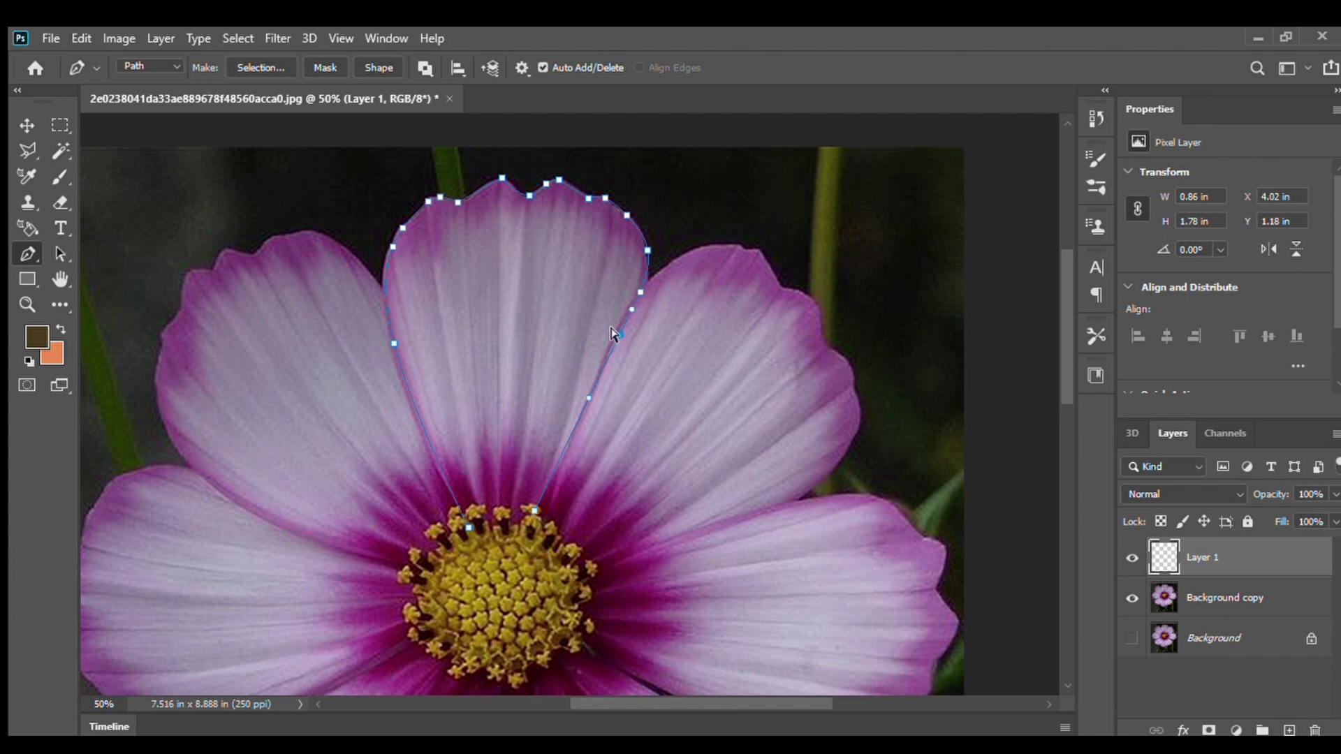
# Close the top petal's path inside the flower centre and stroke it with the brush
pyautogui.click(561, 454)
pyautogui.click(511, 558)
pyautogui.click(485, 558)
pyautogui.doubleClick(468, 527)
pyautogui.click(576, 421)
pyautogui.click(769, 250)
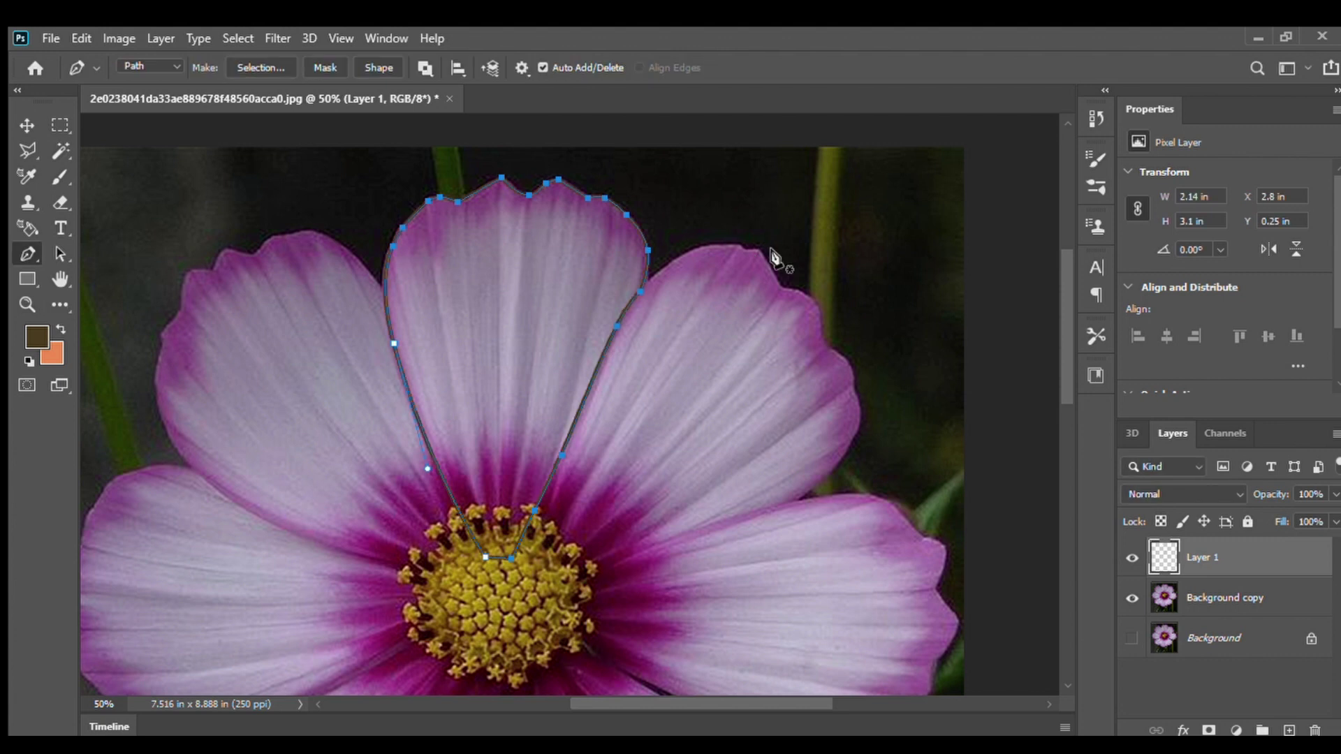
# Try to place a copy of the petal path over the upper-right petal and rotate it to fit
pyautogui.moveTo(427, 290); pyautogui.dragTo(642, 345)
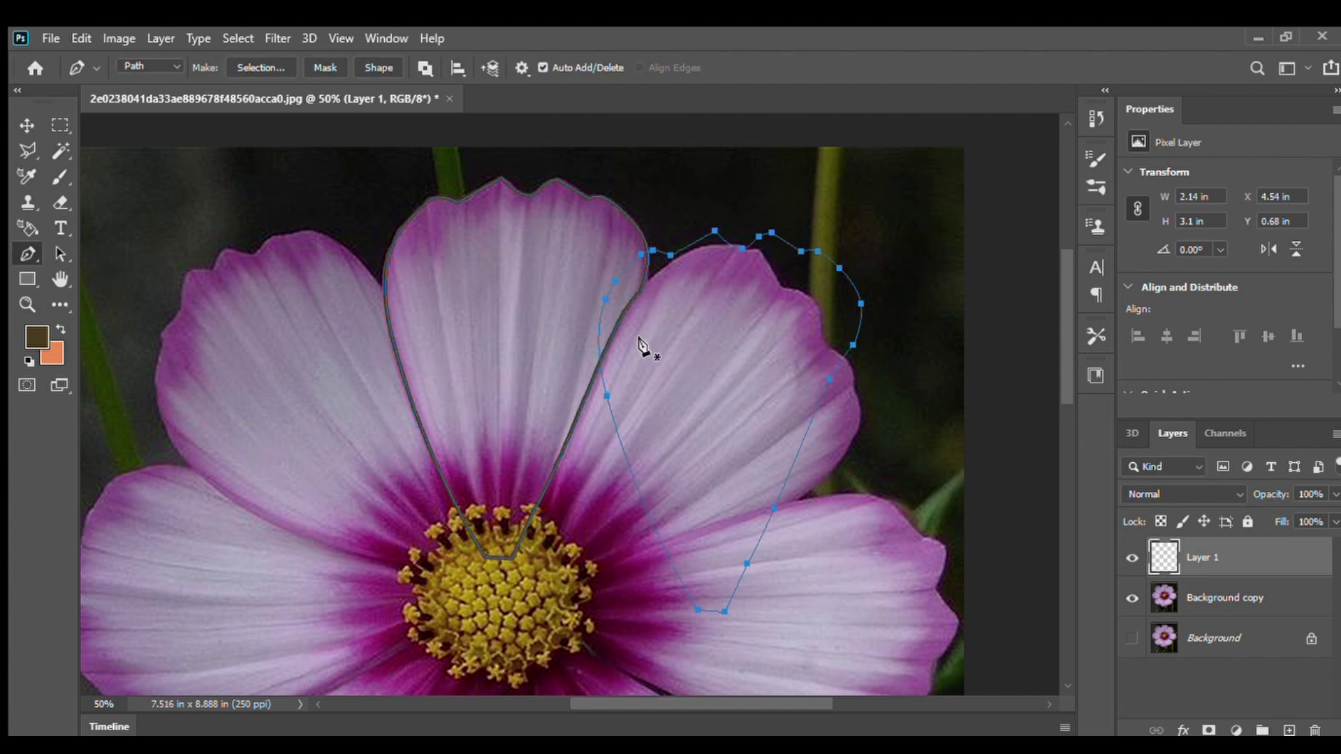
pyautogui.hotkey('ctrl', 't')
pyautogui.moveTo(879, 210); pyautogui.dragTo(982, 401)
pyautogui.moveTo(746, 420); pyautogui.dragTo(698, 432)
pyautogui.press('Return')
pyautogui.hotkey('ctrl', 'z')
pyautogui.hotkey('ctrl', 'z')
pyautogui.press('Return')
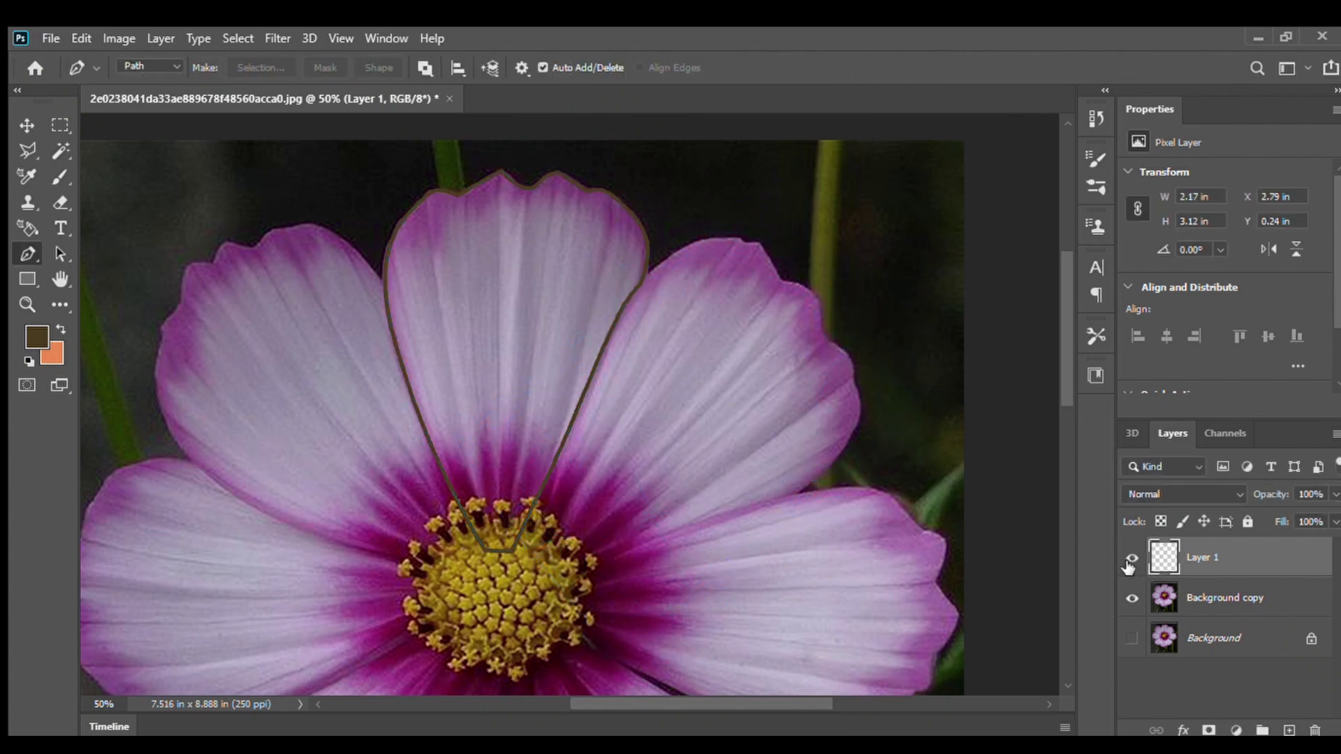
# Sample the dark magenta of the petals as foreground colour and stroke the top petal's path with it using the brush
pyautogui.press('i')
pyautogui.click(435, 493)
pyautogui.click(28, 254)
pyautogui.rightClick(452, 303)
pyautogui.click(529, 435)
pyautogui.click(799, 250)
pyautogui.press('Return')
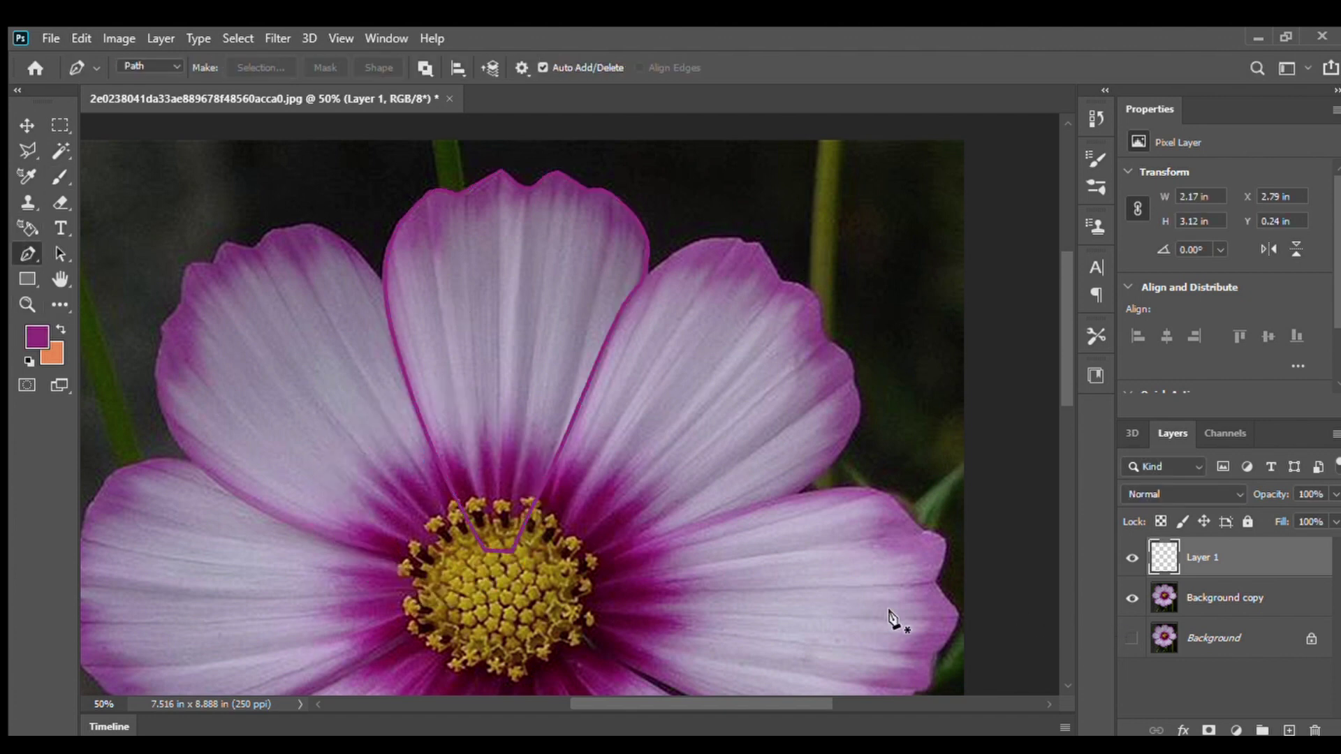
# Add a new layer and trace the upper-right petal's left edge from the flower centre to its tip
pyautogui.click(1312, 730)
pyautogui.scroll(1, 589, 433)
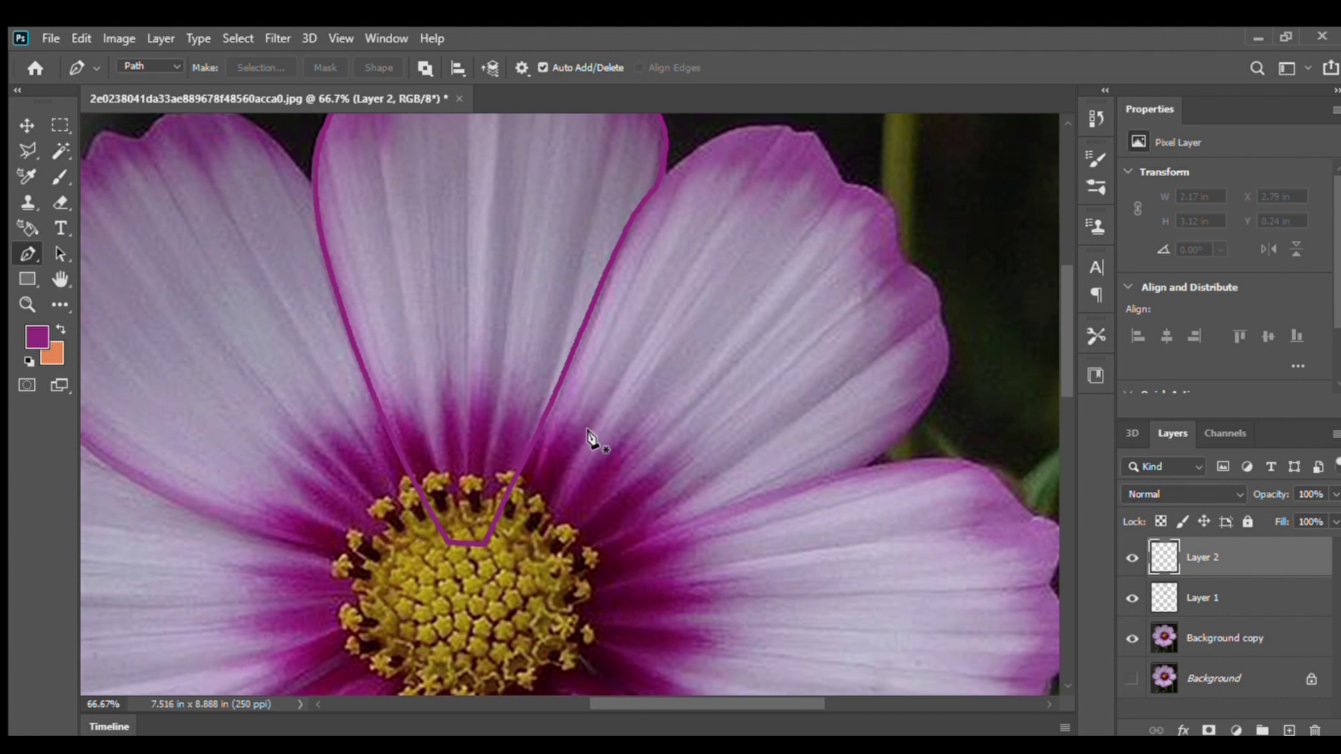
pyautogui.click(393, 569)
pyautogui.click(677, 198)
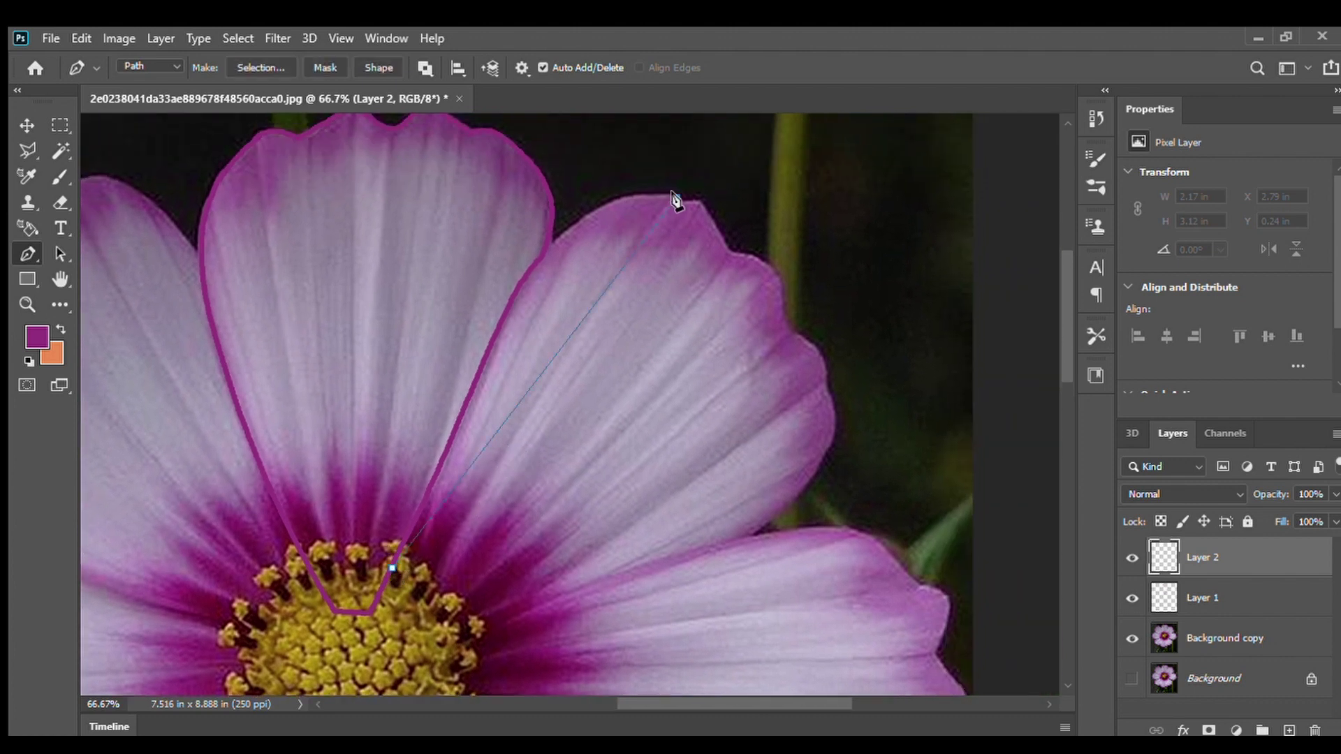
pyautogui.moveTo(563, 353); pyautogui.dragTo(551, 249)
pyautogui.click(551, 249)
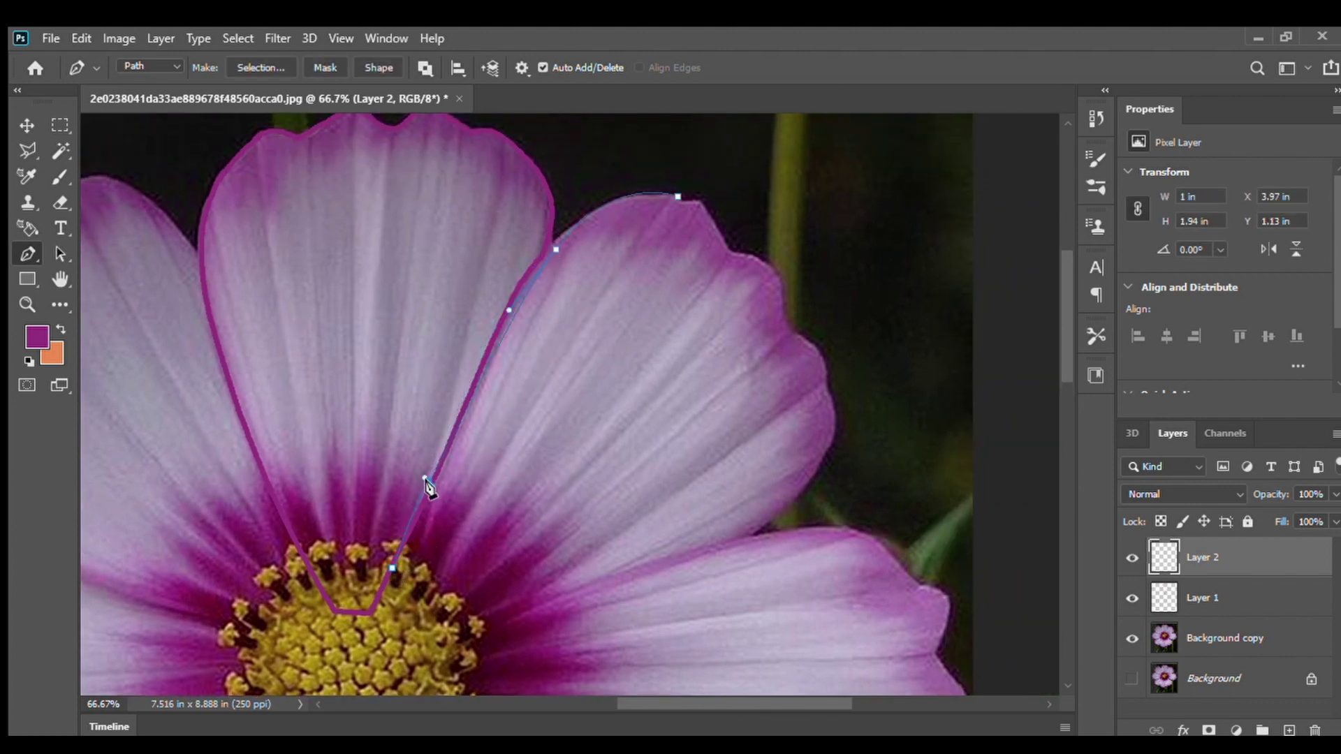
pyautogui.hotkey('ctrl', 'z')
pyautogui.click(431, 484)
pyautogui.moveTo(551, 243); pyautogui.dragTo(549, 240)
# Continue the path around the upper-right petal's scalloped outer edge, curving each segment to follow the outline
pyautogui.click(726, 249)
pyautogui.moveTo(697, 218); pyautogui.dragTo(679, 192)
pyautogui.keyDown('ctrl'); pyautogui.click(711, 213); pyautogui.keyUp('ctrl')
pyautogui.click(786, 325)
pyautogui.click(824, 390)
pyautogui.moveTo(806, 357); pyautogui.dragTo(823, 354)
pyautogui.click(752, 534)
pyautogui.moveTo(790, 459); pyautogui.dragTo(826, 451)
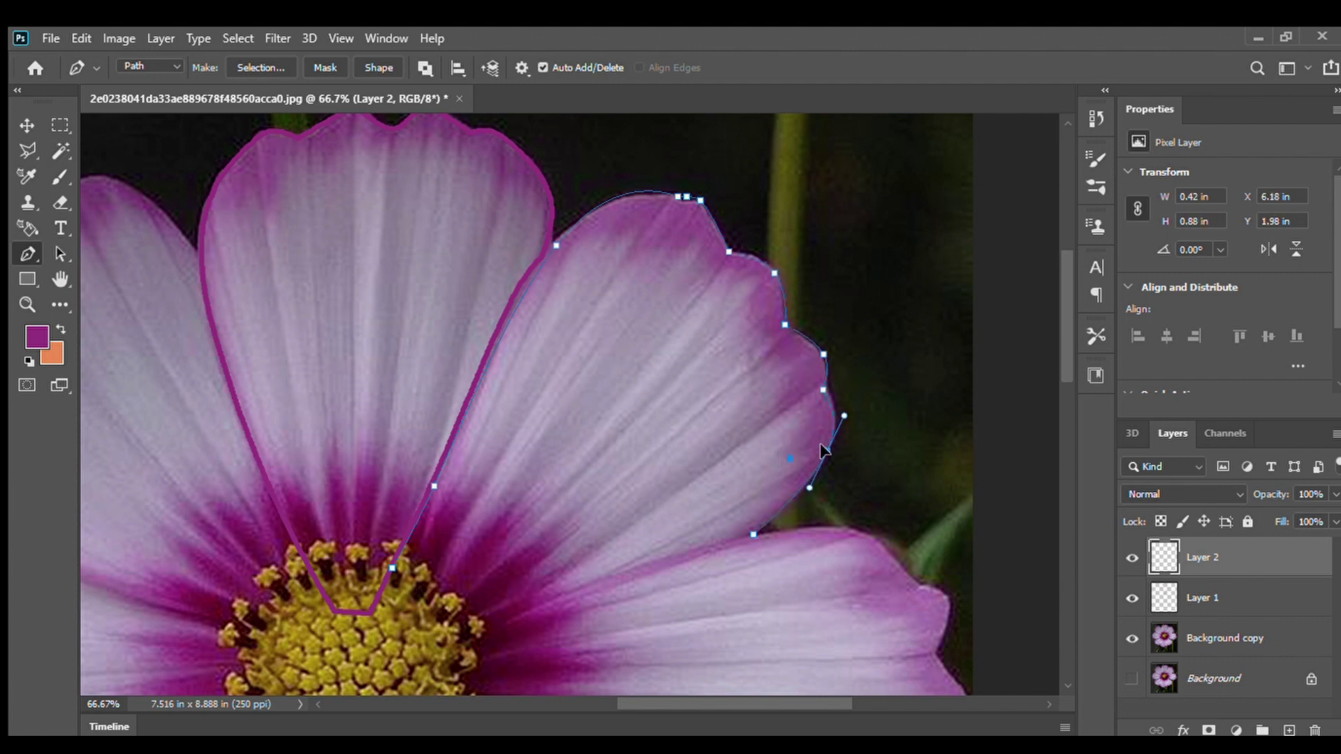
# Close the upper-right petal's path through the flower centre and stroke it with the magenta brush
pyautogui.click(463, 650)
pyautogui.click(391, 627)
pyautogui.click(391, 568)
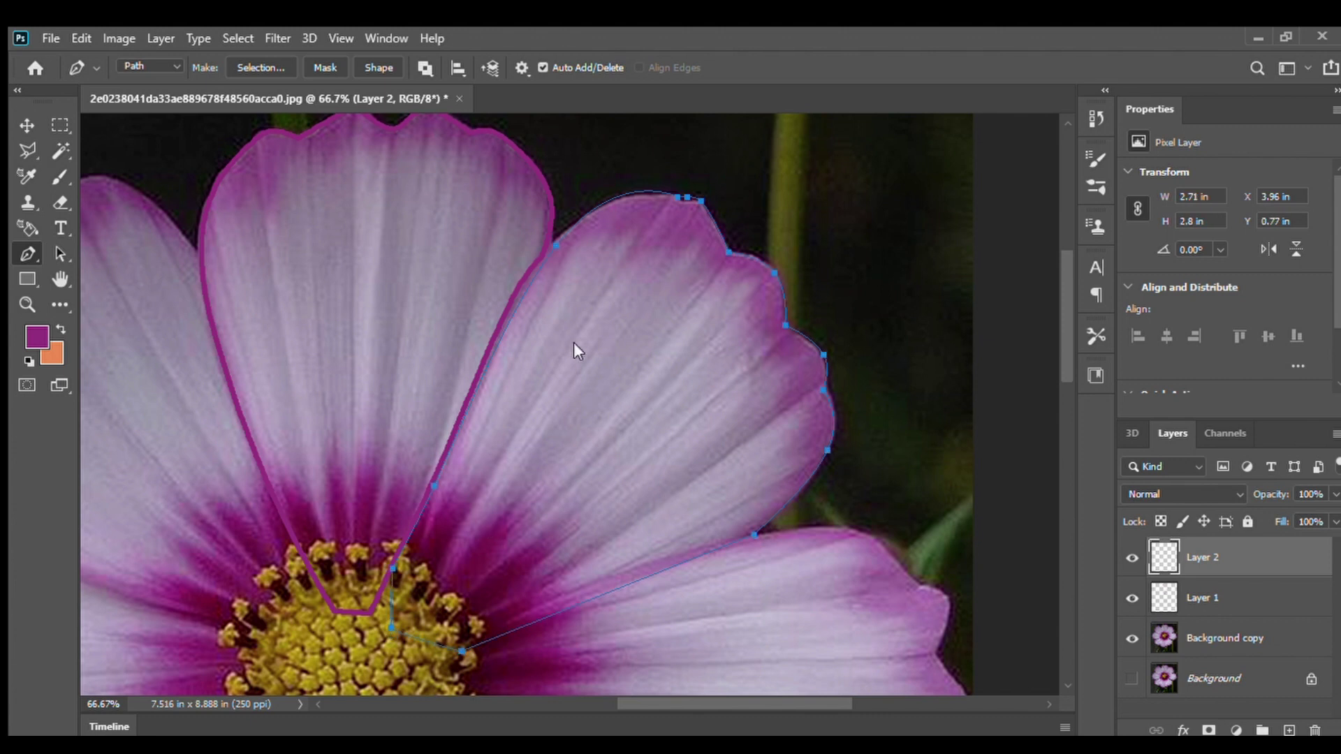
pyautogui.rightClick(658, 328)
pyautogui.click(719, 378)
pyautogui.press('Return')
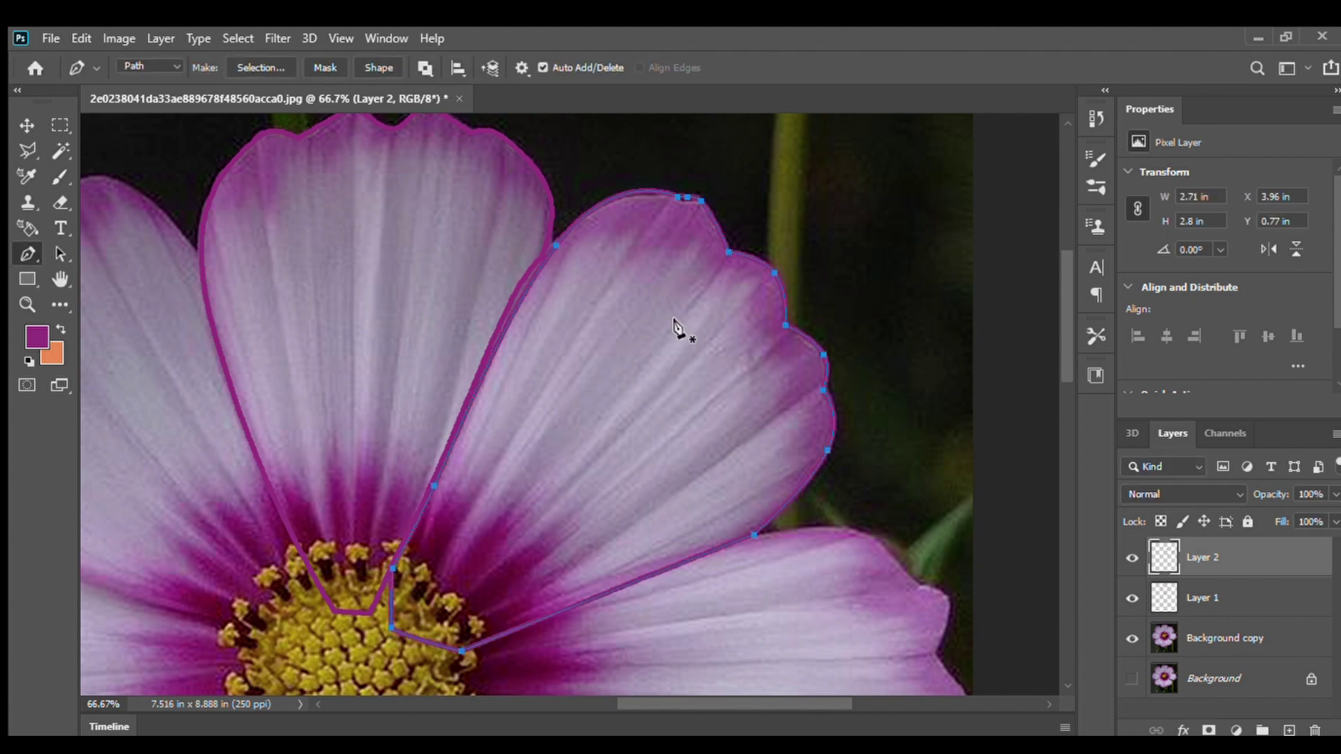
pyautogui.press('Return')
# Add a new layer and trace the upper edge of the right petal, starting at the flower centre
pyautogui.scroll(-1, 991, 554)
pyautogui.click(1289, 730)
pyautogui.scroll(-3, 787, 563)
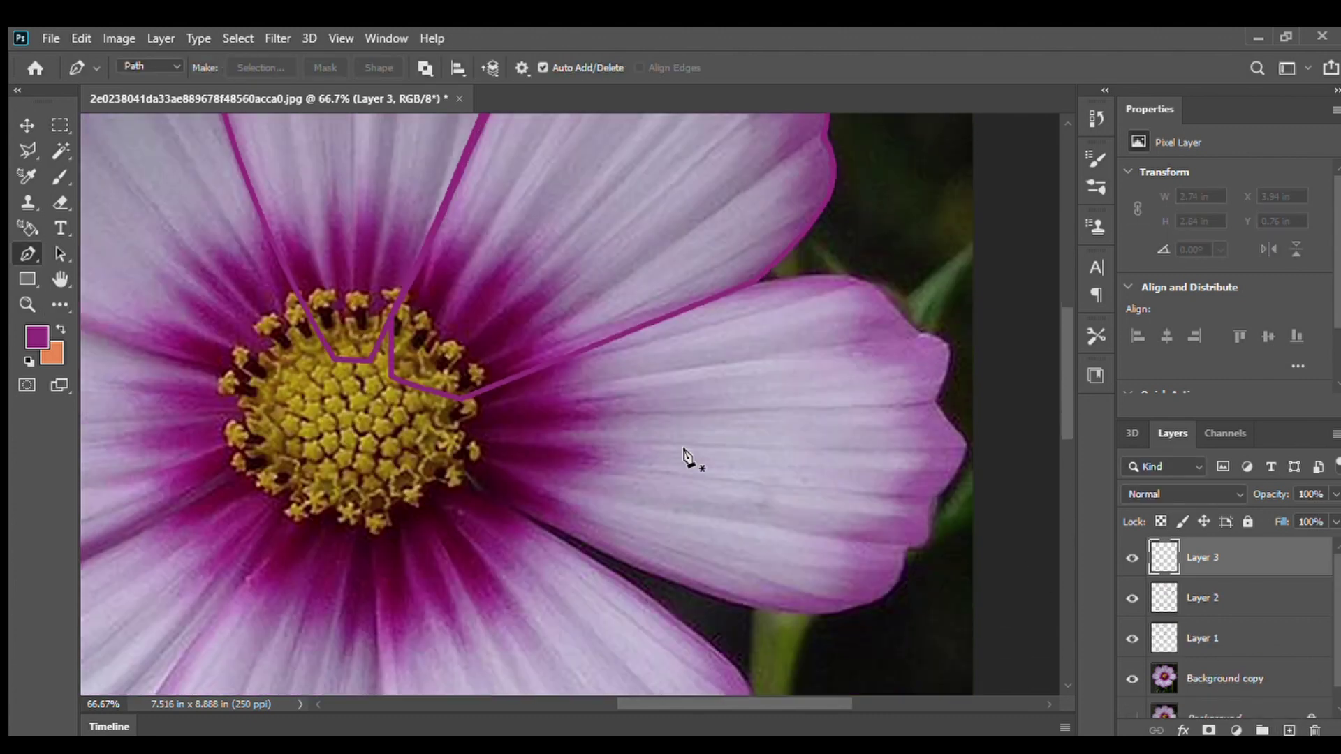
pyautogui.click(465, 390)
pyautogui.click(920, 335)
pyautogui.click(720, 359)
pyautogui.moveTo(720, 360); pyautogui.dragTo(785, 269)
# Continue the path around the right petal's scalloped outer end and along its lower edge
pyautogui.click(849, 378)
pyautogui.moveTo(925, 410); pyautogui.dragTo(863, 322)
pyautogui.click(842, 343)
pyautogui.click(846, 469)
pyautogui.click(845, 424)
pyautogui.moveTo(845, 424); pyautogui.dragTo(859, 396)
pyautogui.click(862, 390)
pyautogui.click(841, 517)
pyautogui.click(816, 521)
pyautogui.click(613, 565)
pyautogui.moveTo(747, 536); pyautogui.dragTo(774, 581)
# Close the right petal's path through the flower centre and stroke it with the magenta brush
pyautogui.click(365, 451)
pyautogui.click(354, 405)
pyautogui.click(372, 377)
pyautogui.click(378, 364)
pyautogui.click(506, 383)
pyautogui.click(782, 252)
pyautogui.press('Return')
# Add a new layer and trace the lower-right petal's upper and outer edge with a curved path from the flower centre
pyautogui.scroll(-3, 974, 620)
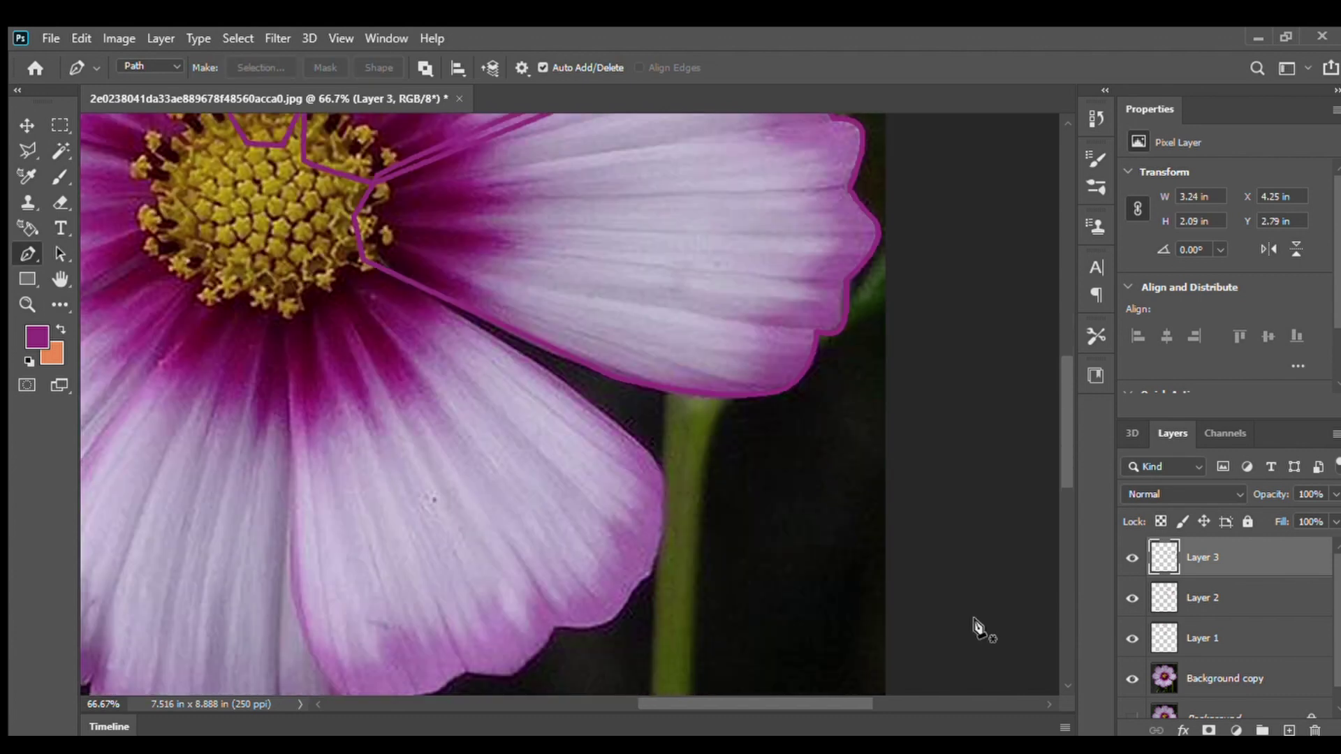
pyautogui.click(1289, 730)
pyautogui.hscroll(-3, 628, 479)
pyautogui.click(417, 246)
pyautogui.click(713, 565)
pyautogui.click(580, 421)
pyautogui.moveTo(581, 421); pyautogui.dragTo(698, 431)
# Continue the path along the first scallops of the lower-right petal's bottom edge
pyautogui.click(619, 619)
pyautogui.click(652, 600)
pyautogui.moveTo(652, 601); pyautogui.dragTo(697, 578)
pyautogui.click(698, 585)
pyautogui.moveTo(602, 619); pyautogui.dragTo(682, 463)
pyautogui.click(614, 467)
pyautogui.click(654, 450)
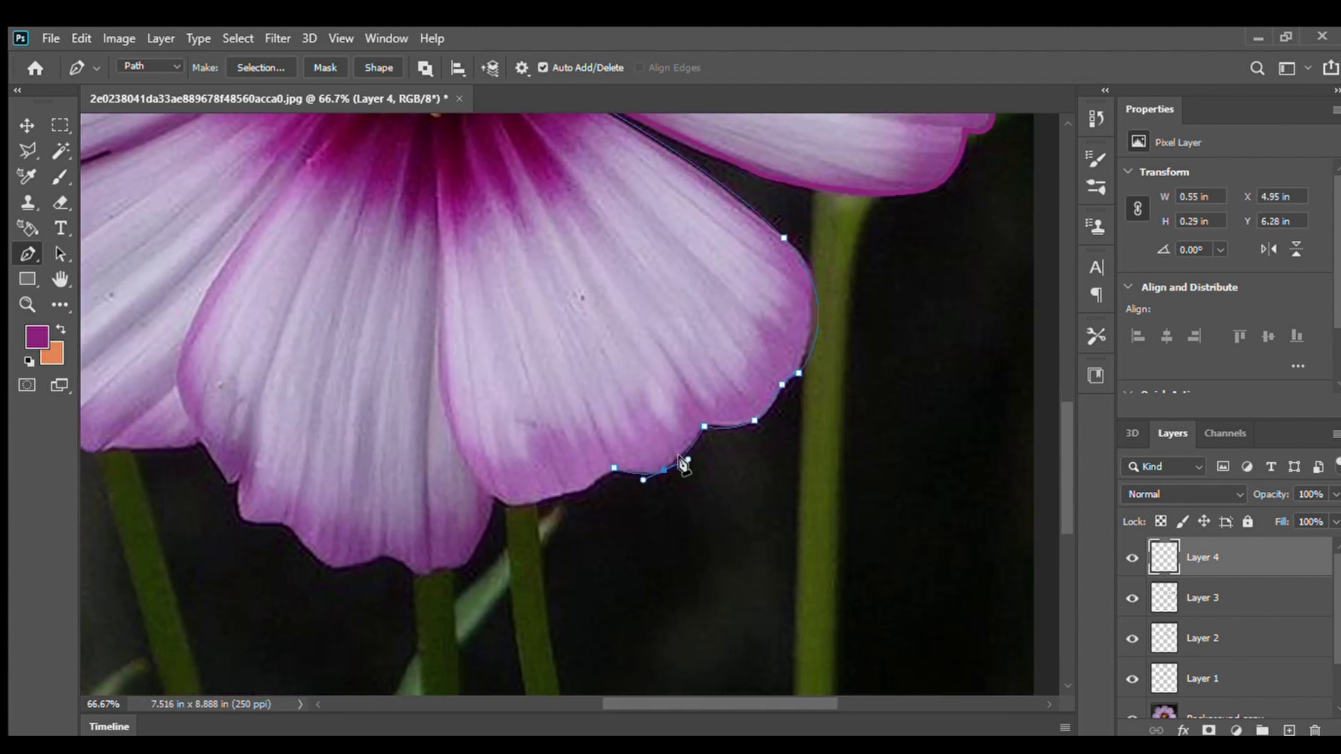
# Trace the rest of the lower-right petal's tip and its left edge back up to the flower centre
pyautogui.click(482, 484)
pyautogui.moveTo(534, 477); pyautogui.dragTo(529, 506)
pyautogui.moveTo(593, 481); pyautogui.dragTo(597, 526)
pyautogui.click(486, 319)
pyautogui.moveTo(509, 449); pyautogui.dragTo(485, 465)
pyautogui.click(473, 172)
# Close the lower-right petal's path through the flower centre and stroke it with the magenta brush
pyautogui.scroll(2, 471, 174)
pyautogui.click(507, 241)
pyautogui.click(547, 237)
pyautogui.press('b')
pyautogui.press('Return')
pyautogui.press('p')
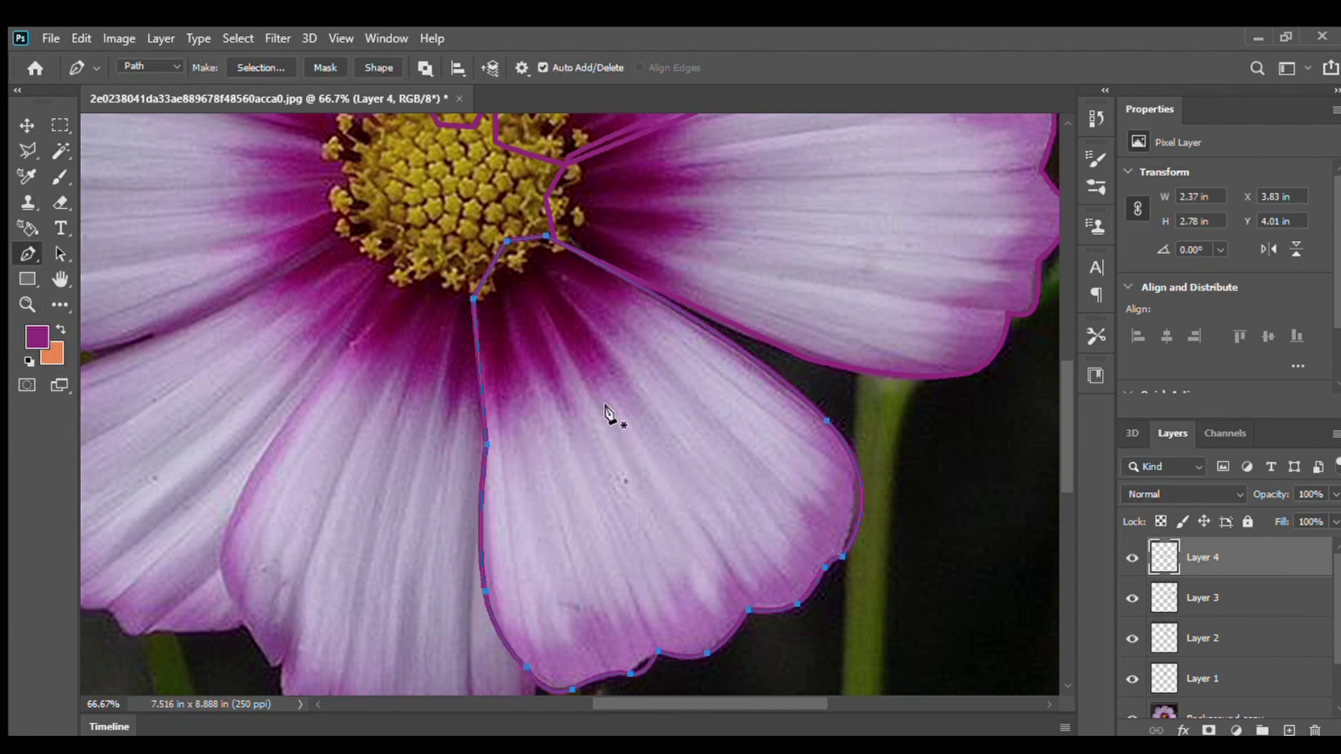
pyautogui.press('Return')
# Add a new layer and trace the bottom petal's right edge down from the flower centre
pyautogui.scroll(-5, 612, 419)
pyautogui.moveTo(861, 536); pyautogui.dragTo(914, 536)
pyautogui.click(1289, 731)
pyautogui.moveTo(486, 504); pyautogui.dragTo(642, 635)
pyautogui.scroll(-1, 643, 635)
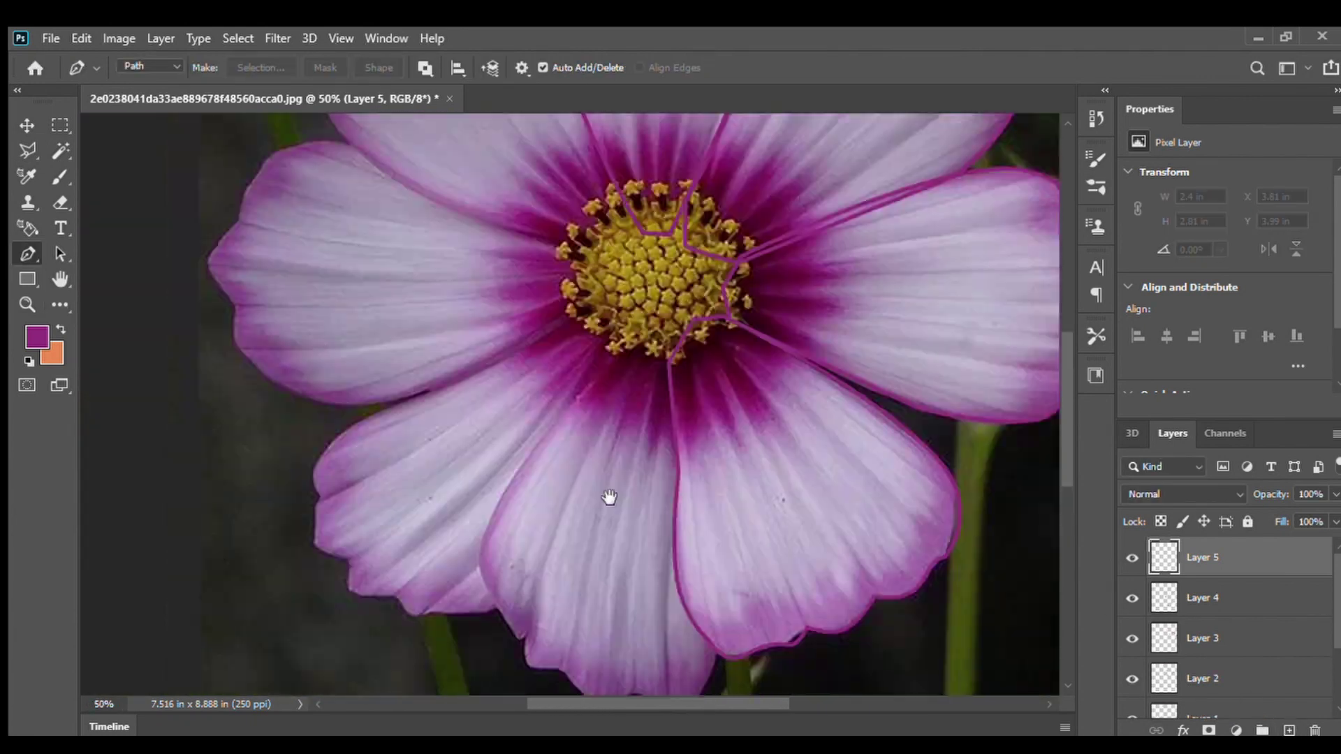
pyautogui.moveTo(608, 496); pyautogui.dragTo(589, 386)
pyautogui.scroll(1, 635, 466)
pyautogui.moveTo(635, 465); pyautogui.dragTo(678, 455)
pyautogui.scroll(-1, 736, 450)
pyautogui.scroll(2, 736, 454)
pyautogui.click(672, 208)
pyautogui.click(689, 361)
pyautogui.moveTo(689, 532); pyautogui.dragTo(699, 553)
pyautogui.click(683, 436)
pyautogui.moveTo(681, 476)
pyautogui.mouseDown()
pyautogui.moveTo(697, 474)
pyautogui.moveTo(678, 482)
pyautogui.mouseUp()
# Continue the bottom petal's path around the right corner of its tip and along the first scallops
pyautogui.click(743, 613)
pyautogui.click(727, 665)
pyautogui.scroll(-1, 674, 681)
pyautogui.click(658, 637)
pyautogui.moveTo(688, 628); pyautogui.dragTo(694, 634)
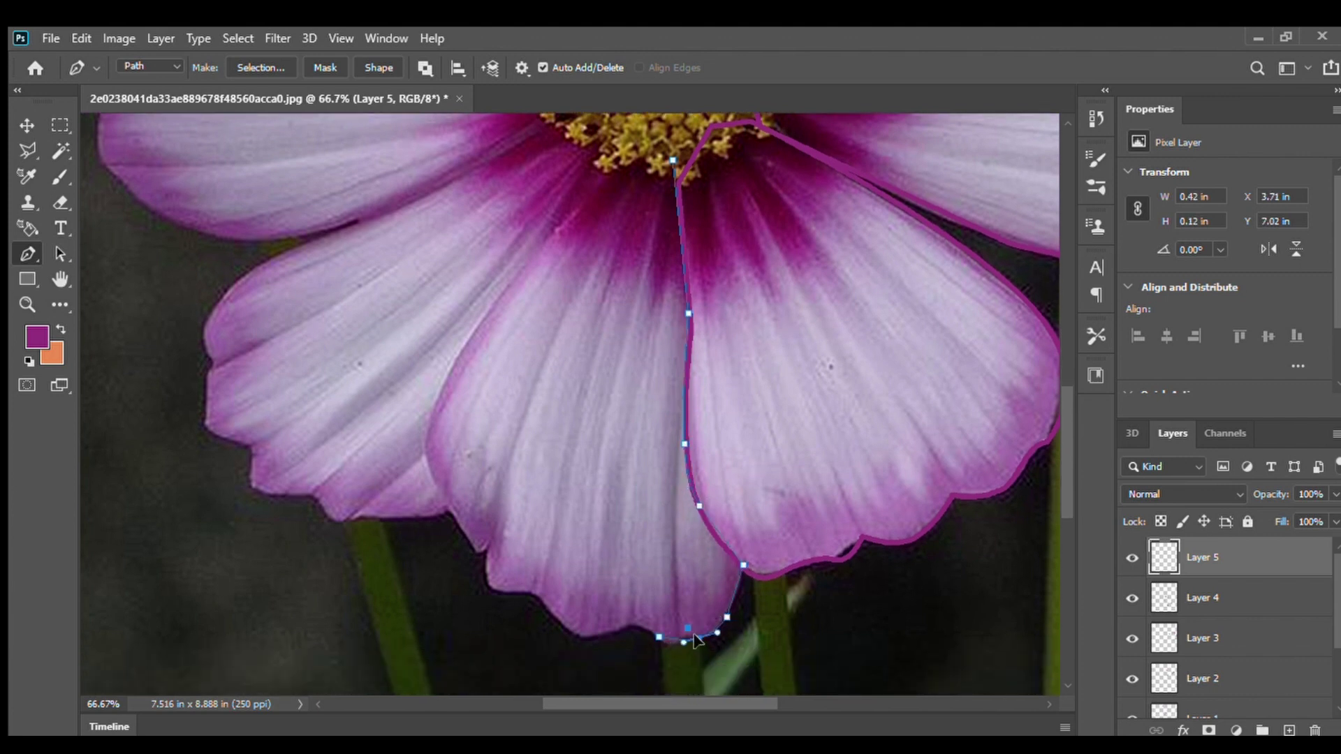
pyautogui.click(628, 624)
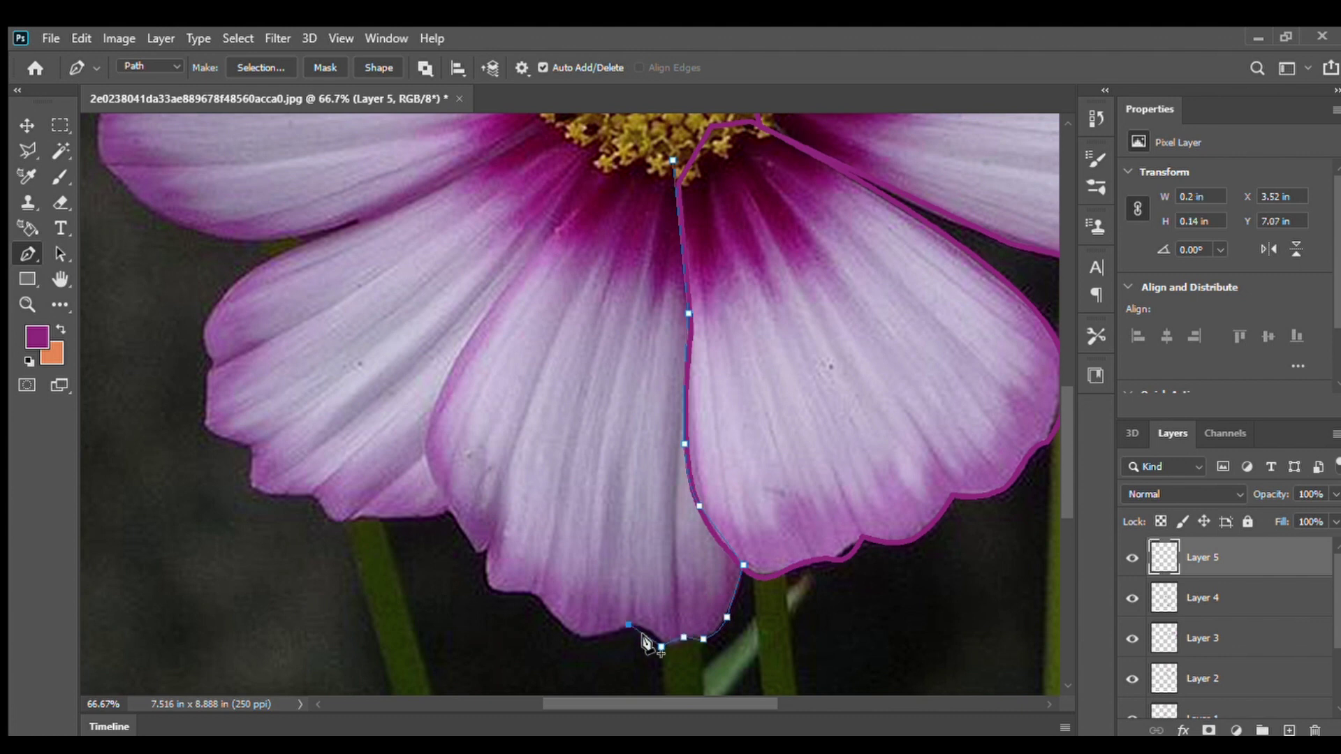
# Trace the remaining scallops of the bottom petal's tip up to the start of its left edge
pyautogui.click(536, 593)
pyautogui.moveTo(582, 608); pyautogui.dragTo(577, 634)
pyautogui.click(486, 546)
pyautogui.moveTo(512, 569); pyautogui.dragTo(486, 582)
pyautogui.click(478, 556)
# Trace the bottom petal's curved left edge up to the flower centre
pyautogui.click(493, 305)
pyautogui.moveTo(484, 454); pyautogui.dragTo(425, 435)
pyautogui.scroll(3, 419, 442)
pyautogui.click(619, 198)
pyautogui.moveTo(661, 221)
pyautogui.mouseDown()
pyautogui.moveTo(666, 235)
pyautogui.moveTo(671, 216)
pyautogui.mouseUp()
# Stroke the bottom petal's path with the magenta brush and dismiss the path
pyautogui.press('i')
pyautogui.press('p')
pyautogui.press('b')
pyautogui.press('Return')
pyautogui.press('p')
pyautogui.scroll(1, 590, 357)
pyautogui.press('Return')
# Start the lower-left petal's path at the flower centre and run it down inside the bottom petal to its lower-left edge
pyautogui.moveTo(489, 244); pyautogui.dragTo(662, 516)
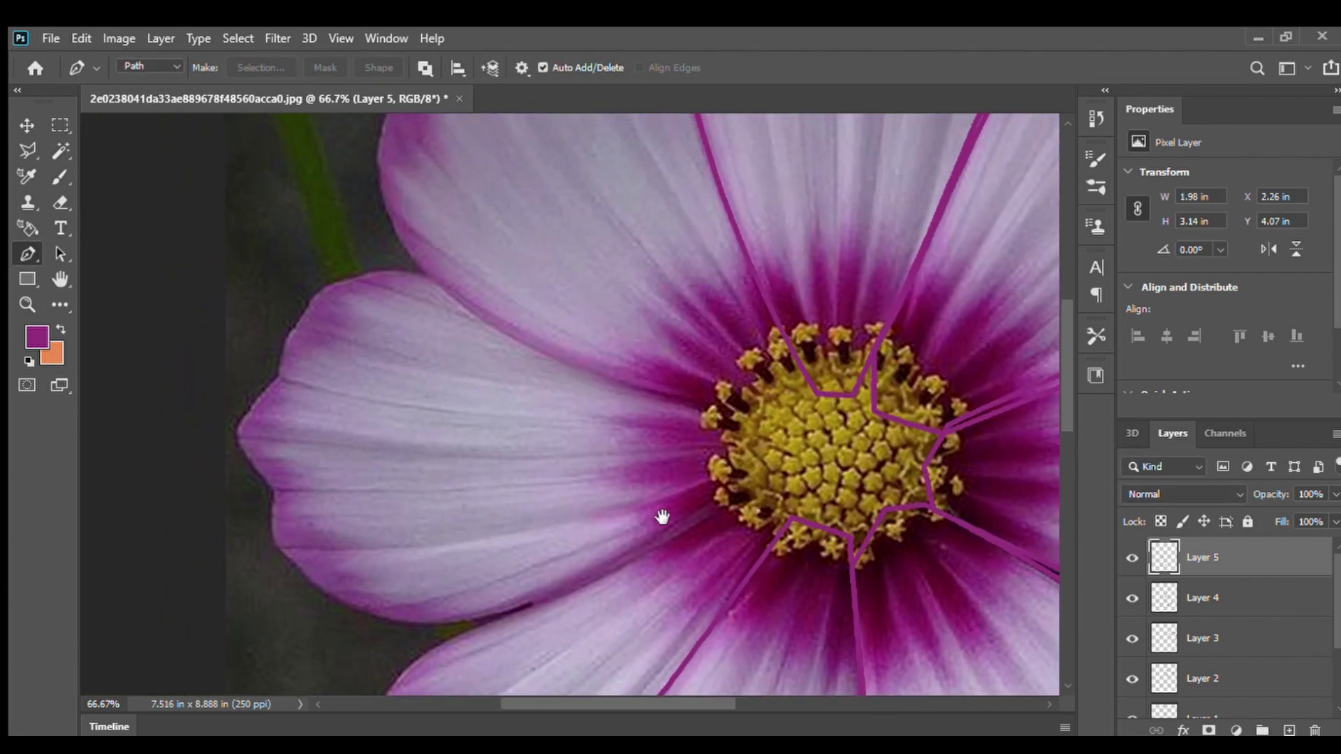
pyautogui.scroll(-1, 697, 473)
pyautogui.moveTo(690, 474); pyautogui.dragTo(651, 321)
pyautogui.hotkey('ctrl', 'z')
pyautogui.moveTo(683, 510); pyautogui.dragTo(683, 335)
pyautogui.scroll(2, 619, 541)
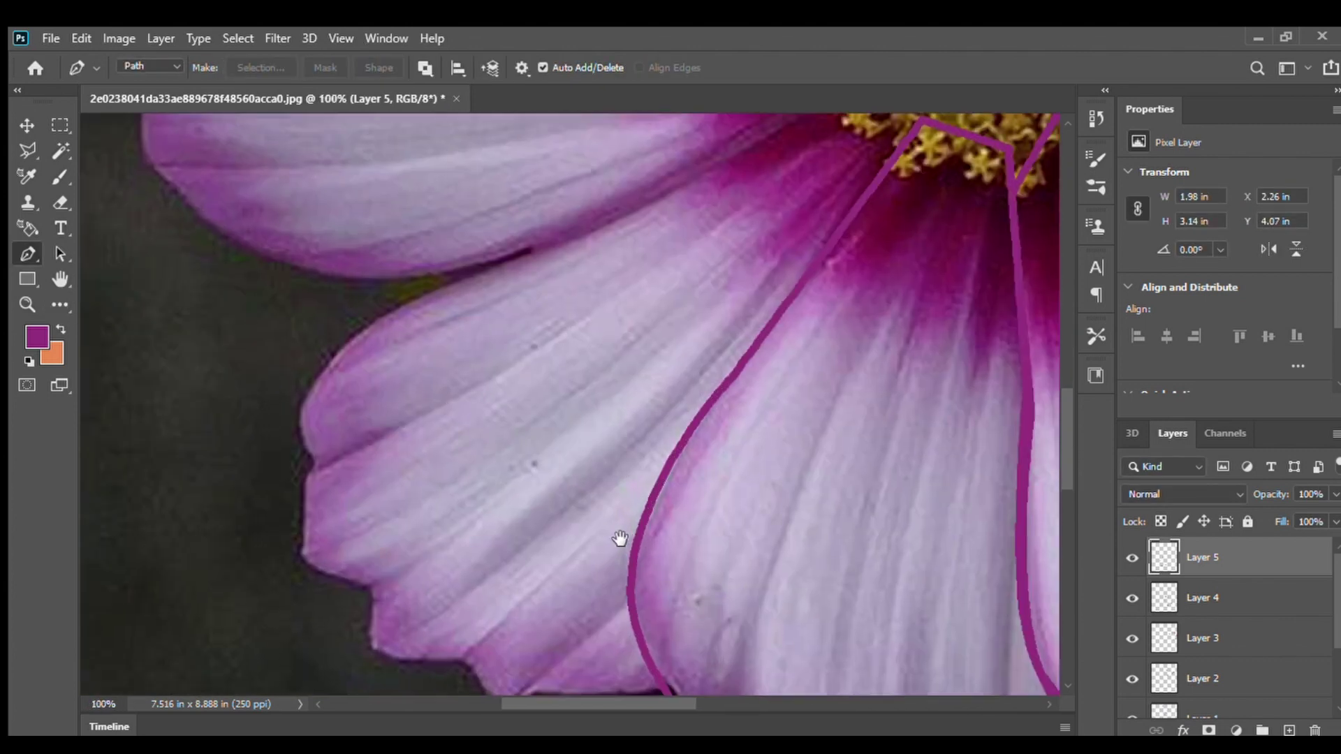
pyautogui.moveTo(619, 538); pyautogui.dragTo(623, 349)
pyautogui.scroll(6, 658, 503)
pyautogui.click(926, 129)
pyautogui.click(671, 562)
pyautogui.scroll(-4, 657, 561)
pyautogui.click(668, 583)
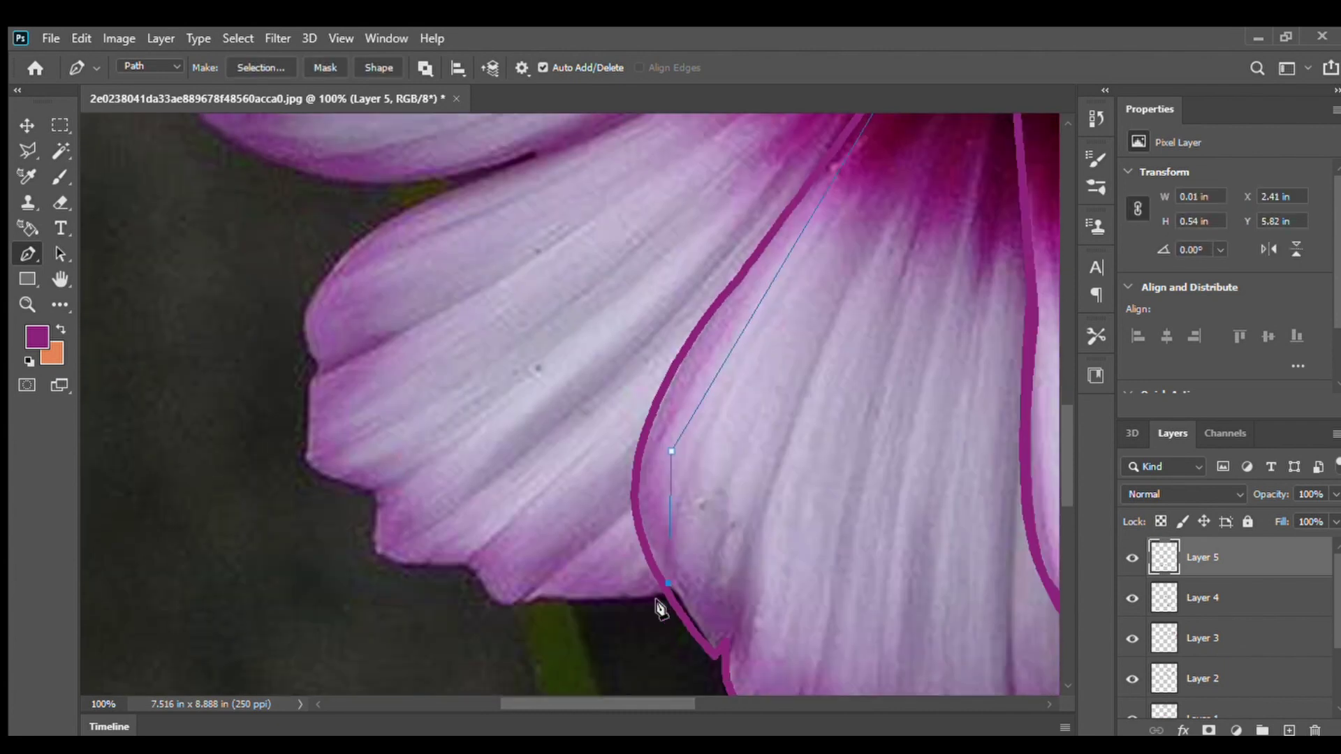
# Trace the scalloped bottom edge of the lower-left petal
pyautogui.click(623, 599)
pyautogui.click(533, 598)
pyautogui.click(468, 559)
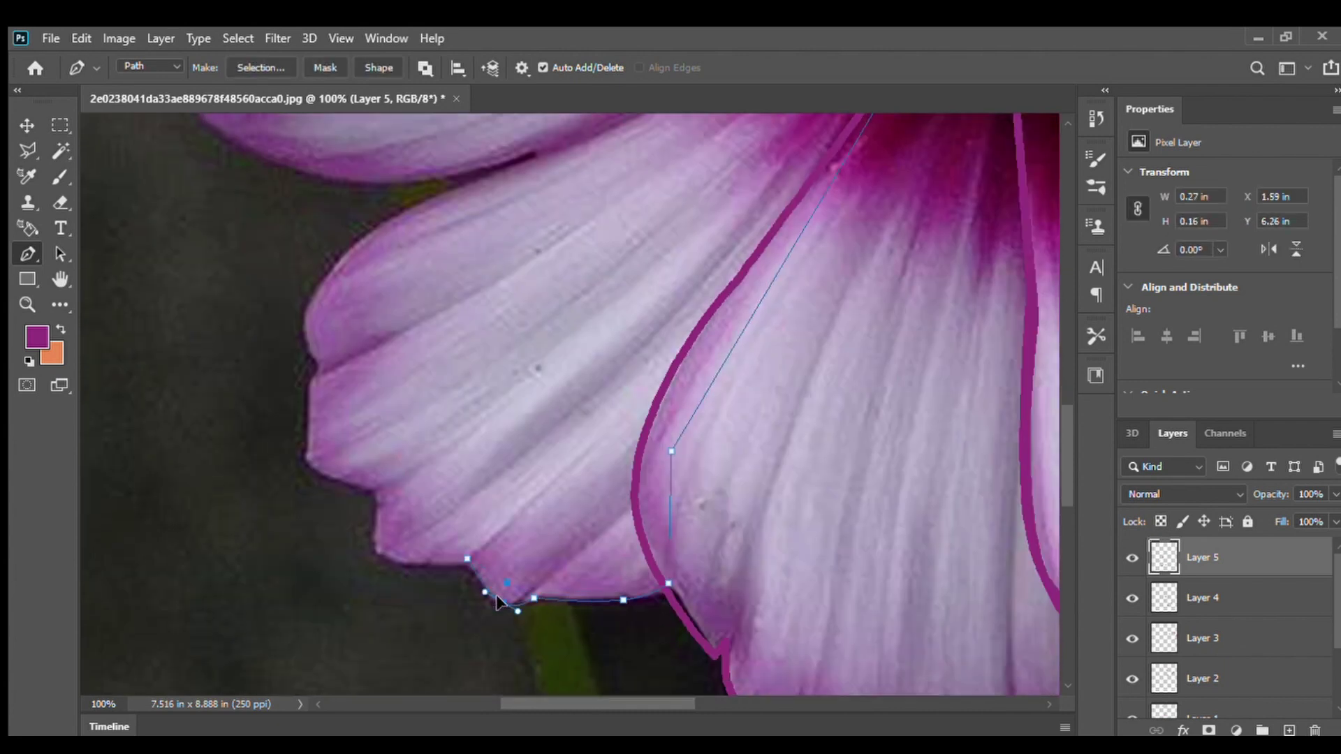
pyautogui.click(386, 558)
pyautogui.click(376, 496)
# Trace the lower-left petal's outer left side up to the notch, undoing the misplaced anchors
pyautogui.click(311, 373)
pyautogui.moveTo(344, 434); pyautogui.dragTo(306, 460)
pyautogui.moveTo(343, 486); pyautogui.dragTo(352, 483)
pyautogui.moveTo(306, 420); pyautogui.dragTo(310, 422)
pyautogui.click(322, 376)
pyautogui.hotkey('ctrl', 'z')
pyautogui.hotkey('ctrl', 'z')
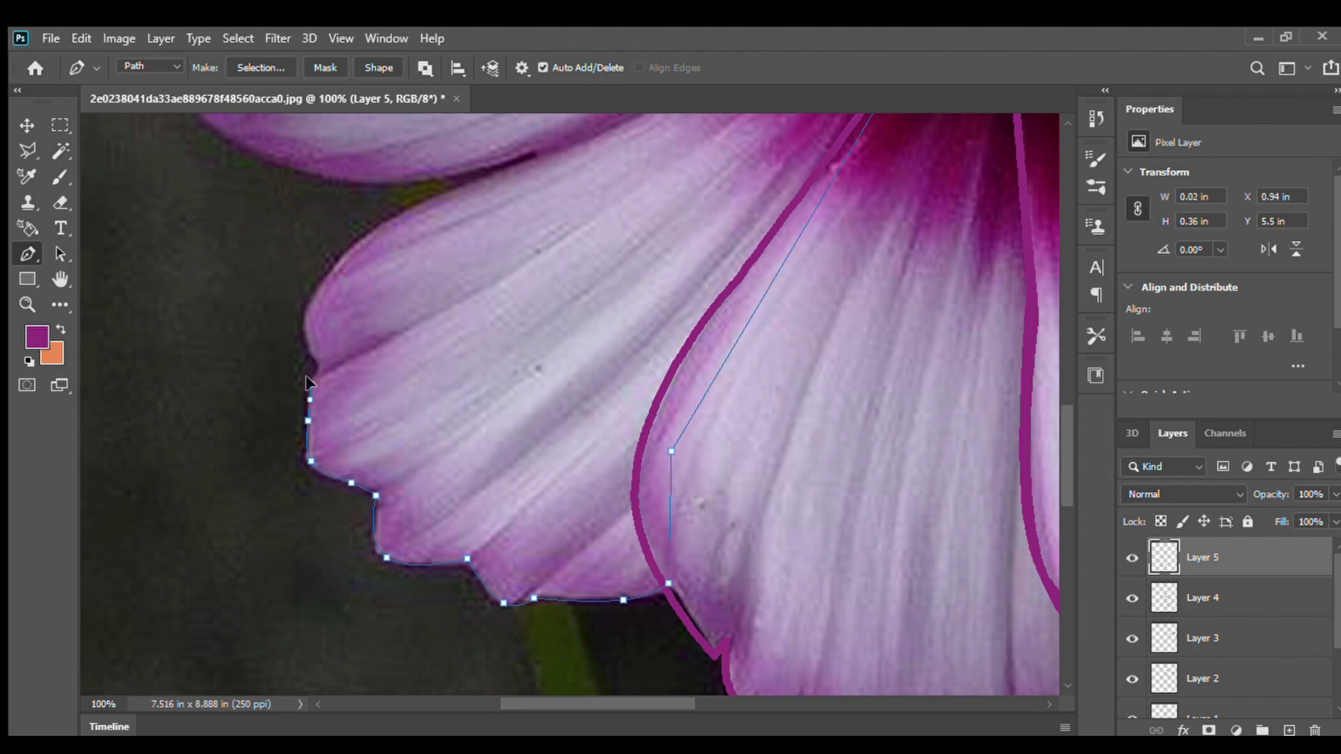
pyautogui.click(321, 370)
# Trace the lower-left petal's rounded end and upper edge back to the flower centre and close the path
pyautogui.scroll(1, 414, 256)
pyautogui.click(409, 290)
pyautogui.click(356, 383)
pyautogui.moveTo(356, 383); pyautogui.dragTo(312, 378)
pyautogui.scroll(3, 507, 381)
pyautogui.hscroll(3, 507, 381)
pyautogui.click(657, 250)
pyautogui.click(443, 356)
pyautogui.moveTo(443, 356); pyautogui.dragTo(442, 368)
pyautogui.click(746, 263)
# Try stroking the lower-left petal's path on Layer 5 and toggle that layer's visibility to check it
pyautogui.click(710, 414)
pyautogui.click(794, 245)
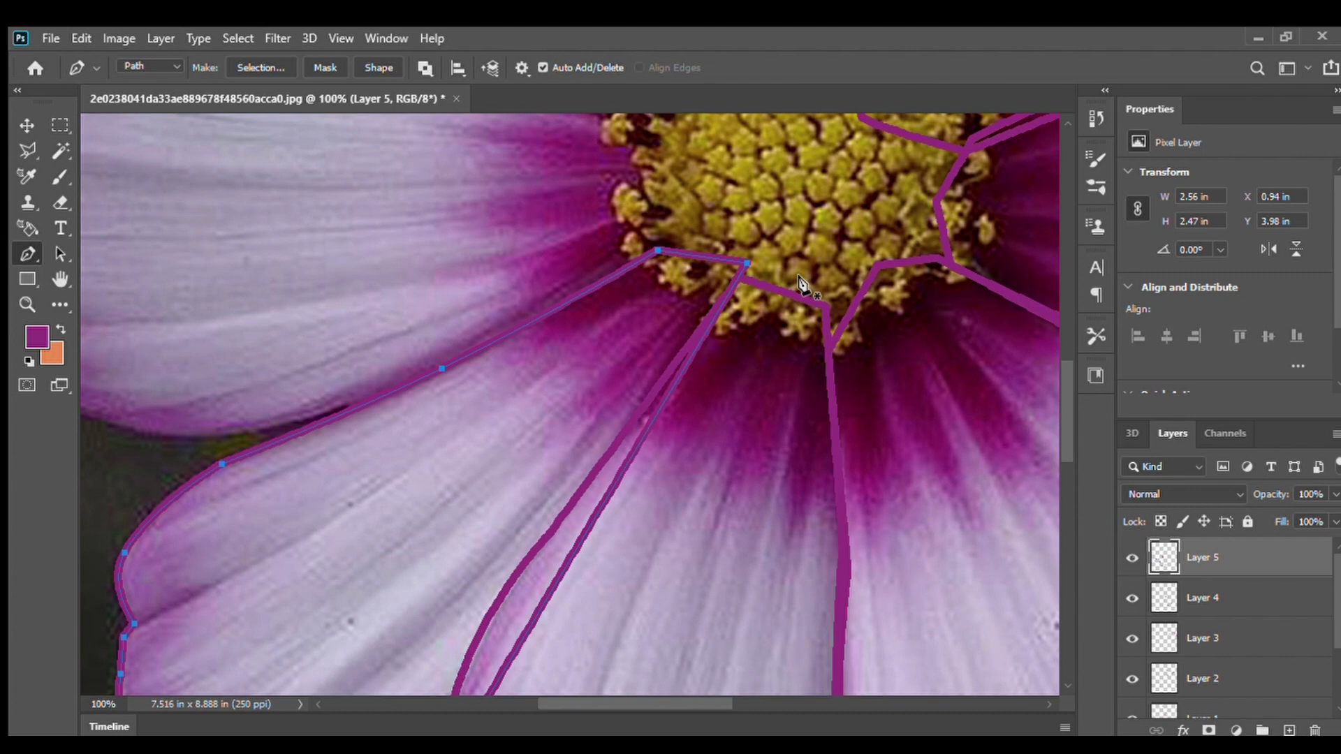
pyautogui.click(1128, 560)
pyautogui.click(1129, 561)
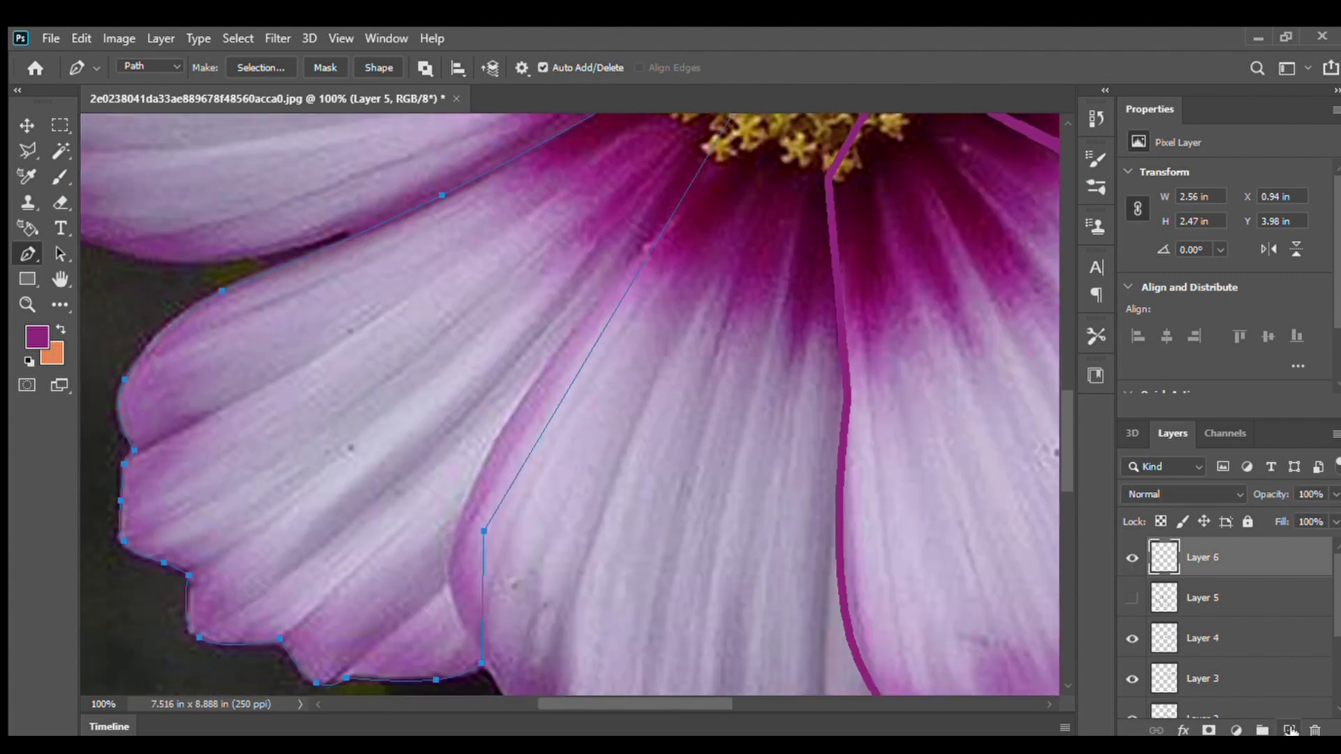
# Stroke the lower-left petal's path in magenta on a new layer, show Layer 5 again and dismiss the path
pyautogui.press('i')
pyautogui.press('Return')
pyautogui.scroll(2, 634, 329)
pyautogui.click(1129, 599)
pyautogui.scroll(1, 912, 520)
pyautogui.press('Return')
# Add a new layer and start the left petal's path from the flower centre along its lower edge
pyautogui.hotkey('ctrl', 'shift', 'alt', 'n')
pyautogui.moveTo(667, 414); pyautogui.dragTo(664, 623)
pyautogui.keyDown('alt'); pyautogui.click(475, 606); pyautogui.keyUp('alt')
pyautogui.keyDown('alt'); pyautogui.click(449, 425); pyautogui.keyUp('alt')
pyautogui.moveTo(449, 426); pyautogui.dragTo(649, 604)
pyautogui.scroll(2, 673, 419)
pyautogui.click(885, 359)
pyautogui.click(438, 453)
pyautogui.click(526, 501)
# Trace the left petal's scalloped outer edge up to its upper-left corner
pyautogui.scroll(3, 549, 536)
pyautogui.moveTo(557, 536); pyautogui.dragTo(586, 409)
pyautogui.click(540, 307)
pyautogui.moveTo(561, 354); pyautogui.dragTo(623, 401)
pyautogui.scroll(5, 594, 392)
pyautogui.click(600, 394)
pyautogui.scroll(2, 608, 392)
pyautogui.click(648, 375)
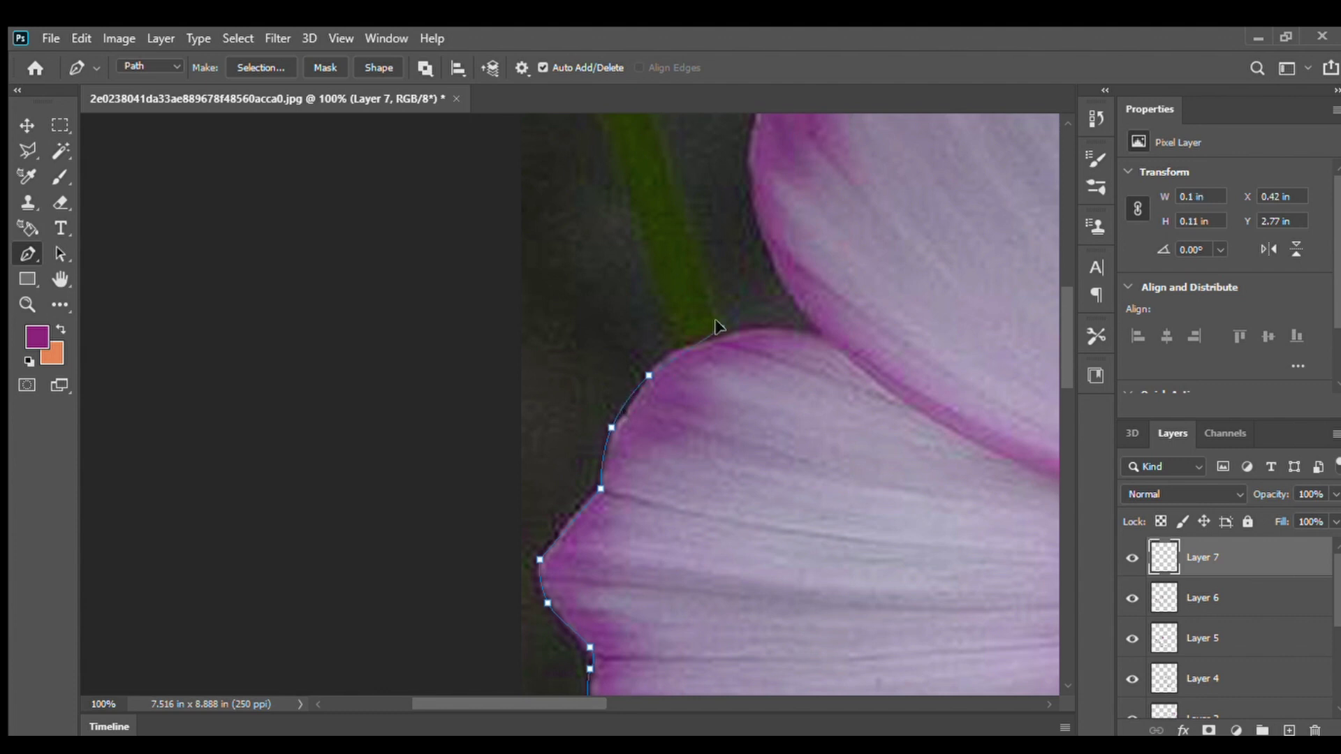
# Continue the left petal's path around its upper-left corner and over the rounded top
pyautogui.click(630, 406)
pyautogui.click(663, 355)
pyautogui.click(702, 336)
pyautogui.moveTo(810, 368); pyautogui.dragTo(509, 317)
pyautogui.click(620, 396)
pyautogui.click(511, 349)
# Trace the left petal's upper edge back to the flower centre, close the path and stroke it in magenta
pyautogui.click(980, 524)
pyautogui.click(776, 452)
pyautogui.moveTo(776, 451); pyautogui.dragTo(793, 473)
pyautogui.scroll(-1, 793, 473)
pyautogui.click(1017, 179)
pyautogui.click(801, 256)
pyautogui.moveTo(886, 420); pyautogui.dragTo(710, 485)
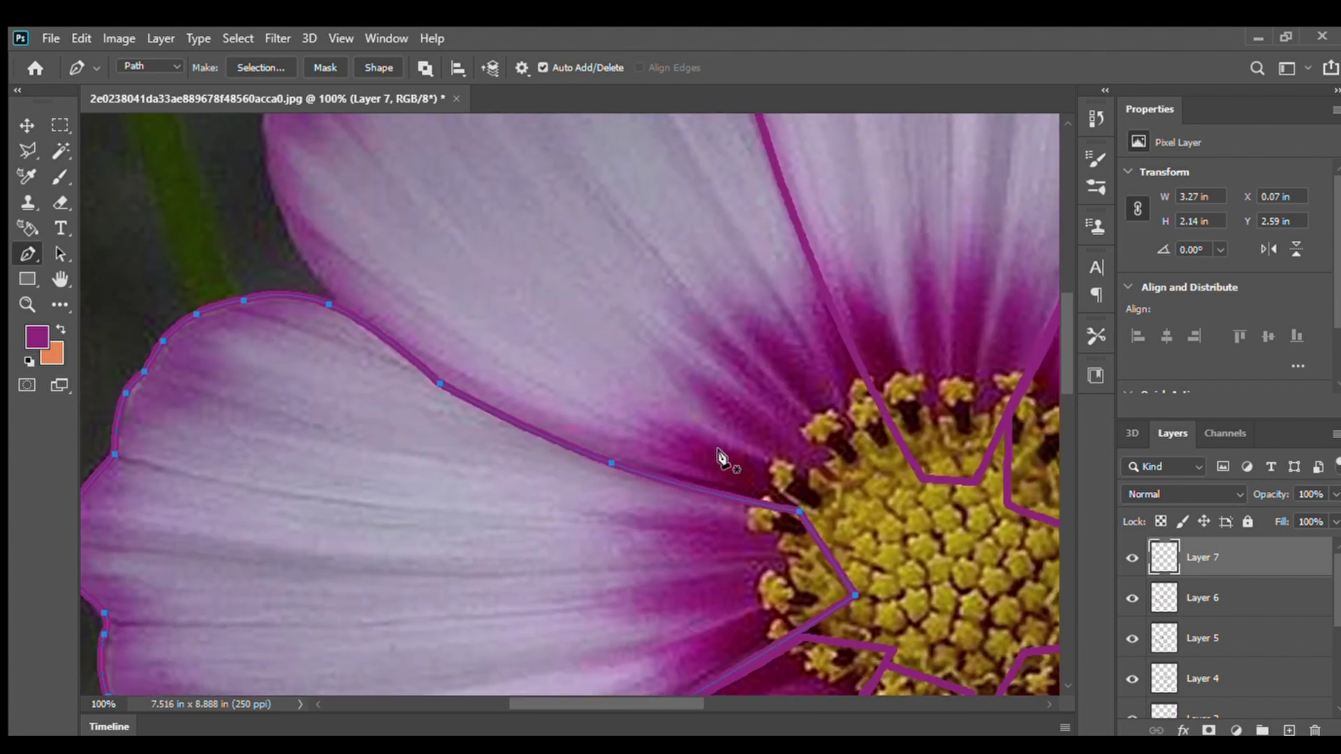
# Start the upper-left petal's path from the flower centre out to its left side and add a new layer for it
pyautogui.hotkey('ctrl', '-')
pyautogui.moveTo(705, 398); pyautogui.dragTo(744, 488)
pyautogui.scroll(1, 687, 356)
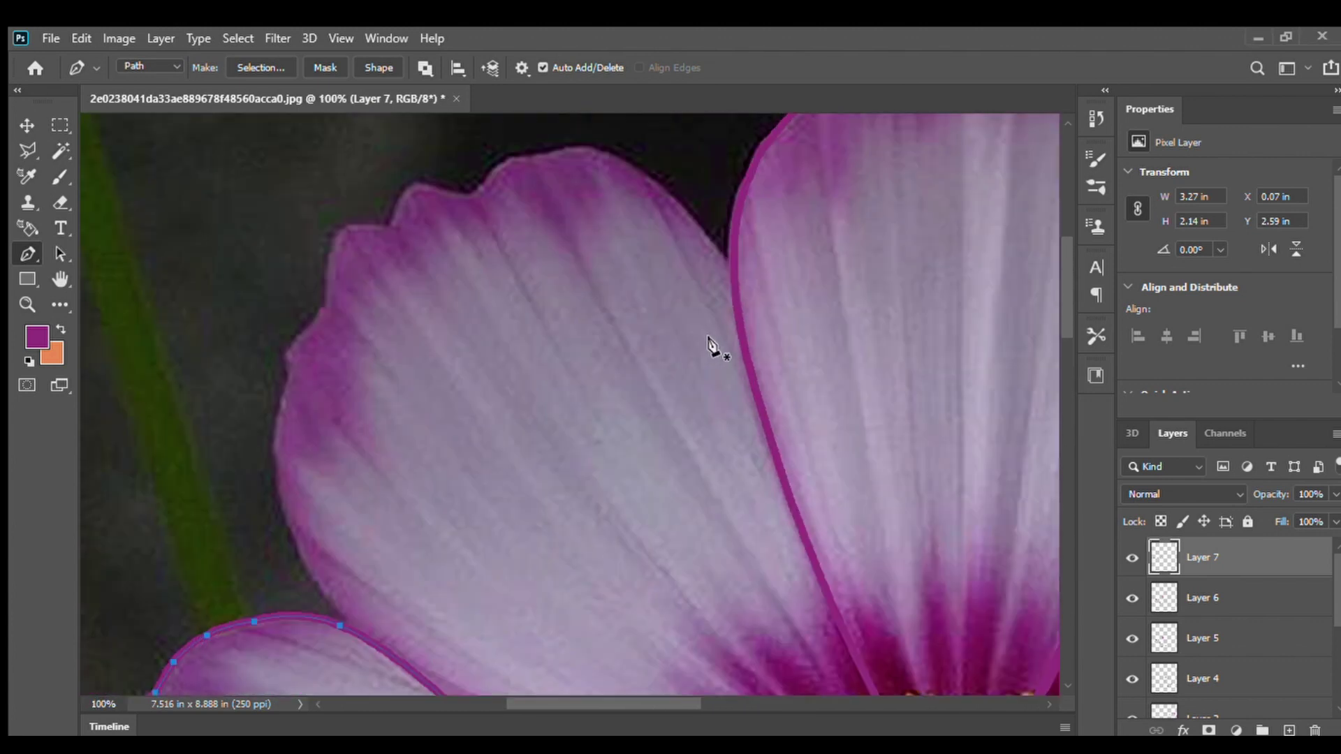
pyautogui.scroll(-1, 713, 350)
pyautogui.scroll(-1, 752, 350)
pyautogui.click(911, 531)
pyautogui.click(803, 594)
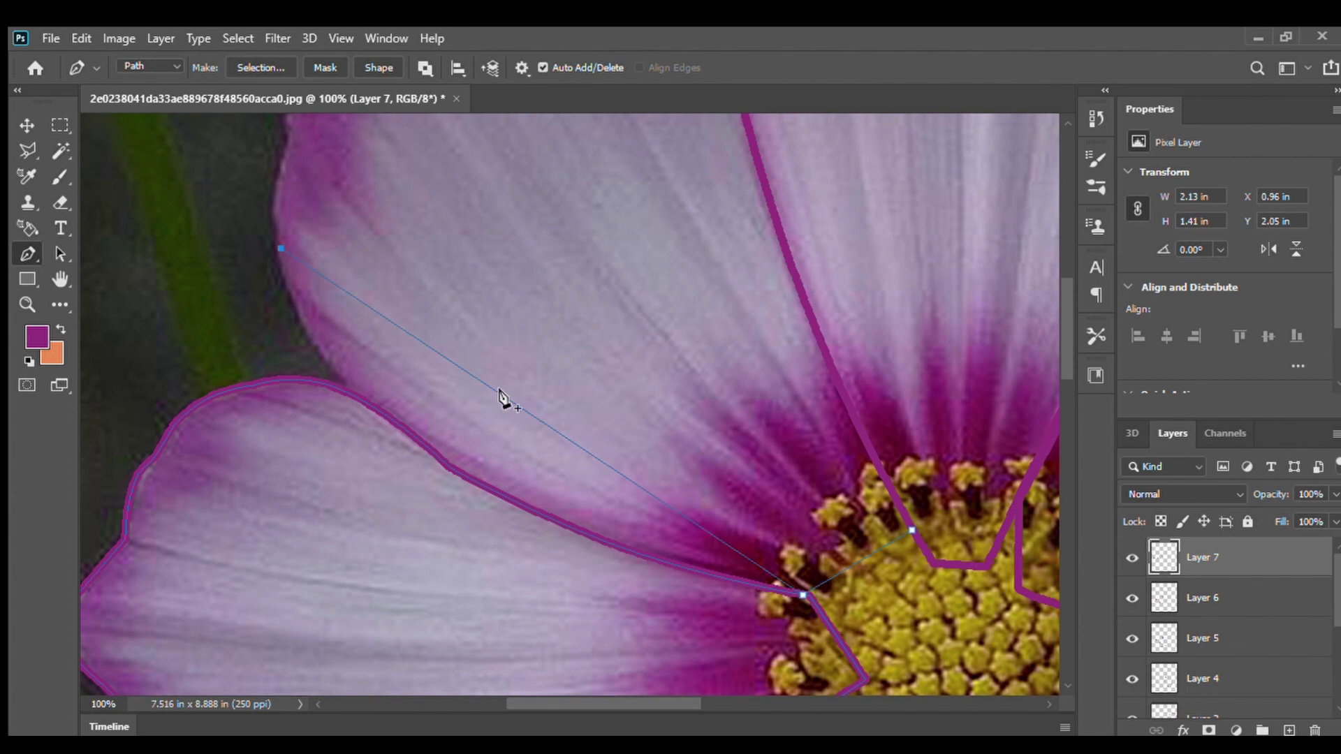
pyautogui.click(1289, 730)
pyautogui.click(1132, 598)
pyautogui.click(1133, 598)
# Curve the upper-left petal's path along its lower edge and extend it up the petal's left side
pyautogui.click(284, 265)
pyautogui.moveTo(560, 441)
pyautogui.mouseDown()
pyautogui.moveTo(545, 473)
pyautogui.moveTo(501, 476)
pyautogui.moveTo(448, 454)
pyautogui.mouseUp()
pyautogui.moveTo(340, 366); pyautogui.dragTo(335, 371)
pyautogui.scroll(3, 375, 382)
pyautogui.click(329, 350)
# Try bending the path to the upper-left petal's left side and undo the adjustments
pyautogui.moveTo(276, 420); pyautogui.dragTo(262, 493)
pyautogui.hotkey('ctrl', 'z')
pyautogui.hotkey('ctrl', 'z')
pyautogui.hotkey('ctrl', 'z')
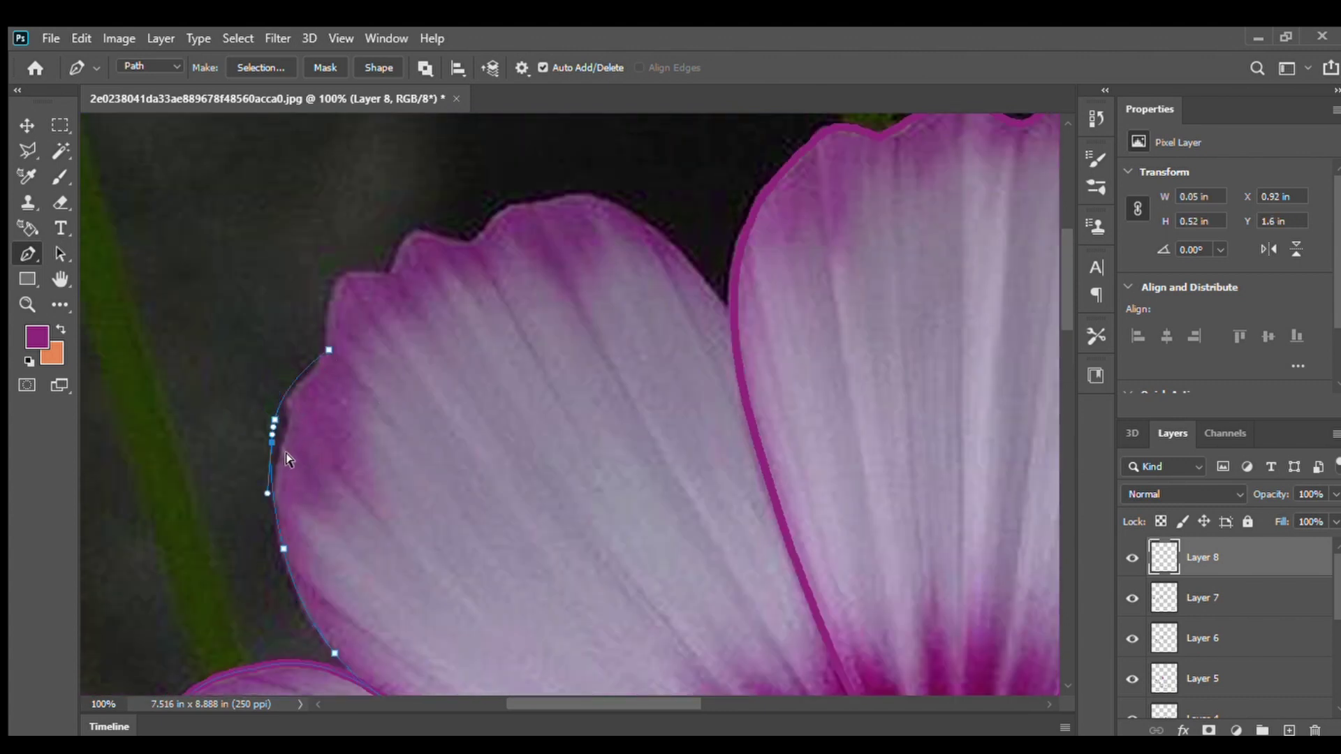
pyautogui.moveTo(321, 384); pyautogui.dragTo(247, 398)
pyautogui.hotkey('ctrl', 'z')
# Add anchors at the notch on the upper-left petal's left side and reshape the path to follow the edge
pyautogui.moveTo(311, 427); pyautogui.dragTo(301, 375)
pyautogui.click(299, 368)
pyautogui.click(274, 440)
pyautogui.moveTo(273, 438); pyautogui.dragTo(277, 431)
pyautogui.moveTo(278, 481); pyautogui.dragTo(269, 483)
# Trace the scallops along the upper-left petal's tip
pyautogui.moveTo(351, 310); pyautogui.dragTo(334, 281)
pyautogui.click(469, 243)
pyautogui.moveTo(421, 260); pyautogui.dragTo(439, 238)
pyautogui.click(506, 208)
pyautogui.click(545, 202)
# Trace the upper-left petal's right shoulder and right edge down towards the flower centre
pyautogui.click(732, 318)
pyautogui.moveTo(615, 244); pyautogui.dragTo(627, 206)
pyautogui.scroll(-2, 803, 454)
pyautogui.click(882, 630)
pyautogui.moveTo(810, 423); pyautogui.dragTo(784, 434)
# Close and stroke the upper-left petal's path in magenta on Layer 8, then check the outline by toggling Layer 7
pyautogui.scroll(-4, 778, 427)
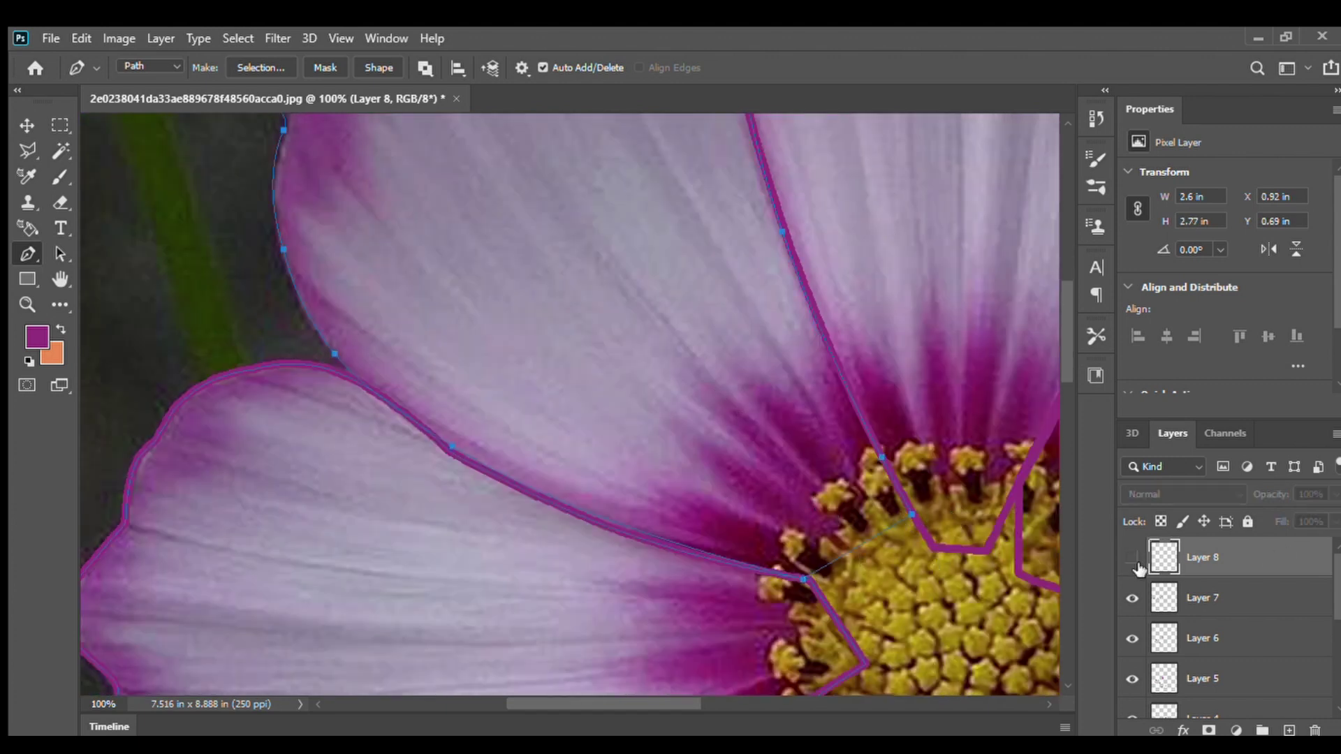
pyautogui.scroll(1, 751, 425)
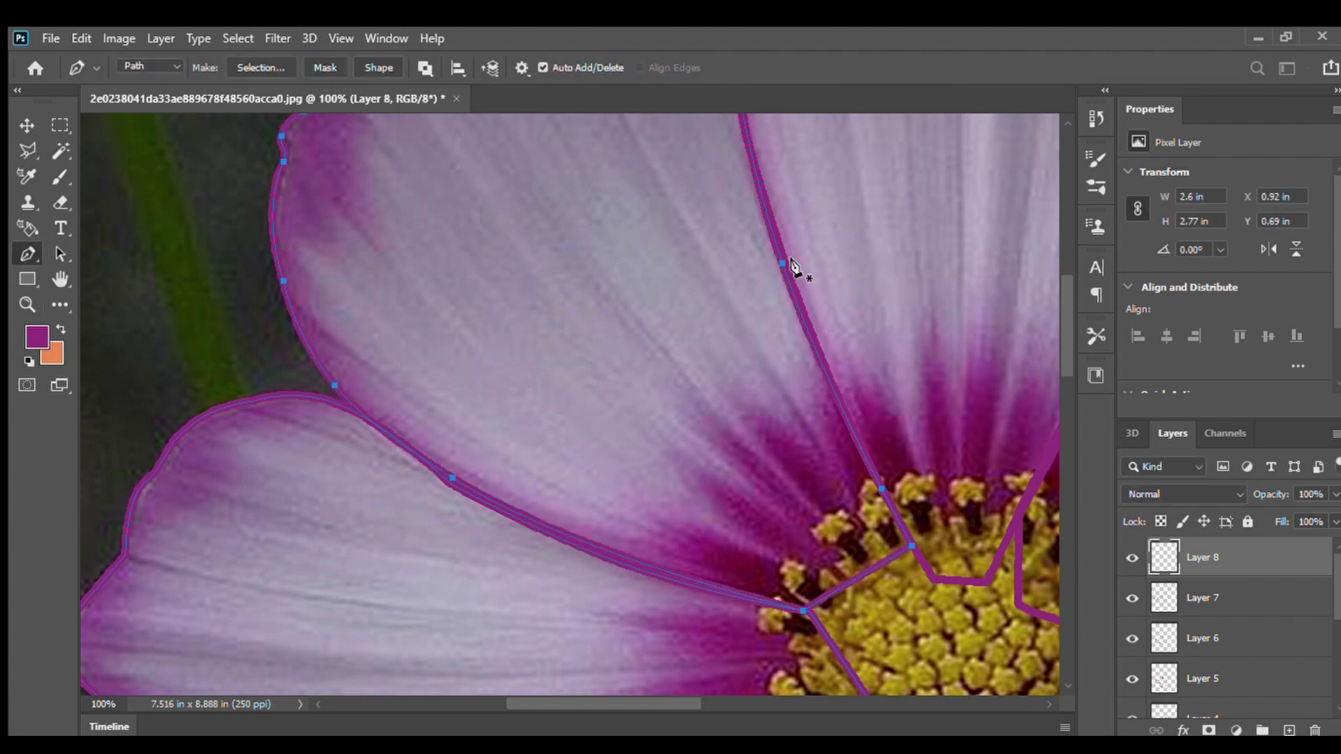
pyautogui.scroll(5, 789, 433)
pyautogui.press('Return')
pyautogui.click(1132, 599)
pyautogui.click(1133, 599)
pyautogui.click(1133, 599)
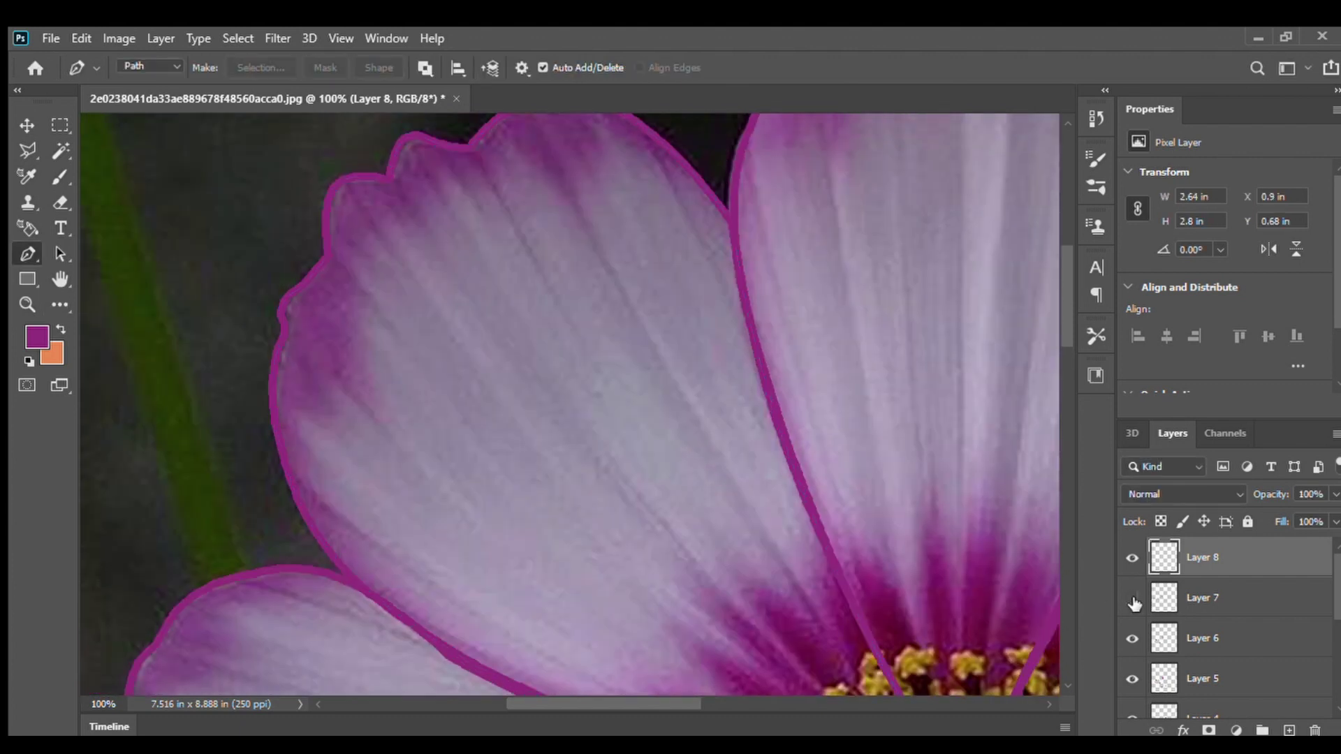
pyautogui.click(1133, 600)
# Hide the petal outline layers, including Layers 6 to 8, and add a new layer above them
pyautogui.scroll(-3, 769, 489)
pyautogui.keyDown('alt'); pyautogui.click(748, 440); pyautogui.keyUp('alt')
pyautogui.keyDown('alt'); pyautogui.click(748, 440); pyautogui.keyUp('alt')
pyautogui.keyDown('ctrl'); pyautogui.keyDown('alt'); pyautogui.click(749, 441); pyautogui.keyUp('alt'); pyautogui.keyUp('ctrl')
pyautogui.keyDown('ctrl'); pyautogui.click(731, 368); pyautogui.keyUp('ctrl')
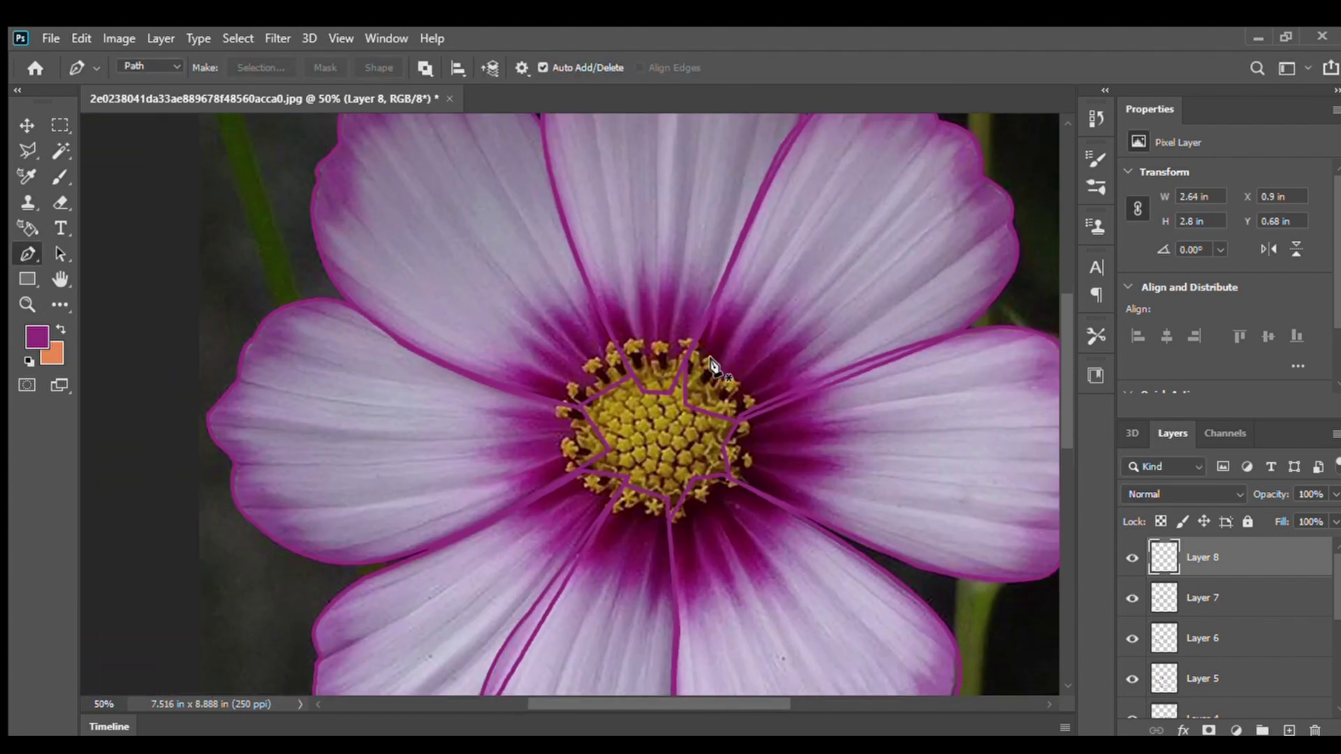
pyautogui.moveTo(1126, 574)
pyautogui.mouseDown()
pyautogui.moveTo(1131, 703)
pyautogui.moveTo(1131, 689)
pyautogui.mouseUp()
pyautogui.click(1289, 730)
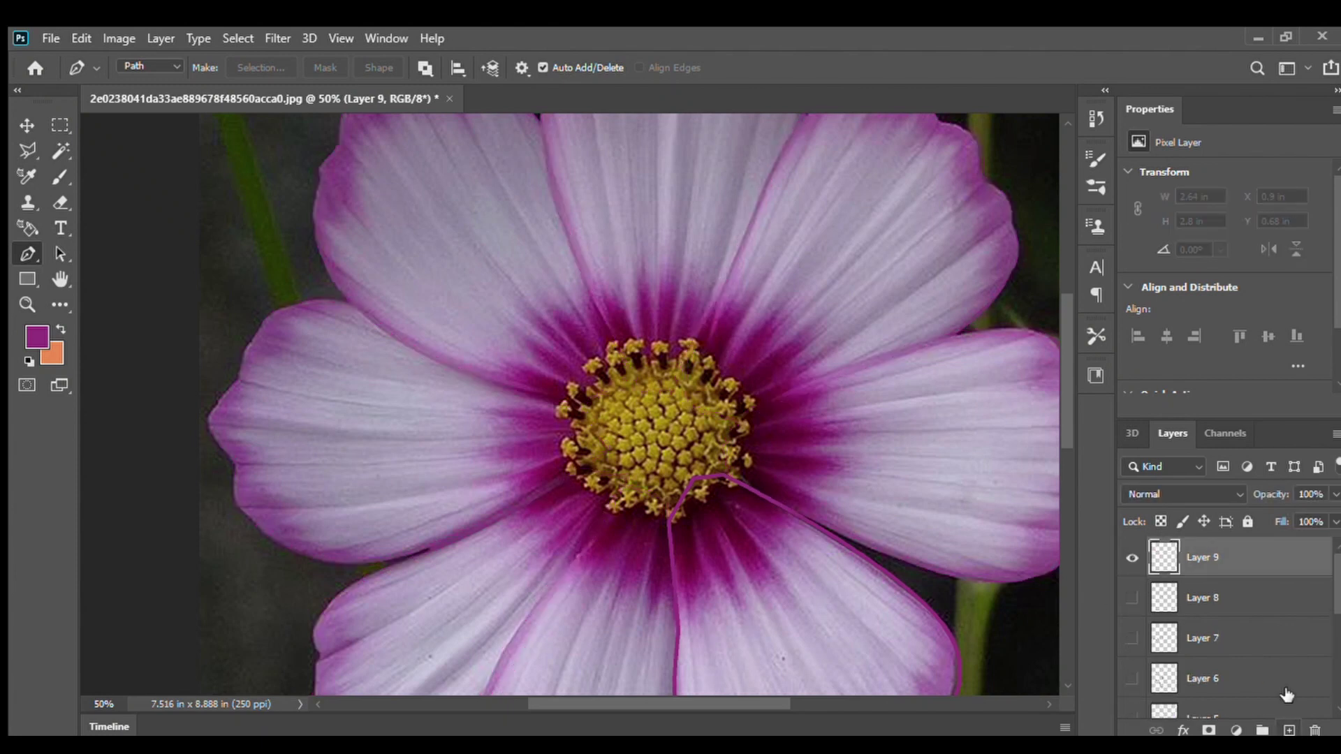
# Sample the mustard yellow from the flower centre and dab the first middle florets on Layer 9 with a 15 px brush
pyautogui.keyDown('ctrl'); pyautogui.click(654, 372); pyautogui.keyUp('ctrl')
pyautogui.keyDown('ctrl'); pyautogui.click(654, 373); pyautogui.keyUp('ctrl')
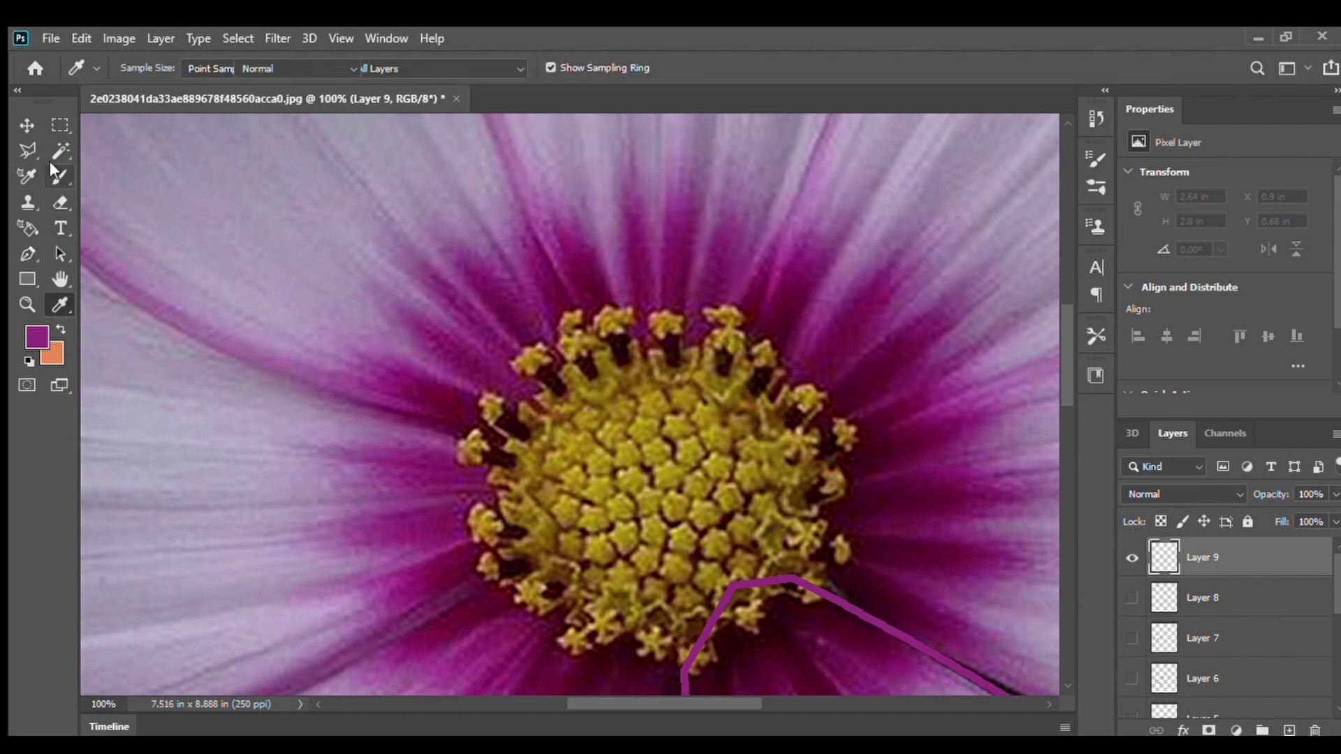
pyautogui.click(594, 410)
pyautogui.hotkey('ctrl', 'z')
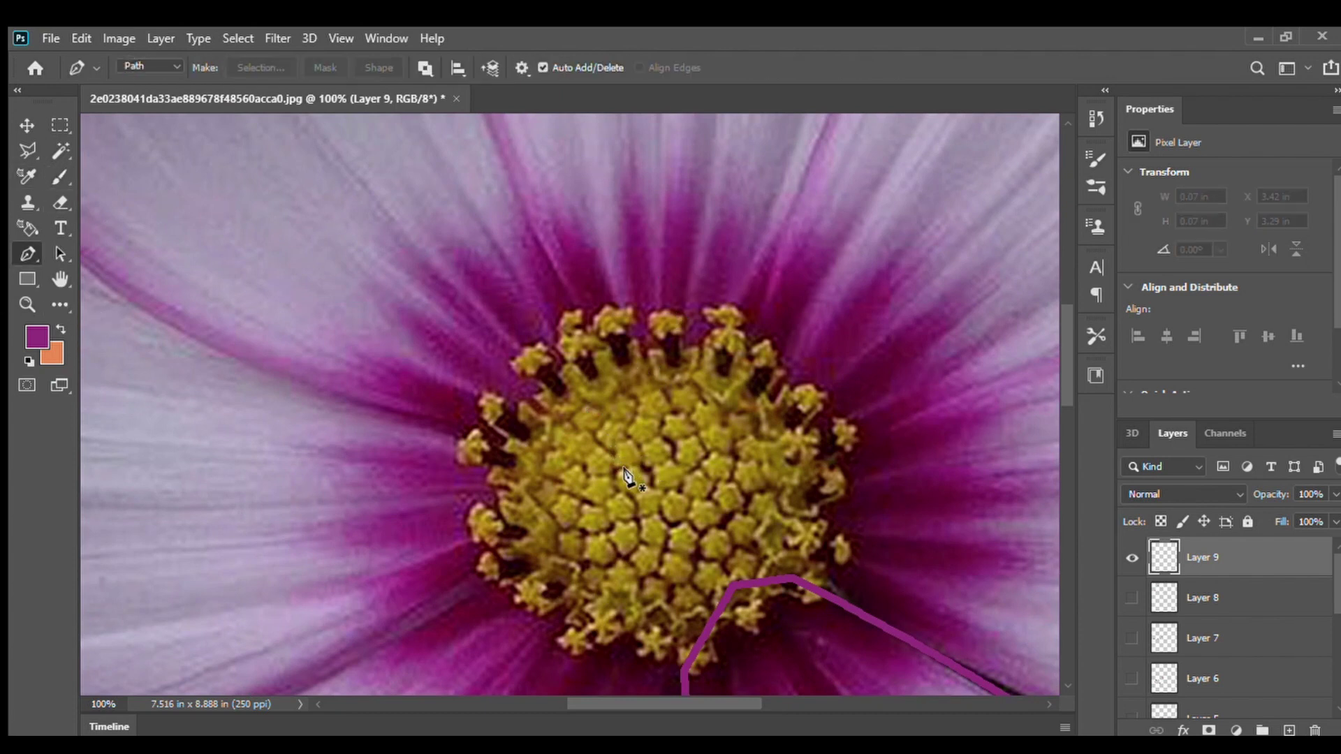
pyautogui.press('i')
pyautogui.click(604, 364)
pyautogui.press('p')
pyautogui.press('b')
pyautogui.click(626, 453)
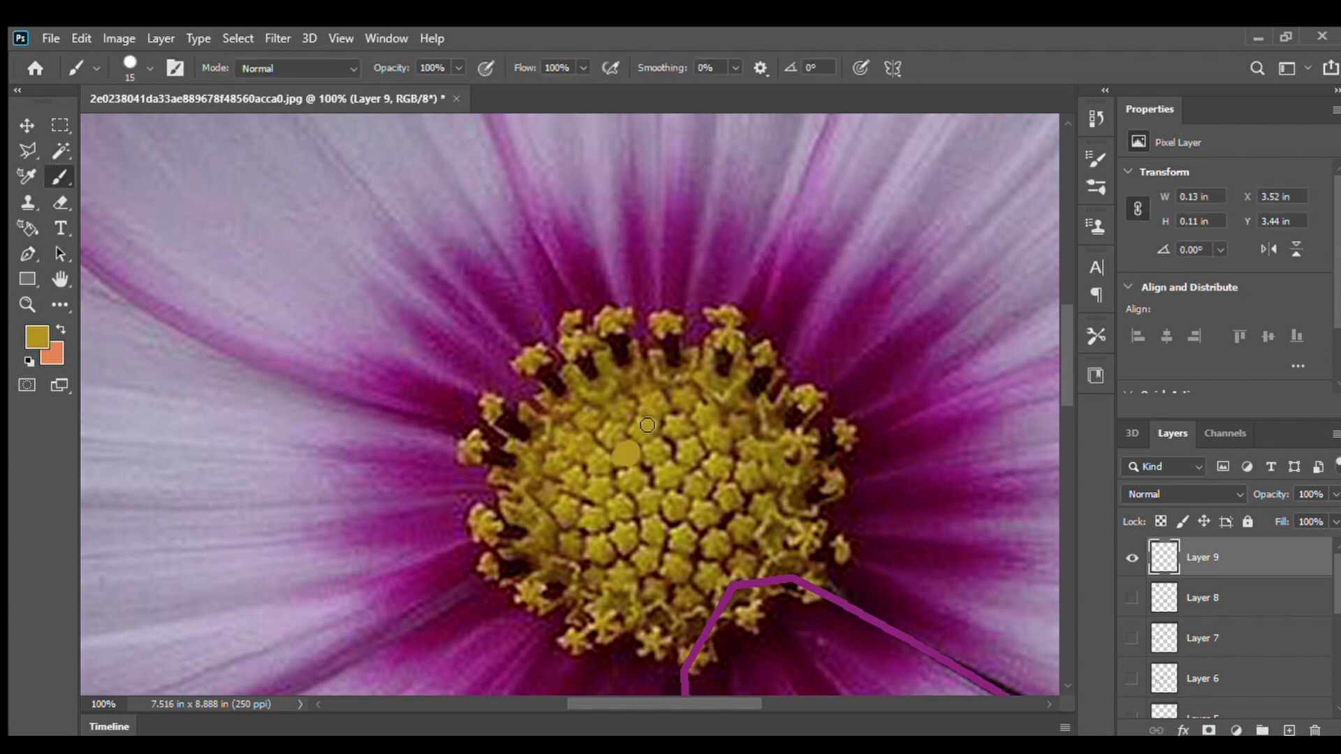
pyautogui.click(688, 458)
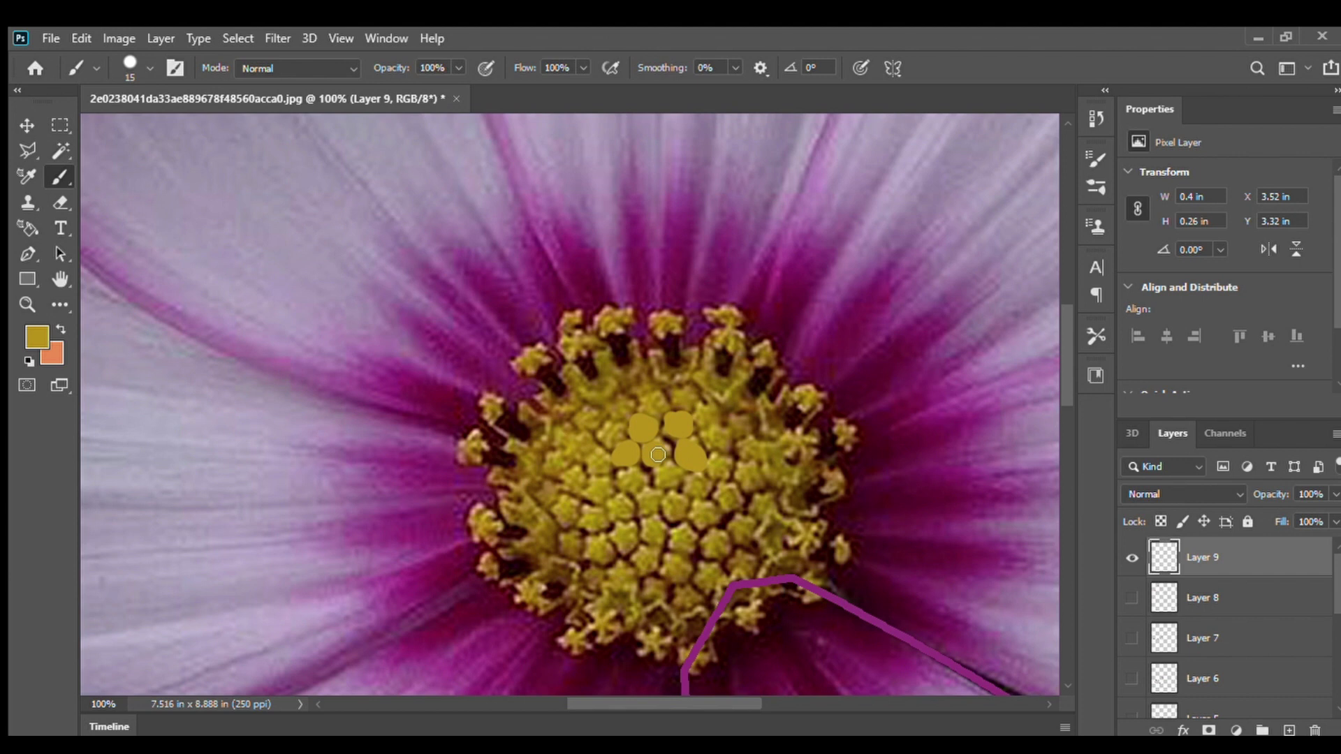
# Paint the stamen tips along the upper rim and right side of the flower centre in mustard yellow
pyautogui.moveTo(542, 358); pyautogui.dragTo(539, 363)
pyautogui.moveTo(578, 341); pyautogui.dragTo(566, 338)
pyautogui.click(684, 328)
pyautogui.moveTo(702, 315); pyautogui.dragTo(731, 309)
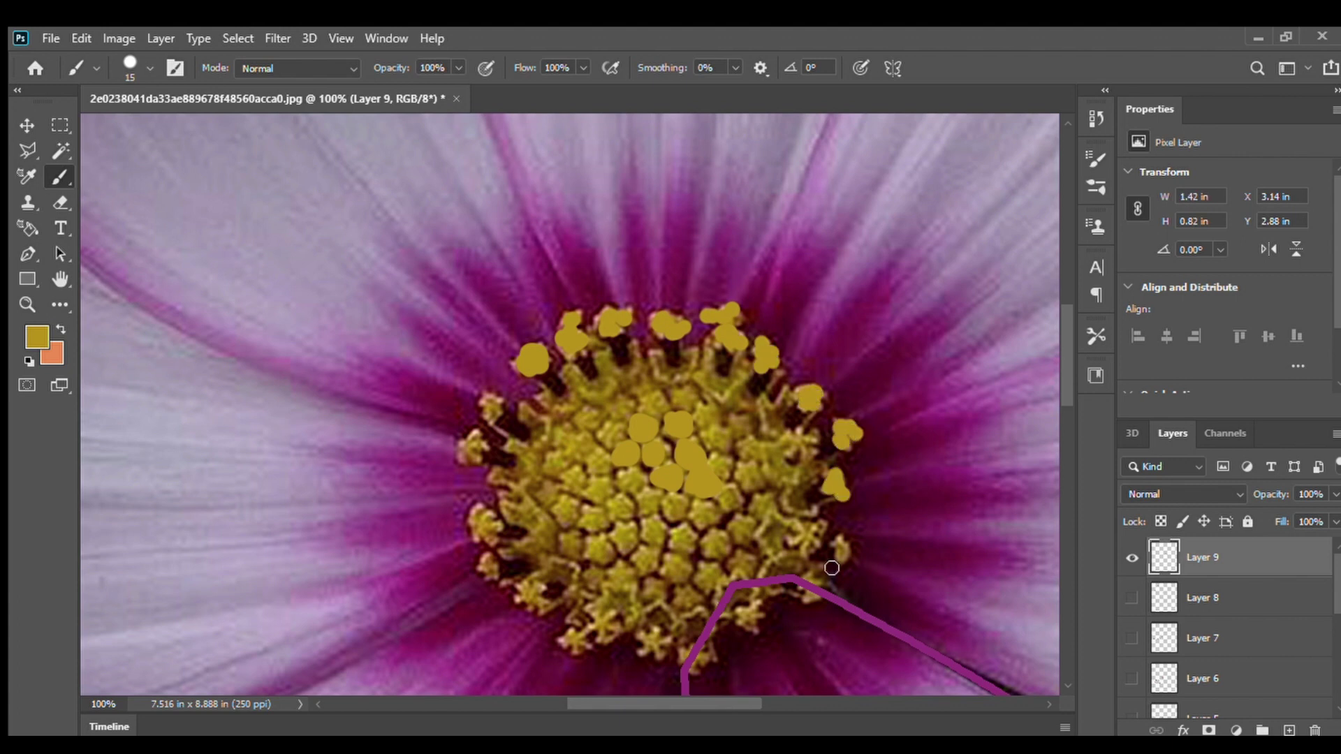
# Hide the Layer 4 outline and paint the stamen tips along the lower right and bottom rim in mustard yellow
pyautogui.moveTo(854, 563); pyautogui.dragTo(847, 564)
pyautogui.scroll(-3, 854, 563)
pyautogui.scroll(-5, 1329, 590)
pyautogui.click(1132, 578)
pyautogui.moveTo(818, 467); pyautogui.dragTo(808, 495)
pyautogui.moveTo(749, 505); pyautogui.dragTo(745, 519)
pyautogui.click(694, 549)
pyautogui.click(717, 546)
pyautogui.click(653, 532)
pyautogui.moveTo(564, 528); pyautogui.dragTo(585, 526)
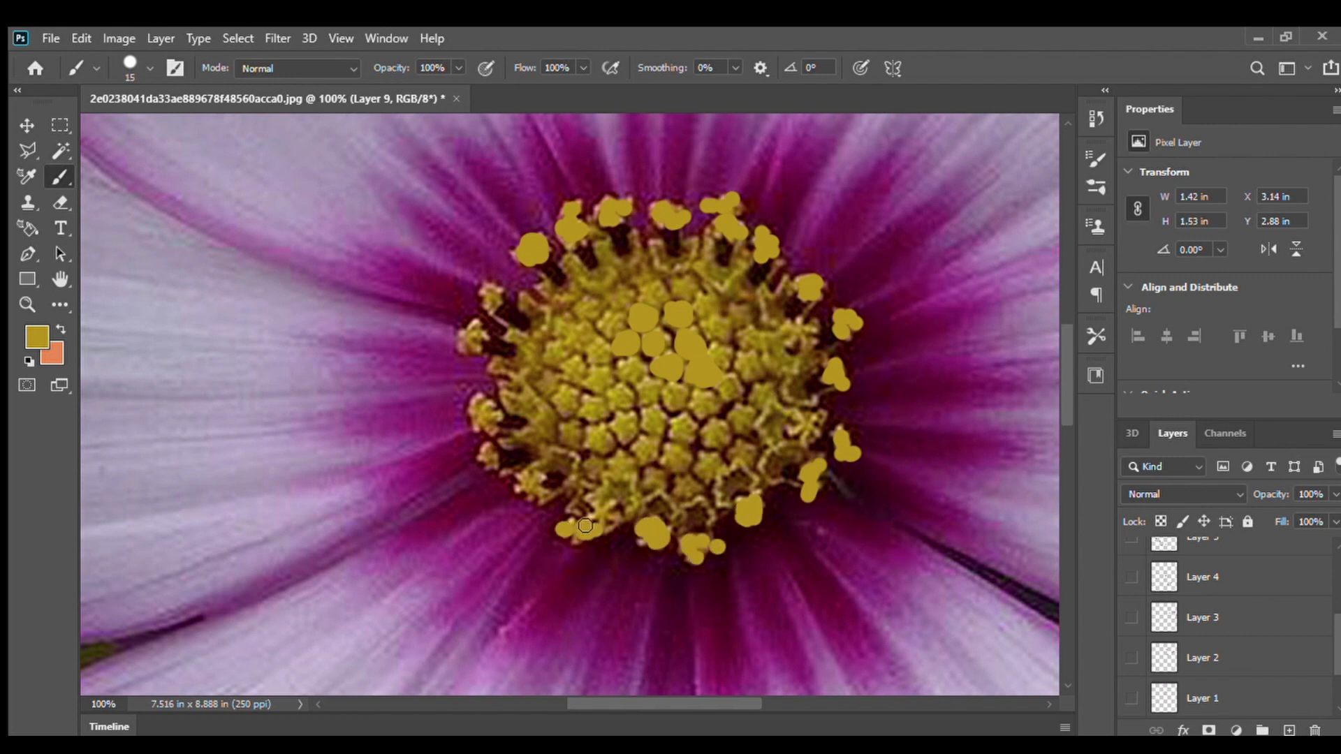
# Paint the stamen tips along the left rim of the flower centre in mustard yellow
pyautogui.click(476, 458)
pyautogui.click(483, 445)
pyautogui.moveTo(477, 428); pyautogui.dragTo(476, 404)
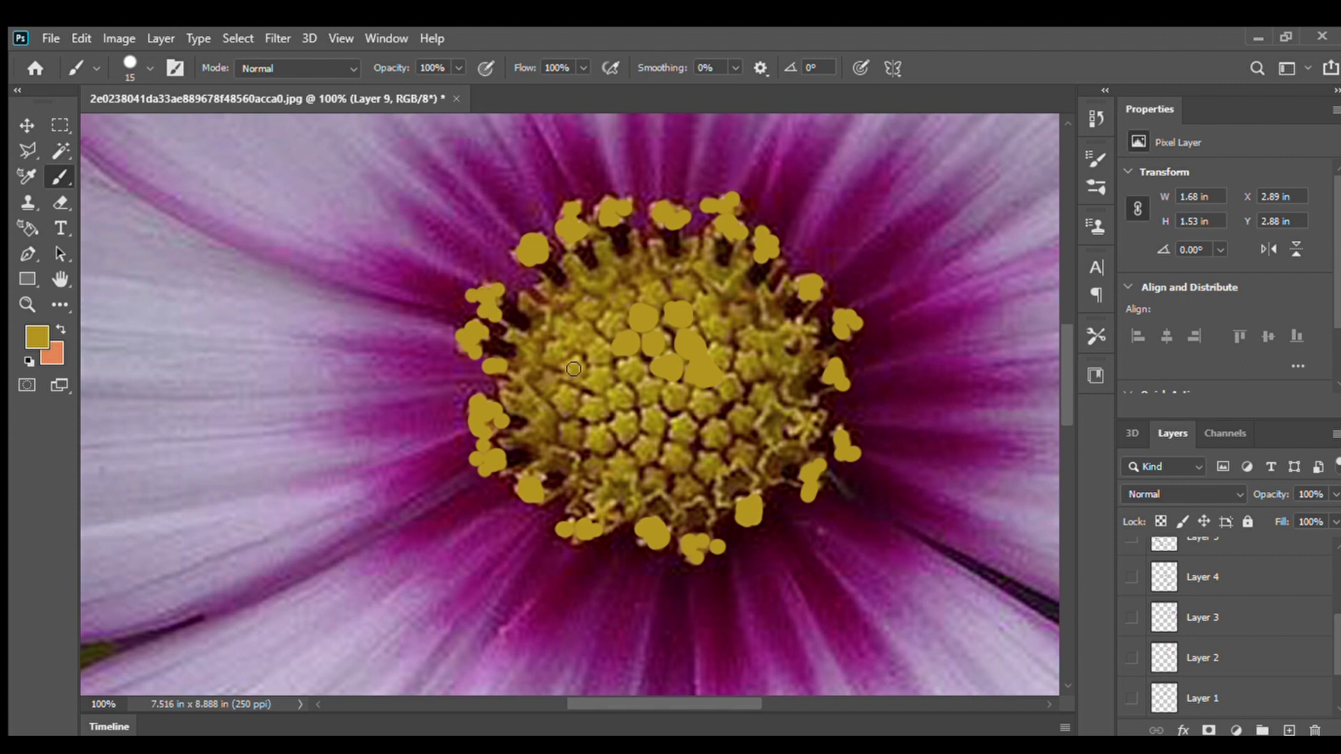
# Fill the upper-left florets of the flower centre with yellow dabs, enlarging the brush to 21 px
pyautogui.click(536, 345)
pyautogui.click(544, 340)
pyautogui.click(555, 305)
pyautogui.click(564, 317)
pyautogui.click(543, 349)
pyautogui.click(563, 321)
pyautogui.click(590, 347)
pyautogui.click(597, 328)
pyautogui.click(614, 311)
pyautogui.click(585, 302)
pyautogui.click(619, 281)
pyautogui.click(603, 259)
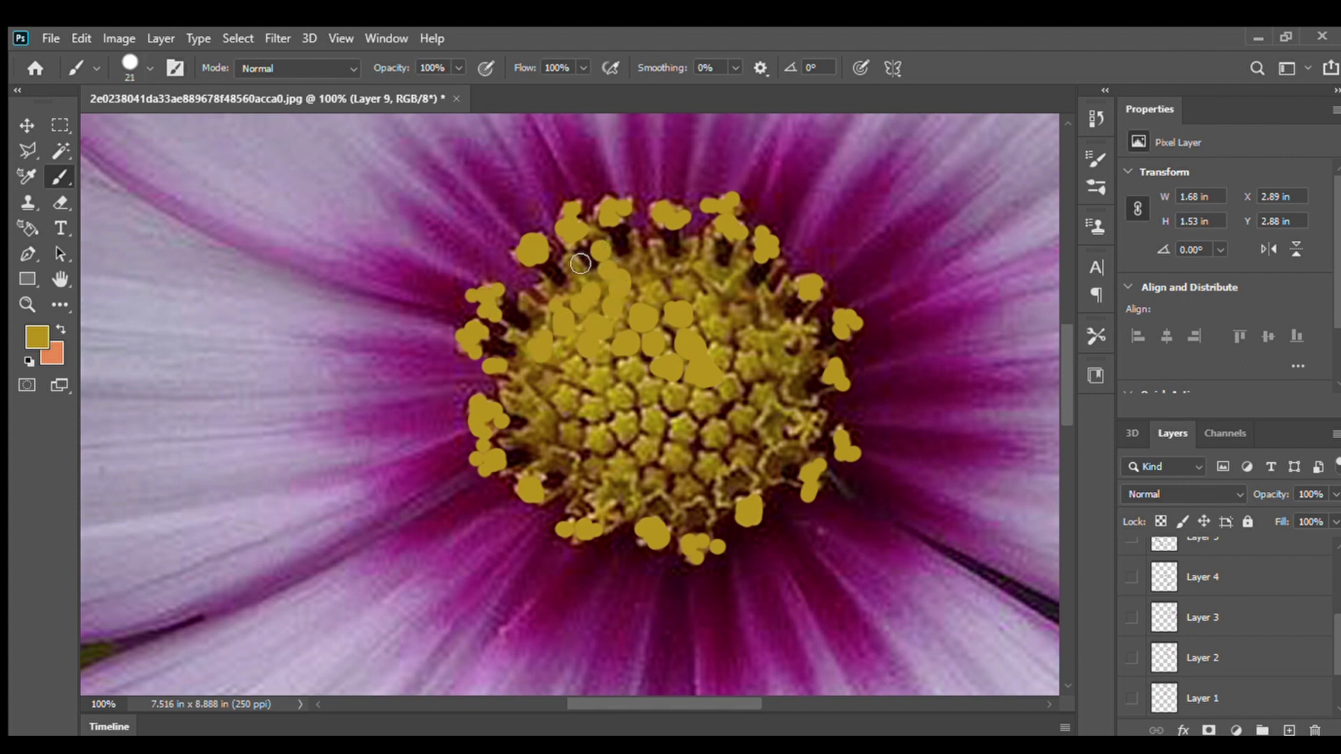
# Dab yellow florets down the left edge of the flower centre, just inside the stamen ring
pyautogui.click(577, 273)
pyautogui.click(551, 292)
pyautogui.click(534, 313)
pyautogui.click(525, 346)
pyautogui.click(534, 366)
pyautogui.click(525, 391)
pyautogui.click(531, 410)
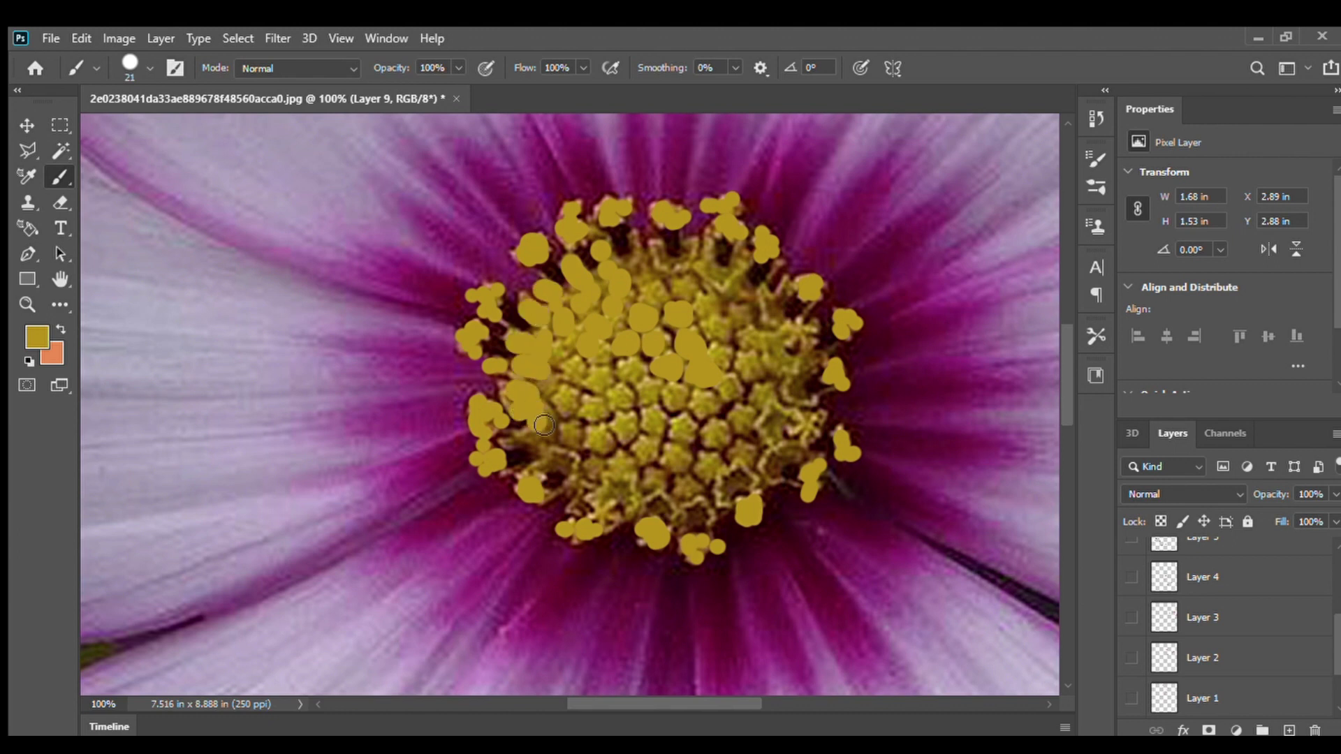
# Dab yellow florets across the lower-left part of the flower centre and back up towards the middle
pyautogui.click(549, 430)
pyautogui.click(544, 447)
pyautogui.click(576, 468)
pyautogui.click(608, 482)
pyautogui.click(595, 459)
pyautogui.click(581, 432)
pyautogui.click(558, 394)
pyautogui.click(580, 368)
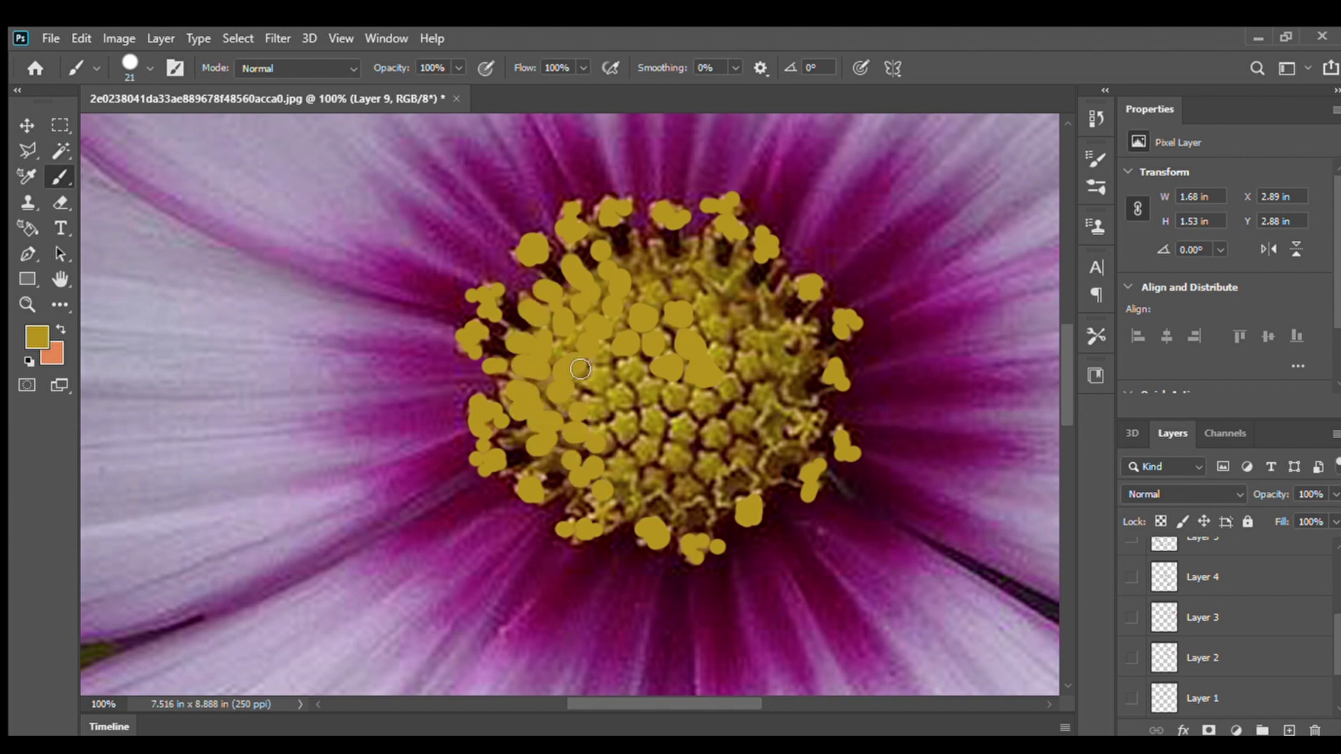
# Dab yellow florets from the middle of the flower centre down to its lower edge
pyautogui.click(587, 374)
pyautogui.click(604, 383)
pyautogui.click(632, 406)
pyautogui.click(646, 448)
pyautogui.click(670, 447)
pyautogui.click(646, 479)
pyautogui.click(628, 480)
pyautogui.click(635, 501)
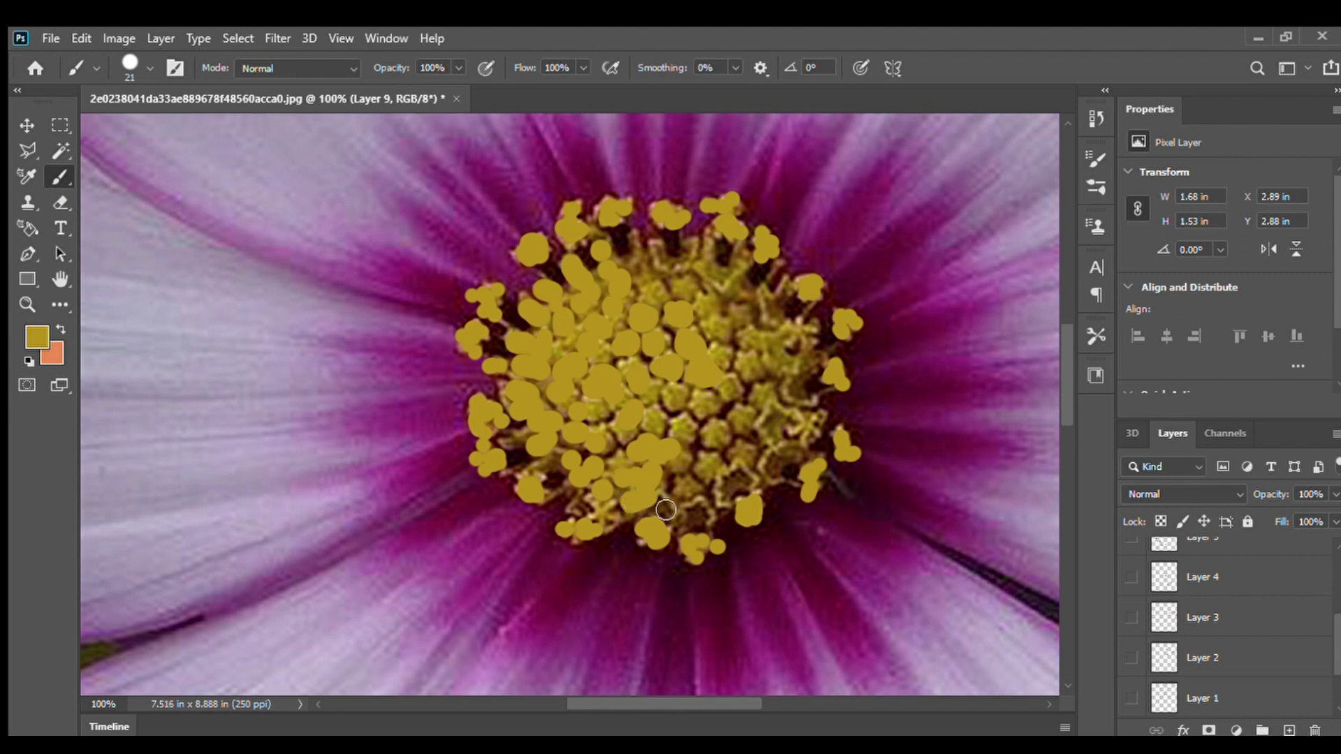
# Fill the lower-right part of the flower centre with yellow floret dabs
pyautogui.click(669, 504)
pyautogui.click(686, 489)
pyautogui.click(702, 467)
pyautogui.click(681, 425)
pyautogui.click(681, 400)
pyautogui.click(720, 415)
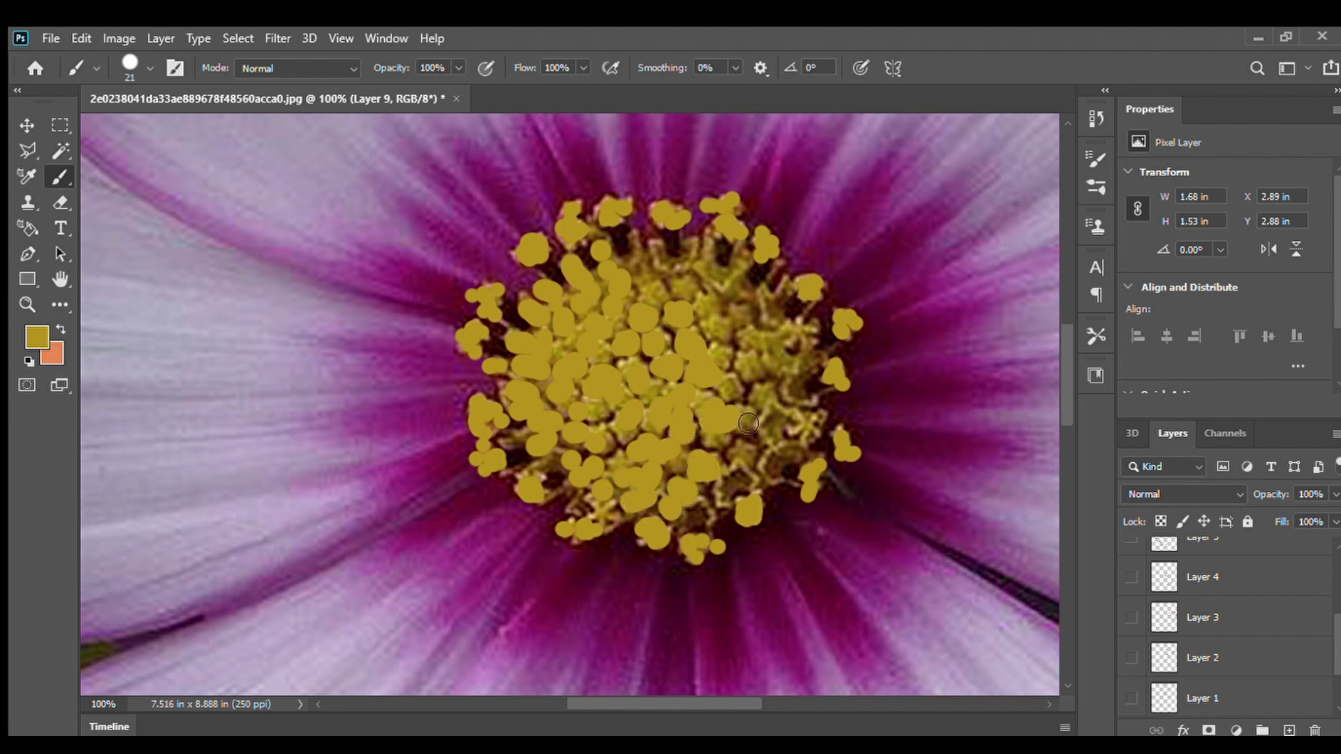
pyautogui.click(759, 425)
pyautogui.click(732, 450)
pyautogui.click(727, 488)
pyautogui.click(714, 517)
pyautogui.click(764, 474)
pyautogui.click(786, 447)
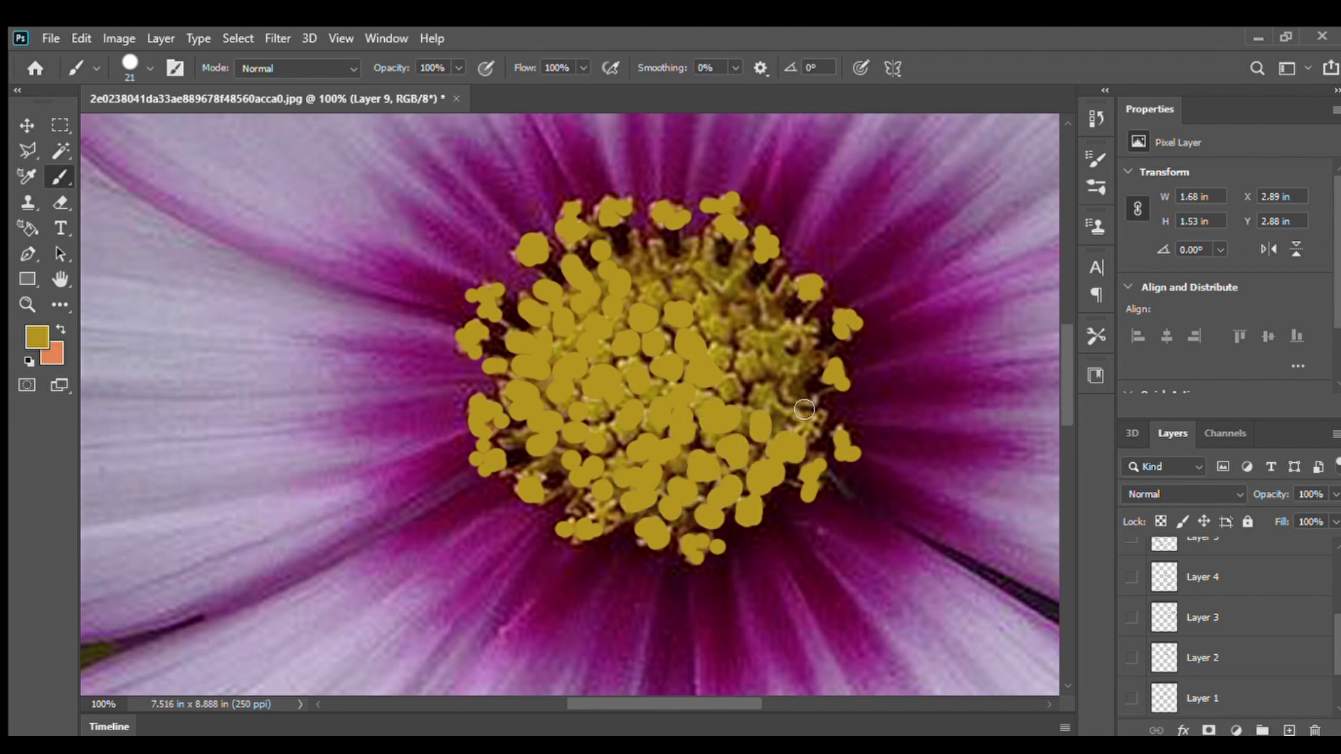
# Dab yellow florets over the right and upper-right parts of the flower centre
pyautogui.click(796, 403)
pyautogui.click(762, 389)
pyautogui.click(747, 365)
pyautogui.click(718, 335)
pyautogui.click(781, 347)
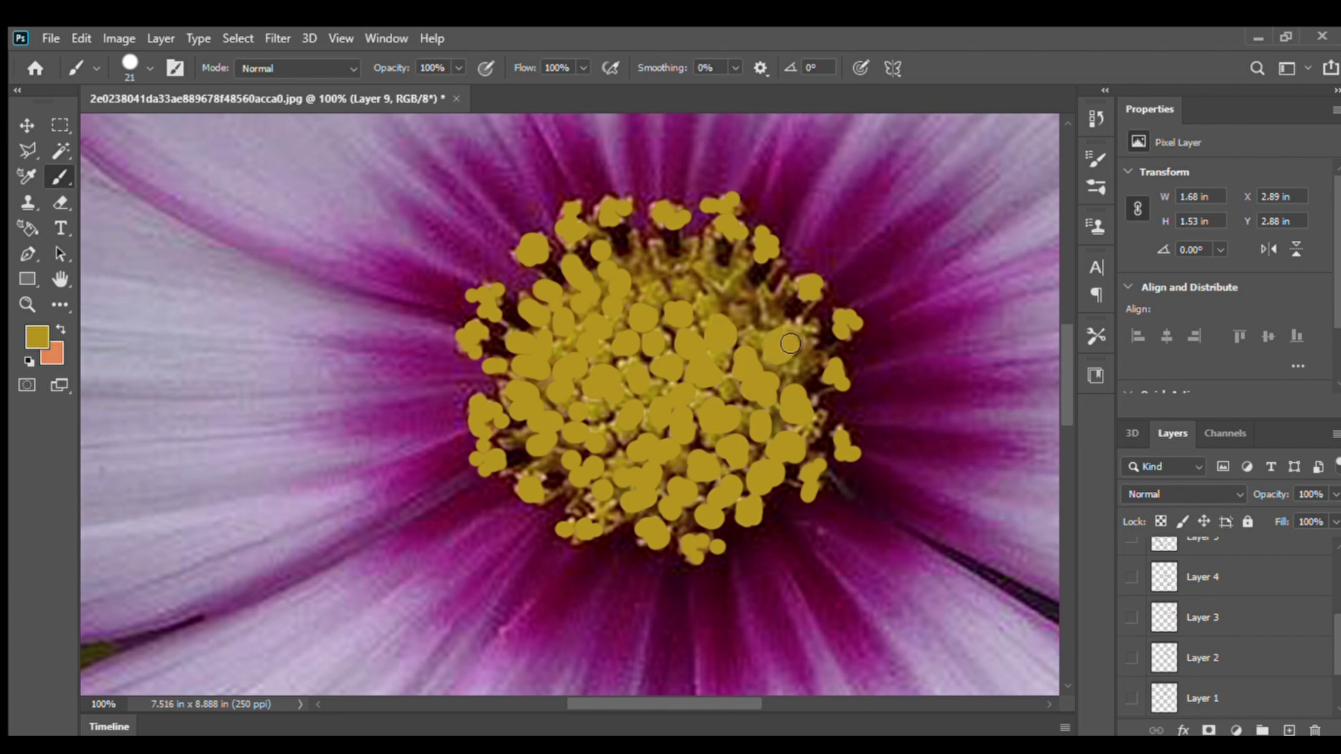
pyautogui.click(804, 359)
pyautogui.click(749, 312)
pyautogui.click(726, 283)
pyautogui.click(685, 283)
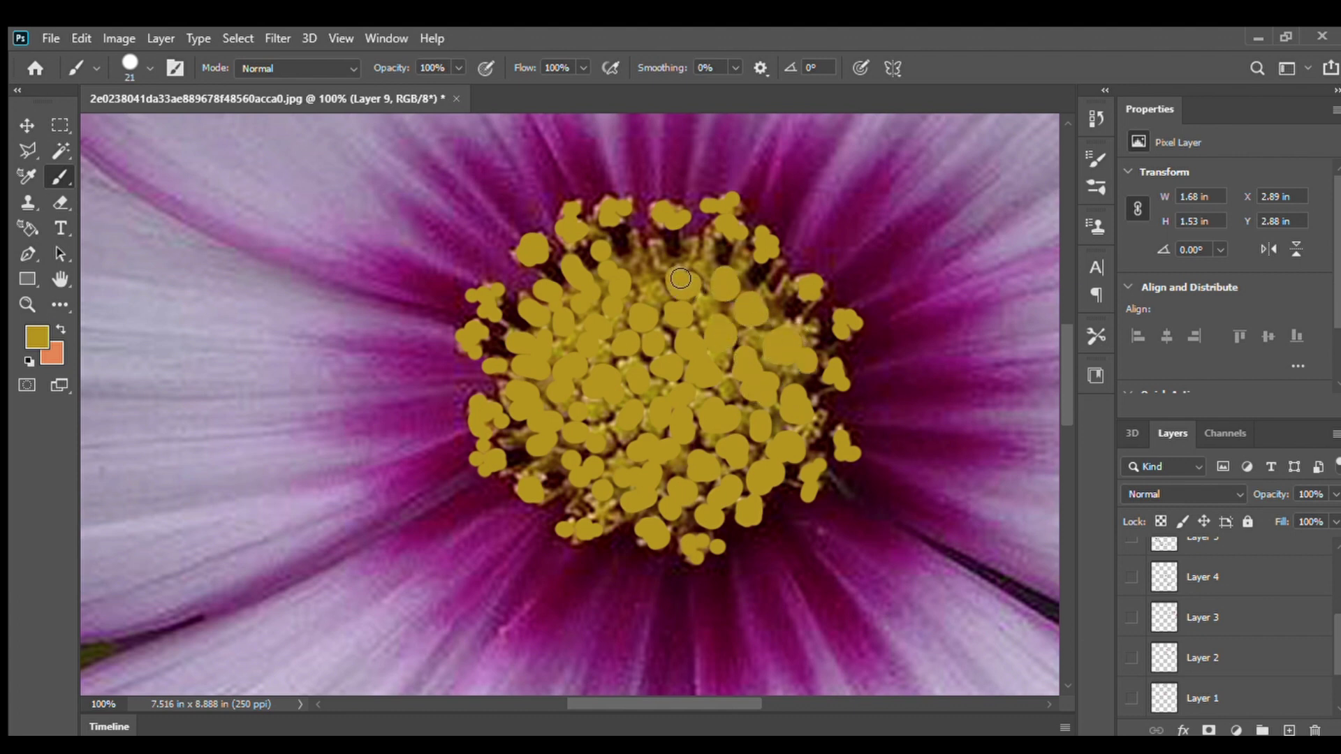
# Dab yellow florets along the flower centre's upper edge, just inside the stamen ring
pyautogui.click(654, 263)
pyautogui.click(627, 260)
pyautogui.click(696, 253)
pyautogui.click(737, 269)
pyautogui.click(771, 290)
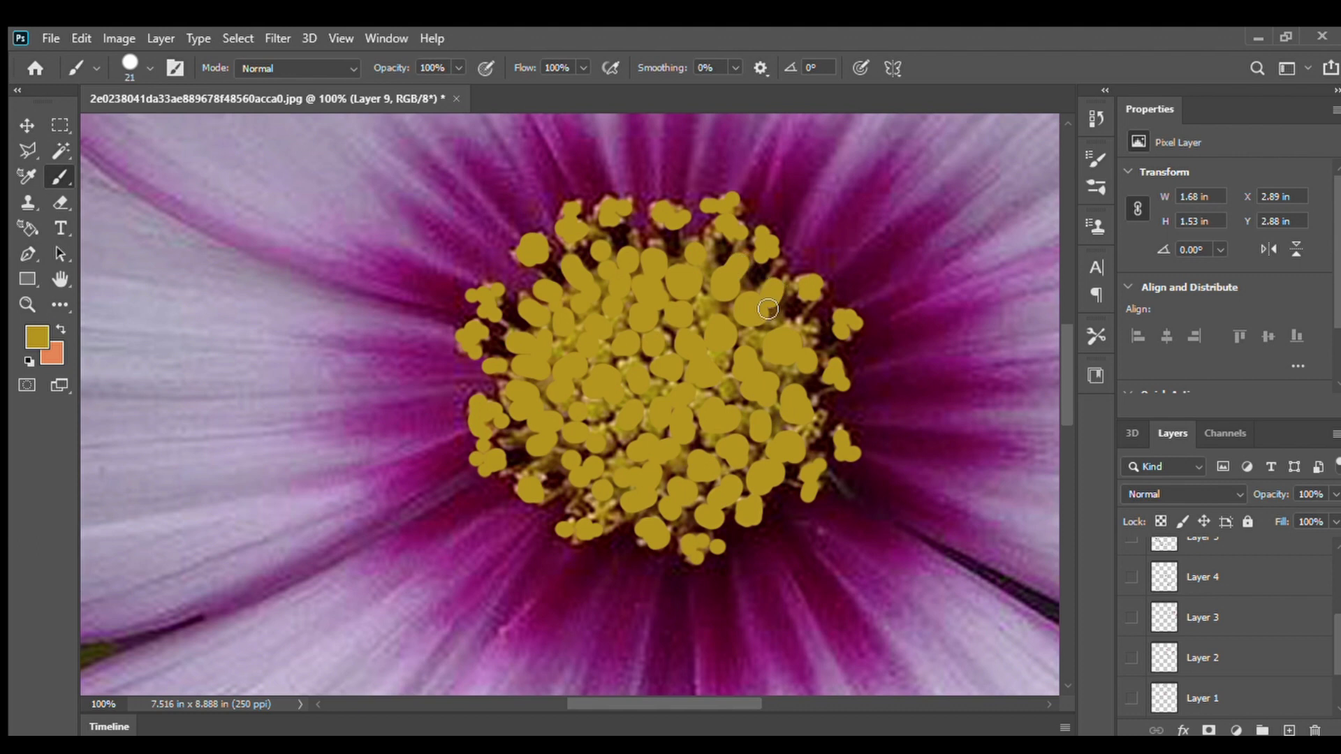
# Sample the dark maroon beside the stamens and paint the gaps along the ring's upper, right and lower sides
pyautogui.keyDown('alt'); pyautogui.click(623, 239); pyautogui.keyUp('alt')
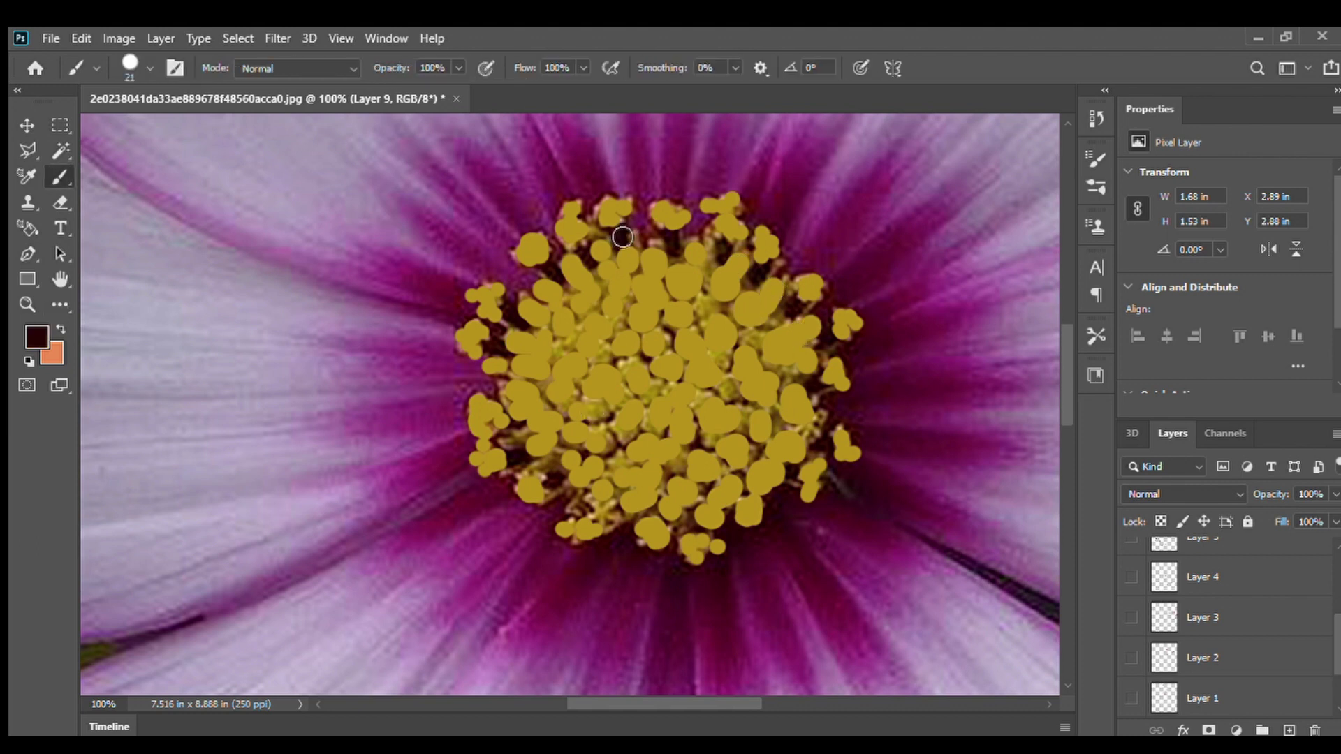
pyautogui.click(669, 247)
pyautogui.click(720, 254)
pyautogui.click(756, 278)
pyautogui.click(792, 308)
pyautogui.click(822, 341)
pyautogui.click(812, 385)
pyautogui.click(817, 445)
pyautogui.click(791, 470)
pyautogui.click(702, 519)
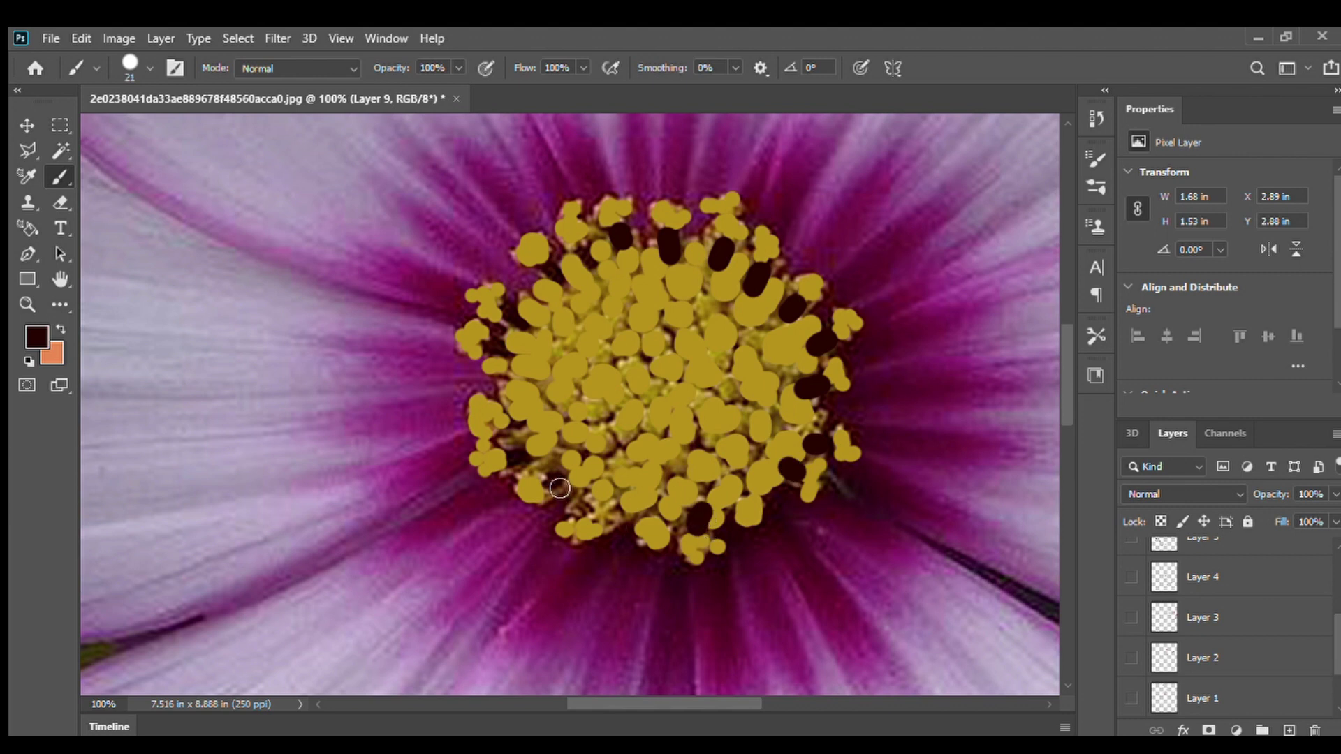
# Paint the dark maroon gaps on the ring's left side and add two maroon dots among the florets
pyautogui.click(495, 349)
pyautogui.click(517, 308)
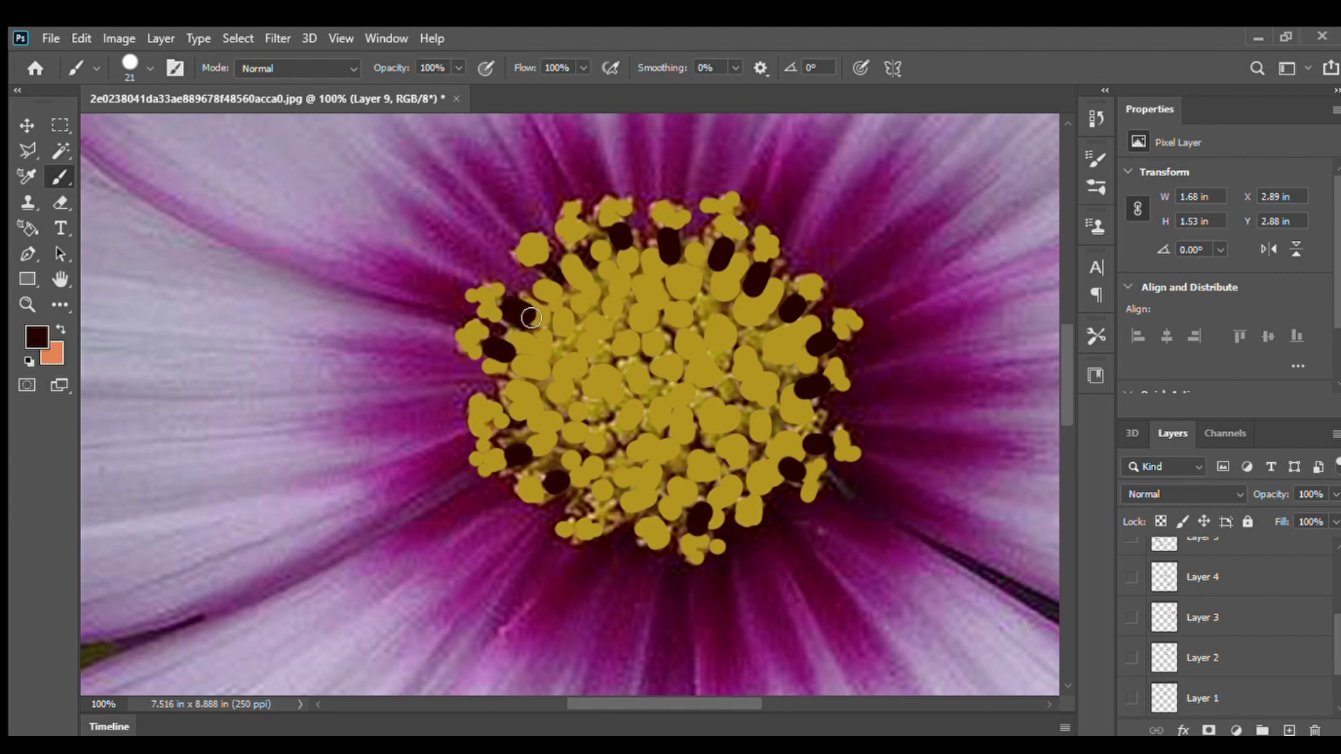
pyautogui.click(583, 452)
pyautogui.click(667, 326)
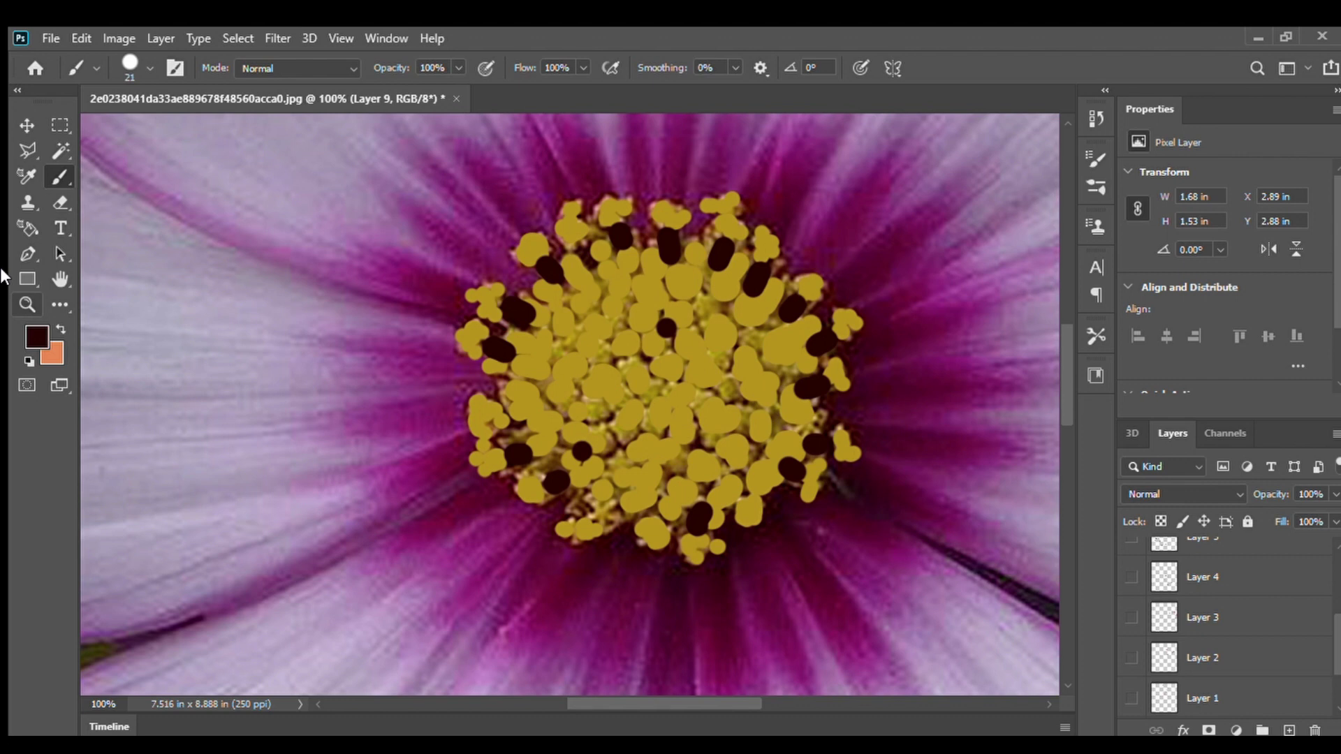
# Sample the floret yellow and brush over the flower centre at 36% opacity, reducing the brush to 17 px
pyautogui.keyDown('alt'); pyautogui.click(555, 322); pyautogui.keyUp('alt')
pyautogui.press('3')
pyautogui.press('6')
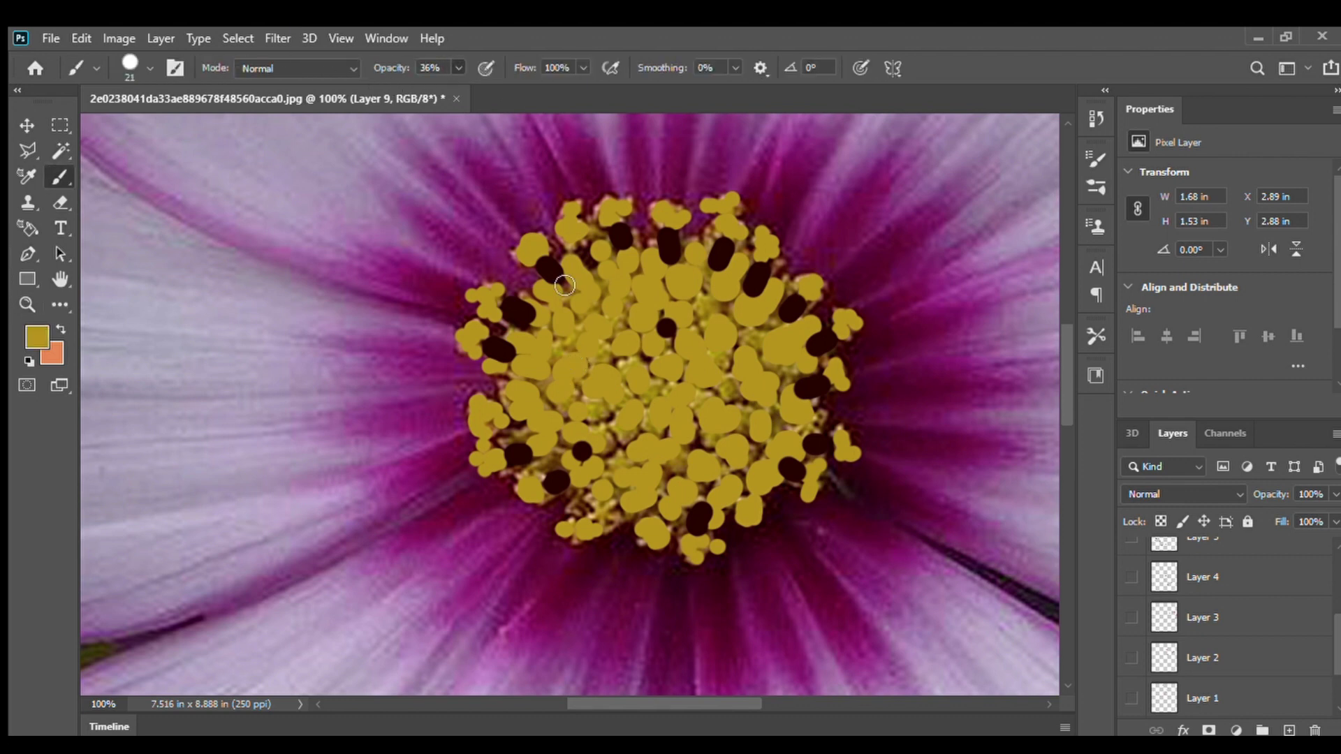
pyautogui.moveTo(671, 271)
pyautogui.mouseDown()
pyautogui.moveTo(725, 278)
pyautogui.moveTo(745, 305)
pyautogui.mouseUp()
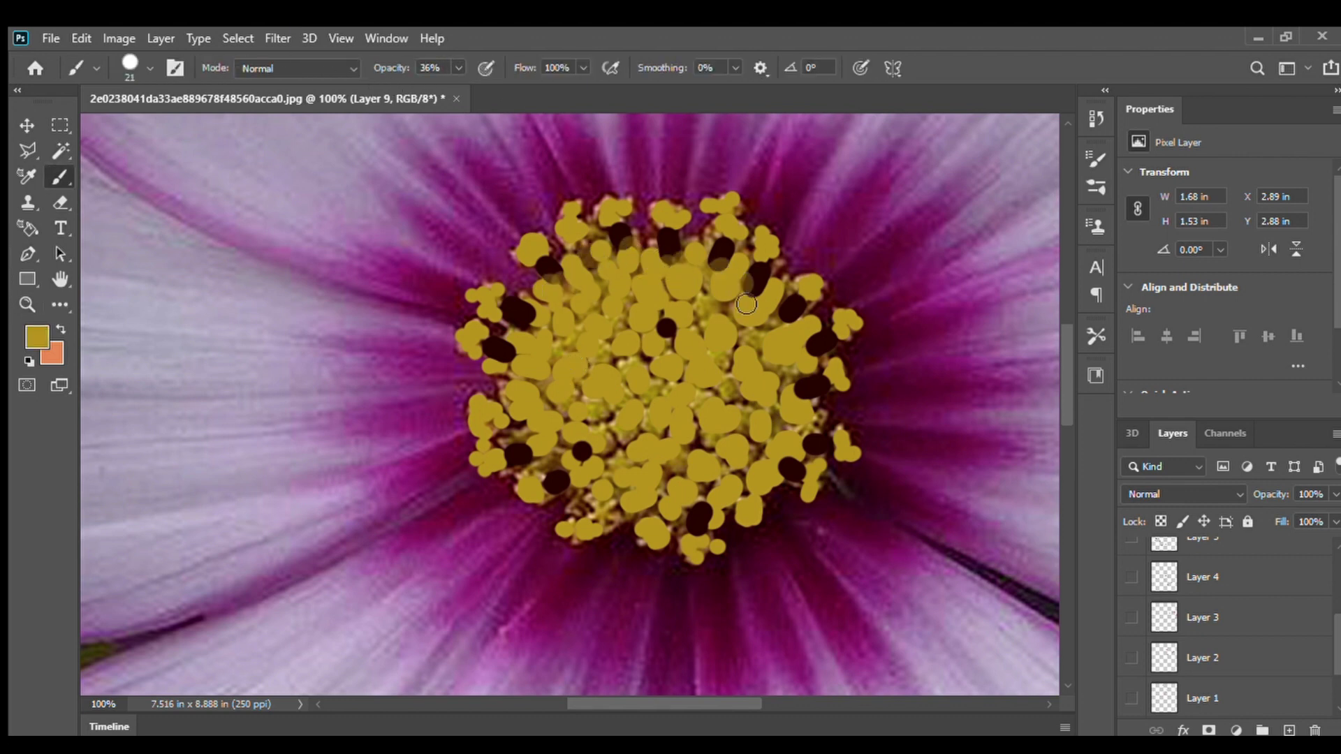
pyautogui.click(148, 68)
pyautogui.moveTo(586, 338)
pyautogui.mouseDown()
pyautogui.moveTo(676, 365)
pyautogui.moveTo(698, 444)
pyautogui.mouseUp()
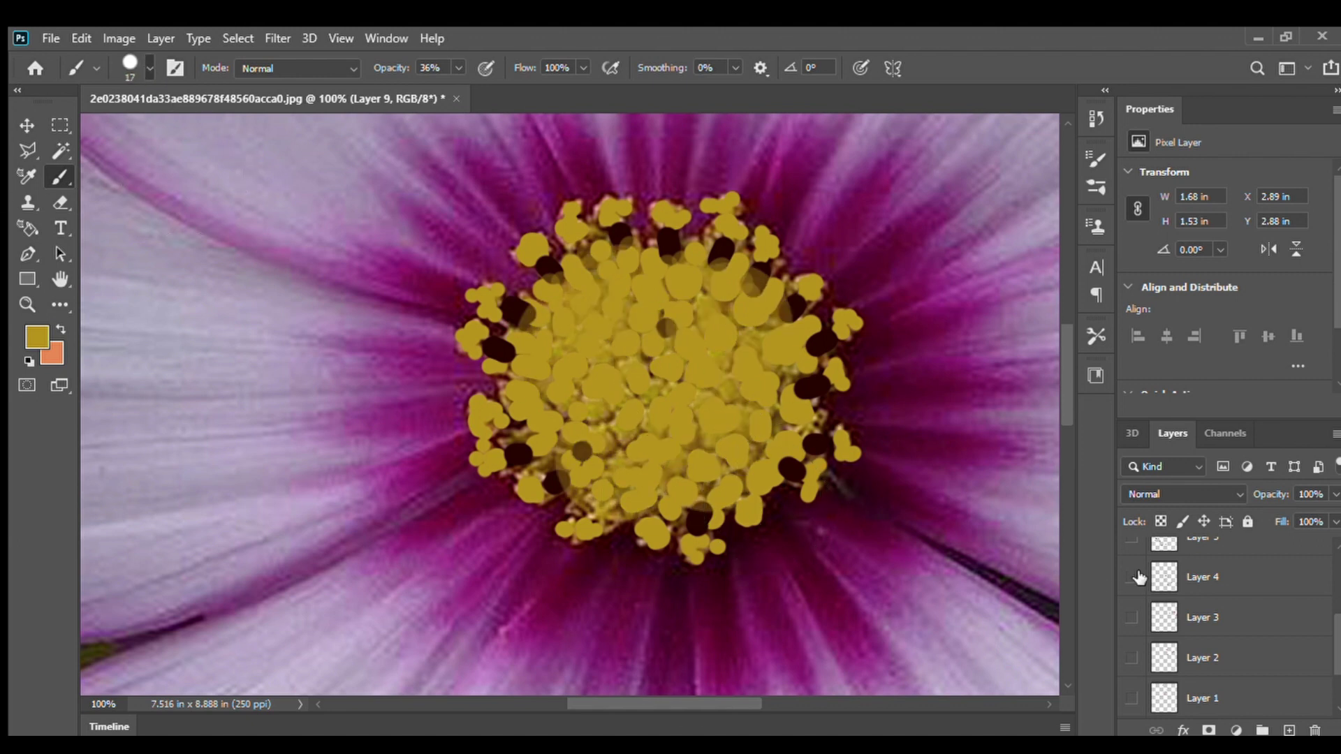
# Hide the Background copy photo and fill the gaps between the florets with the yellow 17 px brush at 100% opacity
pyautogui.scroll(-2, 1139, 577)
pyautogui.click(1131, 657)
pyautogui.click(1131, 698)
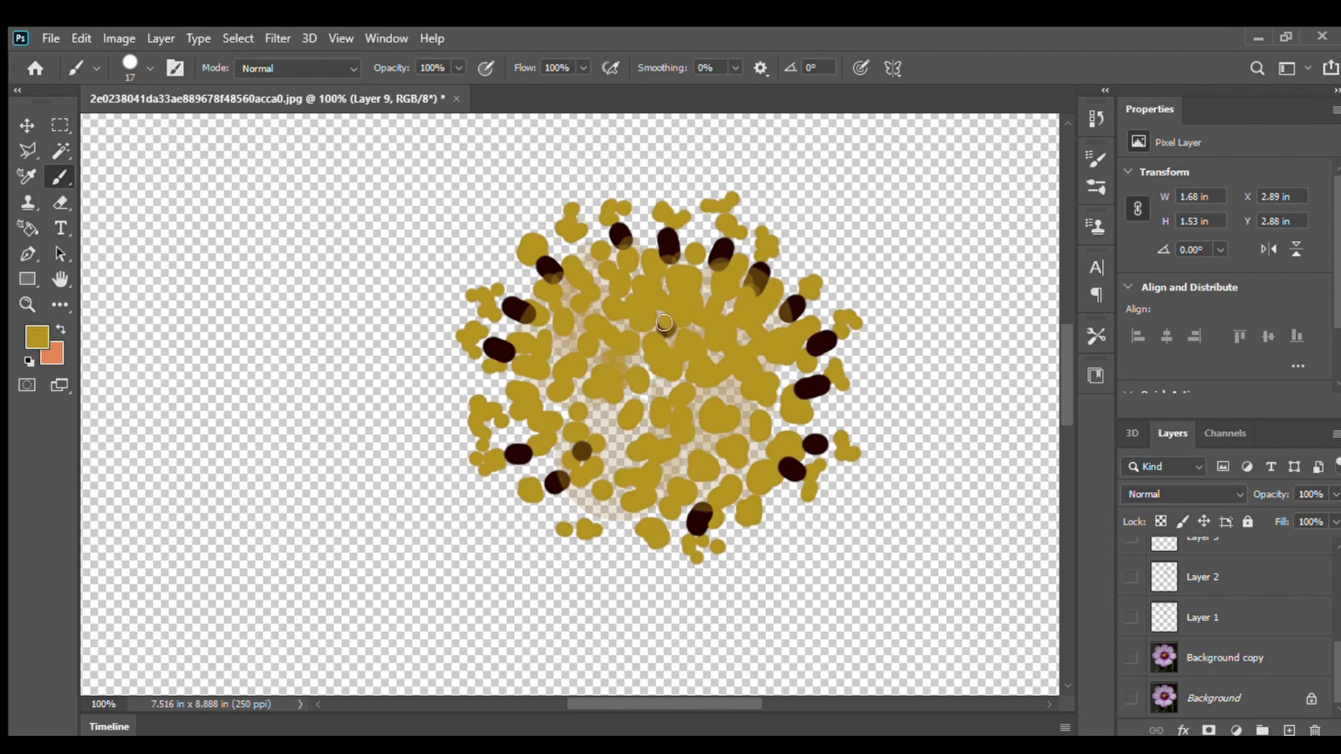
pyautogui.moveTo(582, 351)
pyautogui.mouseDown()
pyautogui.moveTo(552, 347)
pyautogui.moveTo(598, 384)
pyautogui.moveTo(582, 428)
pyautogui.moveTo(536, 396)
pyautogui.moveTo(577, 414)
pyautogui.moveTo(717, 377)
pyautogui.moveTo(764, 401)
pyautogui.moveTo(751, 438)
pyautogui.moveTo(713, 417)
pyautogui.moveTo(717, 481)
pyautogui.moveTo(775, 387)
pyautogui.moveTo(781, 435)
pyautogui.moveTo(805, 426)
pyautogui.moveTo(745, 496)
pyautogui.moveTo(765, 501)
pyautogui.moveTo(613, 457)
pyautogui.moveTo(609, 510)
pyautogui.moveTo(548, 459)
pyautogui.moveTo(549, 438)
pyautogui.moveTo(547, 452)
pyautogui.moveTo(640, 512)
pyautogui.moveTo(564, 486)
pyautogui.moveTo(657, 503)
pyautogui.moveTo(696, 485)
pyautogui.mouseUp()
pyautogui.moveTo(666, 256); pyautogui.dragTo(583, 333)
pyautogui.moveTo(582, 333); pyautogui.dragTo(683, 408)
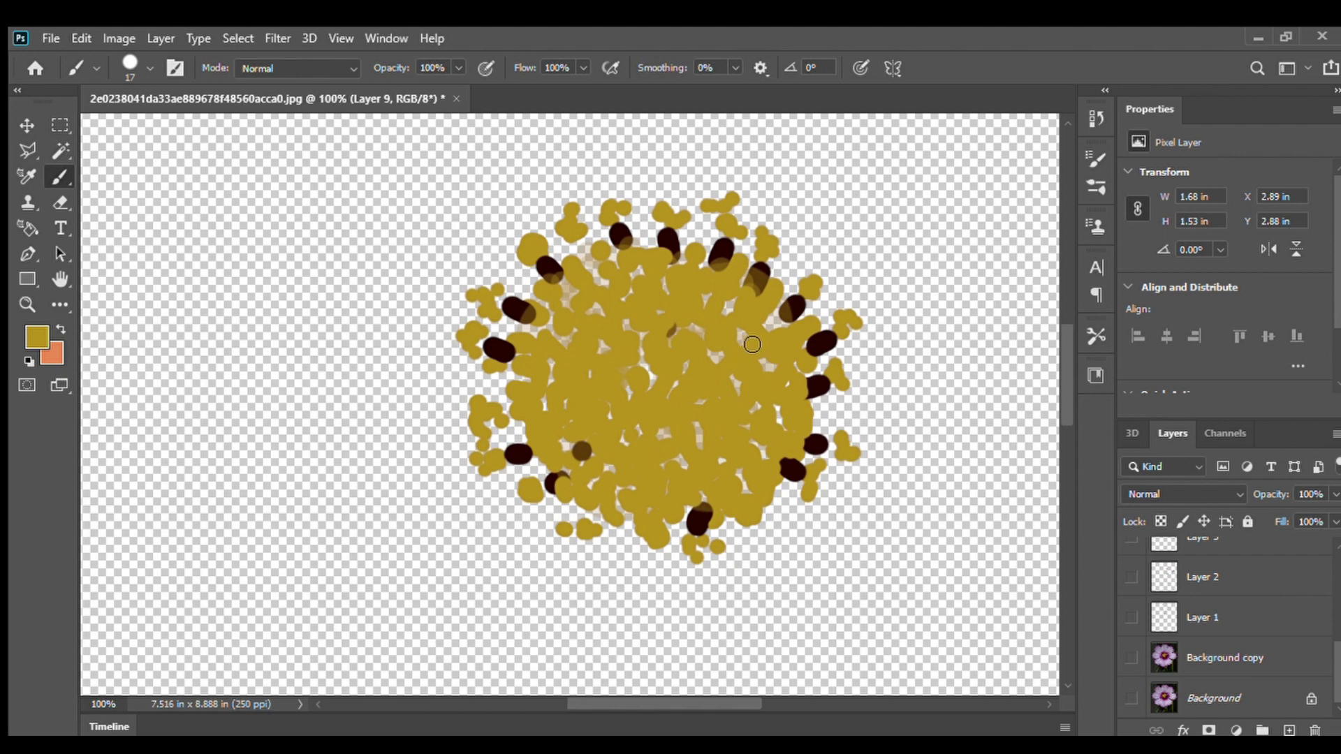
pyautogui.moveTo(598, 423)
pyautogui.mouseDown()
pyautogui.moveTo(627, 514)
pyautogui.moveTo(674, 537)
pyautogui.mouseUp()
# Hide Layer 9 and show Layer 1 with the Background copy photo
pyautogui.scroll(4, 1143, 690)
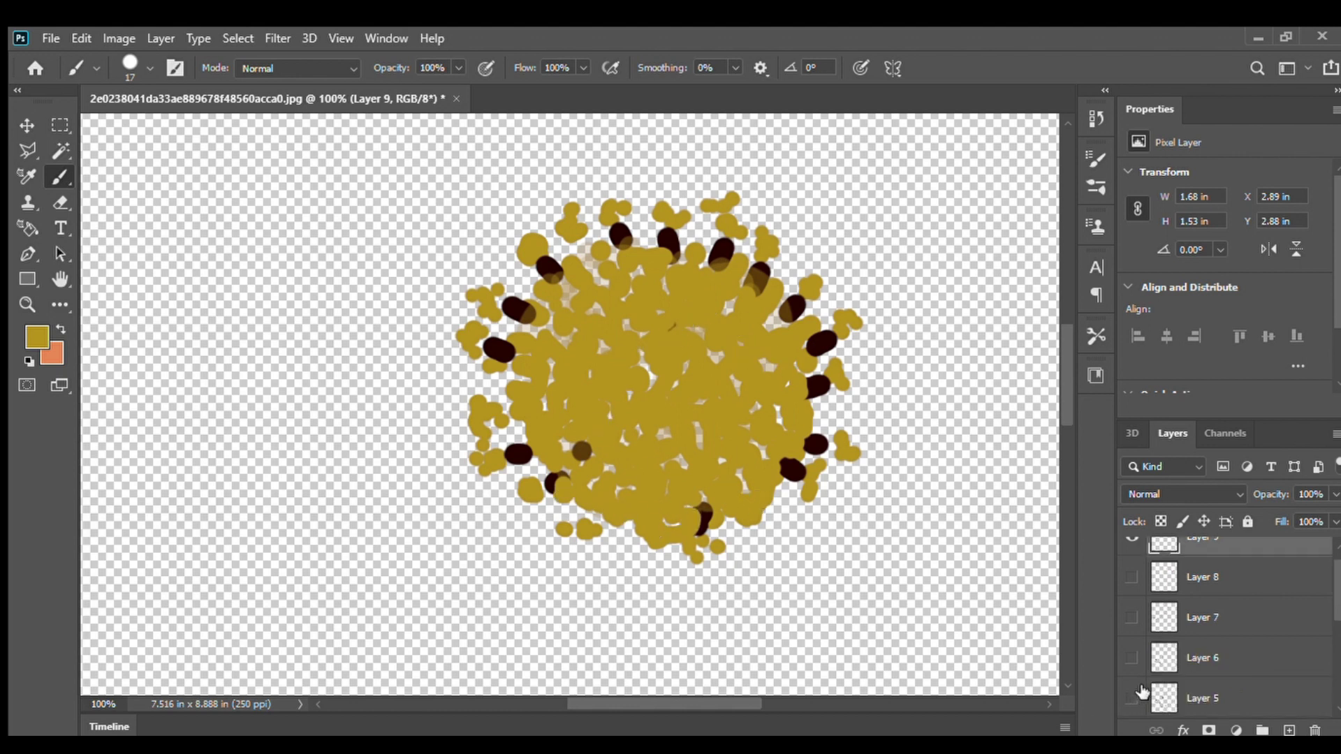
pyautogui.scroll(-3, 1138, 688)
pyautogui.click(1131, 681)
pyautogui.scroll(3, 957, 569)
pyautogui.scroll(3, 1145, 609)
pyautogui.click(1132, 561)
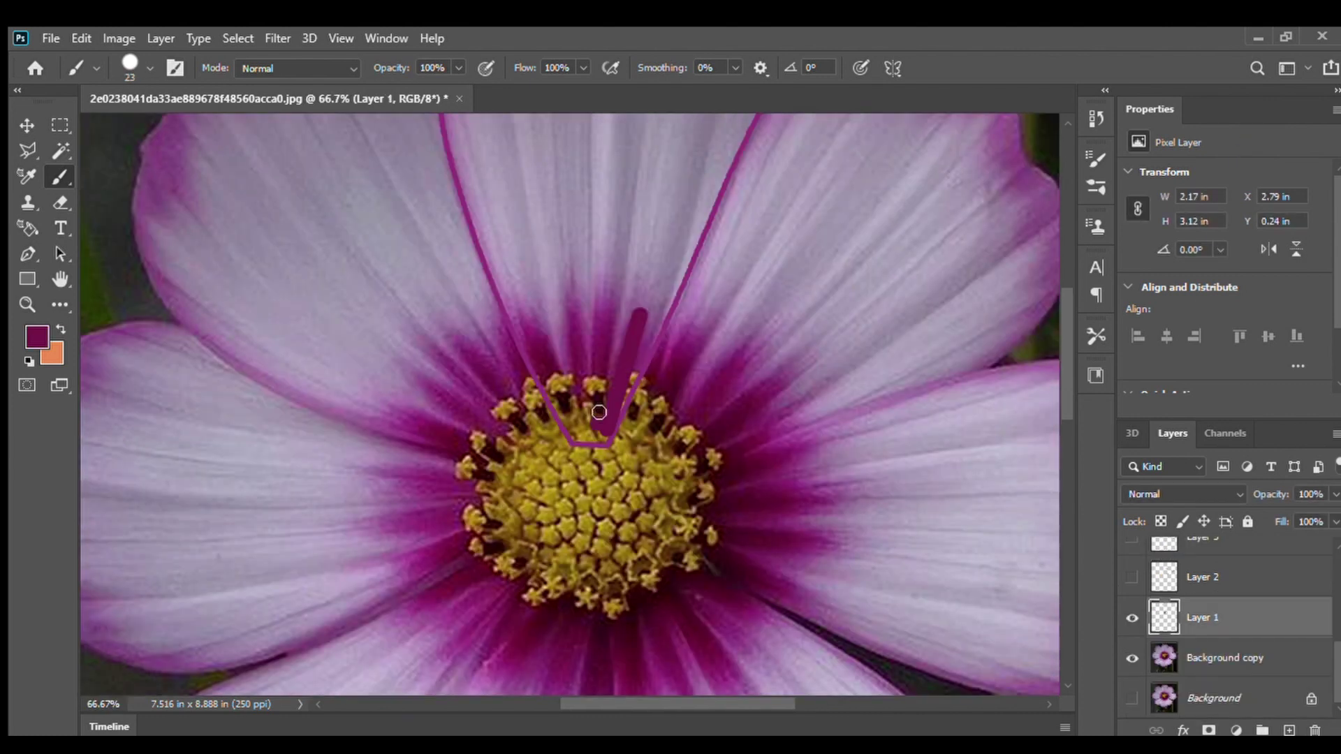
# Paint dark magenta streaks fanning up from the top petal's base on Layer 1 with a 23 px brush
pyautogui.moveTo(595, 421)
pyautogui.mouseDown()
pyautogui.moveTo(605, 315)
pyautogui.moveTo(529, 299)
pyautogui.moveTo(542, 350)
pyautogui.moveTo(520, 317)
pyautogui.mouseUp()
pyautogui.scroll(3, 619, 392)
pyautogui.scroll(1, 619, 392)
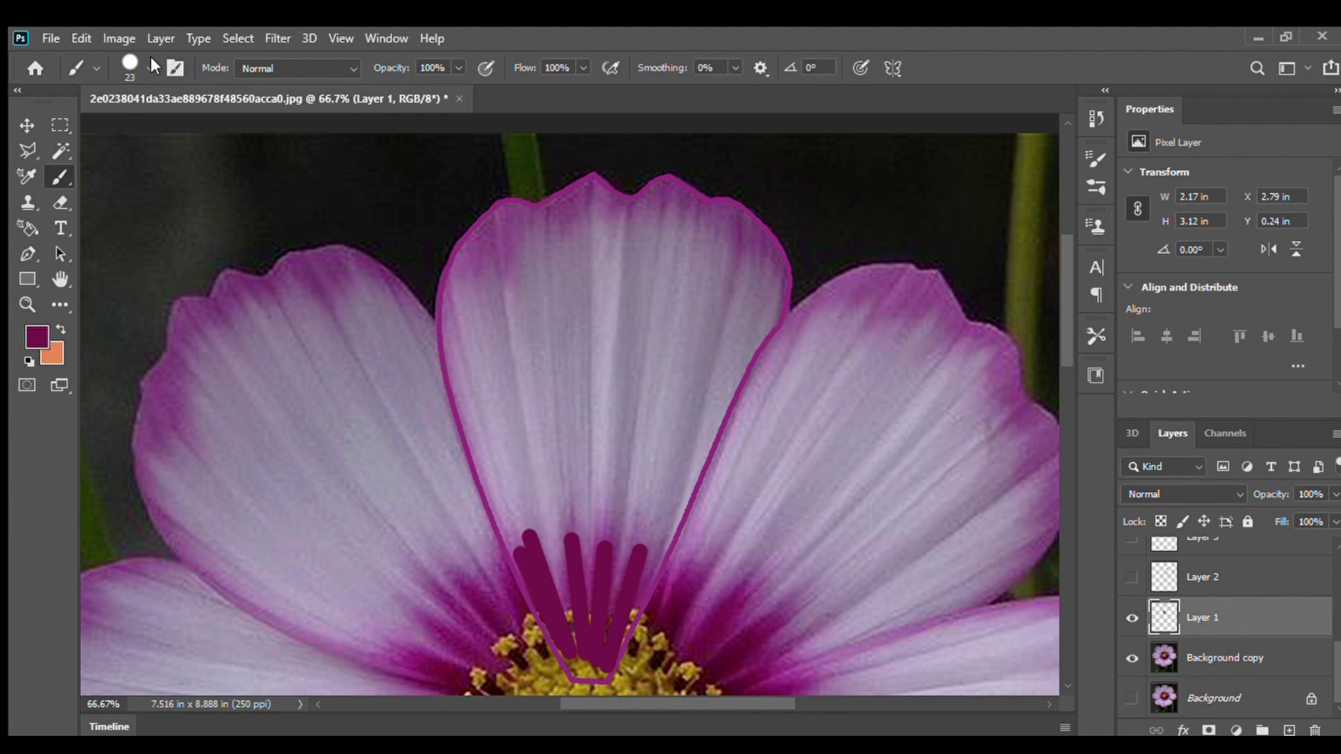
# With the photo hidden, Magic Wand-select the top petal's interior on Layer 1 using Anti-alias and Contiguous, without Sample All Layers
pyautogui.click(1132, 658)
pyautogui.press('w')
pyautogui.click(685, 312)
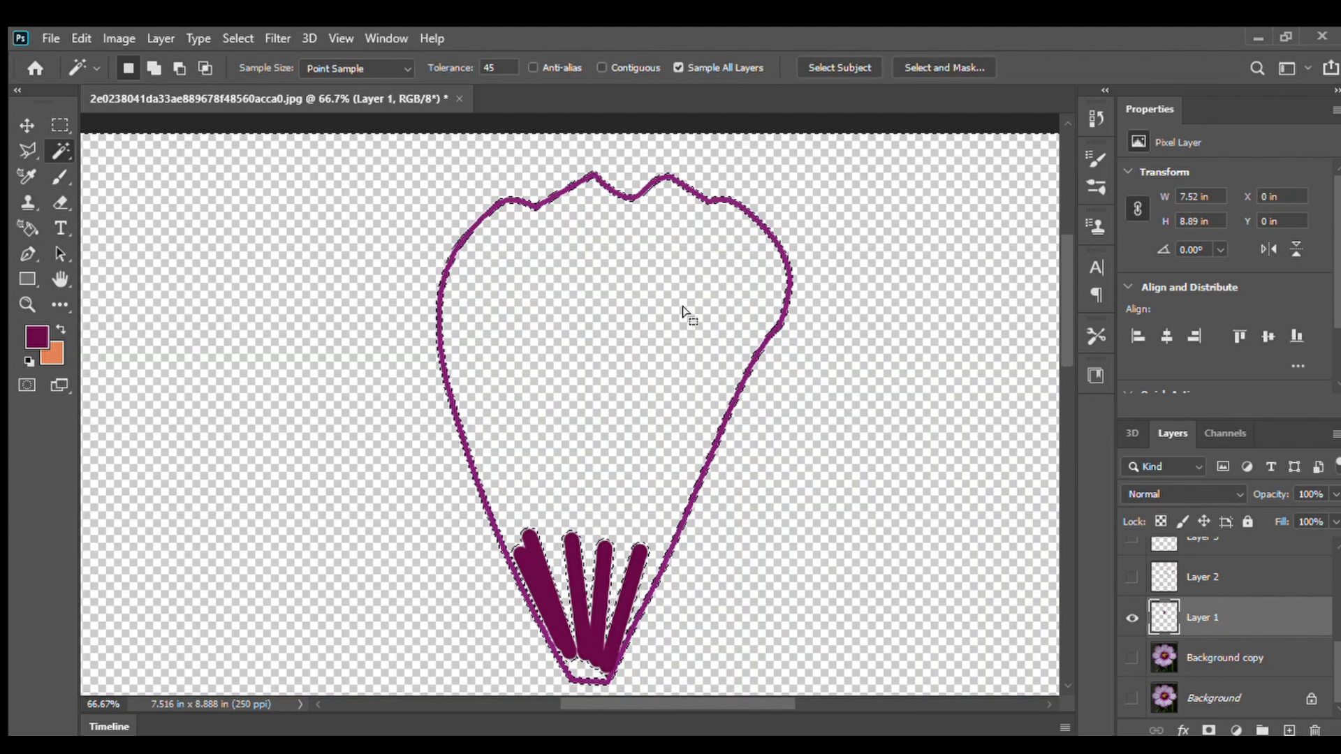
pyautogui.hotkey('ctrl', 'd')
pyautogui.click(577, 67)
pyautogui.click(632, 301)
pyautogui.click(600, 69)
pyautogui.click(521, 287)
pyautogui.scroll(-1, 531, 300)
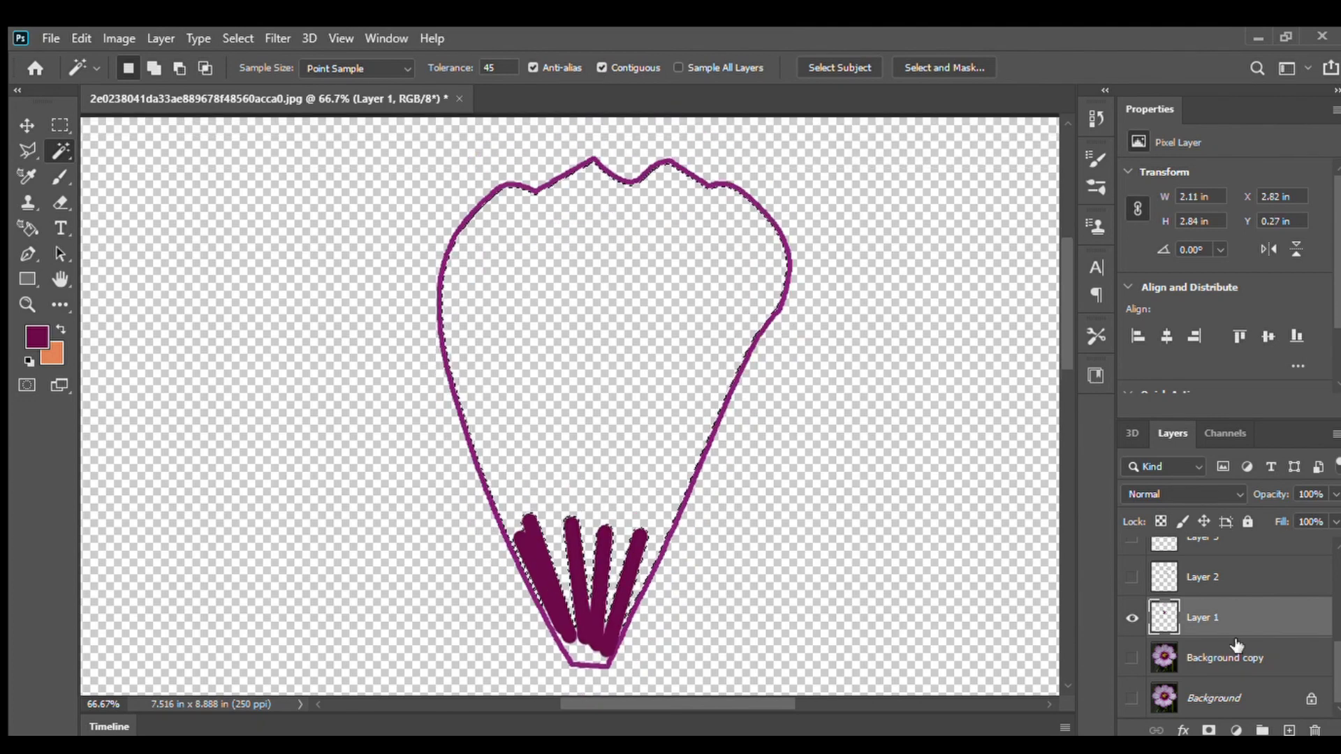
# Show the Background copy photo again and return to the 23 px Brush
pyautogui.click(1132, 658)
pyautogui.press('b')
pyautogui.click(60, 304)
pyautogui.click(153, 158)
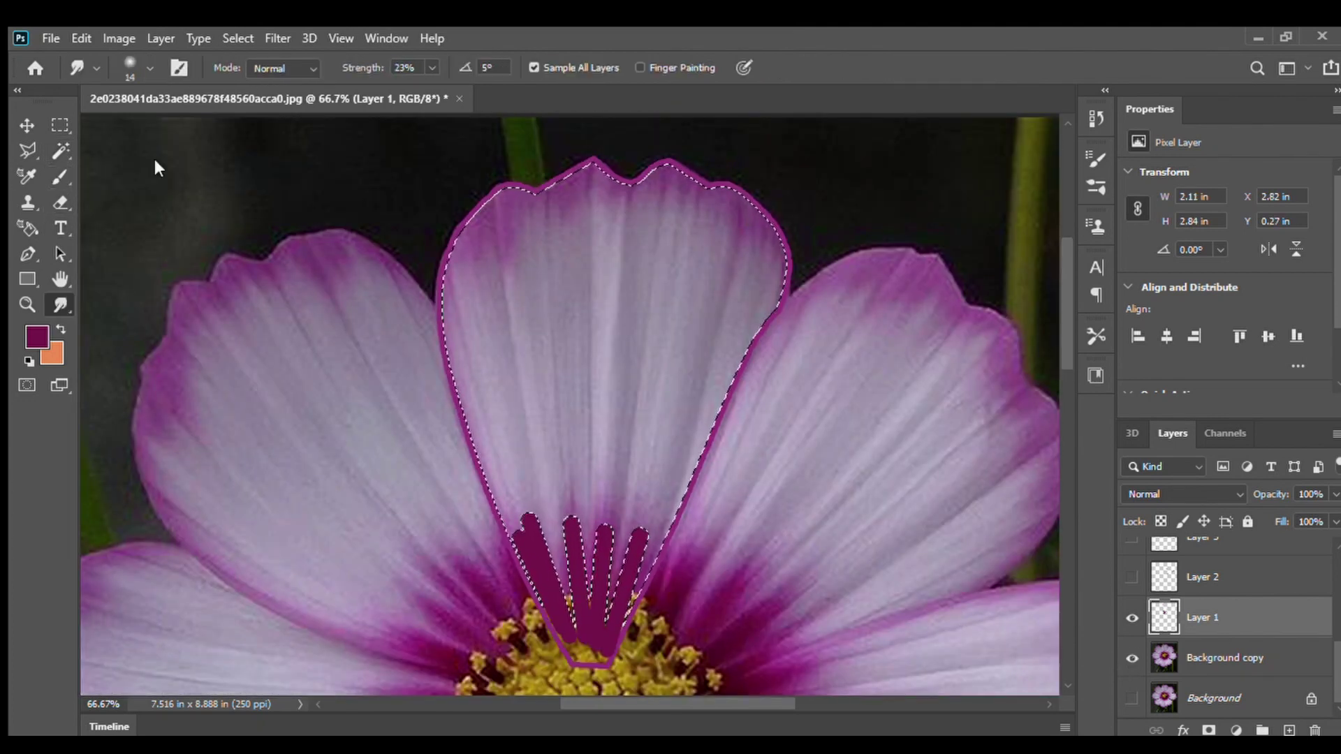
pyautogui.click(61, 176)
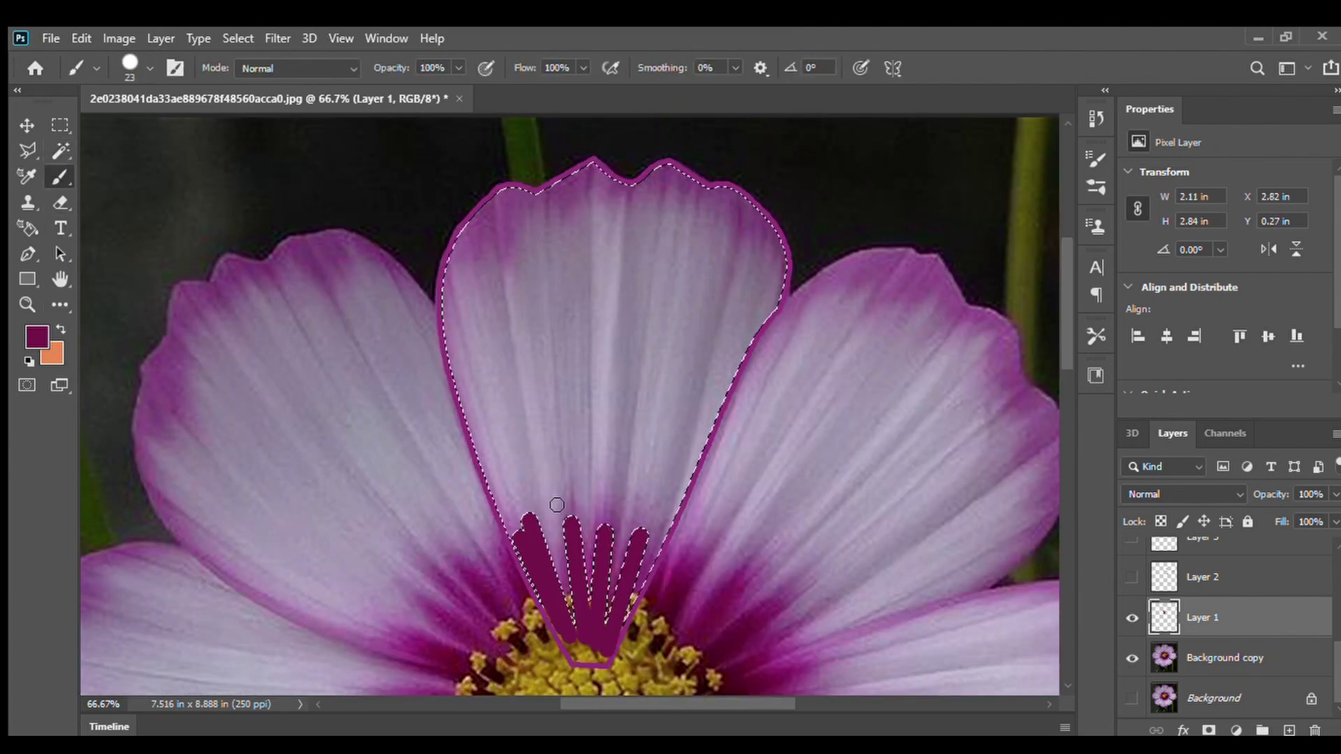
pyautogui.hotkey('ctrl', 'z')
pyautogui.press('r')
pyautogui.click(60, 175)
pyautogui.press('r')
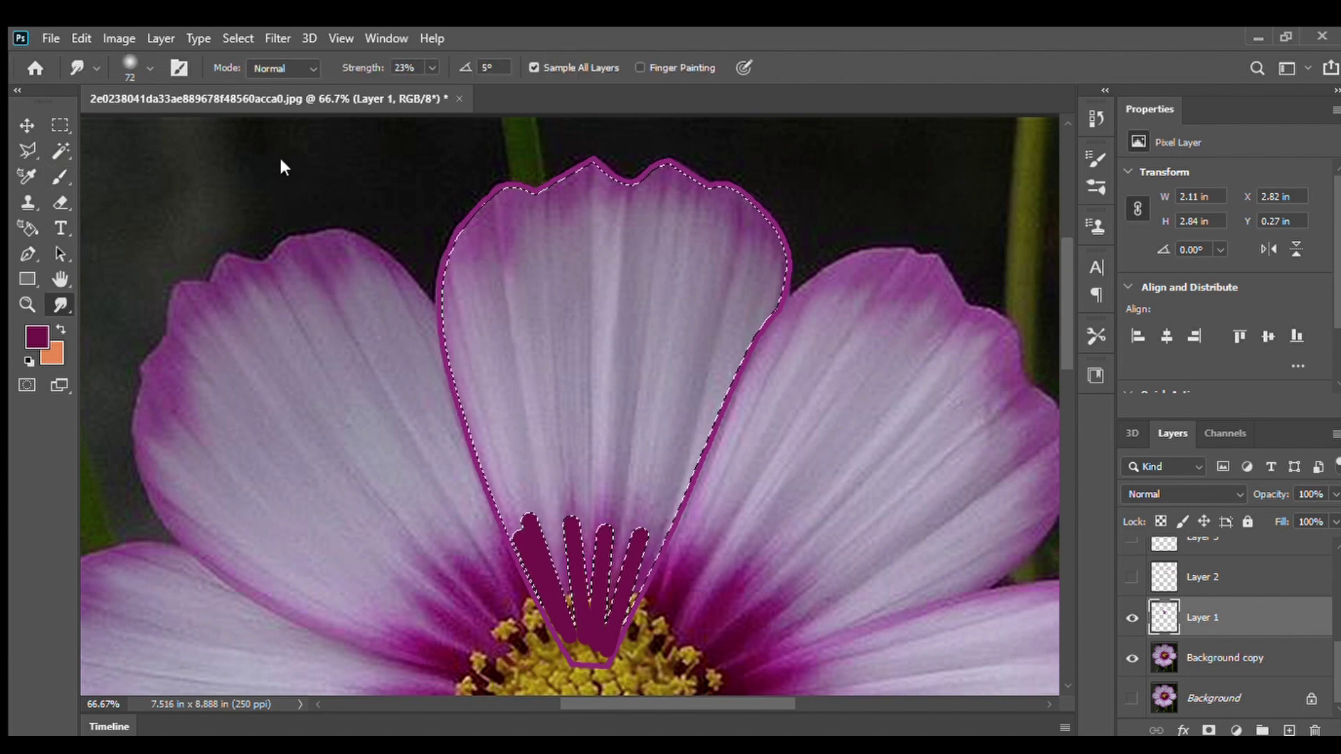
pyautogui.click(60, 176)
pyautogui.moveTo(501, 195); pyautogui.dragTo(597, 162)
pyautogui.press('r')
pyautogui.press('b')
pyautogui.hotkey('ctrl', 'z')
pyautogui.hotkey('ctrl', 'z')
# Sample the purple at the top petal's tip and paint along its scalloped edge inside the selection with a 55 px brush
pyautogui.keyDown('alt'); pyautogui.click(590, 175); pyautogui.keyUp('alt')
pyautogui.moveTo(475, 218); pyautogui.dragTo(514, 190)
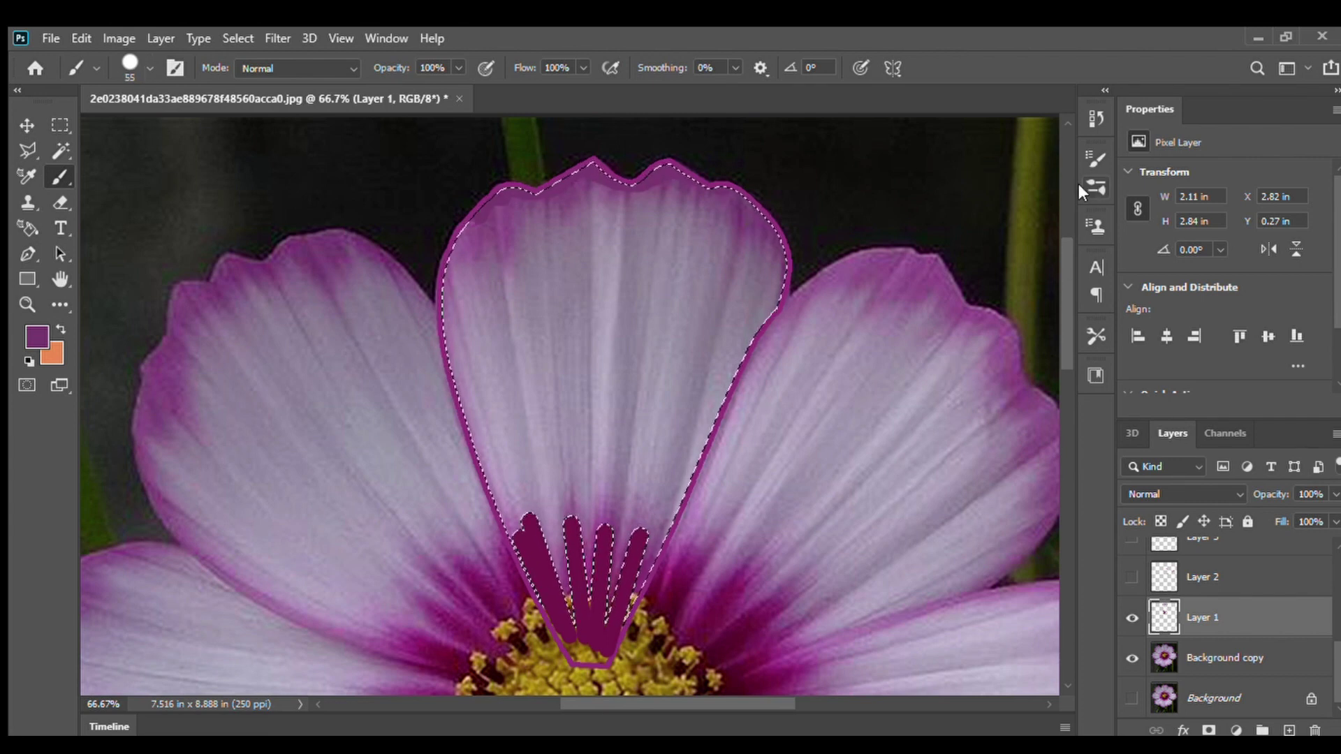
pyautogui.click(931, 233)
pyautogui.click(907, 236)
pyautogui.press('b')
pyautogui.press('r')
pyautogui.click(54, 173)
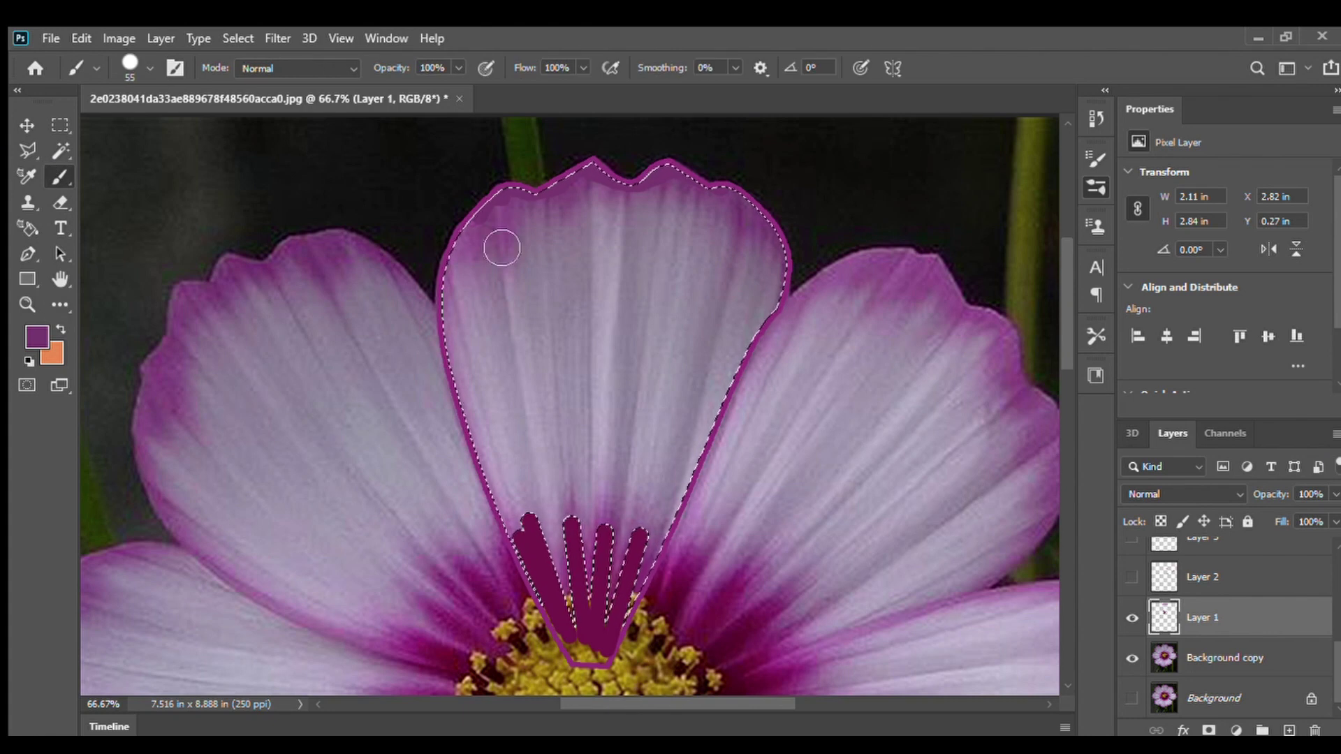
# Paint purple along the top petal's scalloped edge inside the selection with a soft 58 px brush, feathering it downward
pyautogui.press('r')
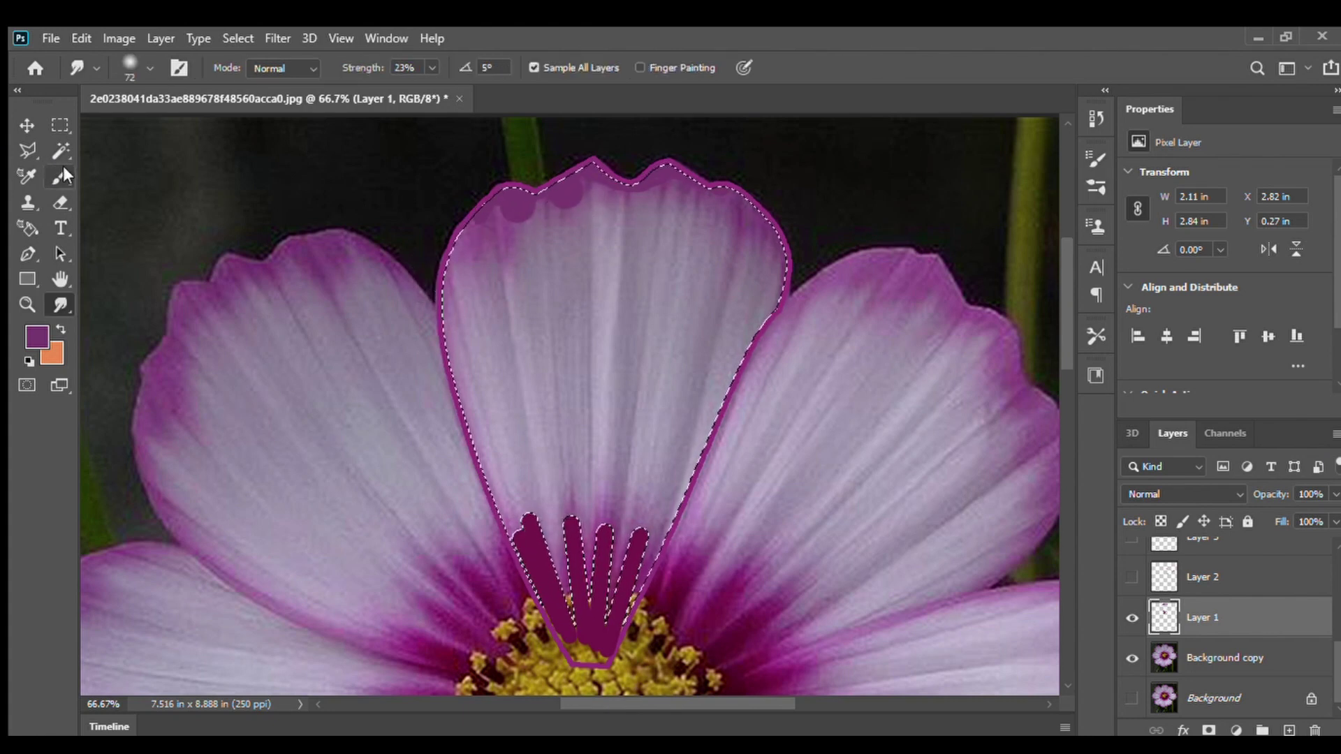
pyautogui.click(64, 169)
pyautogui.click(799, 248)
pyautogui.click(1059, 166)
pyautogui.click(149, 74)
pyautogui.click(145, 117)
pyautogui.moveTo(592, 183)
pyautogui.mouseDown()
pyautogui.moveTo(442, 254)
pyautogui.moveTo(652, 191)
pyautogui.moveTo(766, 224)
pyautogui.moveTo(456, 249)
pyautogui.mouseUp()
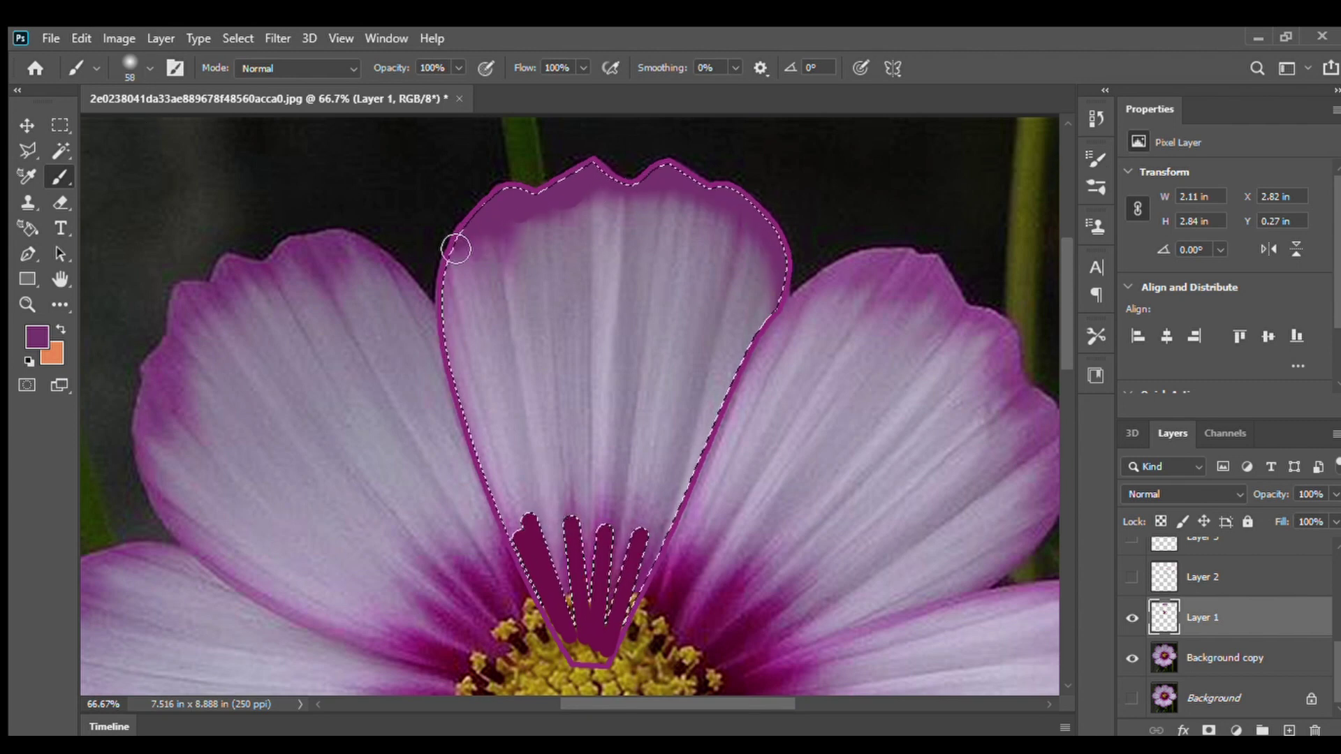
pyautogui.moveTo(714, 277)
pyautogui.mouseDown()
pyautogui.moveTo(655, 209)
pyautogui.moveTo(676, 213)
pyautogui.moveTo(612, 200)
pyautogui.moveTo(532, 271)
pyautogui.moveTo(491, 291)
pyautogui.mouseUp()
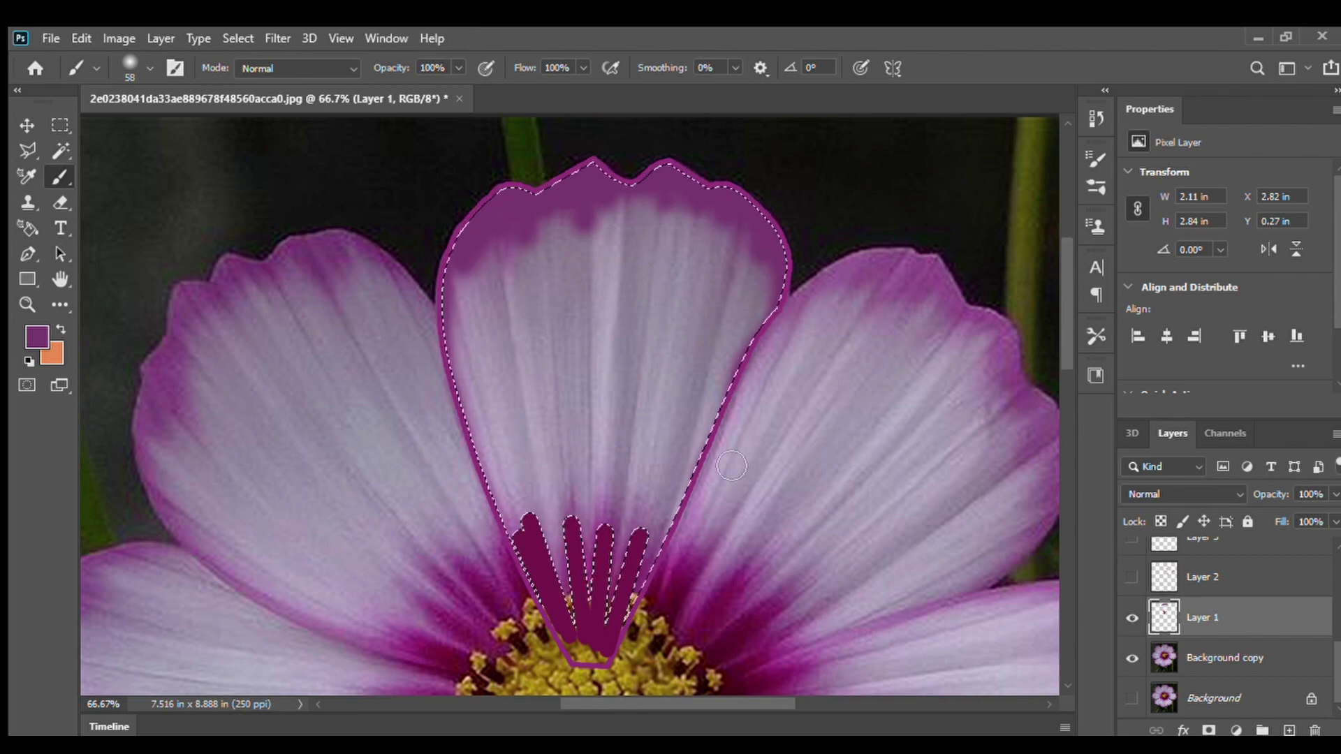
# Deselect the petal and brush purple over the dark magenta streaks at its base
pyautogui.hotkey('ctrl', 'd')
pyautogui.moveTo(599, 631)
pyautogui.mouseDown()
pyautogui.moveTo(564, 533)
pyautogui.moveTo(617, 584)
pyautogui.moveTo(634, 527)
pyautogui.moveTo(605, 491)
pyautogui.mouseUp()
pyautogui.hotkey('ctrl', 'z')
pyautogui.moveTo(542, 522)
pyautogui.mouseDown()
pyautogui.moveTo(592, 607)
pyautogui.moveTo(646, 569)
pyautogui.moveTo(549, 571)
pyautogui.moveTo(597, 550)
pyautogui.moveTo(556, 593)
pyautogui.moveTo(573, 625)
pyautogui.moveTo(609, 650)
pyautogui.moveTo(582, 546)
pyautogui.moveTo(616, 561)
pyautogui.moveTo(627, 599)
pyautogui.mouseUp()
# Sample the dark magenta at the petal's base and draw 1 px veins between the purple edge and the base
pyautogui.keyDown('alt'); pyautogui.click(573, 627); pyautogui.keyUp('alt')
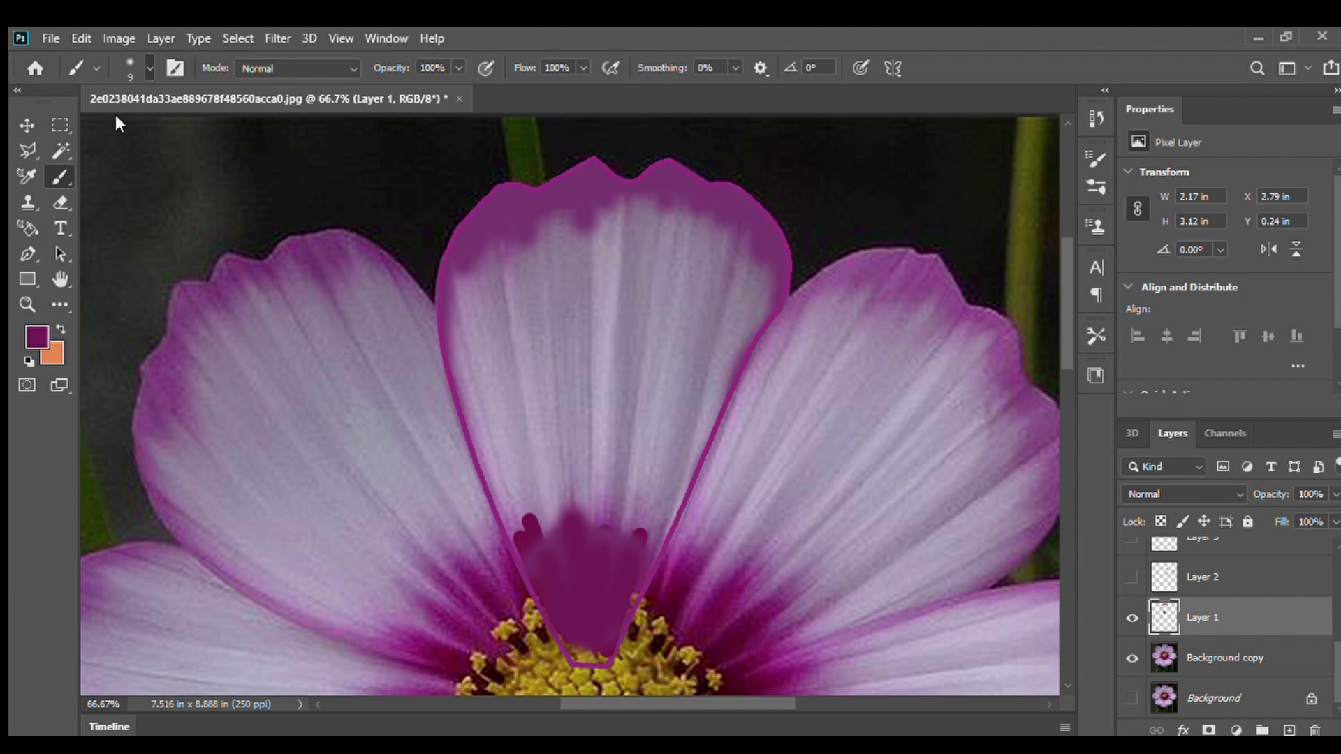
pyautogui.moveTo(549, 514)
pyautogui.mouseDown()
pyautogui.moveTo(498, 246)
pyautogui.moveTo(564, 504)
pyautogui.mouseUp()
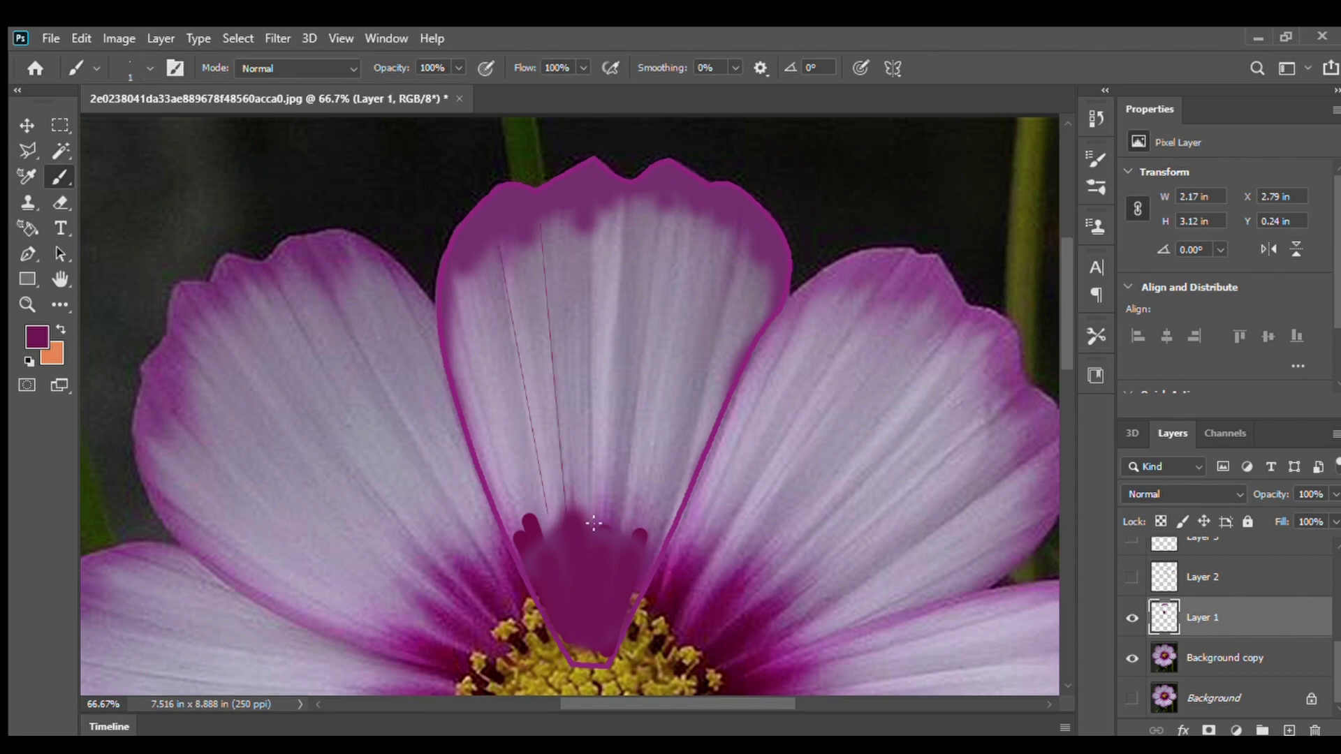
pyautogui.moveTo(626, 200)
pyautogui.mouseDown()
pyautogui.moveTo(595, 515)
pyautogui.moveTo(622, 523)
pyautogui.mouseUp()
pyautogui.moveTo(712, 218); pyautogui.dragTo(634, 529)
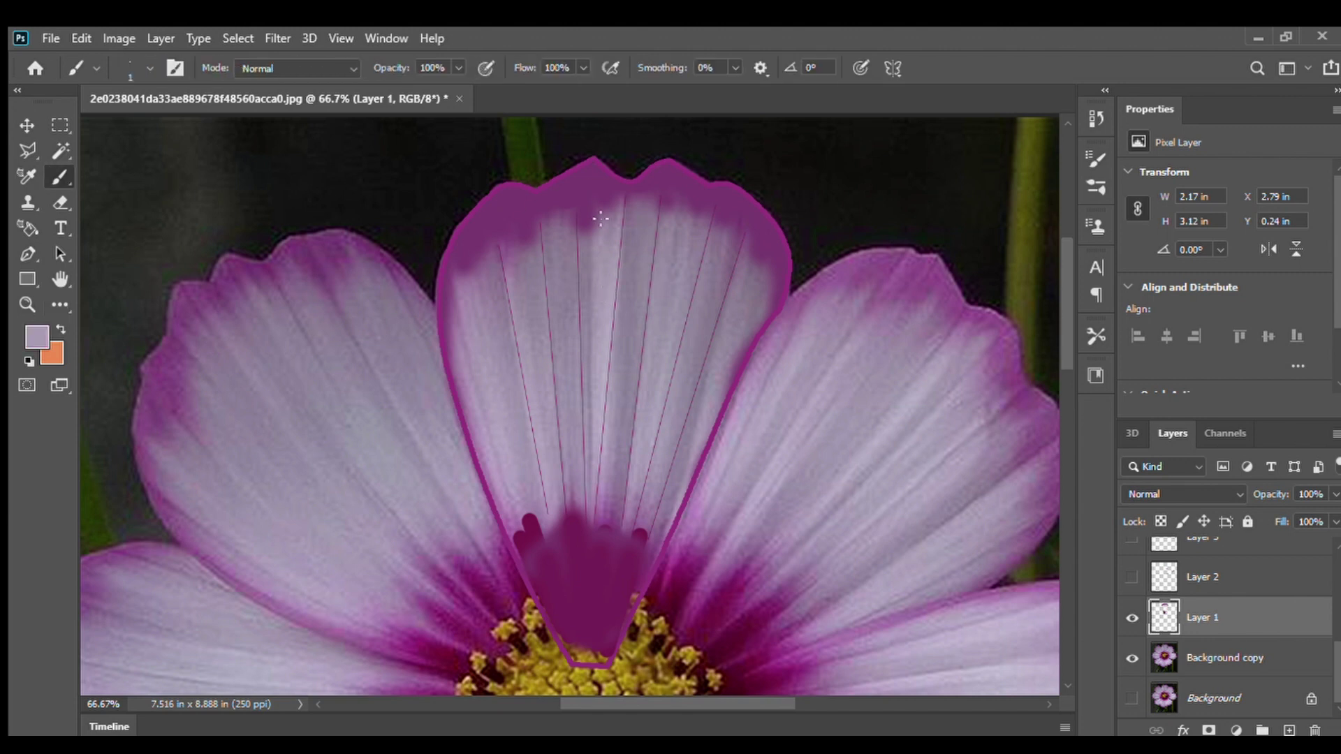
pyautogui.moveTo(553, 257)
pyautogui.mouseDown()
pyautogui.moveTo(557, 361)
pyautogui.moveTo(571, 363)
pyautogui.mouseUp()
pyautogui.keyDown('alt'); pyautogui.click(550, 224); pyautogui.keyUp('alt')
pyautogui.moveTo(556, 246)
pyautogui.mouseDown()
pyautogui.moveTo(558, 418)
pyautogui.moveTo(577, 485)
pyautogui.mouseUp()
pyautogui.moveTo(558, 258); pyautogui.dragTo(559, 542)
pyautogui.moveTo(603, 241)
pyautogui.mouseDown()
pyautogui.moveTo(619, 460)
pyautogui.moveTo(603, 420)
pyautogui.mouseUp()
pyautogui.hotkey('ctrl', 'z')
pyautogui.moveTo(655, 238); pyautogui.dragTo(621, 482)
pyautogui.moveTo(671, 295); pyautogui.dragTo(625, 503)
pyautogui.moveTo(687, 294); pyautogui.dragTo(668, 448)
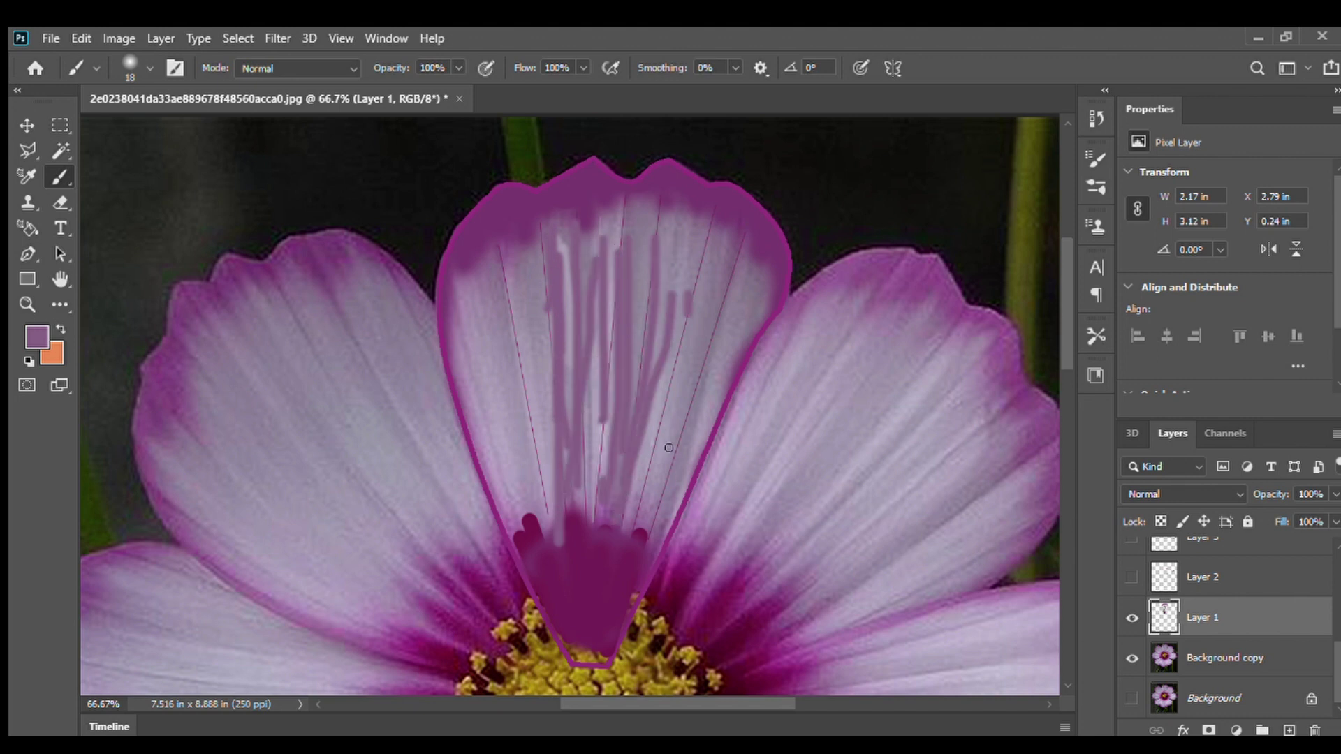
pyautogui.hotkey('ctrl', 'z')
pyautogui.hotkey('ctrl', 'z')
pyautogui.hotkey('ctrl', 'z')
pyautogui.hotkey('ctrl', 'z')
pyautogui.hotkey('ctrl', 'z')
pyautogui.hotkey('ctrl', 'z')
# Sample the lavender inside the top petal and paint 18 px strokes from the purple edge down to the base
pyautogui.press('i')
pyautogui.click(567, 436)
pyautogui.press('b')
pyautogui.moveTo(550, 241); pyautogui.dragTo(560, 461)
pyautogui.moveTo(569, 241)
pyautogui.mouseDown()
pyautogui.moveTo(569, 500)
pyautogui.moveTo(605, 464)
pyautogui.mouseUp()
pyautogui.moveTo(612, 269); pyautogui.dragTo(602, 513)
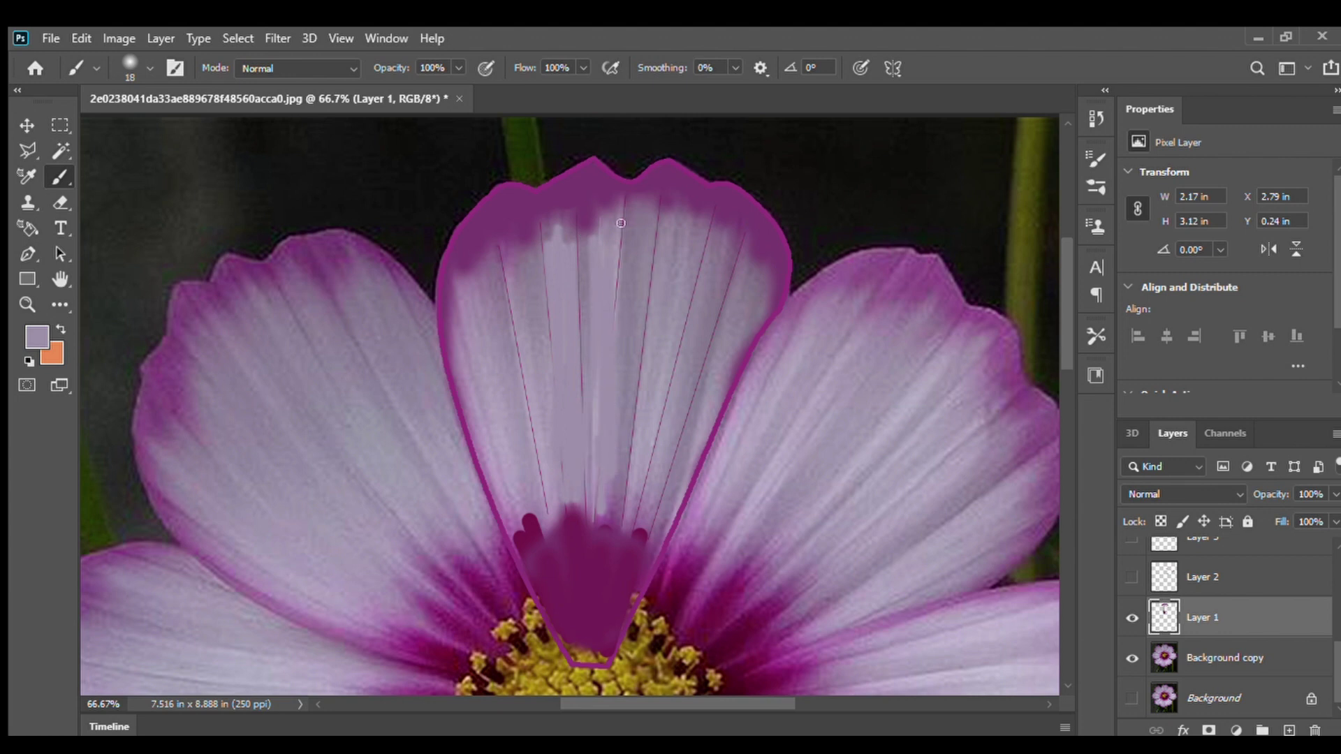
pyautogui.moveTo(621, 223); pyautogui.dragTo(629, 531)
pyautogui.moveTo(657, 251); pyautogui.dragTo(698, 537)
# Hide the Background copy photo and fill the rest of the petal's interior with lavender strokes on Layer 1
pyautogui.click(1132, 658)
pyautogui.moveTo(544, 489); pyautogui.dragTo(513, 260)
pyautogui.moveTo(545, 531)
pyautogui.mouseDown()
pyautogui.moveTo(493, 258)
pyautogui.moveTo(455, 297)
pyautogui.moveTo(530, 541)
pyautogui.mouseUp()
pyautogui.moveTo(528, 226); pyautogui.dragTo(571, 534)
pyautogui.moveTo(578, 212); pyautogui.dragTo(592, 564)
pyautogui.moveTo(630, 203); pyautogui.dragTo(594, 593)
pyautogui.moveTo(669, 215)
pyautogui.mouseDown()
pyautogui.moveTo(605, 565)
pyautogui.moveTo(620, 551)
pyautogui.mouseUp()
pyautogui.moveTo(724, 212)
pyautogui.mouseDown()
pyautogui.moveTo(626, 554)
pyautogui.moveTo(754, 251)
pyautogui.mouseUp()
pyautogui.moveTo(650, 555)
pyautogui.mouseDown()
pyautogui.moveTo(762, 269)
pyautogui.moveTo(667, 531)
pyautogui.moveTo(681, 206)
pyautogui.mouseUp()
pyautogui.moveTo(535, 227)
pyautogui.mouseDown()
pyautogui.moveTo(575, 215)
pyautogui.moveTo(611, 458)
pyautogui.moveTo(683, 279)
pyautogui.moveTo(736, 331)
pyautogui.mouseUp()
pyautogui.moveTo(761, 280); pyautogui.dragTo(670, 454)
pyautogui.moveTo(520, 241)
pyautogui.mouseDown()
pyautogui.moveTo(489, 412)
pyautogui.moveTo(455, 344)
pyautogui.moveTo(532, 508)
pyautogui.moveTo(667, 467)
pyautogui.moveTo(616, 598)
pyautogui.moveTo(555, 595)
pyautogui.mouseUp()
pyautogui.moveTo(744, 232); pyautogui.dragTo(581, 412)
# Sample the dark magenta and repaint the streaks at the petal's base
pyautogui.keyDown('alt'); pyautogui.click(599, 639); pyautogui.keyUp('alt')
pyautogui.moveTo(593, 628)
pyautogui.mouseDown()
pyautogui.moveTo(586, 520)
pyautogui.moveTo(558, 604)
pyautogui.mouseUp()
pyautogui.moveTo(618, 559)
pyautogui.mouseDown()
pyautogui.moveTo(630, 591)
pyautogui.moveTo(575, 635)
pyautogui.moveTo(620, 526)
pyautogui.moveTo(545, 545)
pyautogui.mouseUp()
# Draw 1 px dark magenta veins fanning from the petal's base to its scalloped edge
pyautogui.click(140, 59)
pyautogui.click(103, 127)
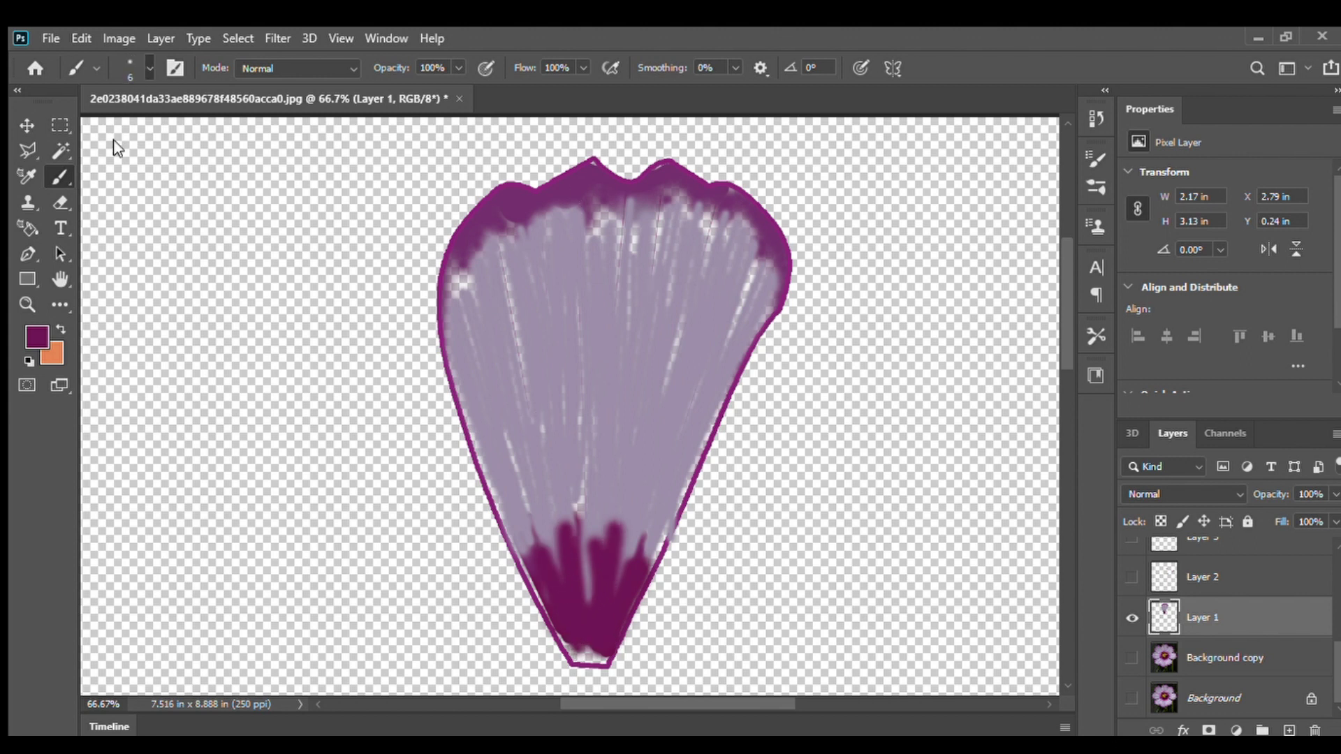
pyautogui.moveTo(498, 235); pyautogui.dragTo(553, 539)
pyautogui.moveTo(545, 216); pyautogui.dragTo(578, 519)
pyautogui.moveTo(601, 210)
pyautogui.mouseDown()
pyautogui.moveTo(591, 540)
pyautogui.moveTo(607, 522)
pyautogui.mouseUp()
pyautogui.moveTo(641, 480); pyautogui.dragTo(623, 531)
pyautogui.moveTo(751, 227); pyautogui.dragTo(624, 573)
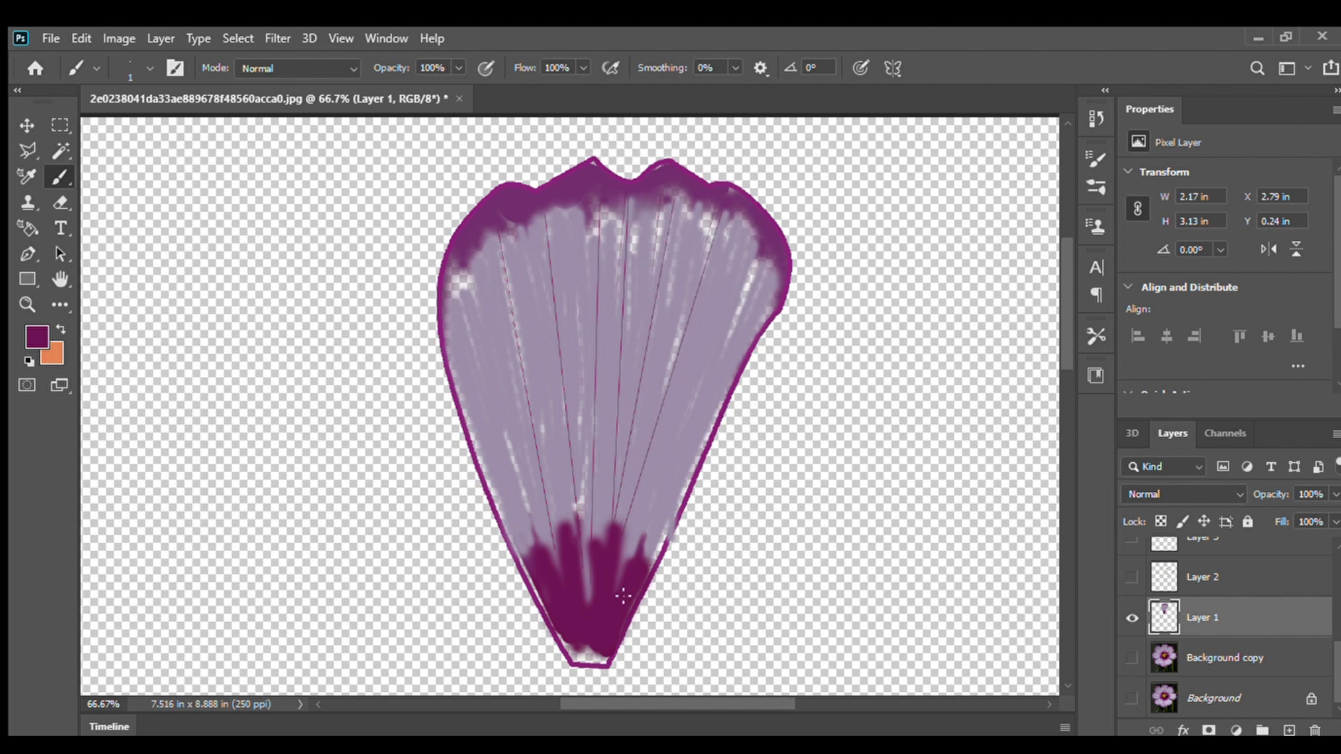
pyautogui.moveTo(770, 266); pyautogui.dragTo(644, 546)
pyautogui.moveTo(474, 255); pyautogui.dragTo(540, 542)
pyautogui.moveTo(452, 287); pyautogui.dragTo(534, 532)
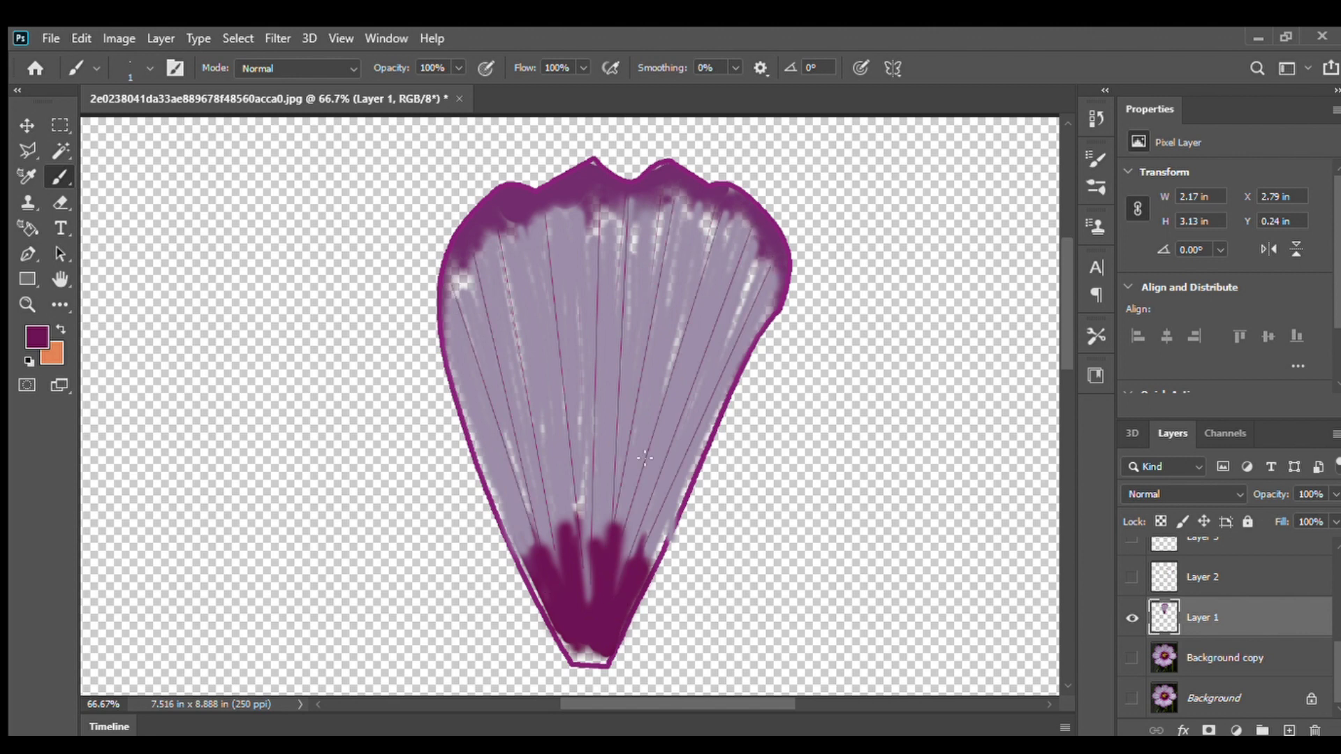
# Show the Background copy photo and move the painted Layer 1 petal leftward, clear of the photo's top petal
pyautogui.click(1131, 657)
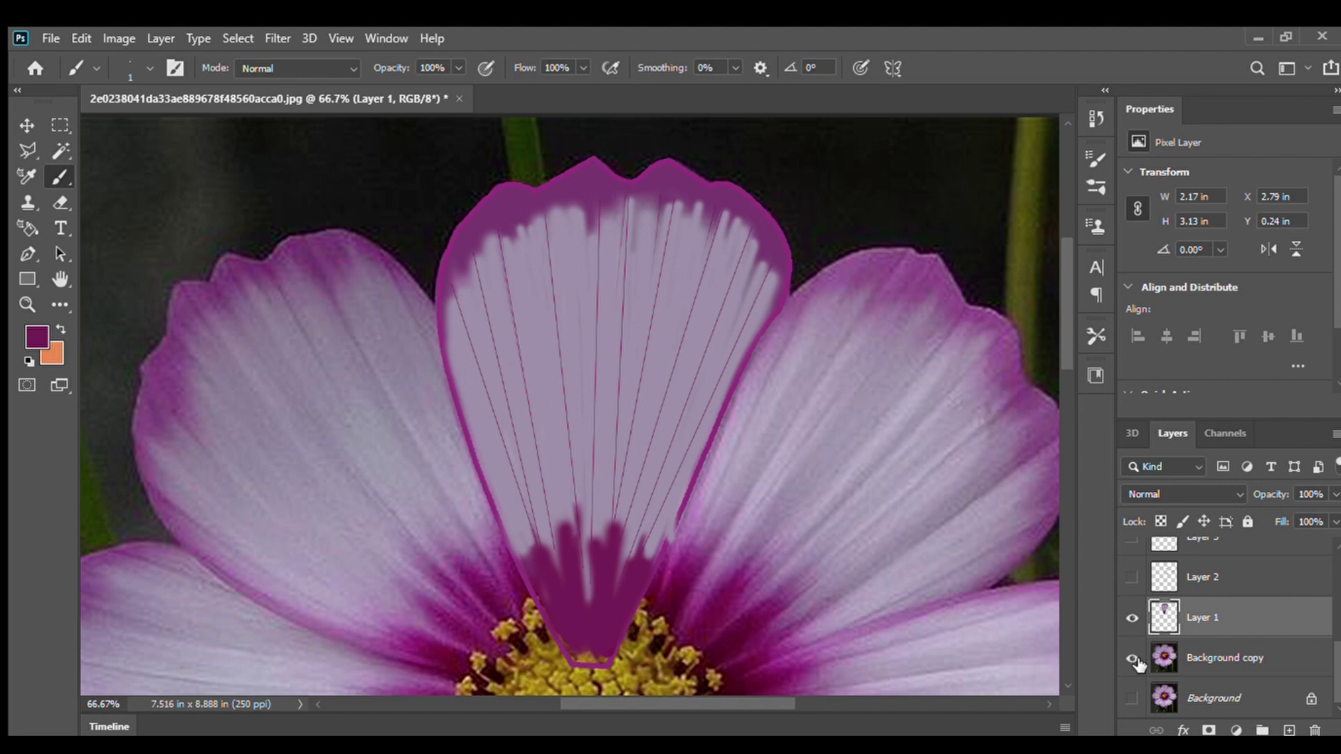
pyautogui.click(26, 125)
pyautogui.moveTo(621, 361); pyautogui.dragTo(338, 350)
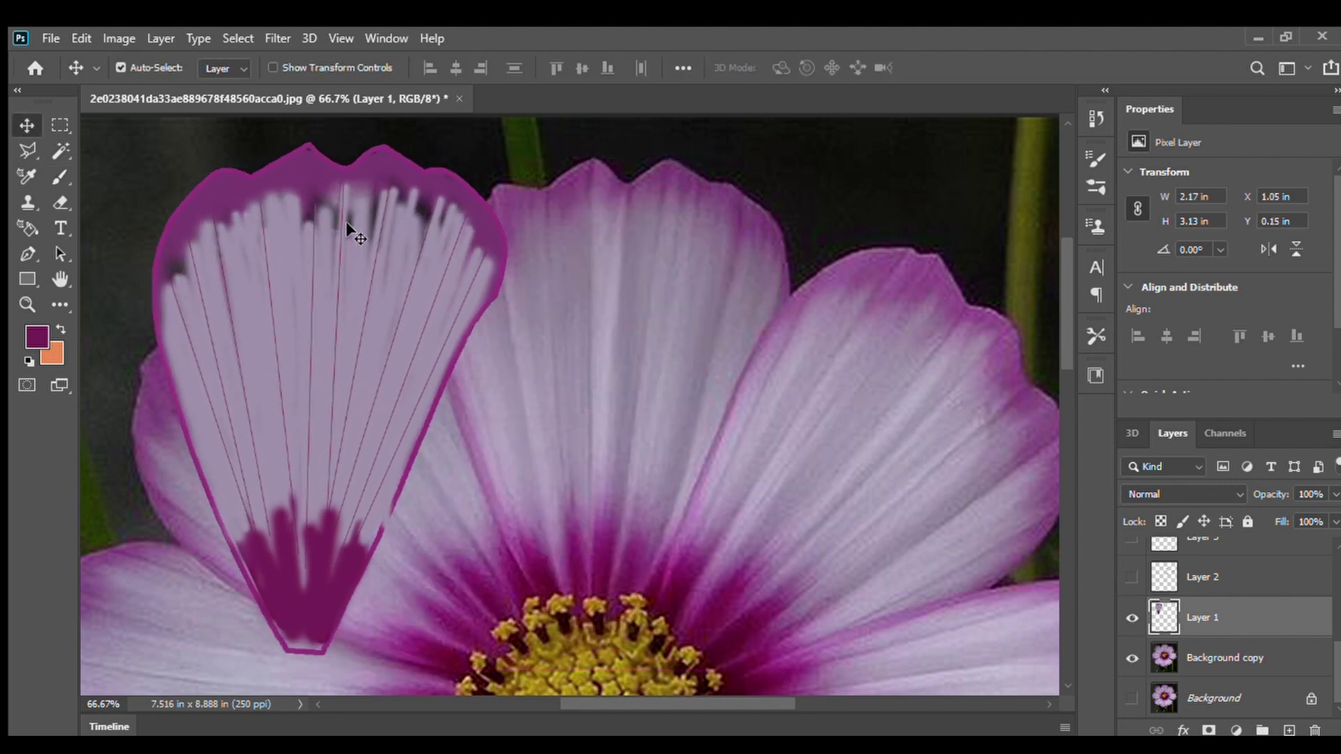
# Sample the petal's lavender and paint short 7 px streaks up into its purple edge
pyautogui.click(52, 176)
pyautogui.keyDown('alt'); pyautogui.click(325, 252); pyautogui.keyUp('alt')
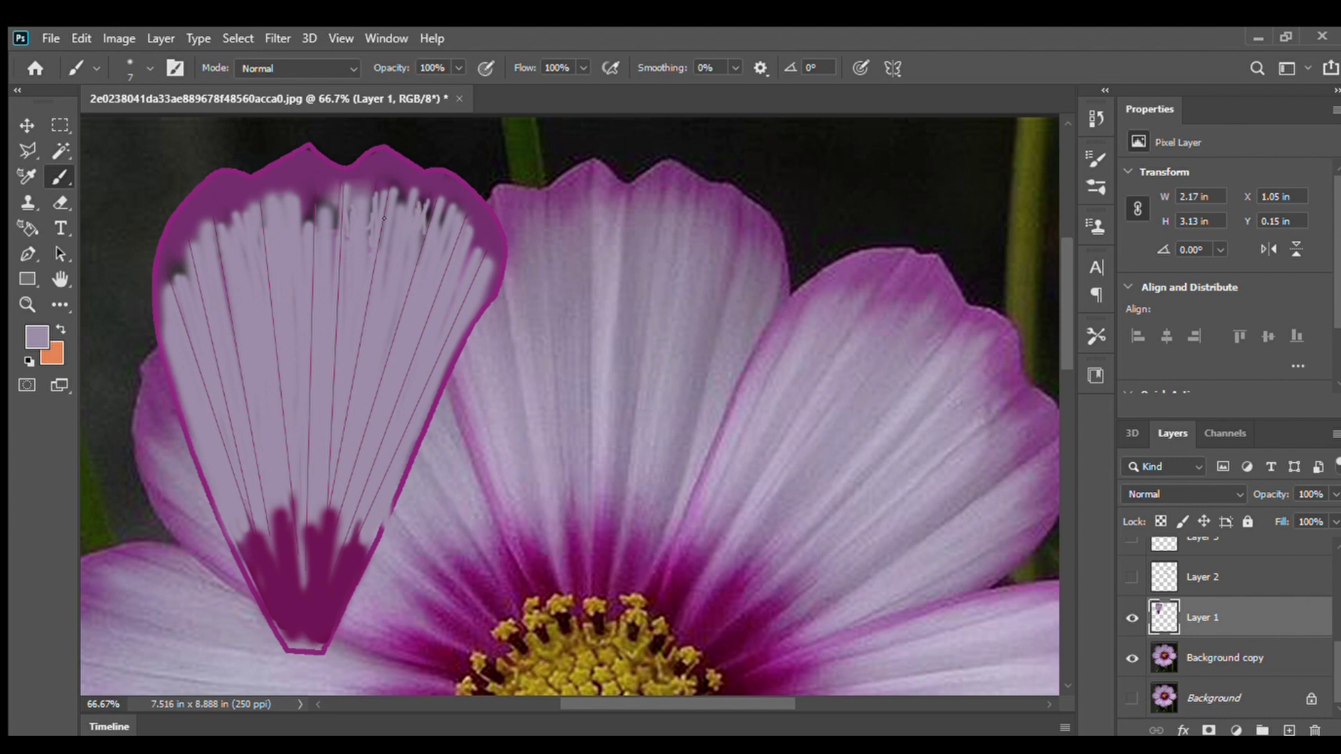
pyautogui.moveTo(361, 199); pyautogui.dragTo(360, 176)
pyautogui.moveTo(373, 199); pyautogui.dragTo(373, 166)
pyautogui.moveTo(407, 207); pyautogui.dragTo(403, 176)
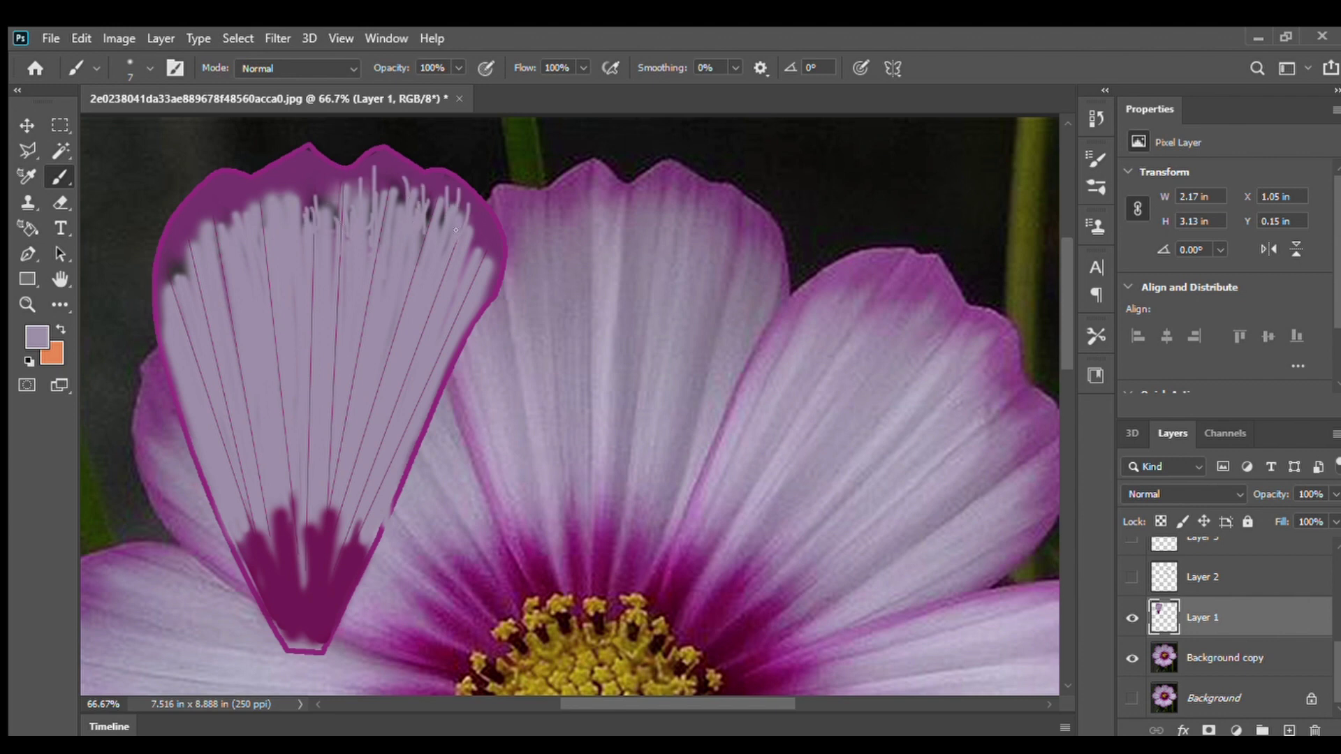
pyautogui.moveTo(195, 244); pyautogui.dragTo(192, 206)
pyautogui.moveTo(172, 286); pyautogui.dragTo(168, 249)
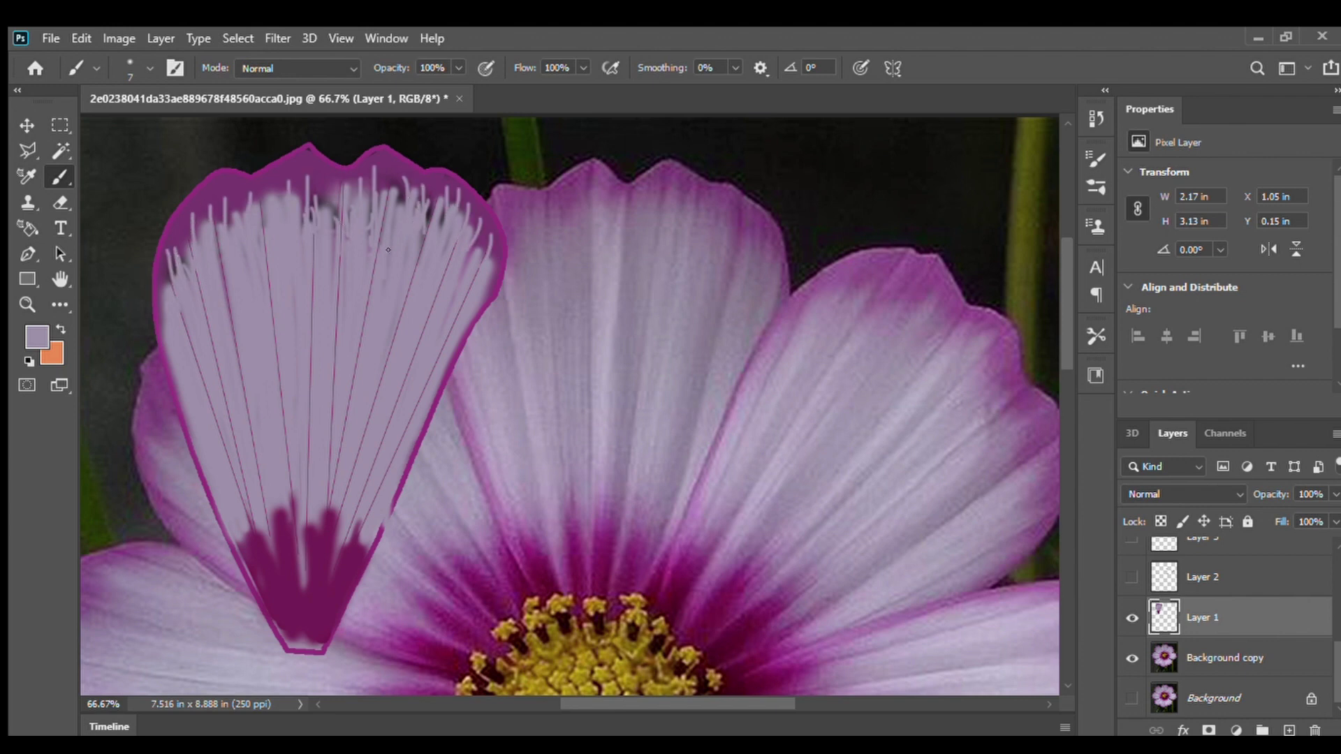
pyautogui.hotkey('ctrl', 'z')
# Paint thin lavender streaks up through the dark magenta base of the moved petal
pyautogui.moveTo(288, 611)
pyautogui.mouseDown()
pyautogui.moveTo(274, 521)
pyautogui.moveTo(291, 516)
pyautogui.mouseUp()
pyautogui.moveTo(304, 615)
pyautogui.mouseDown()
pyautogui.moveTo(310, 524)
pyautogui.moveTo(336, 509)
pyautogui.mouseUp()
pyautogui.moveTo(323, 597); pyautogui.dragTo(355, 516)
pyautogui.moveTo(276, 604); pyautogui.dragTo(256, 536)
# Sample the purple at the petal's edge and paint 7 px streaks downward across the lavender interior
pyautogui.scroll(1, 350, 414)
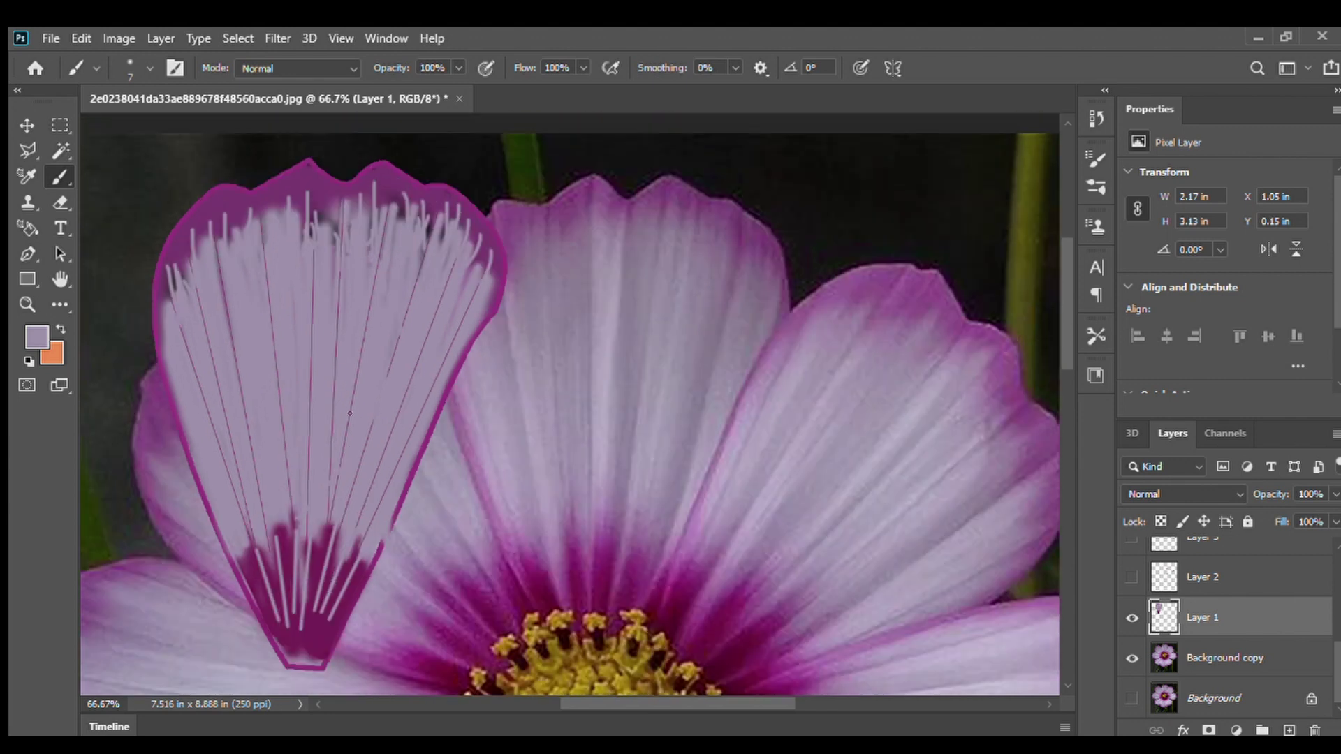
pyautogui.keyDown('alt'); pyautogui.click(327, 199); pyautogui.keyUp('alt')
pyautogui.moveTo(283, 207); pyautogui.dragTo(284, 273)
pyautogui.moveTo(269, 208); pyautogui.dragTo(268, 235)
pyautogui.moveTo(275, 235); pyautogui.dragTo(273, 303)
pyautogui.moveTo(240, 227); pyautogui.dragTo(239, 365)
pyautogui.moveTo(321, 224); pyautogui.dragTo(319, 292)
pyautogui.moveTo(359, 199); pyautogui.dragTo(351, 290)
pyautogui.moveTo(399, 190); pyautogui.dragTo(379, 297)
pyautogui.moveTo(417, 209); pyautogui.dragTo(402, 284)
pyautogui.moveTo(449, 215)
pyautogui.mouseDown()
pyautogui.moveTo(470, 250)
pyautogui.moveTo(432, 340)
pyautogui.mouseUp()
pyautogui.moveTo(491, 264); pyautogui.dragTo(452, 361)
pyautogui.moveTo(200, 276); pyautogui.dragTo(175, 367)
pyautogui.moveTo(163, 318); pyautogui.dragTo(192, 416)
pyautogui.moveTo(193, 231)
pyautogui.mouseDown()
pyautogui.moveTo(220, 370)
pyautogui.moveTo(239, 355)
pyautogui.mouseUp()
pyautogui.moveTo(254, 242); pyautogui.dragTo(262, 327)
pyautogui.moveTo(302, 249); pyautogui.dragTo(302, 448)
pyautogui.moveTo(347, 266); pyautogui.dragTo(326, 517)
pyautogui.moveTo(414, 337); pyautogui.dragTo(329, 596)
pyautogui.moveTo(264, 351); pyautogui.dragTo(296, 590)
pyautogui.moveTo(220, 378)
pyautogui.mouseDown()
pyautogui.moveTo(233, 583)
pyautogui.moveTo(235, 500)
pyautogui.mouseUp()
pyautogui.hotkey('ctrl', 'z')
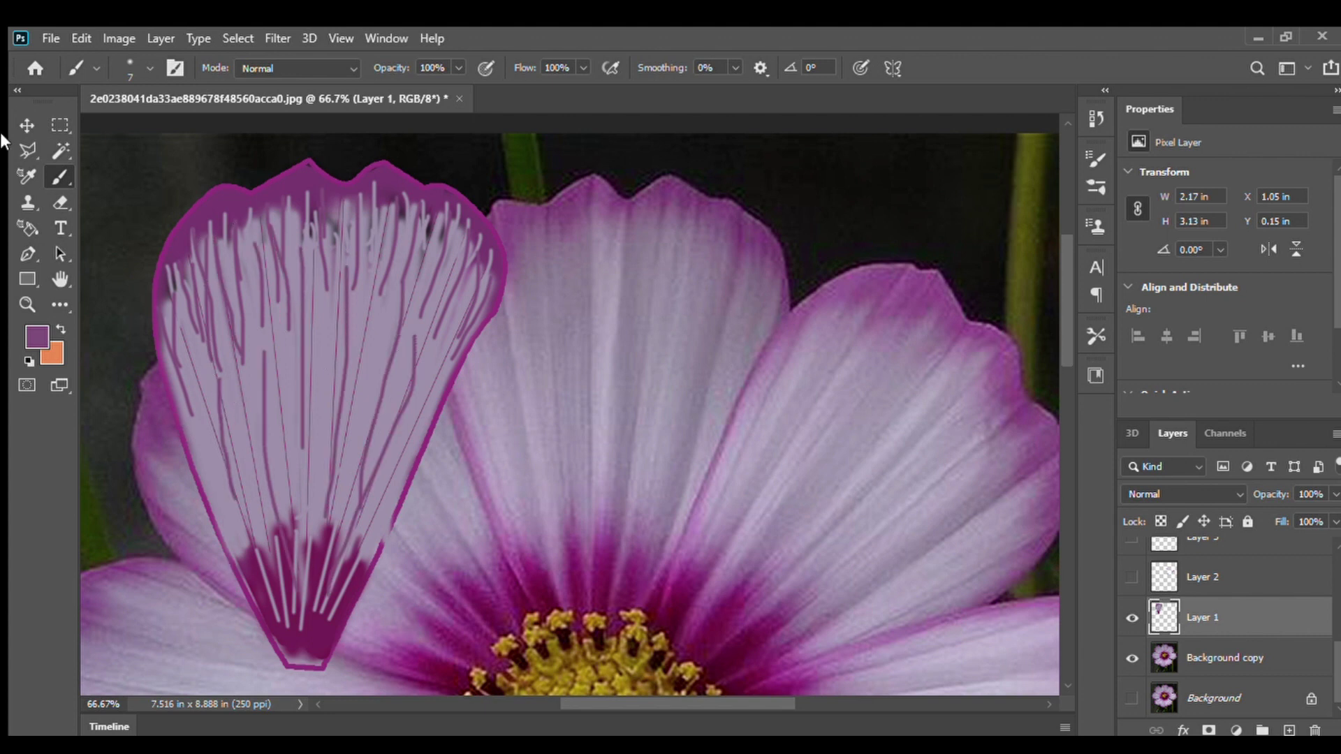
# Sample the pale lavender from the photo's top petal and paint 7 px streaks from the painted petal's base toward its edge
pyautogui.keyDown('alt'); pyautogui.click(602, 350); pyautogui.keyUp('alt')
pyautogui.moveTo(368, 318); pyautogui.dragTo(333, 433)
pyautogui.hotkey('ctrl', 'z')
pyautogui.moveTo(331, 533); pyautogui.dragTo(385, 241)
pyautogui.moveTo(340, 502); pyautogui.dragTo(391, 243)
pyautogui.moveTo(349, 459); pyautogui.dragTo(396, 243)
pyautogui.moveTo(341, 516); pyautogui.dragTo(371, 369)
pyautogui.moveTo(360, 440); pyautogui.dragTo(411, 253)
pyautogui.moveTo(338, 516)
pyautogui.mouseDown()
pyautogui.moveTo(433, 262)
pyautogui.moveTo(465, 303)
pyautogui.mouseUp()
pyautogui.moveTo(319, 538); pyautogui.dragTo(340, 238)
pyautogui.moveTo(320, 500); pyautogui.dragTo(332, 246)
pyautogui.moveTo(307, 525); pyautogui.dragTo(323, 243)
pyautogui.moveTo(319, 522)
pyautogui.mouseDown()
pyautogui.moveTo(350, 248)
pyautogui.moveTo(370, 264)
pyautogui.mouseUp()
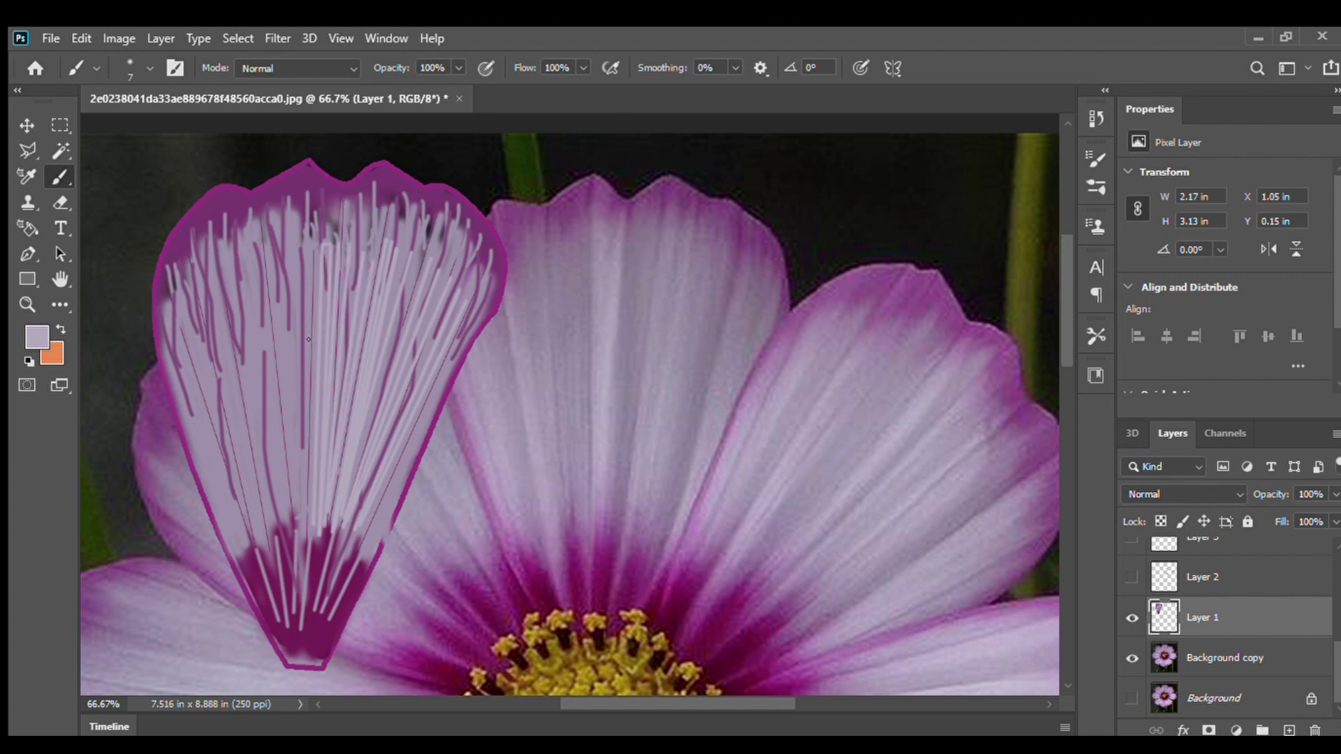
pyautogui.moveTo(299, 518)
pyautogui.mouseDown()
pyautogui.moveTo(279, 252)
pyautogui.moveTo(298, 514)
pyautogui.moveTo(237, 277)
pyautogui.moveTo(273, 471)
pyautogui.moveTo(258, 285)
pyautogui.mouseUp()
pyautogui.moveTo(294, 542); pyautogui.dragTo(249, 263)
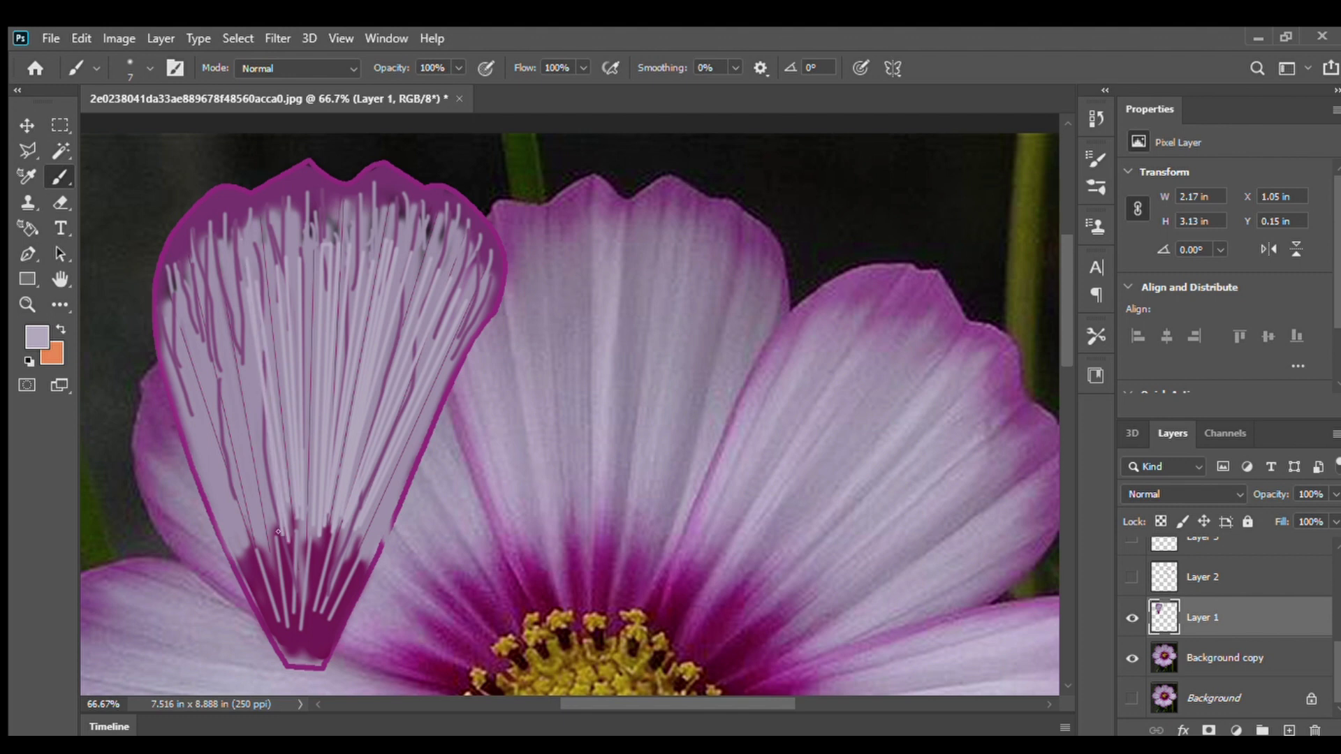
pyautogui.moveTo(277, 530)
pyautogui.mouseDown()
pyautogui.moveTo(213, 243)
pyautogui.moveTo(273, 523)
pyautogui.moveTo(200, 238)
pyautogui.moveTo(260, 512)
pyautogui.moveTo(221, 391)
pyautogui.moveTo(234, 498)
pyautogui.moveTo(244, 446)
pyautogui.moveTo(195, 251)
pyautogui.mouseUp()
pyautogui.moveTo(239, 451); pyautogui.dragTo(185, 271)
pyautogui.moveTo(259, 535)
pyautogui.mouseDown()
pyautogui.moveTo(180, 290)
pyautogui.moveTo(171, 318)
pyautogui.mouseUp()
# Smudge the streak tips into the petal's purple edge with a 6 px Smudge brush at 91% strength
pyautogui.press('i')
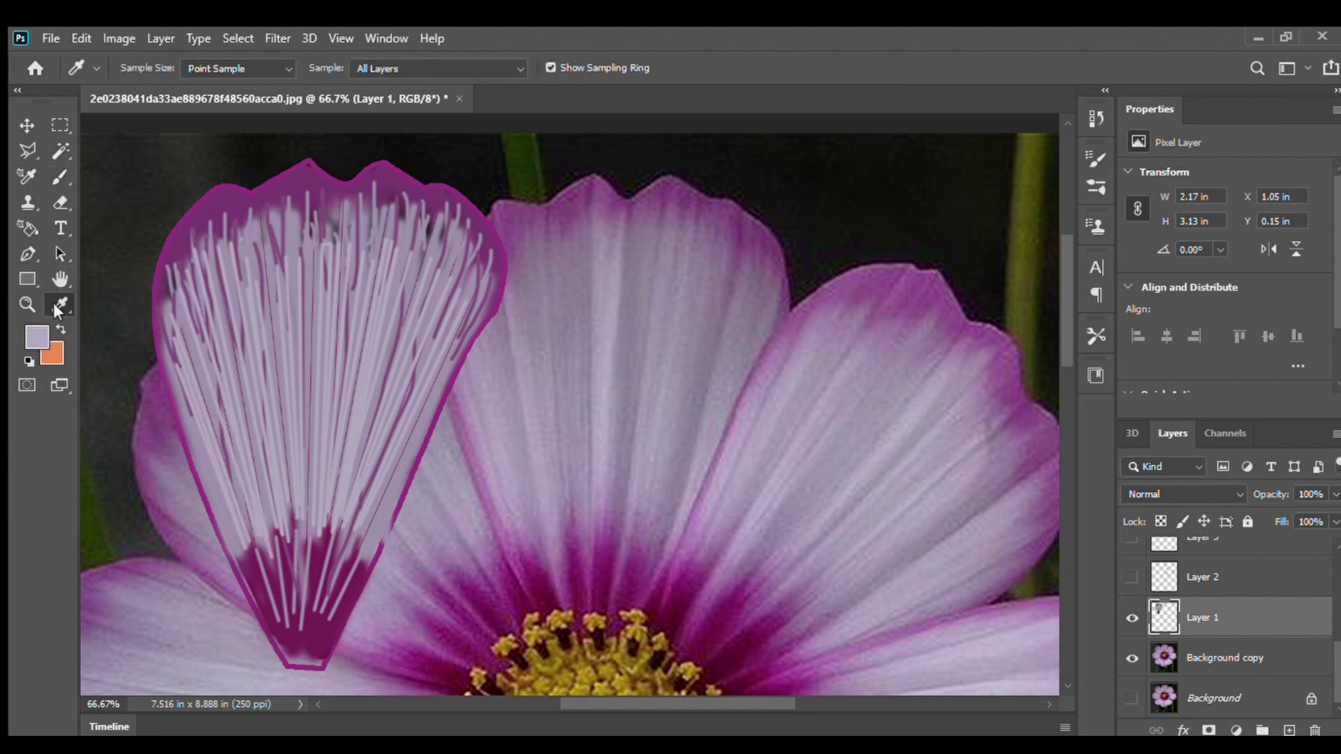
pyautogui.click(143, 559)
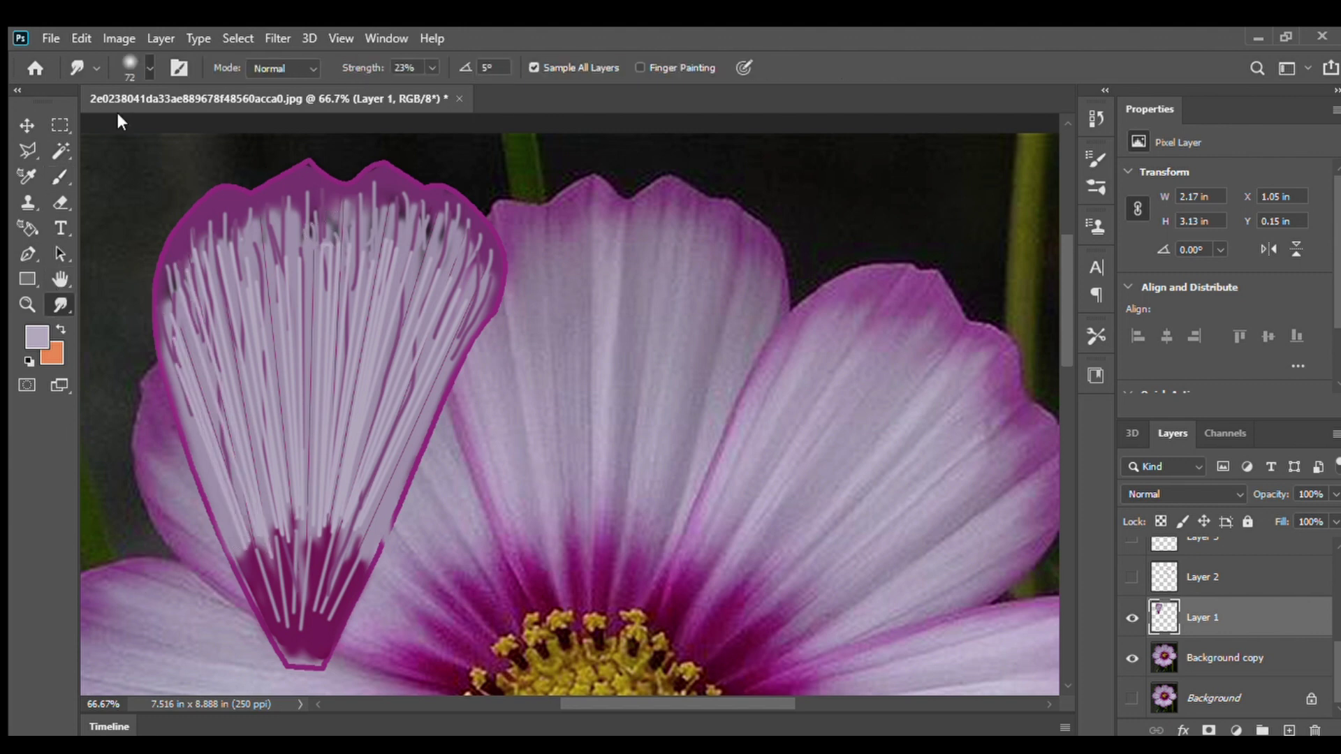
pyautogui.press(']')
pyautogui.press(']')
pyautogui.press(']')
pyautogui.press(']')
pyautogui.press(']')
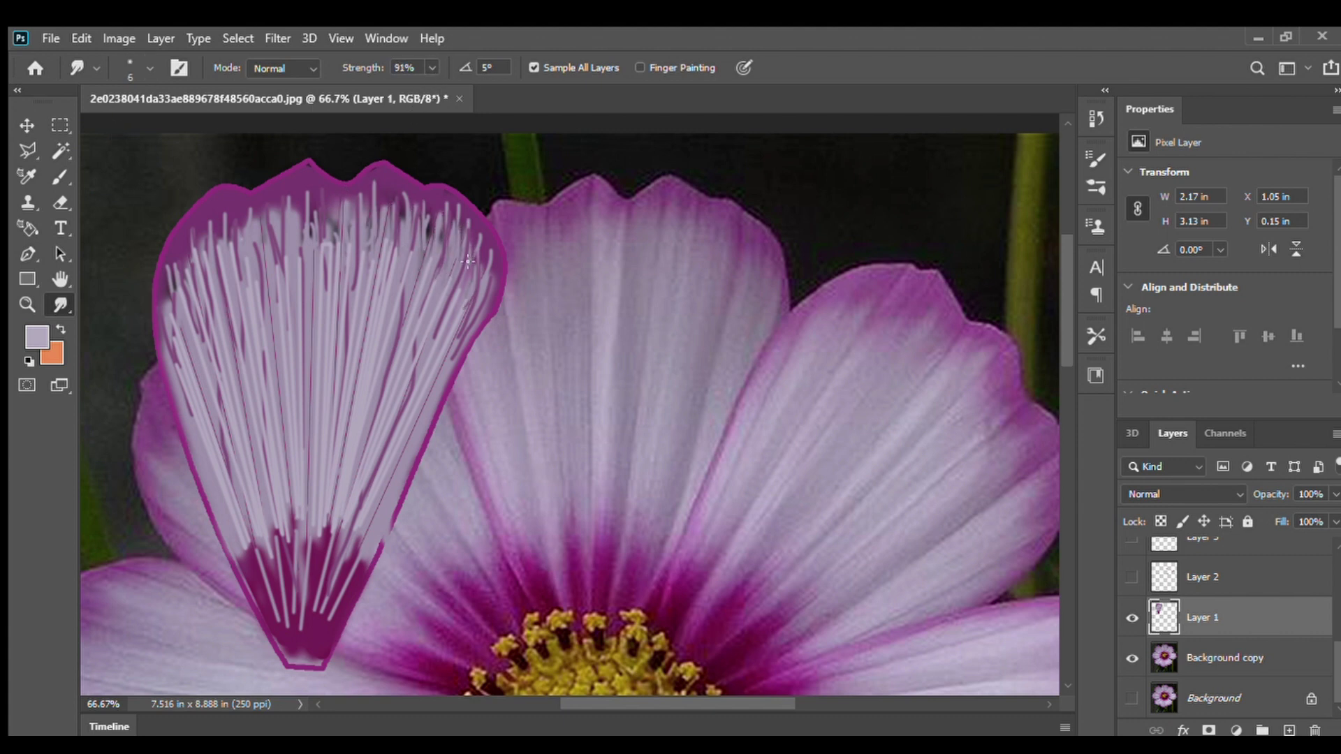
pyautogui.moveTo(442, 239); pyautogui.dragTo(440, 301)
pyautogui.moveTo(438, 213); pyautogui.dragTo(429, 304)
pyautogui.moveTo(388, 241); pyautogui.dragTo(387, 301)
pyautogui.moveTo(401, 230); pyautogui.dragTo(402, 297)
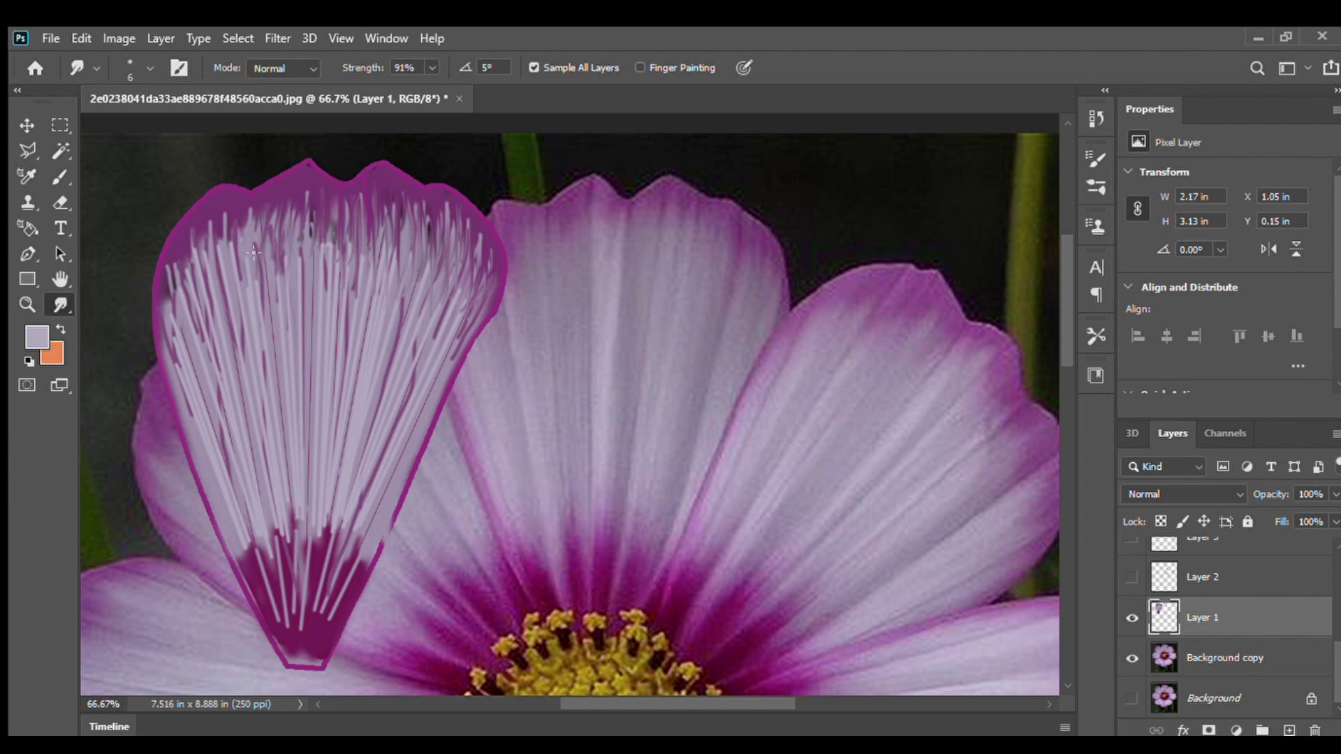
pyautogui.moveTo(222, 226); pyautogui.dragTo(226, 313)
pyautogui.moveTo(237, 212); pyautogui.dragTo(239, 287)
pyautogui.moveTo(202, 238); pyautogui.dragTo(212, 311)
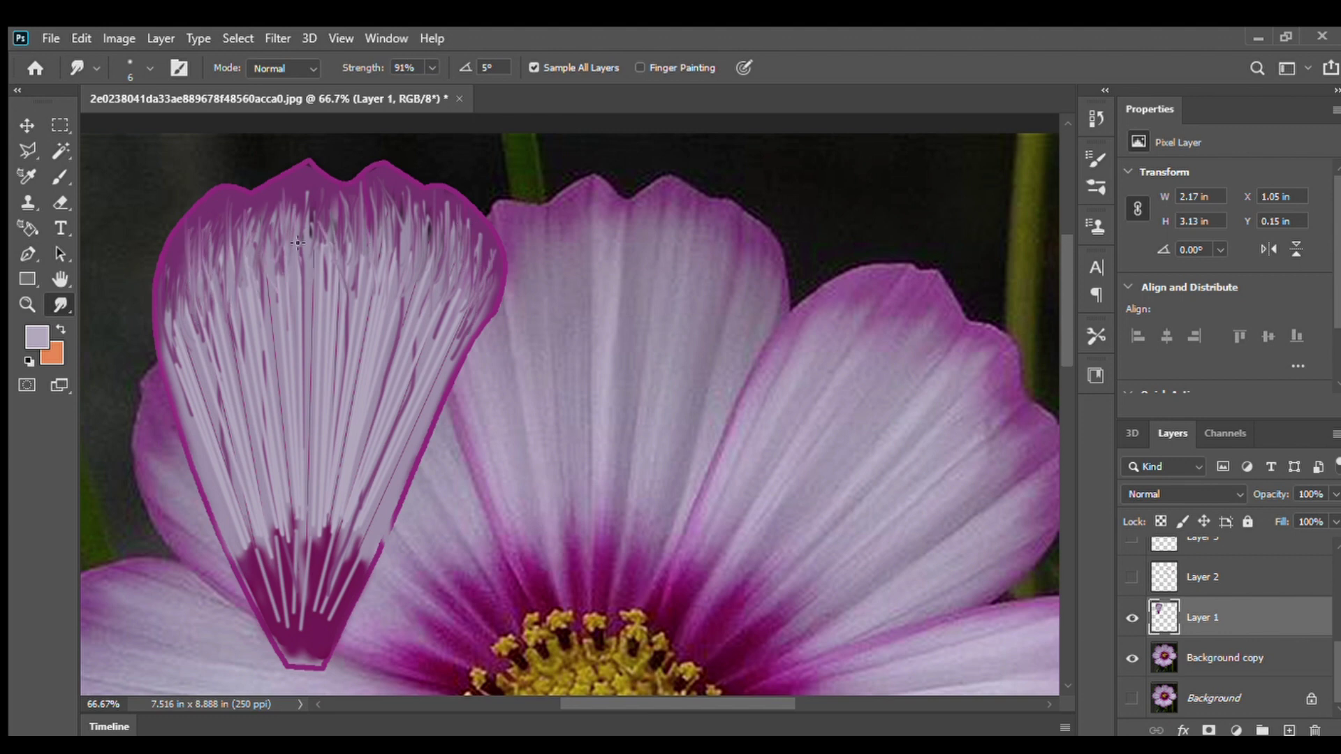
pyautogui.moveTo(407, 222); pyautogui.dragTo(406, 180)
# Smudge the dark magenta base and the lavender streaks into each other with the 6 px brush
pyautogui.moveTo(271, 513); pyautogui.dragTo(281, 580)
pyautogui.moveTo(282, 536); pyautogui.dragTo(292, 590)
pyautogui.moveTo(331, 537)
pyautogui.mouseDown()
pyautogui.moveTo(316, 579)
pyautogui.moveTo(329, 585)
pyautogui.mouseUp()
pyautogui.moveTo(355, 557); pyautogui.dragTo(337, 604)
pyautogui.moveTo(317, 537); pyautogui.dragTo(308, 605)
pyautogui.moveTo(266, 546); pyautogui.dragTo(277, 578)
pyautogui.moveTo(243, 544); pyautogui.dragTo(256, 593)
pyautogui.moveTo(277, 531); pyautogui.dragTo(273, 523)
pyautogui.moveTo(296, 614); pyautogui.dragTo(290, 546)
pyautogui.moveTo(310, 613)
pyautogui.mouseDown()
pyautogui.moveTo(319, 537)
pyautogui.moveTo(326, 593)
pyautogui.moveTo(301, 594)
pyautogui.moveTo(294, 521)
pyautogui.mouseUp()
pyautogui.moveTo(300, 618); pyautogui.dragTo(303, 548)
pyautogui.moveTo(295, 582); pyautogui.dragTo(281, 490)
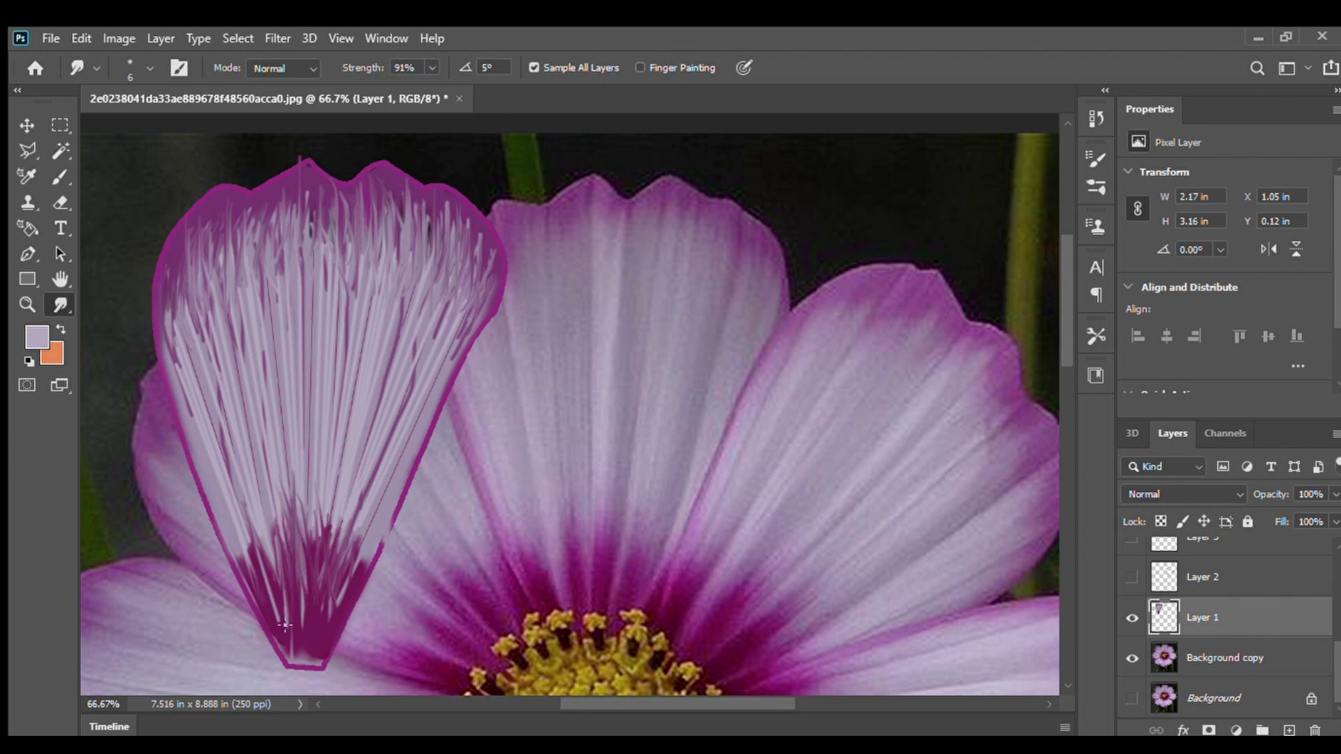
pyautogui.moveTo(302, 606)
pyautogui.mouseDown()
pyautogui.moveTo(290, 635)
pyautogui.moveTo(263, 532)
pyautogui.mouseUp()
# Soften the streaks across the petal with a soft 83 px Smudge brush at 15% strength
pyautogui.click(150, 68)
pyautogui.click(161, 118)
pyautogui.moveTo(414, 270)
pyautogui.mouseDown()
pyautogui.moveTo(404, 209)
pyautogui.moveTo(488, 265)
pyautogui.moveTo(402, 422)
pyautogui.moveTo(394, 251)
pyautogui.moveTo(384, 377)
pyautogui.moveTo(471, 330)
pyautogui.moveTo(446, 307)
pyautogui.mouseUp()
pyautogui.click(430, 67)
pyautogui.click(348, 85)
pyautogui.click(338, 273)
pyautogui.click(432, 67)
pyautogui.click(363, 85)
pyautogui.moveTo(319, 226)
pyautogui.mouseDown()
pyautogui.moveTo(301, 273)
pyautogui.moveTo(229, 279)
pyautogui.moveTo(205, 354)
pyautogui.moveTo(212, 336)
pyautogui.moveTo(300, 392)
pyautogui.moveTo(270, 391)
pyautogui.moveTo(394, 381)
pyautogui.moveTo(298, 396)
pyautogui.moveTo(306, 357)
pyautogui.mouseUp()
pyautogui.moveTo(209, 399); pyautogui.dragTo(280, 517)
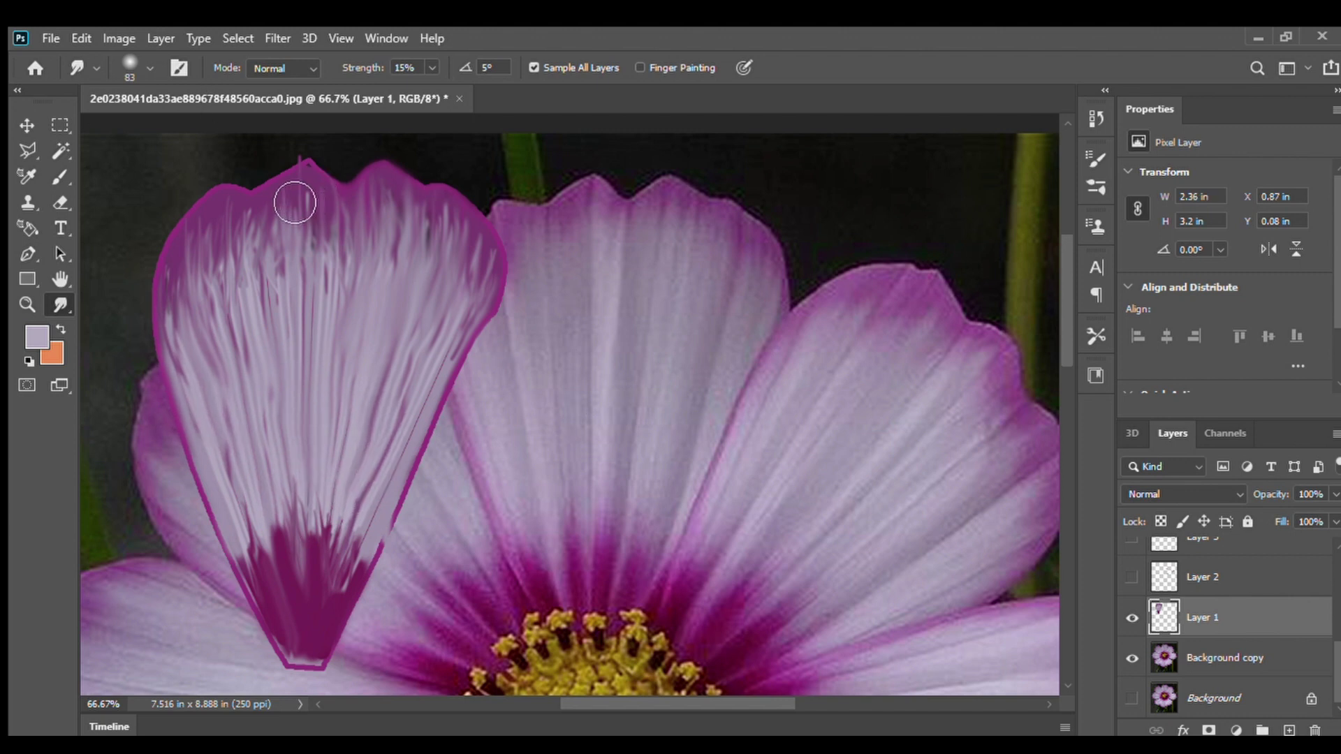
# Smudge the dark magenta base up into the lavender streaks with a soft 32 px Smudge brush at 35% strength
pyautogui.moveTo(259, 552)
pyautogui.mouseDown()
pyautogui.moveTo(257, 523)
pyautogui.moveTo(321, 503)
pyautogui.mouseUp()
pyautogui.moveTo(351, 531); pyautogui.dragTo(357, 494)
pyautogui.moveTo(287, 531); pyautogui.dragTo(287, 507)
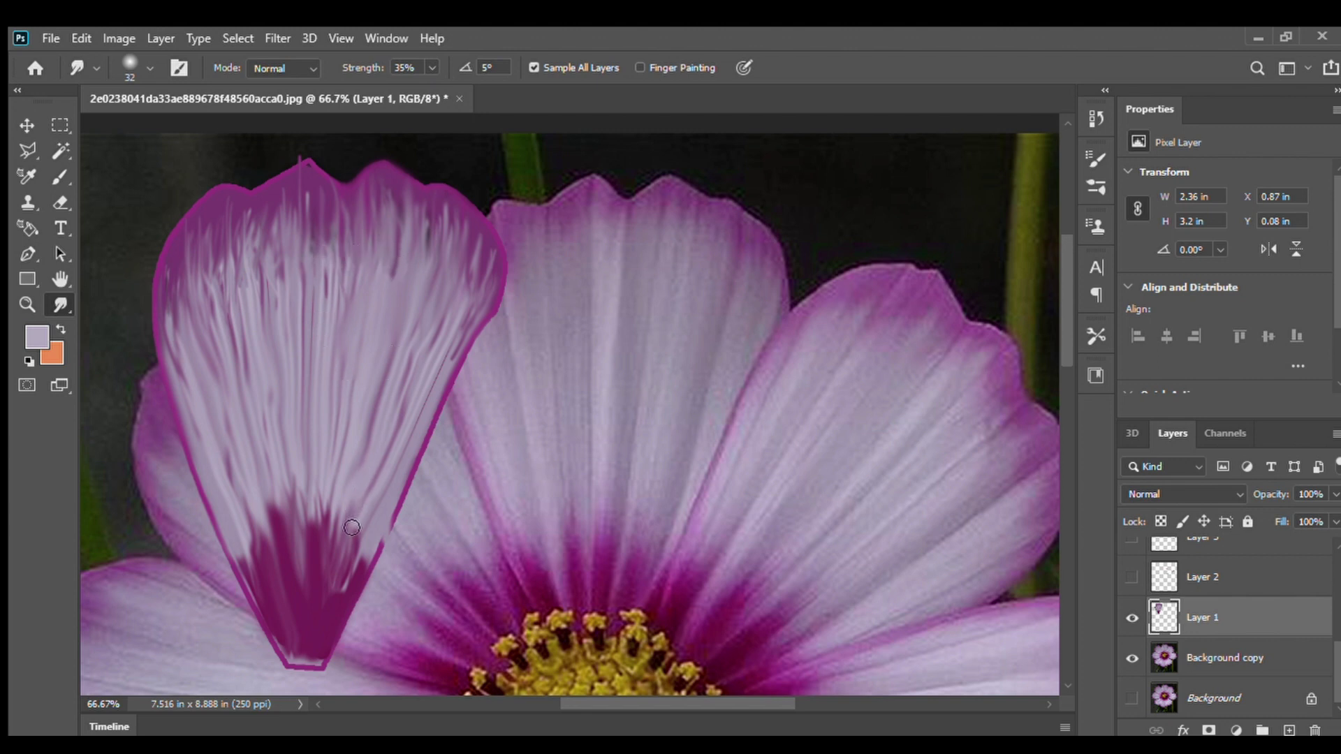
pyautogui.moveTo(313, 503)
pyautogui.mouseDown()
pyautogui.moveTo(345, 586)
pyautogui.moveTo(330, 594)
pyautogui.moveTo(321, 499)
pyautogui.moveTo(279, 562)
pyautogui.moveTo(233, 437)
pyautogui.mouseUp()
# Blend the petal's base, streaks and purple edge with a hard round 32 px Smudge brush at 51% strength
pyautogui.click(149, 69)
pyautogui.click(229, 227)
pyautogui.moveTo(210, 415)
pyautogui.mouseDown()
pyautogui.moveTo(245, 488)
pyautogui.moveTo(210, 368)
pyautogui.moveTo(231, 419)
pyautogui.moveTo(255, 392)
pyautogui.moveTo(293, 433)
pyautogui.mouseUp()
pyautogui.moveTo(307, 491)
pyautogui.mouseDown()
pyautogui.moveTo(320, 263)
pyautogui.moveTo(314, 437)
pyautogui.moveTo(337, 332)
pyautogui.moveTo(341, 449)
pyautogui.moveTo(396, 380)
pyautogui.moveTo(355, 475)
pyautogui.moveTo(422, 303)
pyautogui.moveTo(386, 398)
pyautogui.moveTo(455, 342)
pyautogui.moveTo(380, 496)
pyautogui.moveTo(371, 446)
pyautogui.moveTo(361, 486)
pyautogui.moveTo(324, 514)
pyautogui.moveTo(286, 514)
pyautogui.moveTo(275, 543)
pyautogui.mouseUp()
pyautogui.moveTo(237, 210)
pyautogui.mouseDown()
pyautogui.moveTo(200, 228)
pyautogui.moveTo(174, 272)
pyautogui.mouseUp()
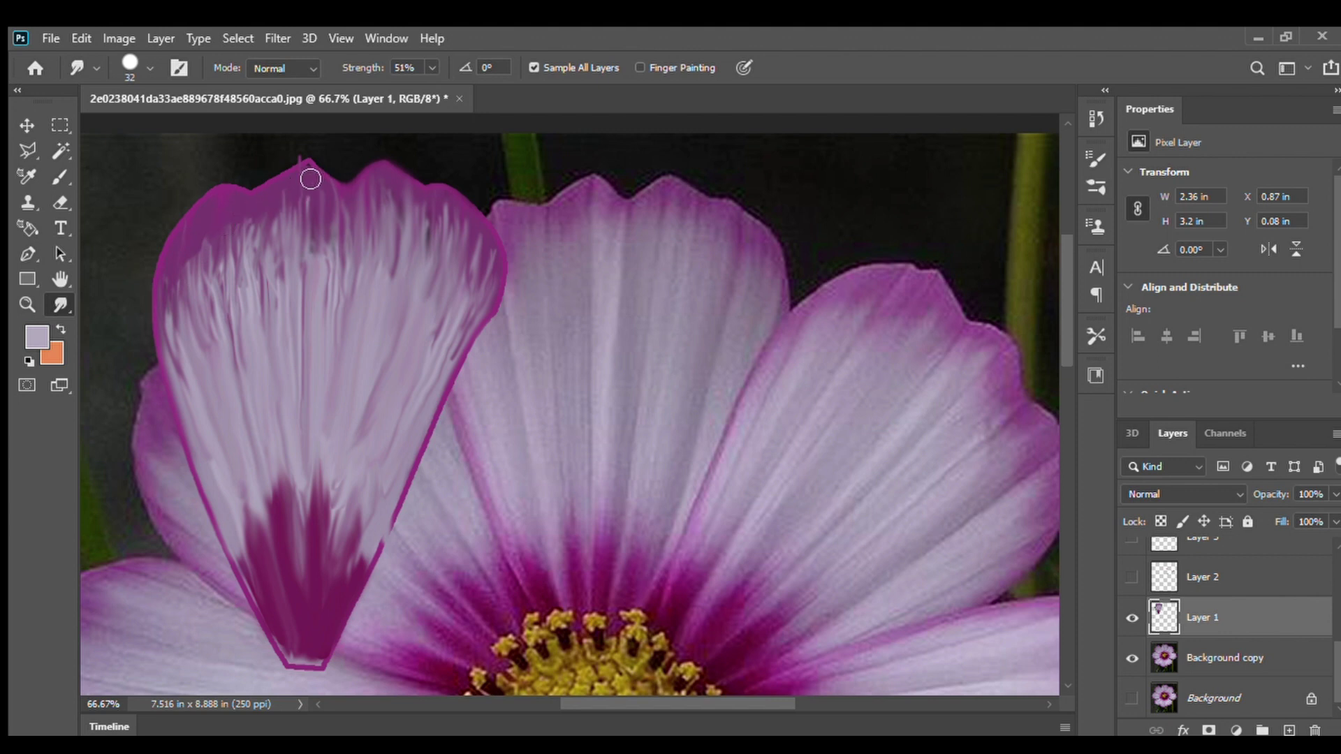
pyautogui.moveTo(330, 197)
pyautogui.mouseDown()
pyautogui.moveTo(374, 179)
pyautogui.moveTo(442, 210)
pyautogui.moveTo(489, 272)
pyautogui.moveTo(479, 298)
pyautogui.mouseUp()
pyautogui.moveTo(292, 220); pyautogui.dragTo(283, 246)
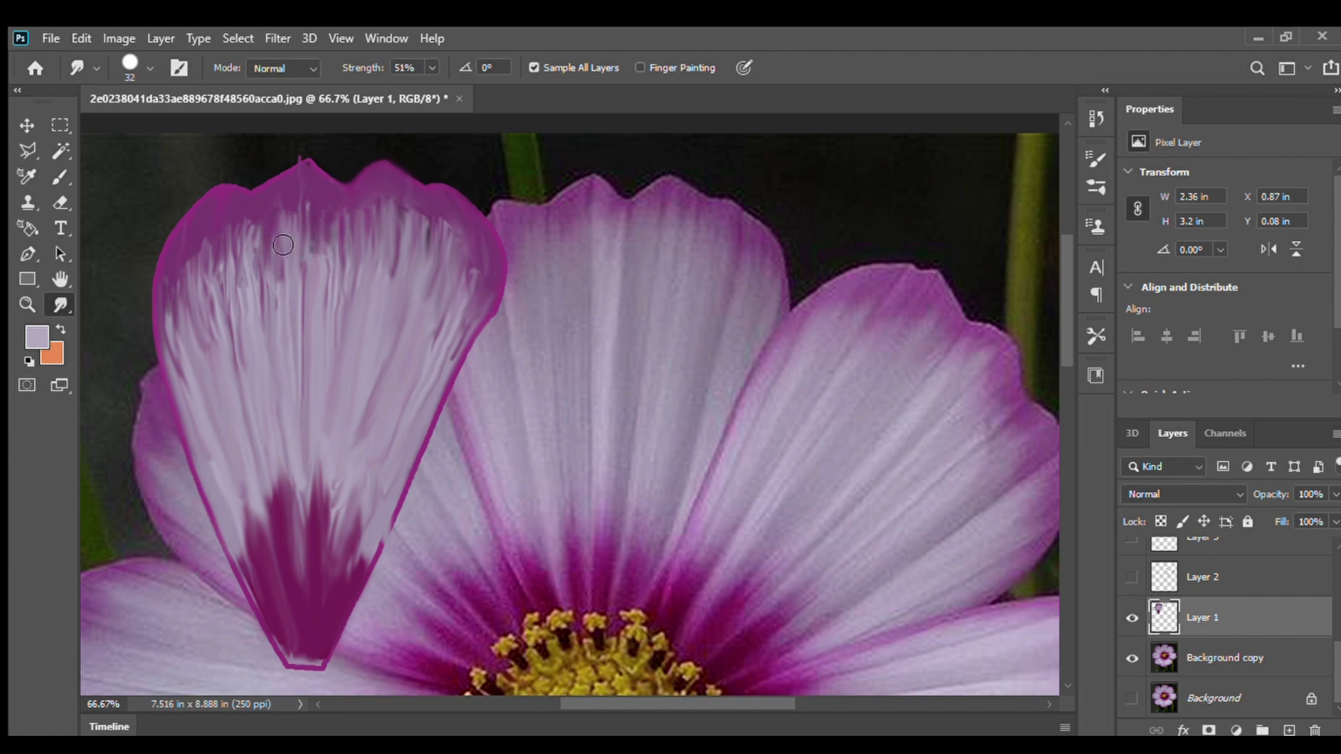
# Sample the petal's purple edge colour, brush it along the rim, and set up a 56 px Smudge brush at 14% strength
pyautogui.click(60, 175)
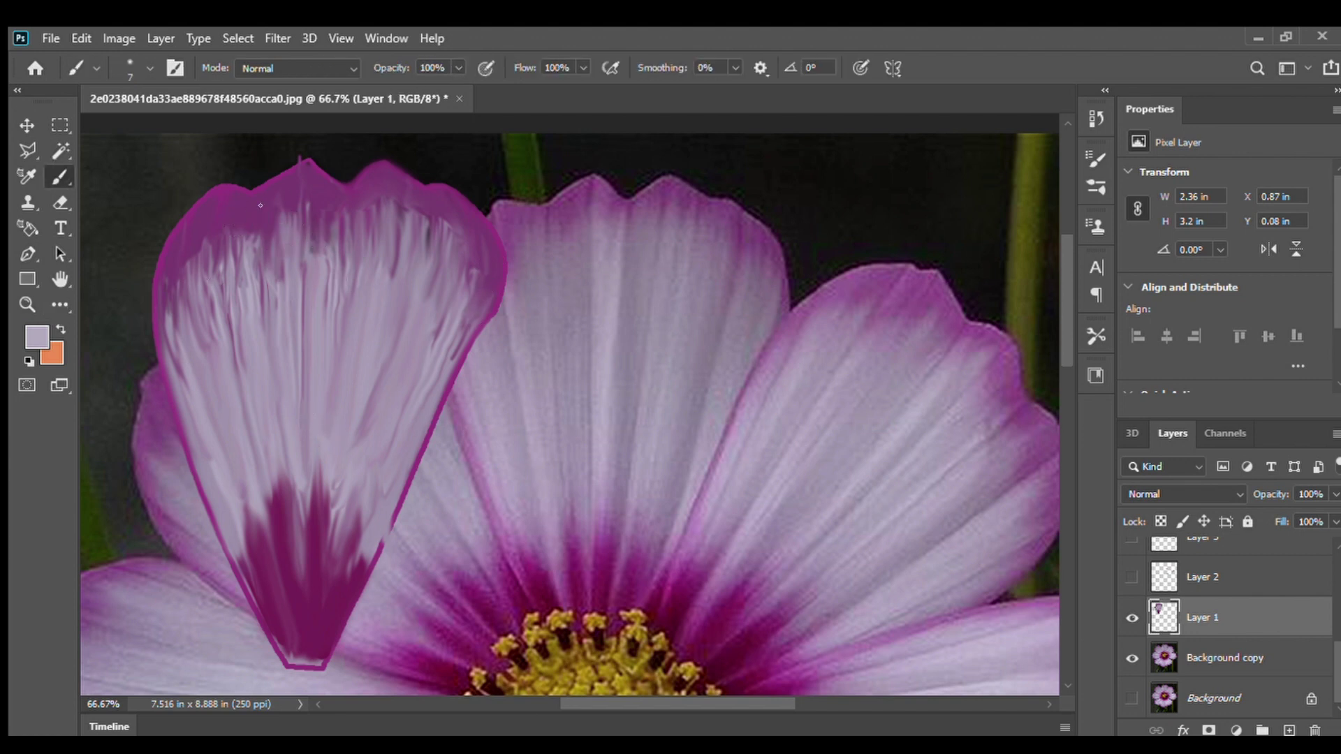
pyautogui.click(95, 222)
pyautogui.moveTo(318, 185); pyautogui.dragTo(317, 180)
pyautogui.moveTo(214, 250); pyautogui.dragTo(173, 294)
pyautogui.moveTo(428, 75); pyautogui.dragTo(436, 76)
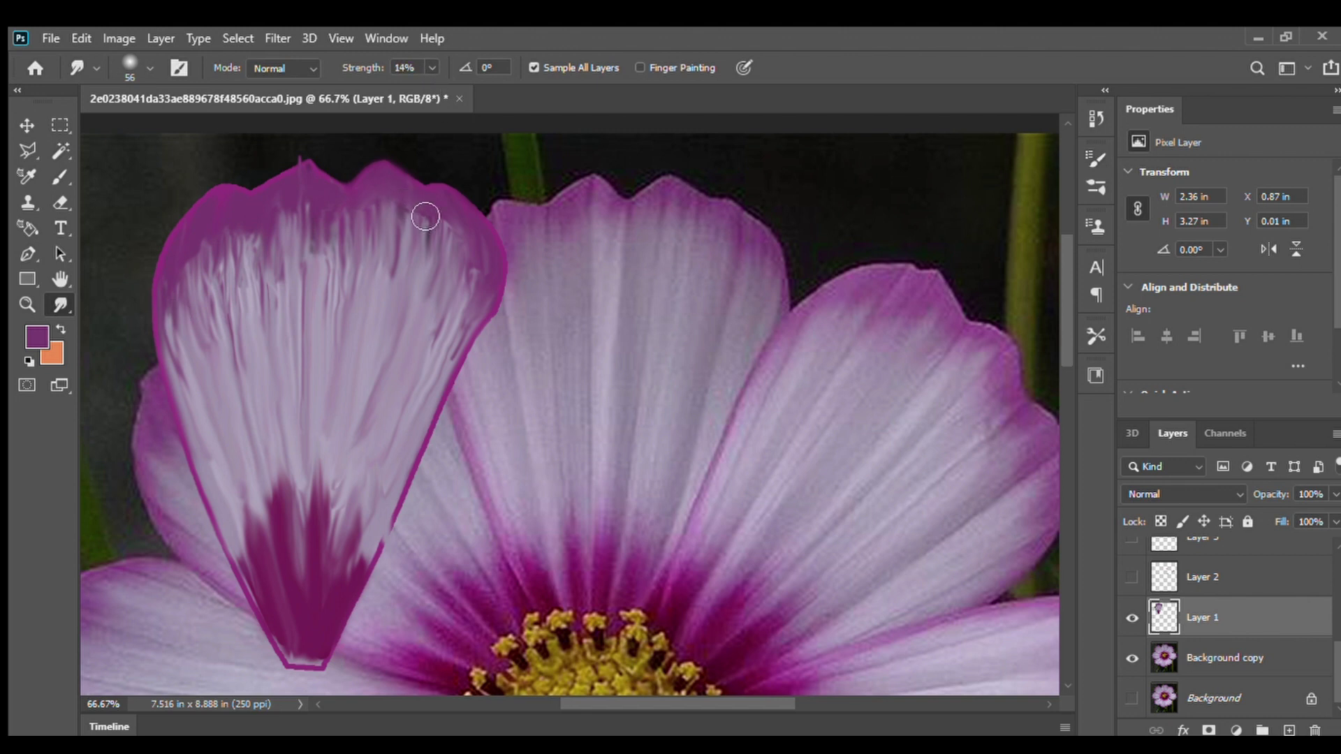
# Paint purple down both sides of the petal with a soft 48 px brush at 54% opacity
pyautogui.click(60, 176)
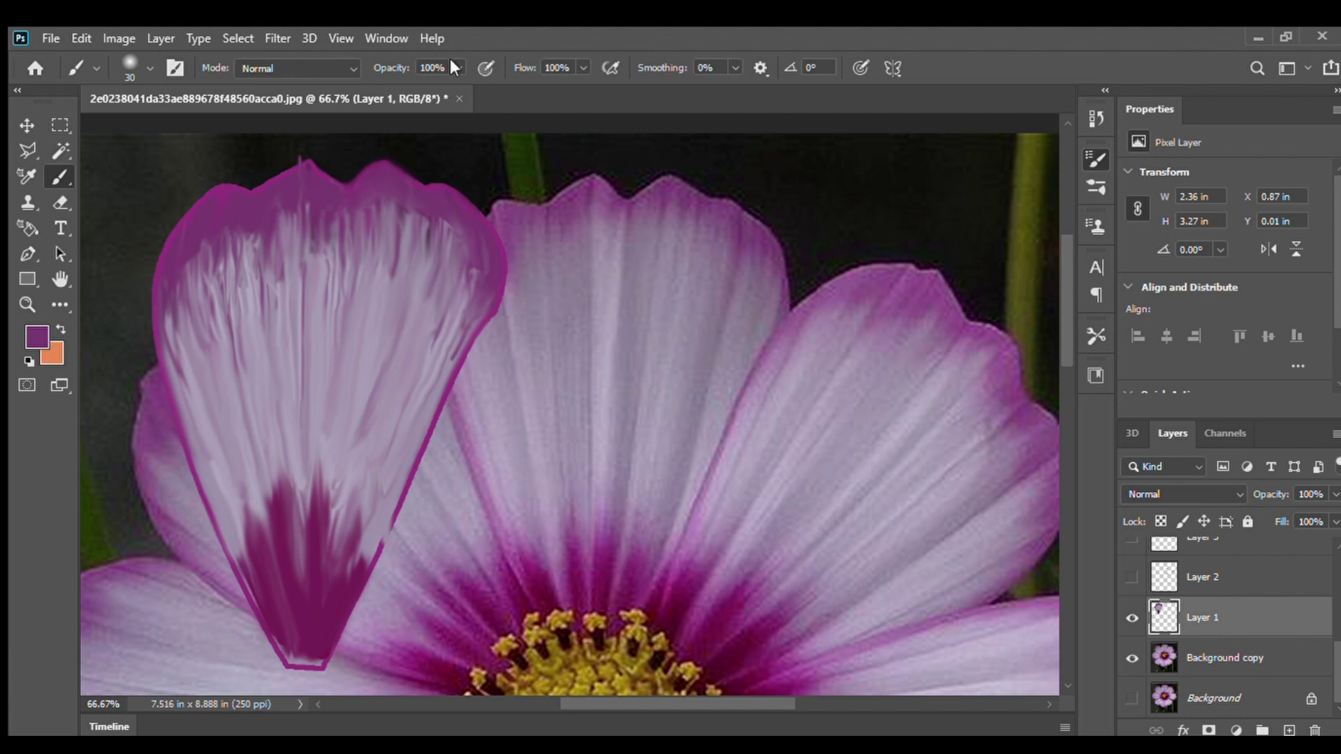
pyautogui.moveTo(158, 116); pyautogui.dragTo(166, 116)
pyautogui.click(510, 119)
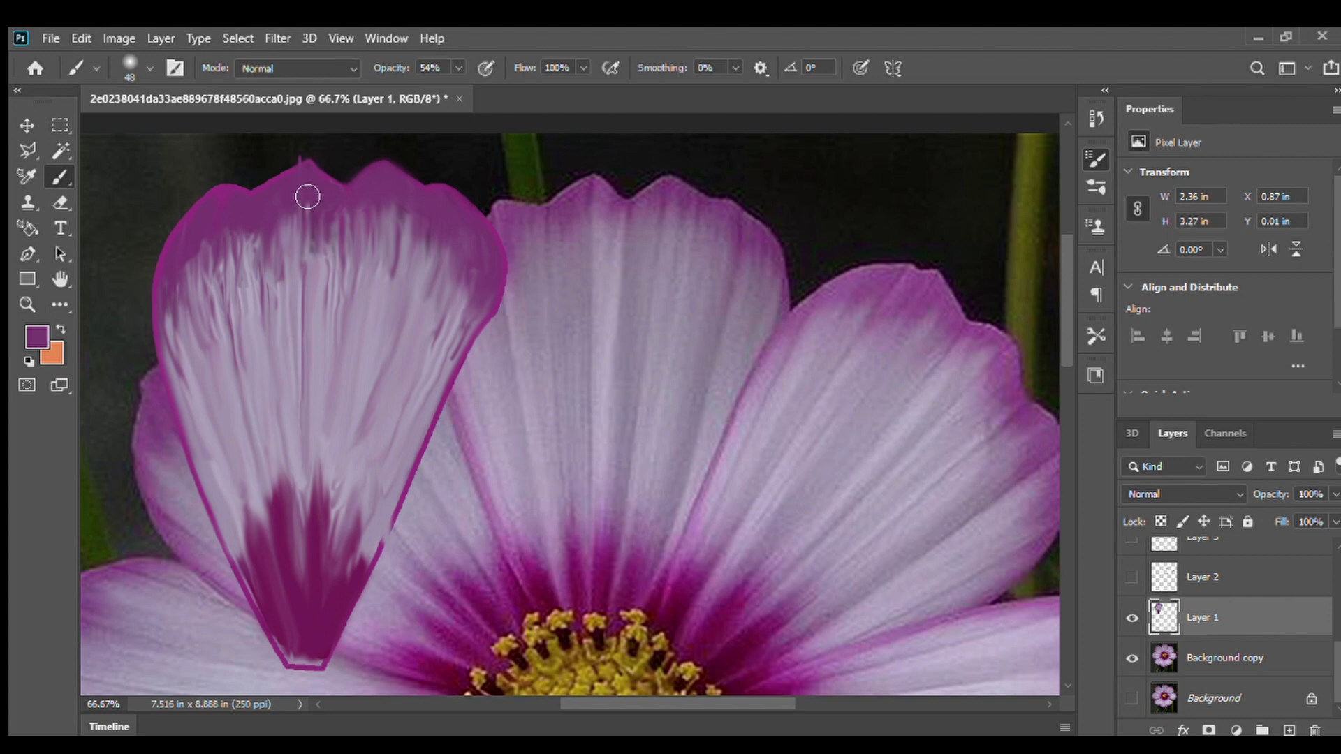
pyautogui.moveTo(200, 249)
pyautogui.mouseDown()
pyautogui.moveTo(168, 333)
pyautogui.moveTo(229, 553)
pyautogui.mouseUp()
pyautogui.moveTo(481, 277)
pyautogui.mouseDown()
pyautogui.moveTo(381, 499)
pyautogui.moveTo(355, 525)
pyautogui.mouseUp()
# Brush faint purple streaks over the petal's centre at 16% opacity and hide the Background copy layer
pyautogui.click(1136, 621)
pyautogui.click(1136, 621)
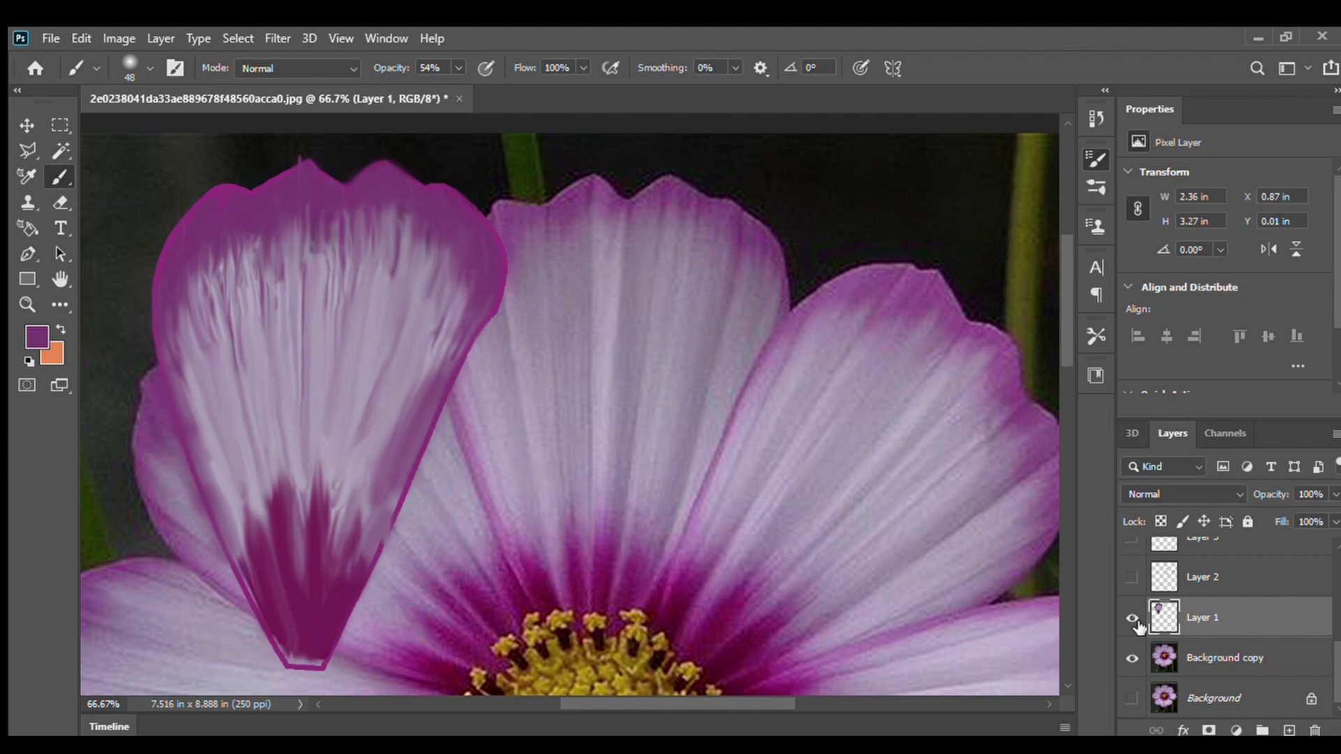
pyautogui.press('1')
pyautogui.press('6')
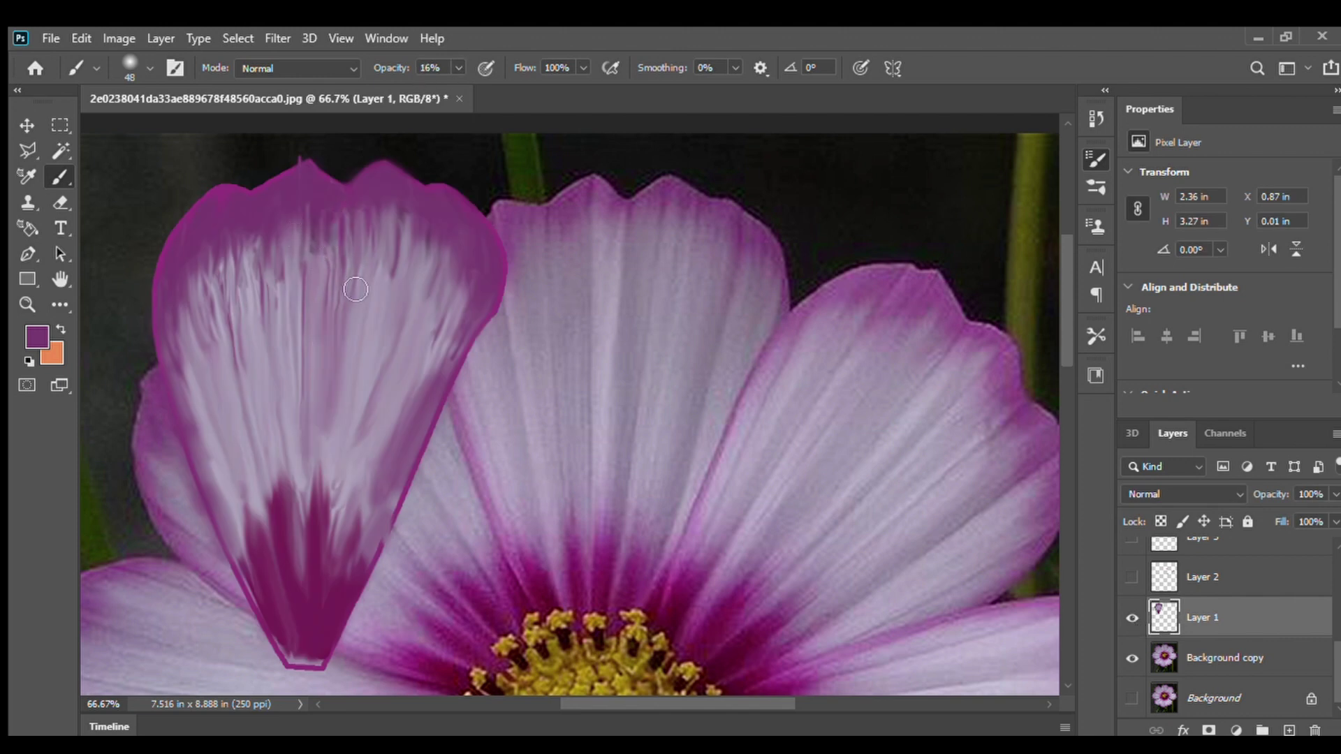
pyautogui.moveTo(278, 273)
pyautogui.mouseDown()
pyautogui.moveTo(174, 353)
pyautogui.moveTo(217, 279)
pyautogui.moveTo(434, 247)
pyautogui.moveTo(429, 380)
pyautogui.mouseUp()
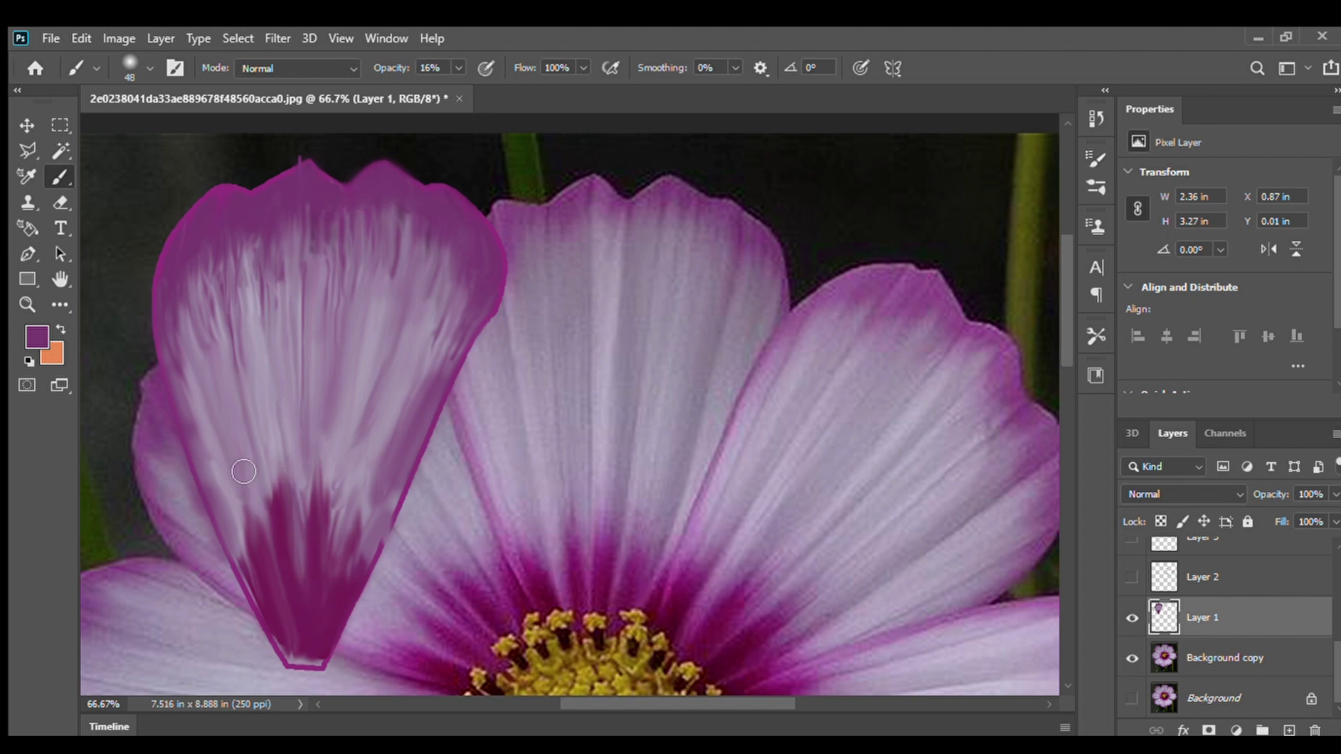
pyautogui.scroll(-2, 409, 515)
pyautogui.click(1134, 659)
pyautogui.scroll(2, 559, 391)
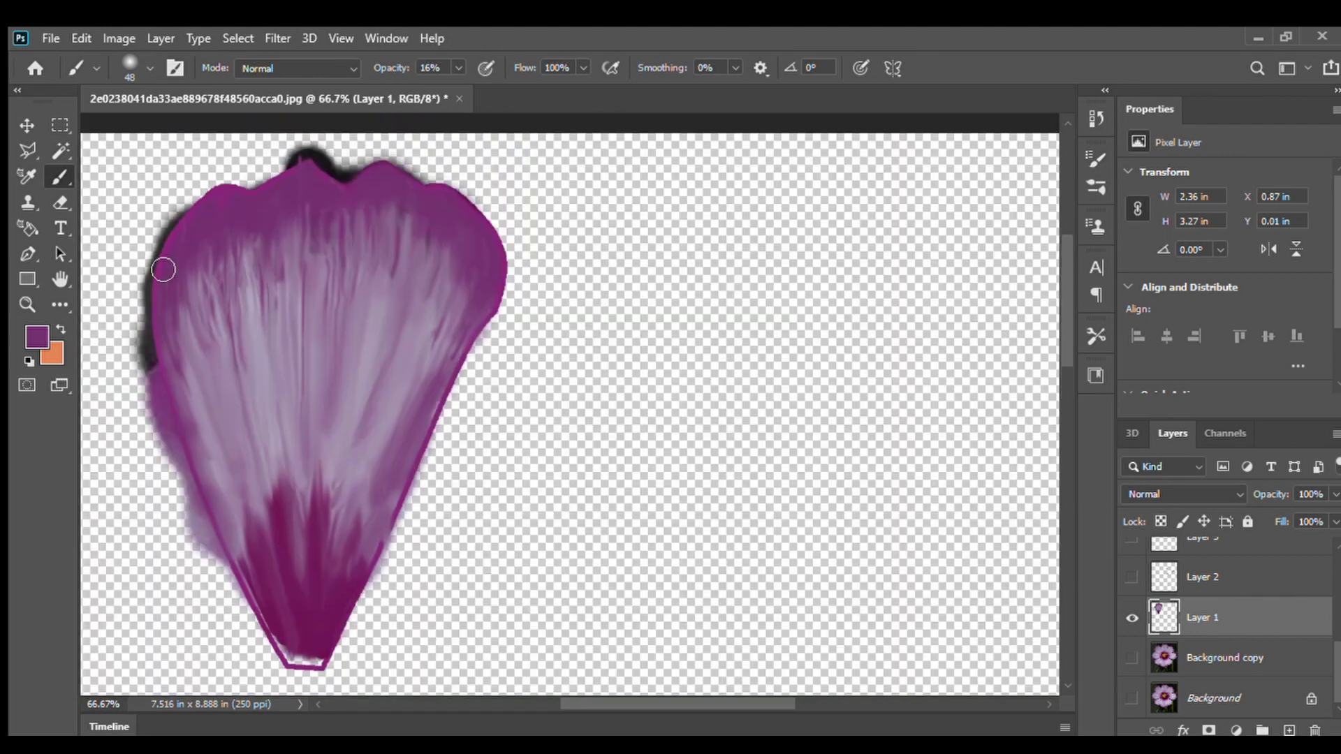
pyautogui.click(60, 151)
pyautogui.click(150, 364)
pyautogui.click(328, 426)
pyautogui.click(509, 514)
pyautogui.hotkey('ctrl', 'd')
pyautogui.click(60, 202)
pyautogui.moveTo(168, 219)
pyautogui.mouseDown()
pyautogui.moveTo(142, 335)
pyautogui.moveTo(149, 382)
pyautogui.mouseUp()
pyautogui.hotkey('ctrl', 'z')
pyautogui.hotkey('ctrl', 'z')
# Trace the painted petal's left edge with a Pen path from the upper lobe to the base, fitting the curve to the outline
pyautogui.click(28, 254)
pyautogui.hotkey('ctrl', 'd')
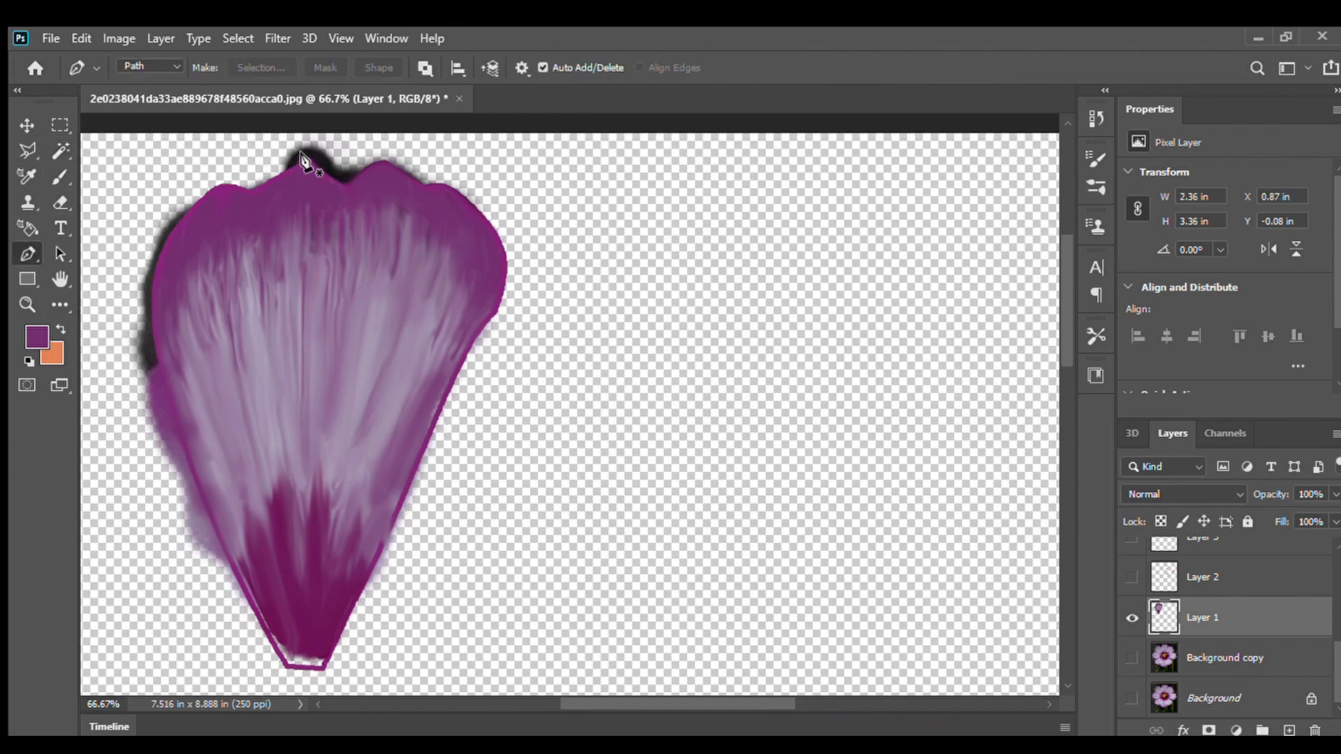
pyautogui.click(192, 201)
pyautogui.click(286, 667)
pyautogui.moveTo(236, 421); pyautogui.dragTo(147, 351)
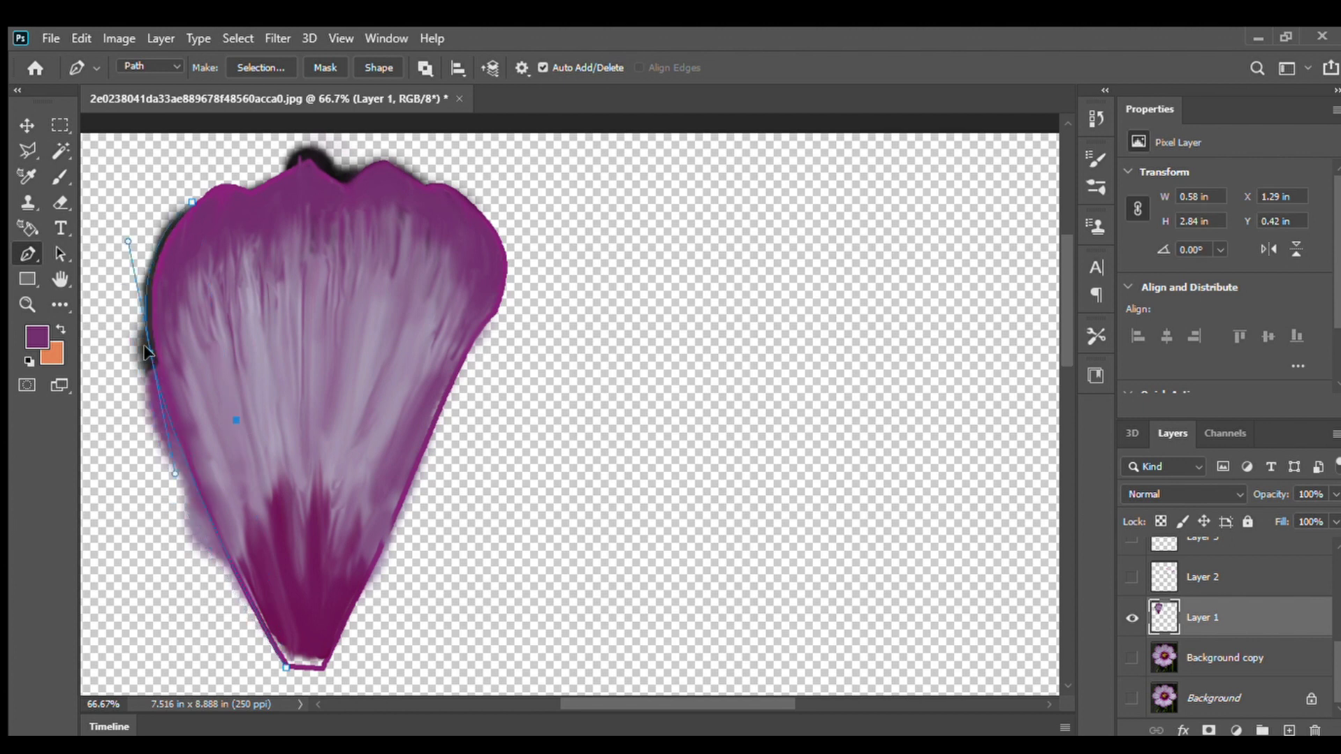
pyautogui.moveTo(192, 202); pyautogui.dragTo(205, 197)
pyautogui.moveTo(147, 356); pyautogui.dragTo(152, 353)
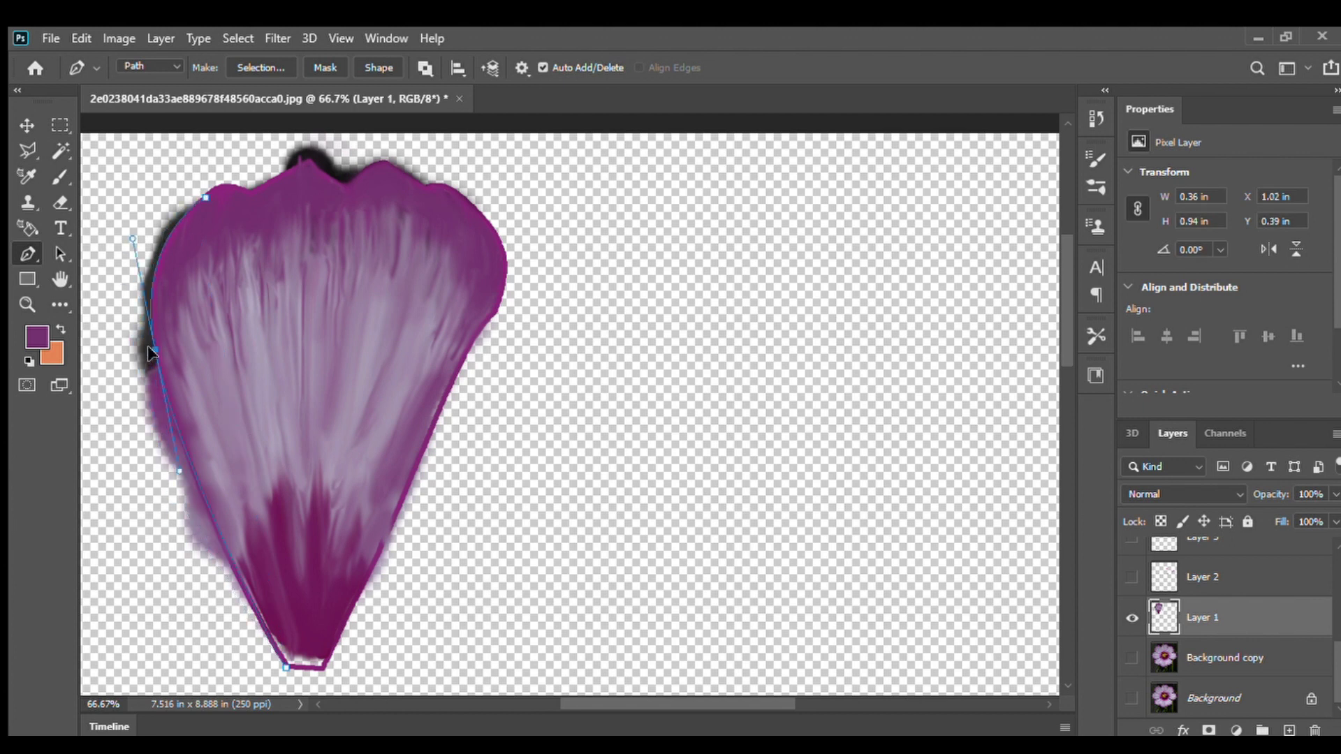
pyautogui.click(240, 585)
pyautogui.moveTo(154, 296); pyautogui.dragTo(150, 294)
# Close the path around the spilled paint outside the petal's left edge, turn it into a selection and delete the spill
pyautogui.click(285, 667)
pyautogui.click(141, 655)
pyautogui.click(103, 180)
pyautogui.click(161, 172)
pyautogui.click(172, 172)
pyautogui.click(204, 196)
pyautogui.click(294, 305)
pyautogui.click(789, 202)
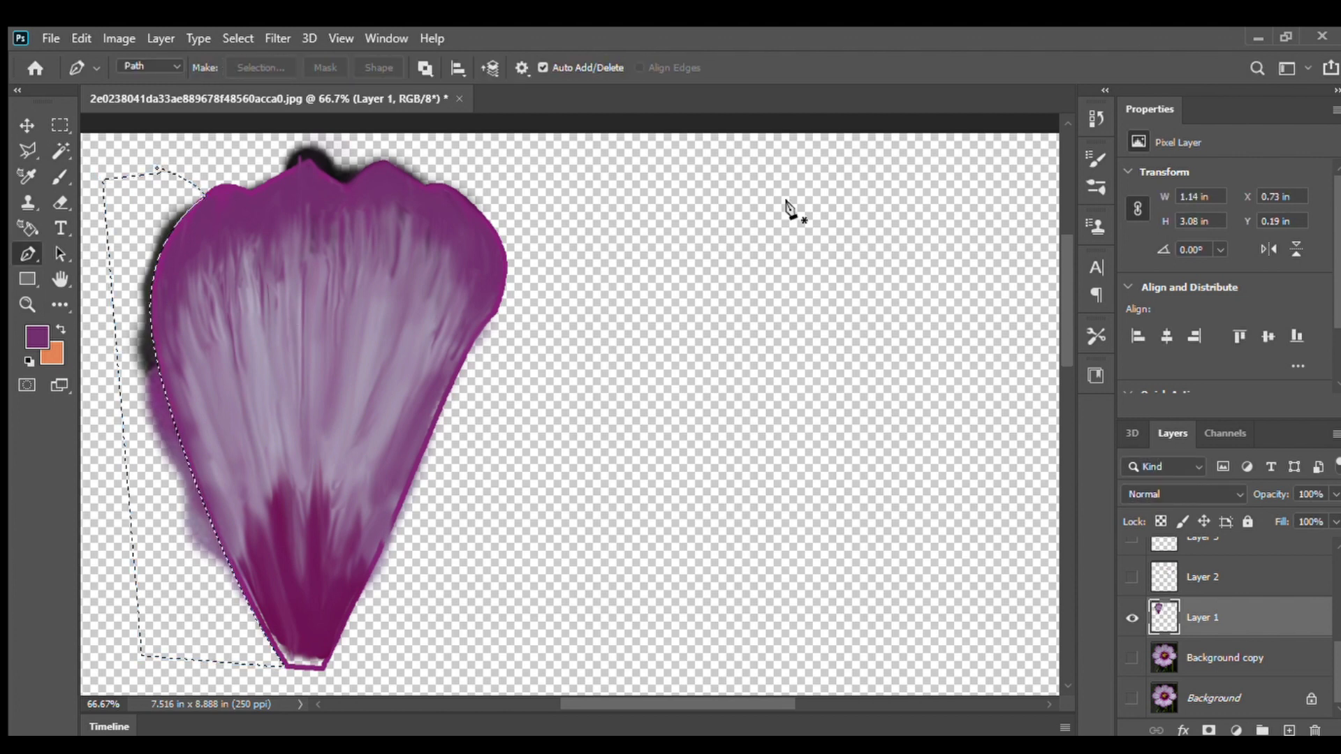
pyautogui.press('Delete')
pyautogui.hotkey('ctrl', 'd')
# Select with the Magic Wand at tolerance 45 from the petal's purple rim, invert the selection and try deleting its contents
pyautogui.scroll(1, 328, 187)
pyautogui.moveTo(332, 180); pyautogui.dragTo(382, 173)
pyautogui.press('w')
pyautogui.click(314, 192)
pyautogui.scroll(-3, 314, 192)
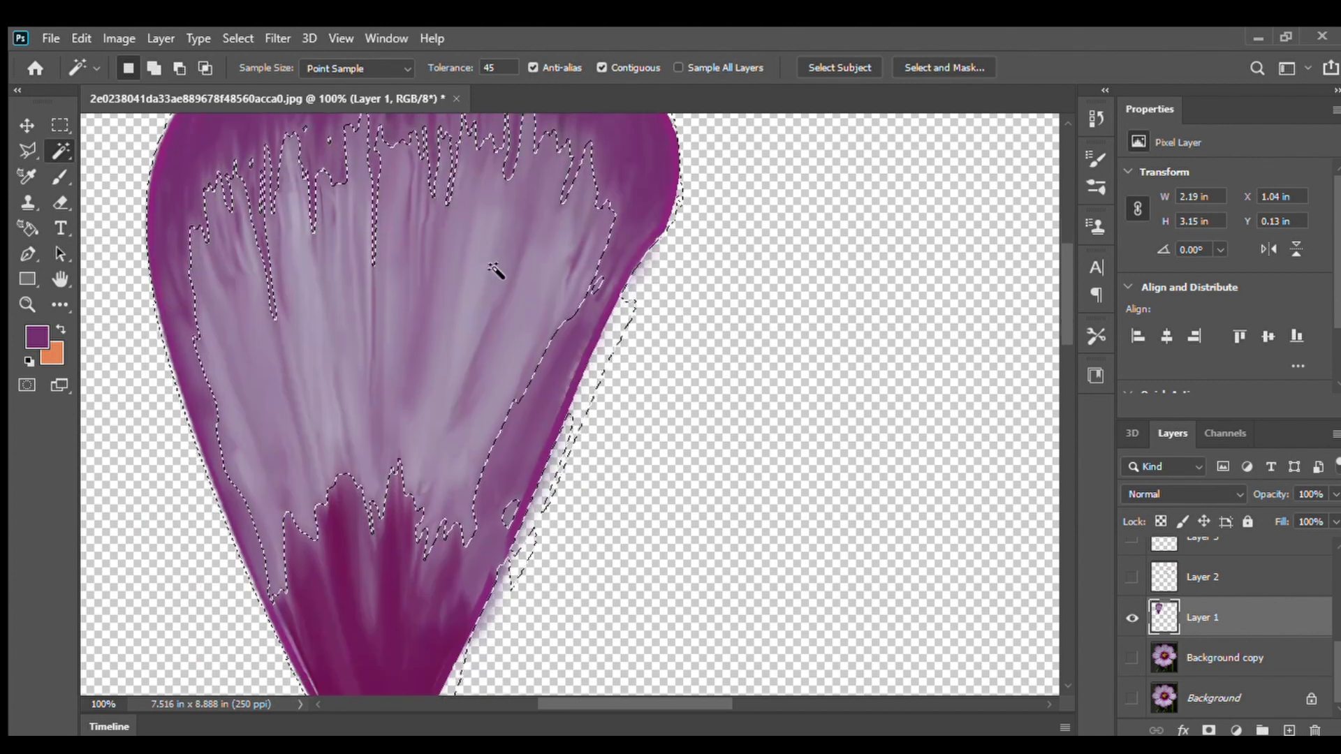
pyautogui.scroll(5, 482, 238)
pyautogui.hotkey('ctrl', 'shift', 'i')
pyautogui.press('Delete')
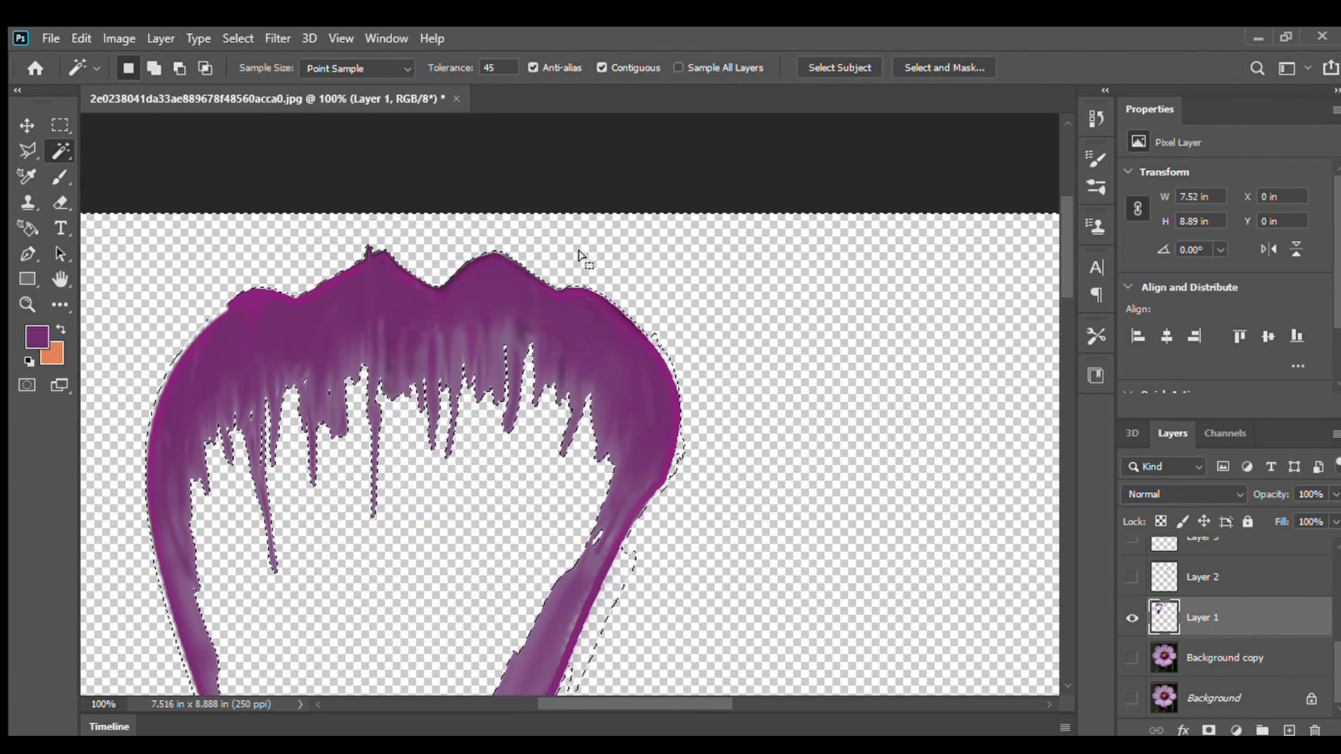
pyautogui.hotkey('ctrl', 'z')
# Erase the dark smears outside the petal's top and right edges within the selection using a 61 px Eraser
pyautogui.press('e')
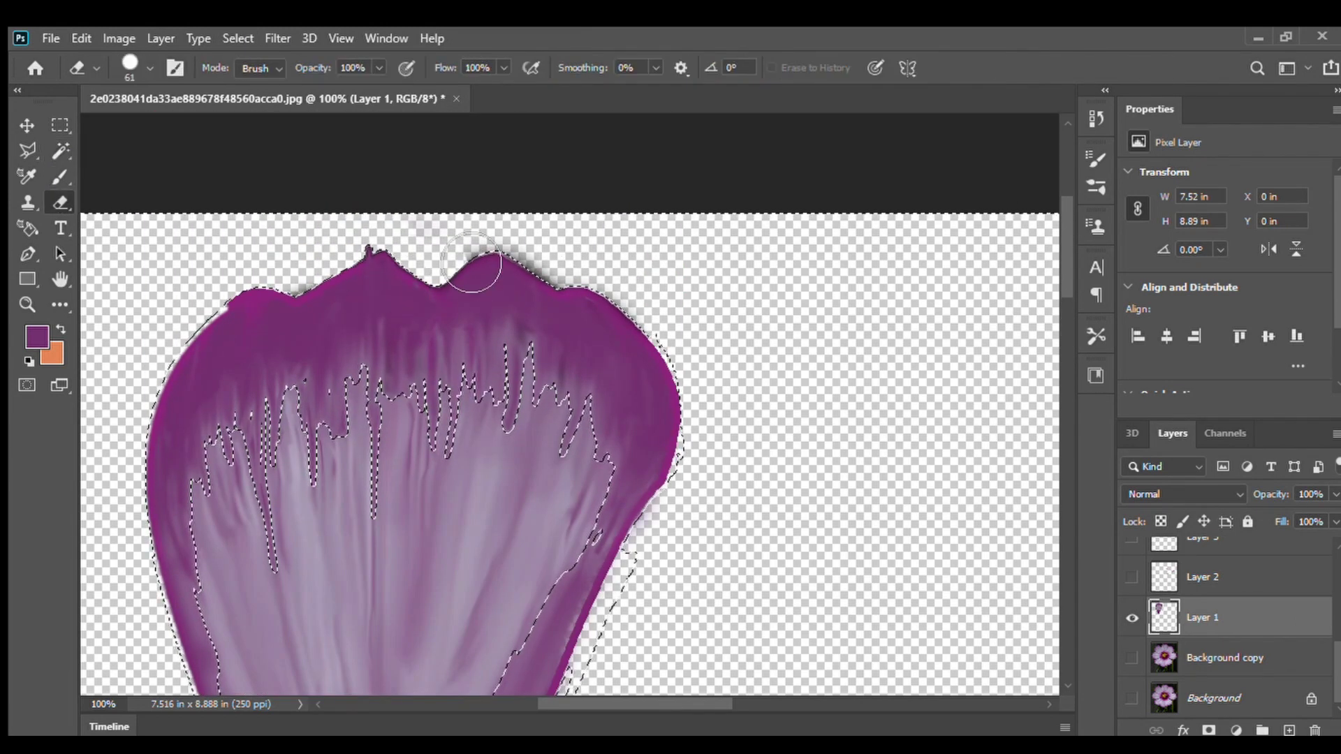
pyautogui.scroll(-3, 626, 393)
pyautogui.scroll(3, 498, 572)
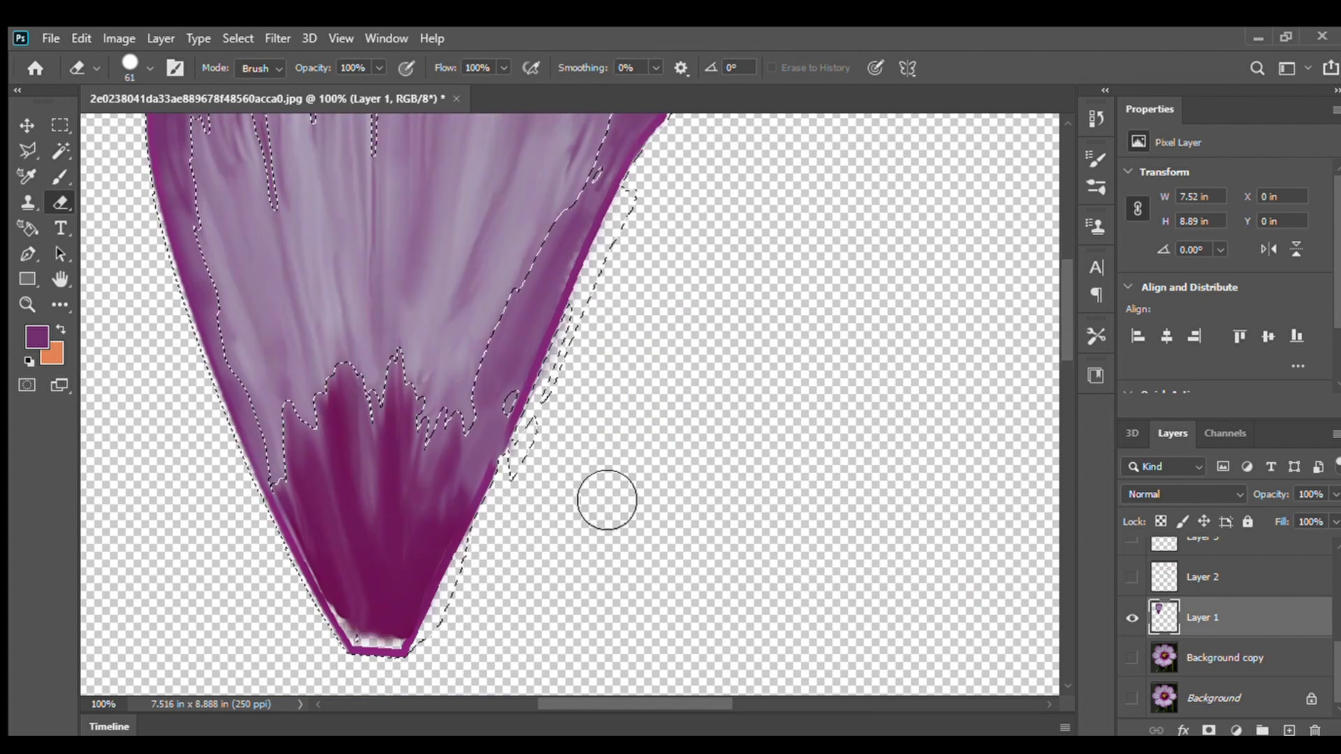
pyautogui.scroll(5, 698, 321)
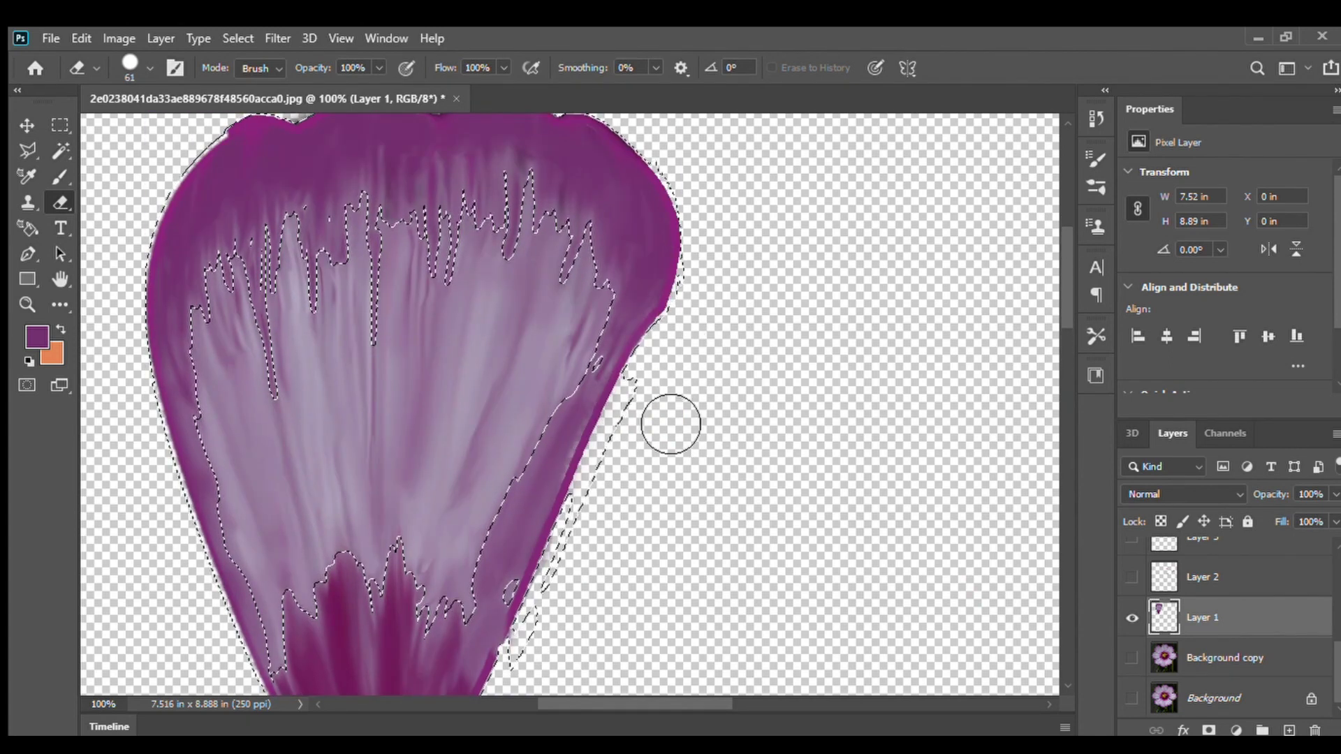
pyautogui.scroll(-5, 559, 524)
pyautogui.scroll(8, 119, 273)
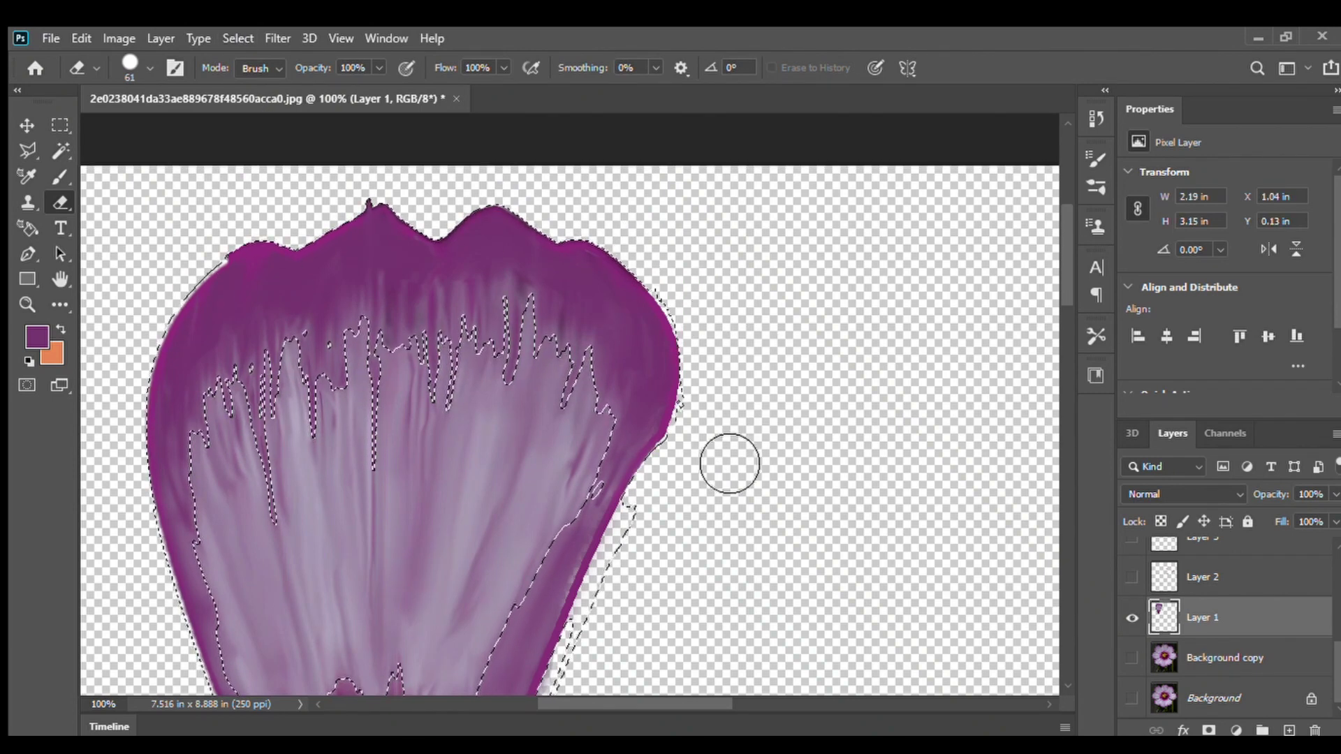
# Erase the paint spilled outside the petal's lower right edge near the base with the 61 px Eraser
pyautogui.scroll(-3, 698, 474)
pyautogui.scroll(-5, 631, 425)
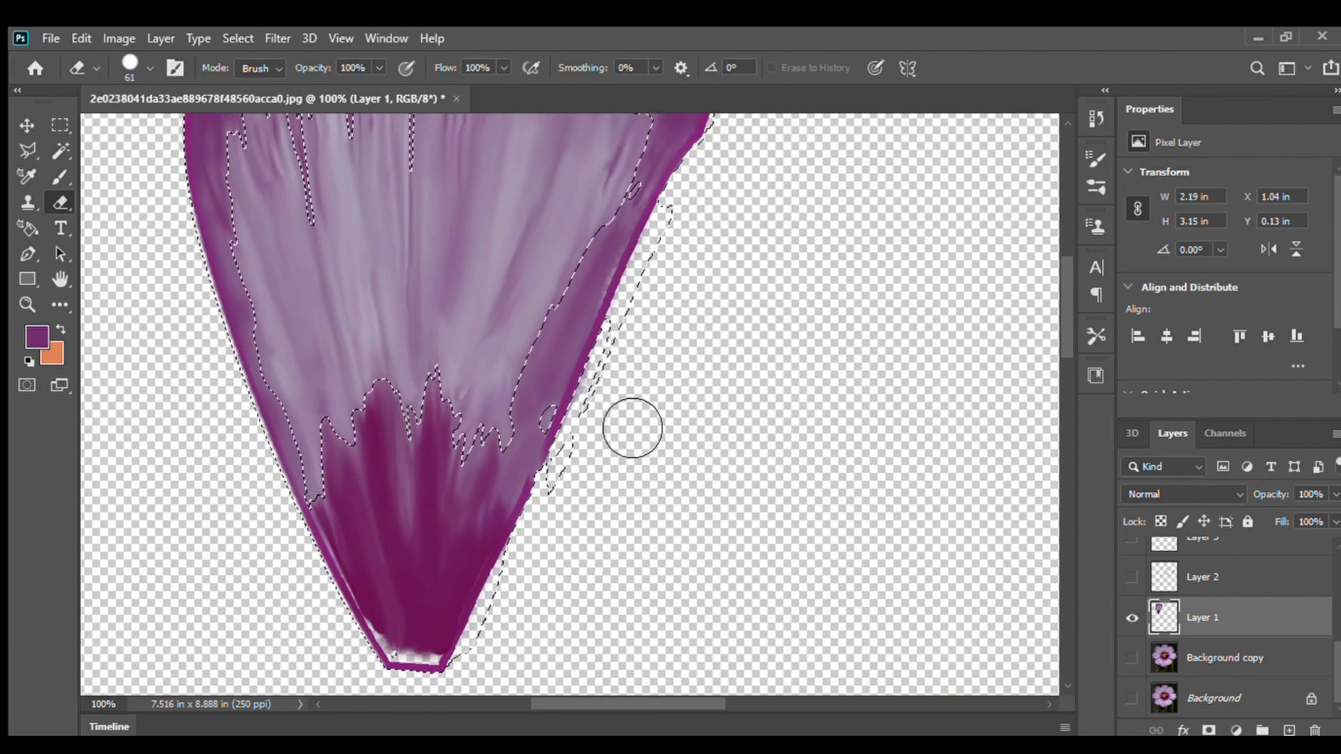
pyautogui.moveTo(494, 628); pyautogui.dragTo(547, 387)
pyautogui.hotkey('ctrl', '+')
pyautogui.hotkey('ctrl', '+')
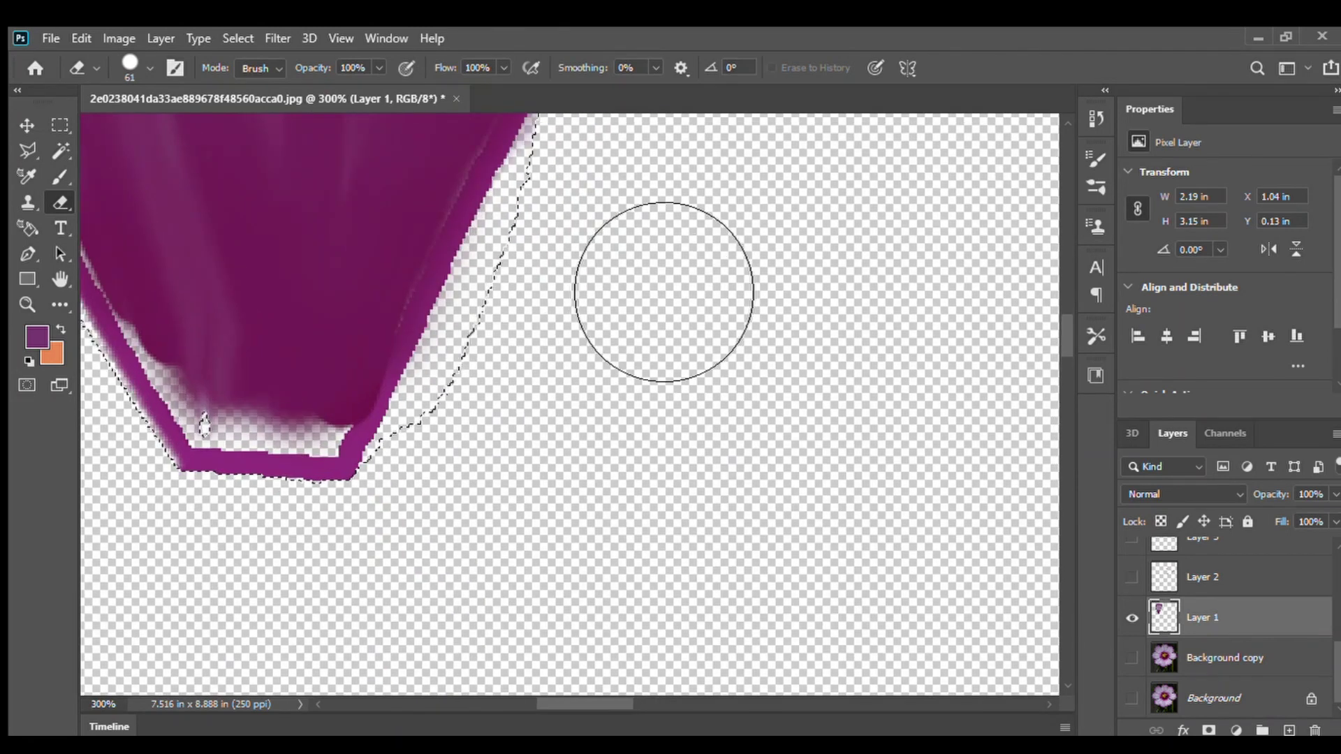
pyautogui.hotkey('ctrl', '-')
pyautogui.scroll(-5, 587, 398)
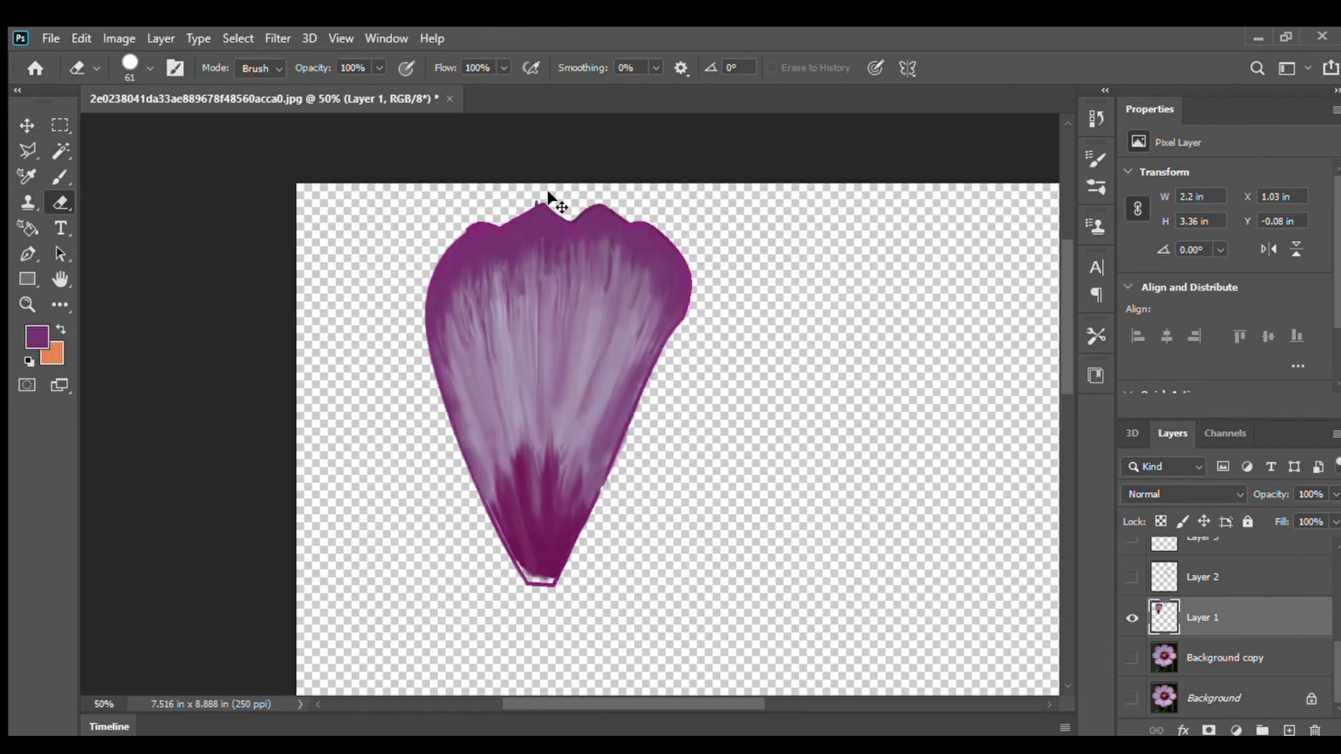
# Erase the dark fringe left along the peaks of the petal's top edge with the 61 px Eraser
pyautogui.scroll(6, 496, 168)
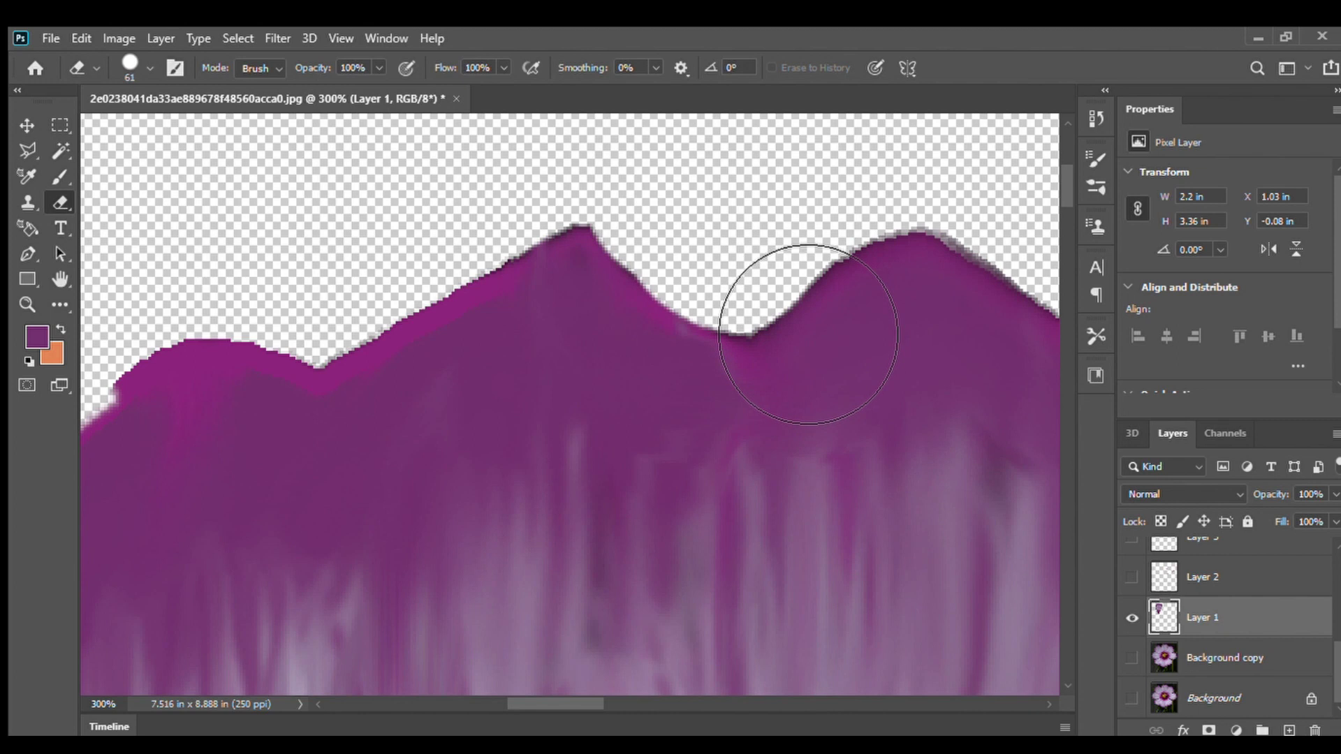
pyautogui.moveTo(808, 334)
pyautogui.mouseDown()
pyautogui.moveTo(856, 286)
pyautogui.moveTo(954, 235)
pyautogui.mouseUp()
pyautogui.moveTo(1035, 272); pyautogui.dragTo(491, 295)
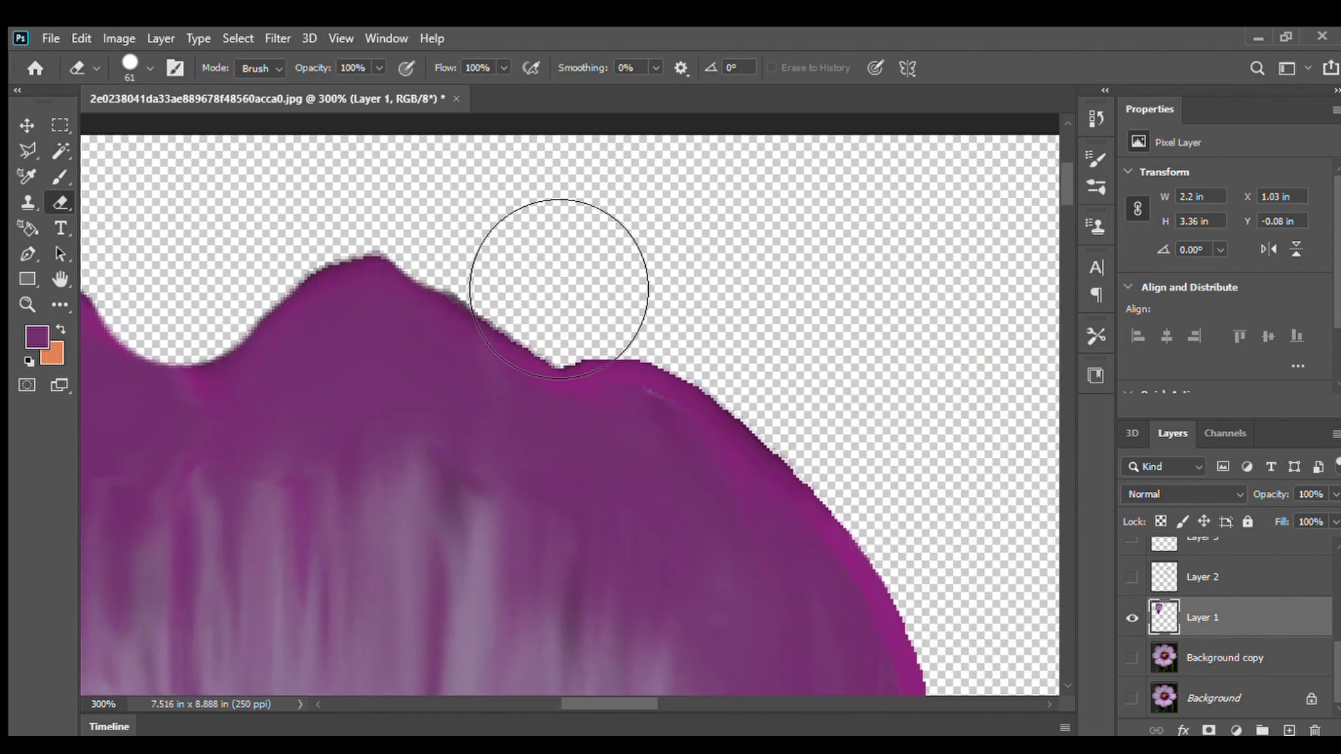
# Show the Background copy layer and move the painted petal over the photo's top centre petal
pyautogui.scroll(-7, 727, 353)
pyautogui.click(1132, 657)
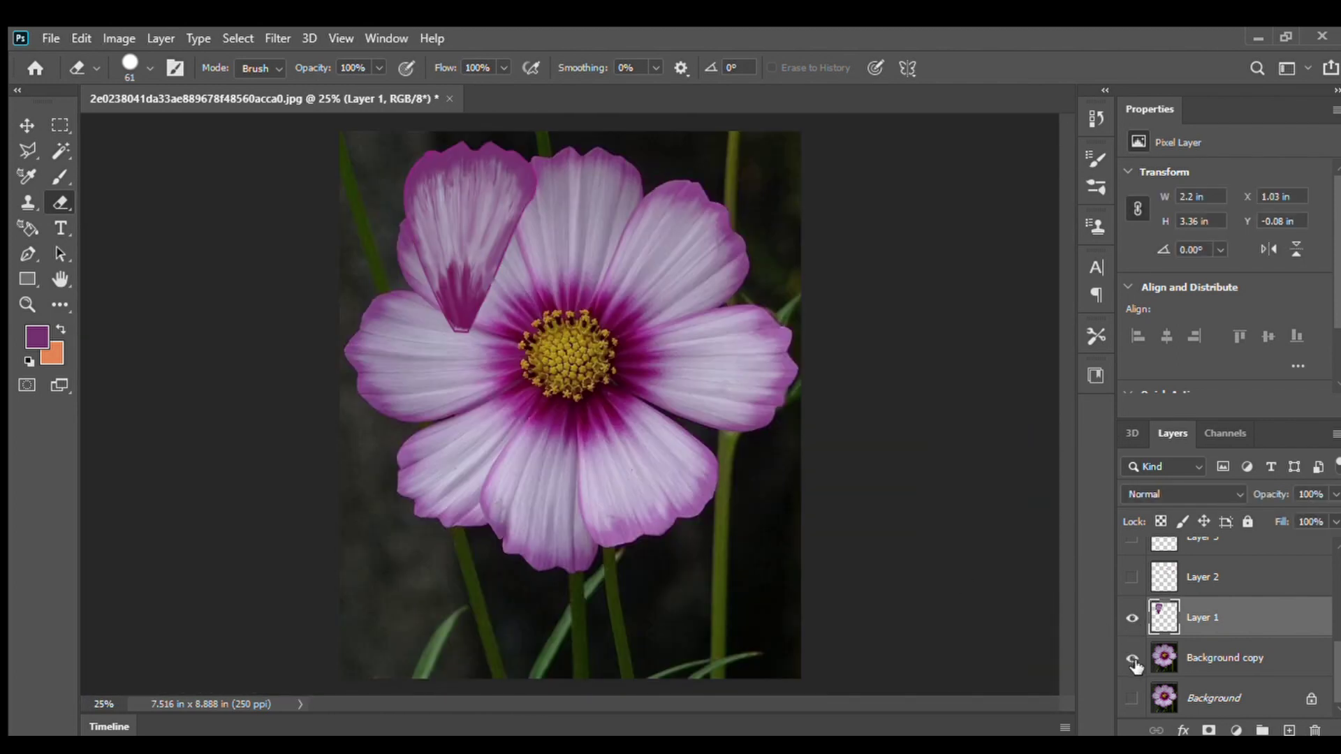
pyautogui.scroll(2, 428, 253)
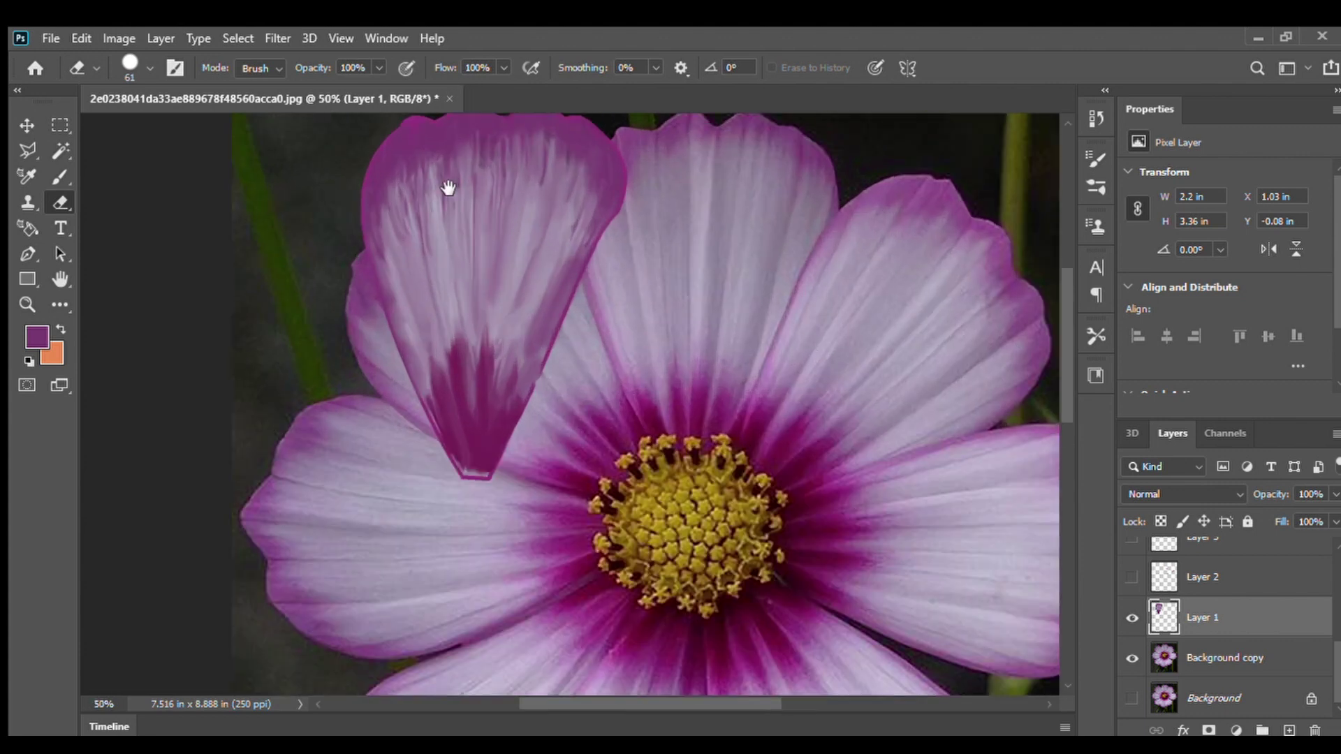
pyautogui.press('v')
pyautogui.moveTo(463, 261); pyautogui.dragTo(688, 254)
# Show Layer 2 instead of Layer 1 and select the inside of its petal outline with the Magic Wand
pyautogui.click(1131, 617)
pyautogui.click(1132, 577)
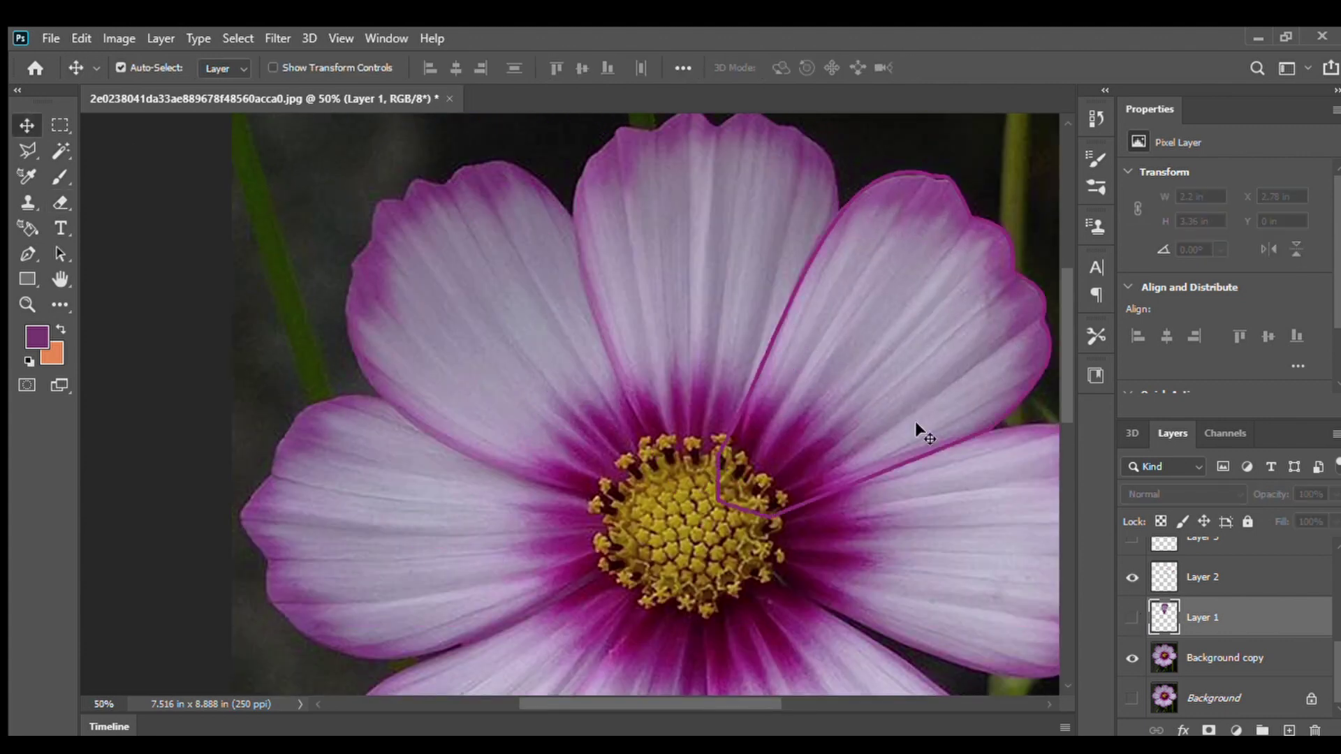
pyautogui.scroll(1, 915, 421)
pyautogui.click(60, 150)
pyautogui.click(665, 412)
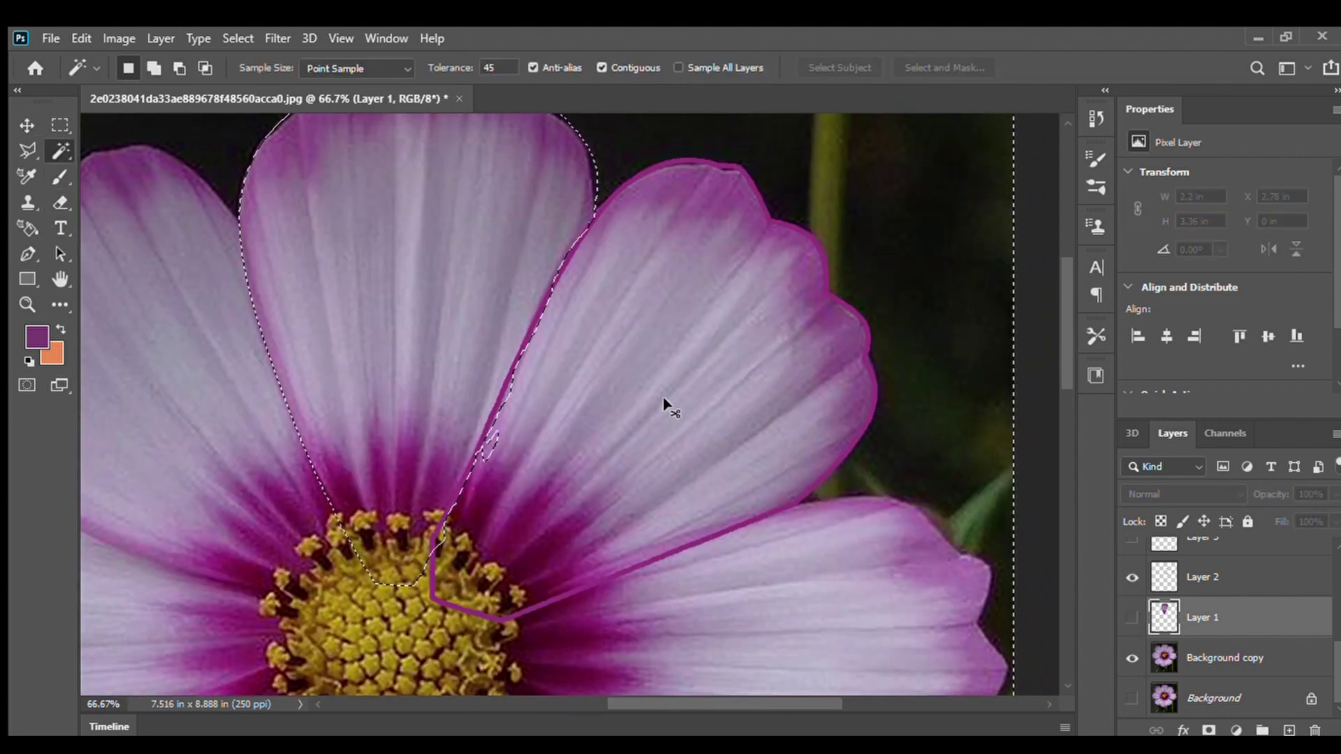
pyautogui.hotkey('ctrl', 'd')
pyautogui.click(1215, 578)
pyautogui.click(777, 404)
pyautogui.scroll(1, 697, 321)
pyautogui.scroll(1, 685, 299)
pyautogui.scroll(-1, 685, 298)
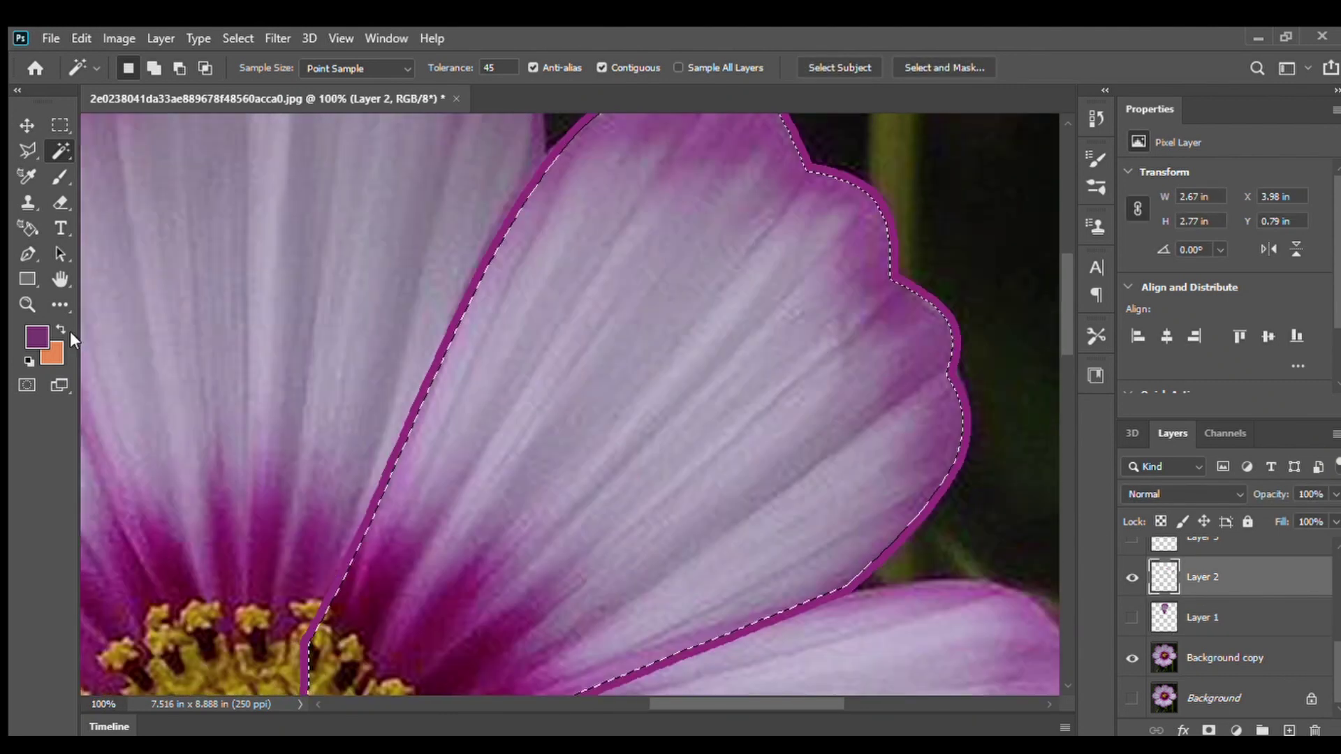
# Paint purple along the Layer 2 petal's scalloped outer edge with short inward strokes, using a 48 px brush at 100% opacity
pyautogui.press('b')
pyautogui.scroll(1, 731, 181)
pyautogui.moveTo(605, 198)
pyautogui.mouseDown()
pyautogui.moveTo(880, 284)
pyautogui.moveTo(889, 557)
pyautogui.mouseUp()
pyautogui.scroll(-3, 889, 488)
pyautogui.moveTo(932, 318); pyautogui.dragTo(882, 370)
pyautogui.moveTo(863, 258); pyautogui.dragTo(813, 297)
pyautogui.scroll(2, 842, 218)
pyautogui.moveTo(796, 203); pyautogui.dragTo(747, 247)
pyautogui.moveTo(748, 164); pyautogui.dragTo(705, 210)
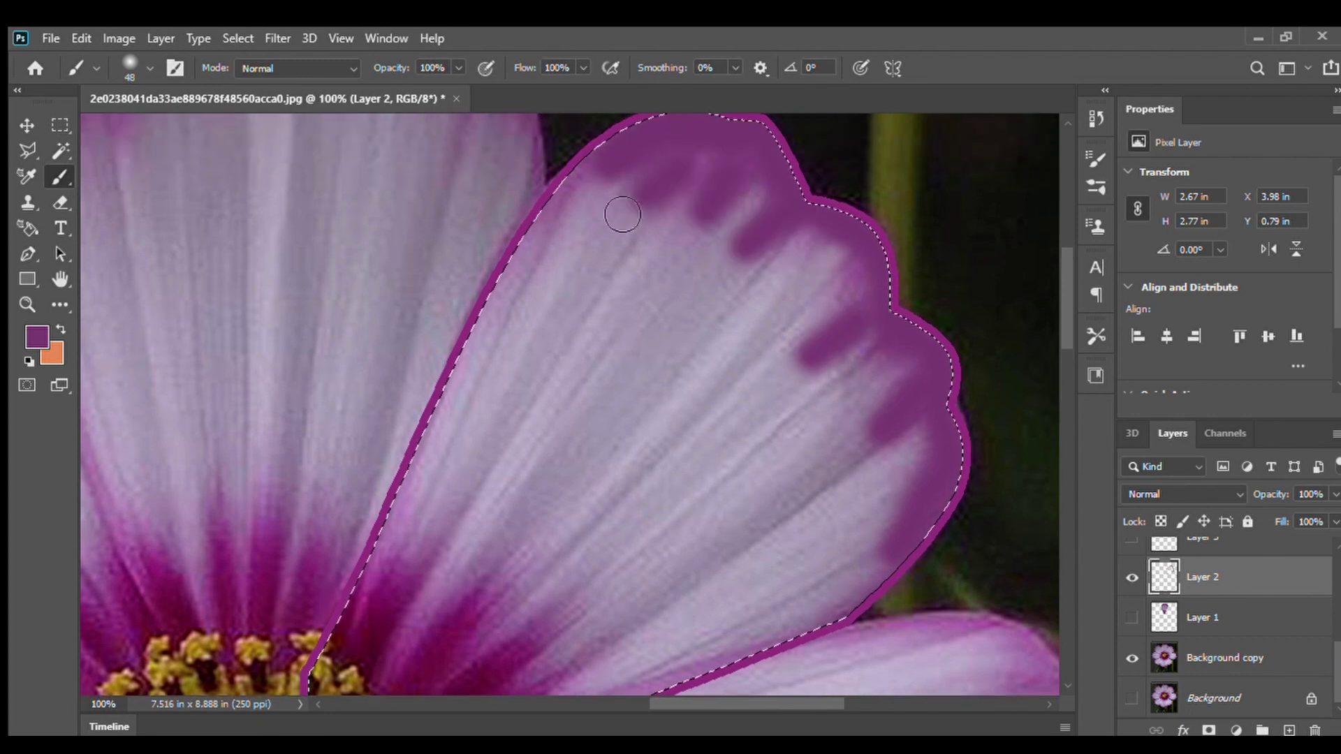
# Paint purple along the two long sides of the Layer 2 petal down toward its base
pyautogui.moveTo(592, 173); pyautogui.dragTo(400, 517)
pyautogui.scroll(-3, 433, 356)
pyautogui.moveTo(889, 416); pyautogui.dragTo(549, 550)
# Sample the dark maroon from the photo petal's base and paint the Layer 2 petal's base with outward strokes
pyautogui.keyDown('alt'); pyautogui.click(435, 572); pyautogui.keyUp('alt')
pyautogui.keyDown('alt'); pyautogui.click(943, 317); pyautogui.keyUp('alt')
pyautogui.moveTo(549, 489); pyautogui.dragTo(491, 510)
pyautogui.moveTo(515, 411); pyautogui.dragTo(456, 465)
pyautogui.moveTo(434, 398); pyautogui.dragTo(393, 478)
pyautogui.keyDown('alt'); pyautogui.click(461, 572); pyautogui.keyUp('alt')
pyautogui.moveTo(577, 493)
pyautogui.mouseDown()
pyautogui.moveTo(363, 583)
pyautogui.moveTo(551, 455)
pyautogui.moveTo(369, 585)
pyautogui.moveTo(503, 406)
pyautogui.moveTo(345, 573)
pyautogui.moveTo(426, 411)
pyautogui.moveTo(354, 563)
pyautogui.moveTo(398, 390)
pyautogui.mouseUp()
# Sample the pale lavender from the photo petal and paint long strokes over the middle of the Layer 2 petal
pyautogui.scroll(3, 447, 386)
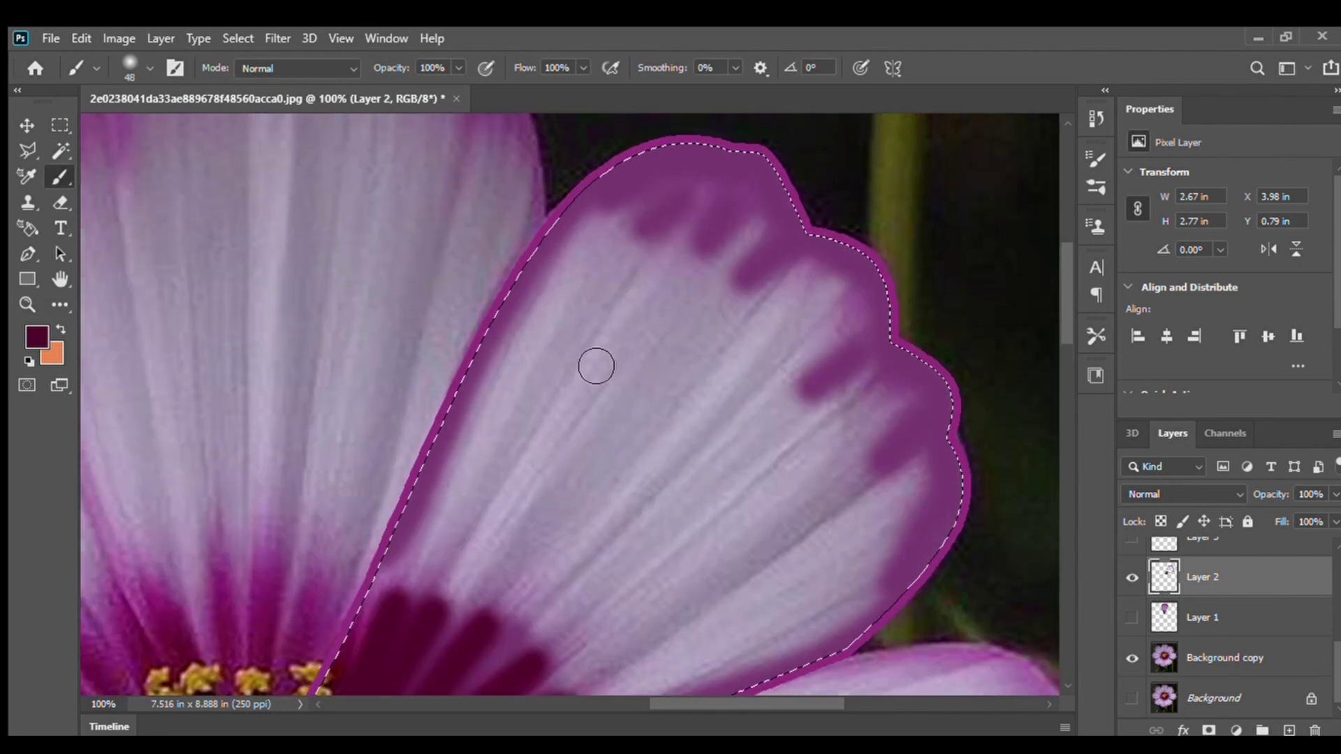
pyautogui.keyDown('alt'); pyautogui.click(662, 370); pyautogui.keyUp('alt')
pyautogui.moveTo(657, 342)
pyautogui.mouseDown()
pyautogui.moveTo(626, 285)
pyautogui.moveTo(440, 554)
pyautogui.moveTo(763, 293)
pyautogui.moveTo(514, 614)
pyautogui.moveTo(696, 550)
pyautogui.moveTo(567, 648)
pyautogui.mouseUp()
pyautogui.moveTo(655, 553); pyautogui.dragTo(632, 353)
pyautogui.moveTo(779, 397)
pyautogui.mouseDown()
pyautogui.moveTo(565, 563)
pyautogui.moveTo(901, 317)
pyautogui.moveTo(813, 318)
pyautogui.mouseUp()
pyautogui.scroll(3, 781, 268)
pyautogui.moveTo(782, 268); pyautogui.dragTo(726, 182)
# Hide the Background copy layer and fill the remaining gaps in the petal's middle with lavender
pyautogui.click(1132, 657)
pyautogui.moveTo(859, 353)
pyautogui.mouseDown()
pyautogui.moveTo(500, 430)
pyautogui.moveTo(443, 454)
pyautogui.moveTo(537, 647)
pyautogui.mouseUp()
pyautogui.scroll(-2, 537, 647)
pyautogui.moveTo(709, 547)
pyautogui.mouseDown()
pyautogui.moveTo(455, 681)
pyautogui.moveTo(778, 172)
pyautogui.mouseUp()
pyautogui.scroll(3, 778, 171)
pyautogui.moveTo(647, 239); pyautogui.dragTo(602, 287)
# Sample the petal's purple rim colour and fill the gaps along its outer edge and lower side
pyautogui.keyDown('alt'); pyautogui.click(635, 184); pyautogui.keyUp('alt')
pyautogui.moveTo(635, 186)
pyautogui.mouseDown()
pyautogui.moveTo(590, 262)
pyautogui.moveTo(495, 350)
pyautogui.moveTo(729, 199)
pyautogui.moveTo(833, 314)
pyautogui.moveTo(872, 594)
pyautogui.mouseUp()
pyautogui.scroll(-3, 930, 404)
pyautogui.moveTo(931, 404); pyautogui.dragTo(712, 602)
# Sample the dark maroon from the petal's base, fill the gaps there and shade parts of the scalloped rim
pyautogui.scroll(-3, 517, 614)
pyautogui.keyDown('alt'); pyautogui.click(305, 496); pyautogui.keyUp('alt')
pyautogui.moveTo(305, 502)
pyautogui.mouseDown()
pyautogui.moveTo(551, 475)
pyautogui.moveTo(260, 552)
pyautogui.moveTo(389, 449)
pyautogui.moveTo(338, 548)
pyautogui.moveTo(481, 393)
pyautogui.mouseUp()
pyautogui.scroll(3, 584, 515)
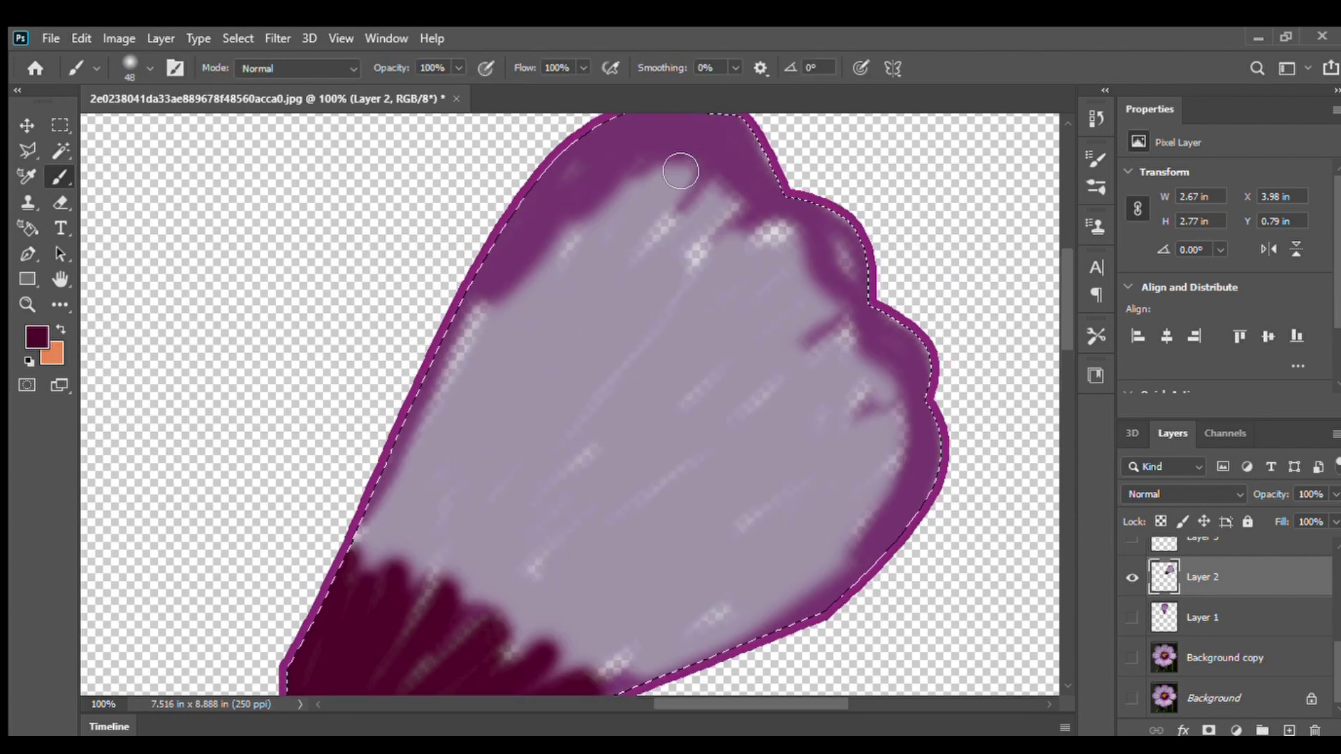
pyautogui.scroll(1, 767, 276)
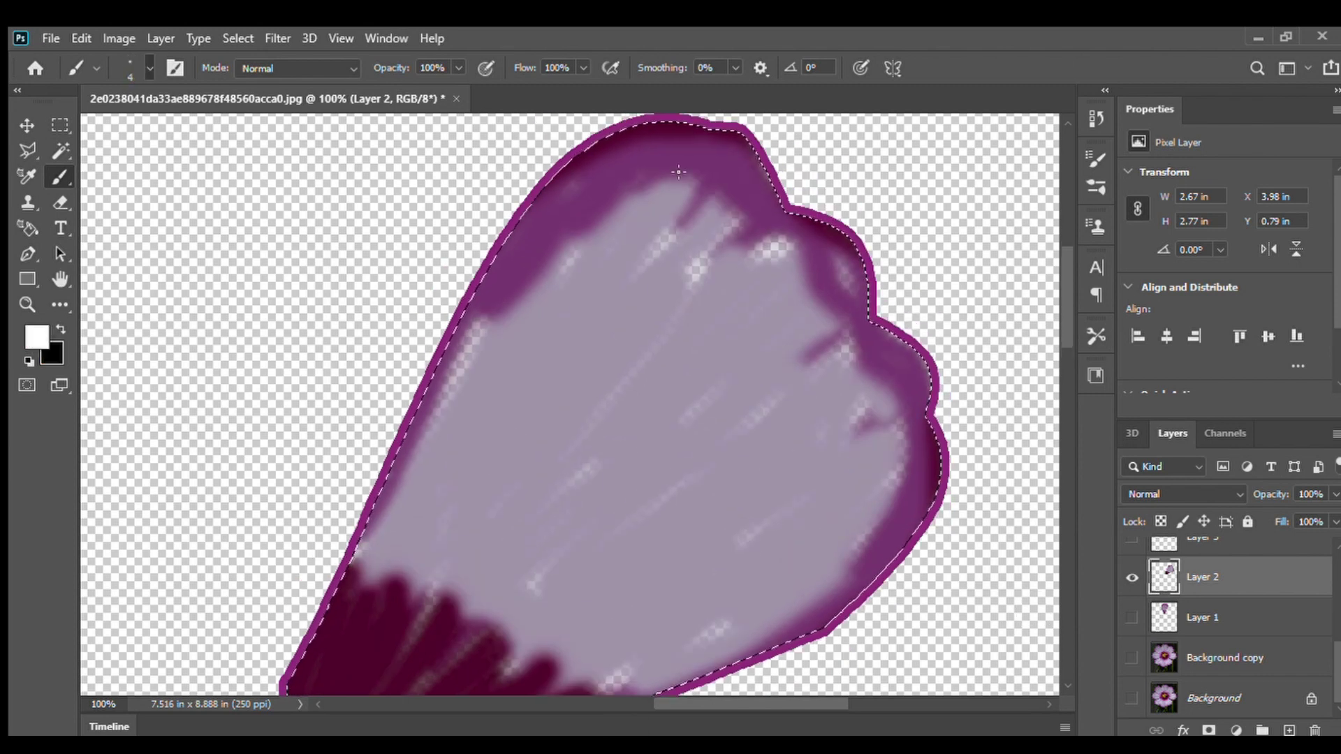
# Draw straight white veins with a size 4 brush, fanning between the maroon base and the scalloped rim of the Layer 2 petal
pyautogui.scroll(-1, 374, 651)
pyautogui.moveTo(331, 644); pyautogui.dragTo(687, 103)
pyautogui.scroll(1, 671, 174)
pyautogui.moveTo(367, 669); pyautogui.dragTo(717, 192)
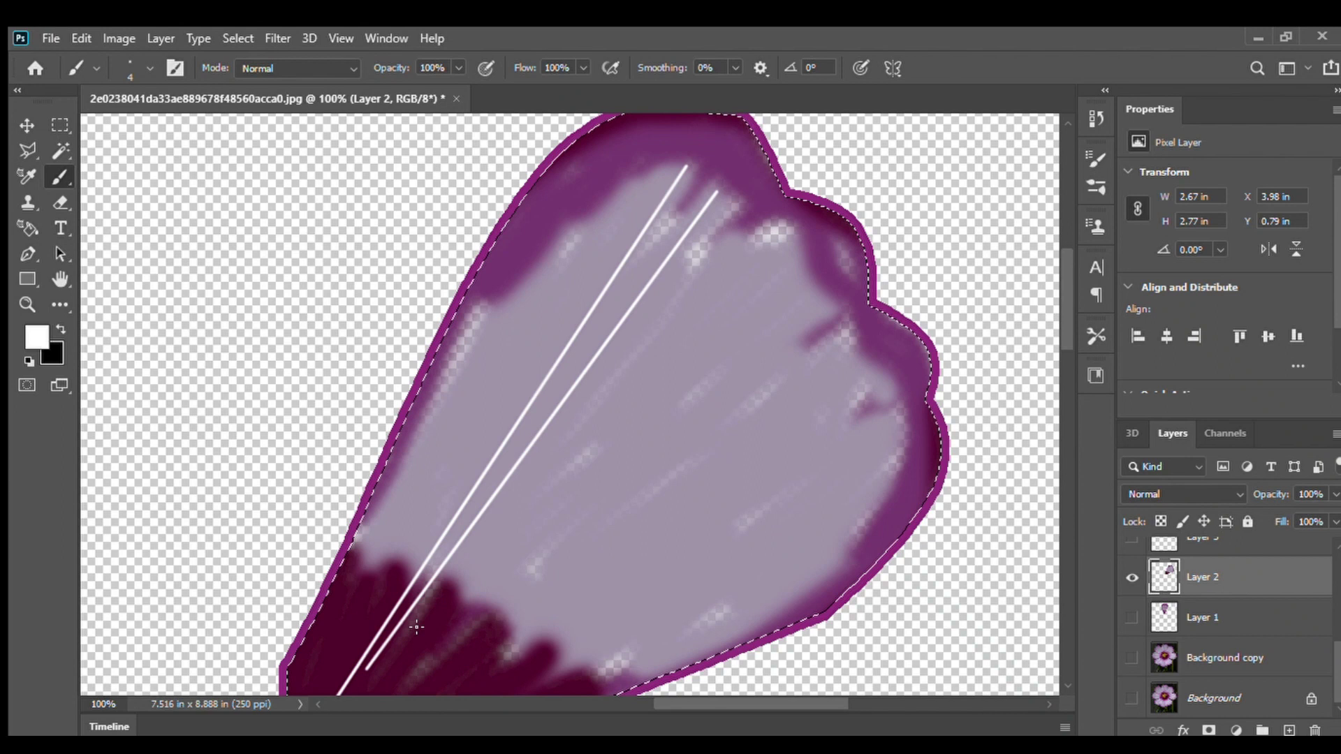
pyautogui.keyDown('shift'); pyautogui.click(395, 669); pyautogui.keyUp('shift')
pyautogui.click(804, 254)
pyautogui.keyDown('shift'); pyautogui.click(430, 682); pyautogui.keyUp('shift')
pyautogui.click(836, 292)
pyautogui.scroll(-1, 503, 634)
pyautogui.keyDown('shift'); pyautogui.click(430, 650); pyautogui.keyUp('shift')
pyautogui.click(860, 298)
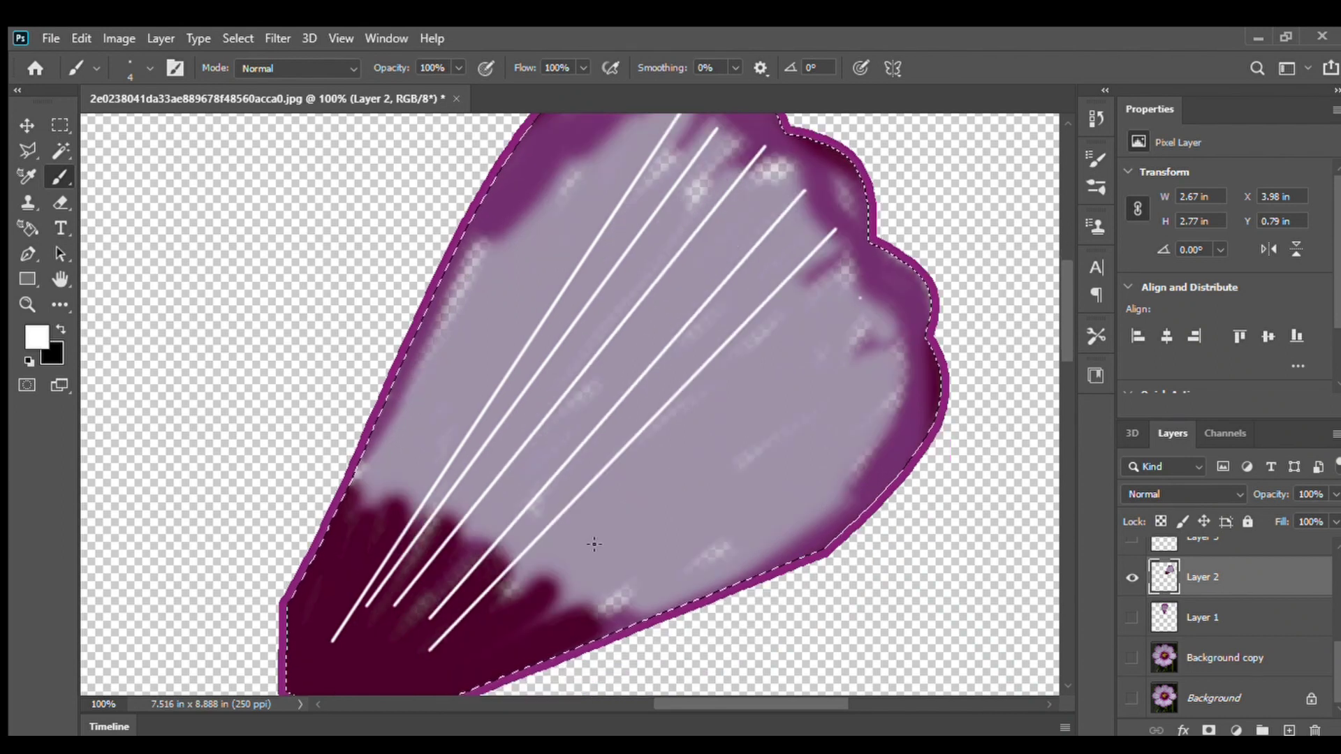
pyautogui.keyDown('shift'); pyautogui.click(456, 652); pyautogui.keyUp('shift')
pyautogui.click(487, 648)
pyautogui.keyDown('shift'); pyautogui.click(896, 322); pyautogui.keyUp('shift')
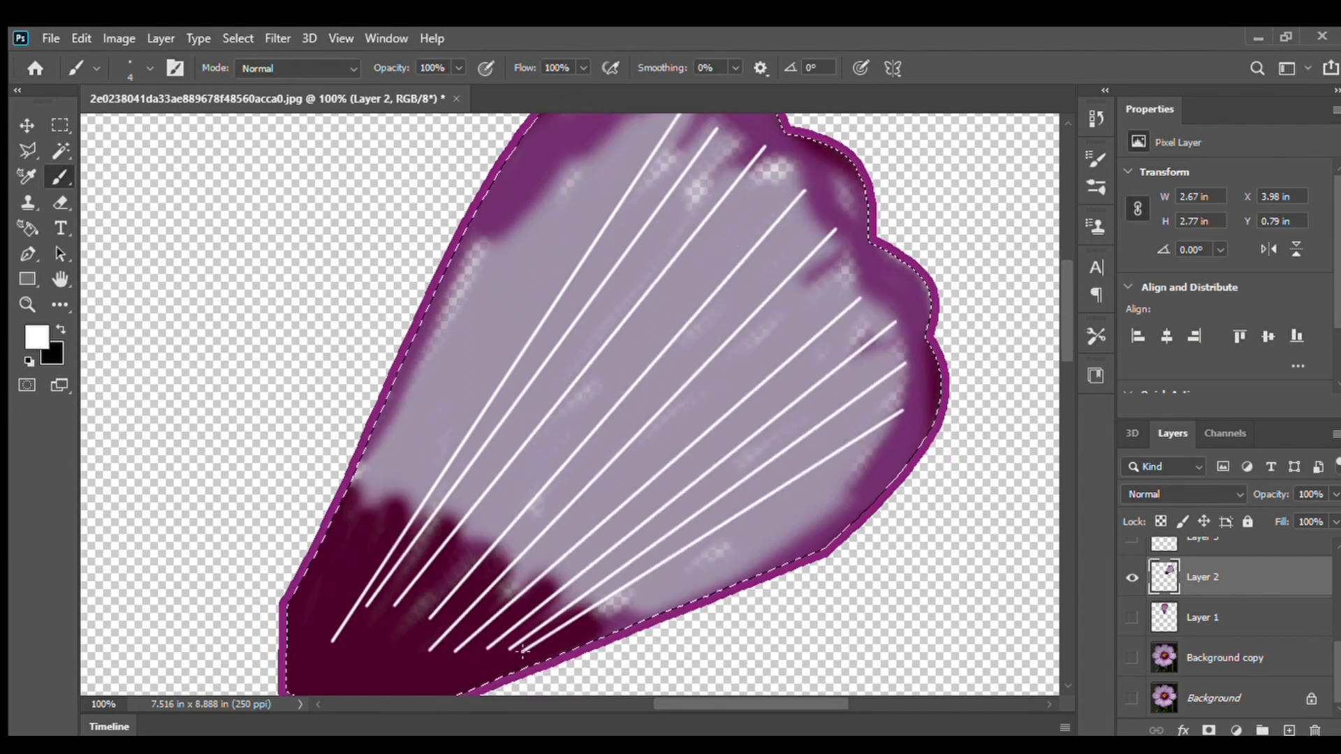
# Add two more straight white veins from the rim to the base along the petal's left side
pyautogui.scroll(1, 602, 202)
pyautogui.click(606, 190)
pyautogui.keyDown('shift'); pyautogui.click(328, 667); pyautogui.keyUp('shift')
pyautogui.click(516, 258)
pyautogui.keyDown('shift'); pyautogui.click(332, 636); pyautogui.keyUp('shift')
pyautogui.scroll(-1, 342, 628)
# Smudge the pale gaps and vein tips near the scalloped rim with a soft size 56 brush at 14% strength
pyautogui.press('i')
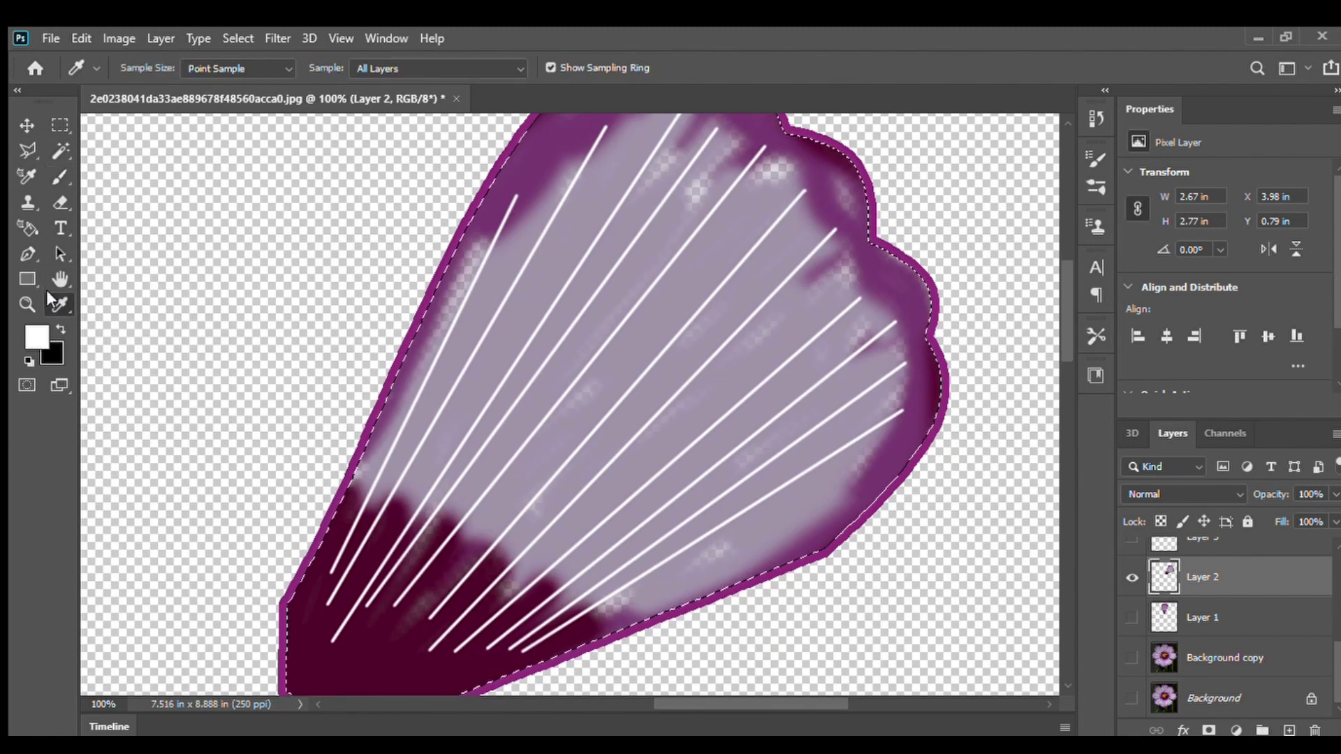
pyautogui.click(132, 539)
pyautogui.scroll(3, 618, 220)
pyautogui.moveTo(732, 236); pyautogui.dragTo(701, 311)
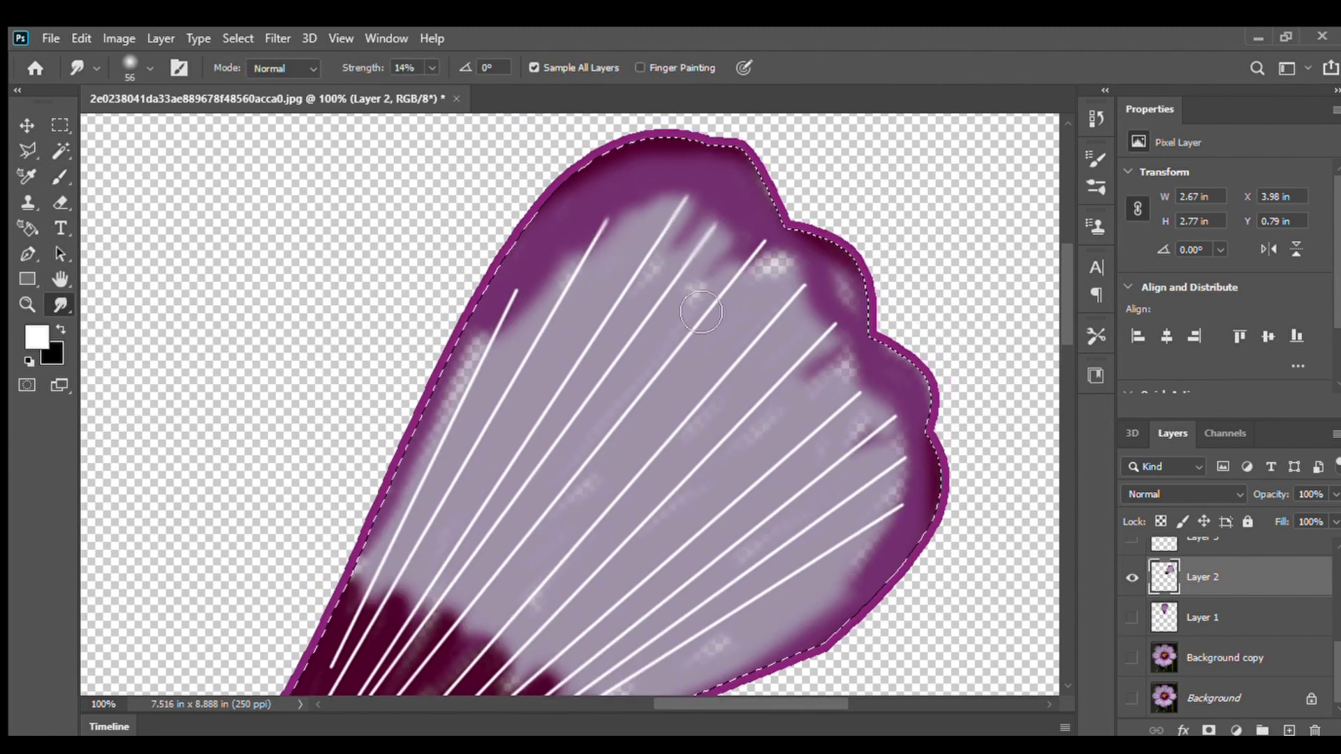
pyautogui.moveTo(824, 269); pyautogui.dragTo(772, 318)
pyautogui.moveTo(849, 350); pyautogui.dragTo(796, 391)
pyautogui.moveTo(883, 405); pyautogui.dragTo(816, 461)
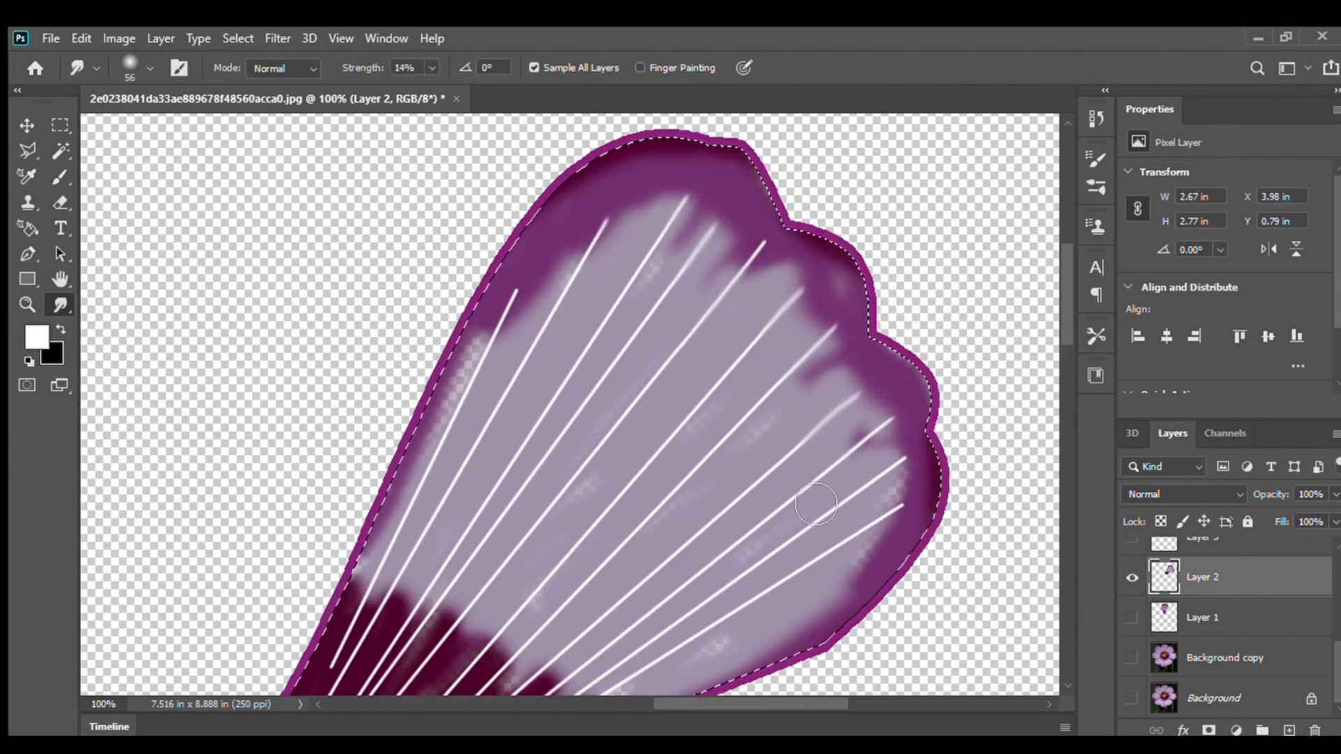
# Set the Smudge tool to size 1 and 100% strength and pull thin purple lines from the rim down into the lavender
pyautogui.scroll(-2, 863, 497)
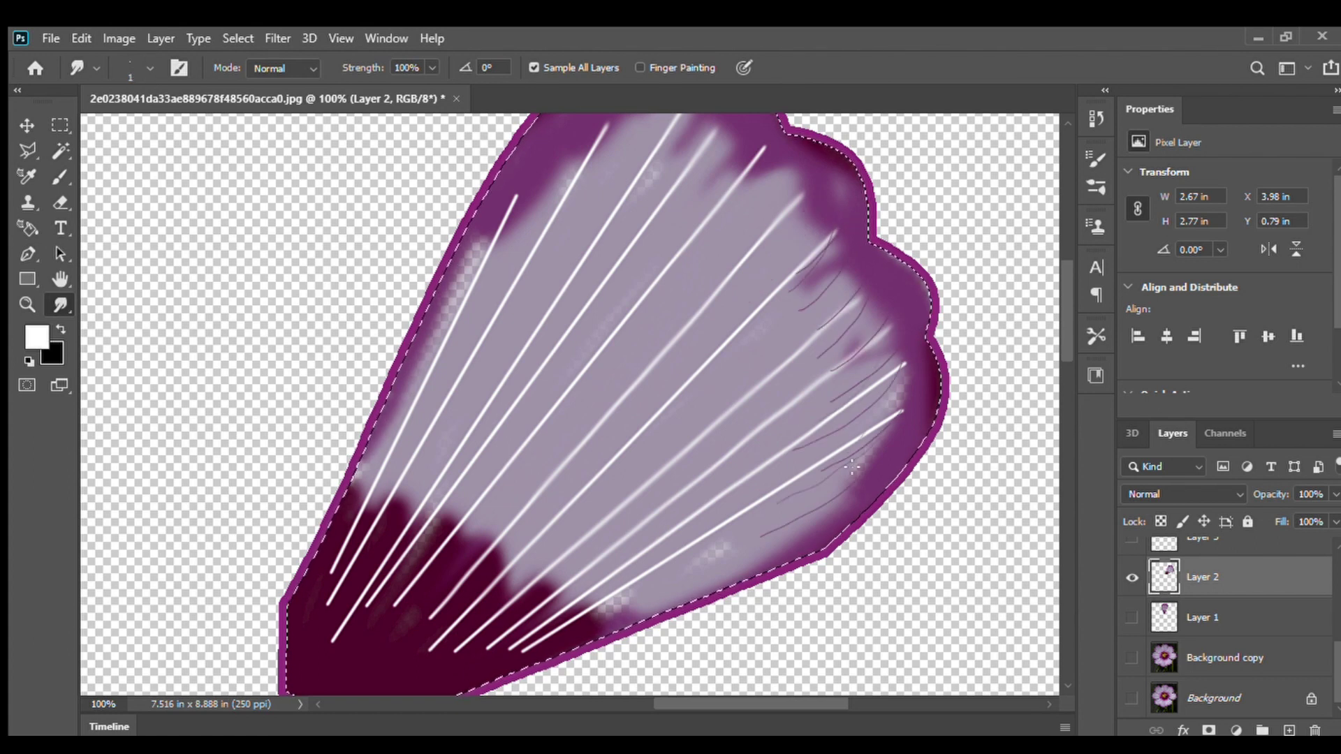
pyautogui.scroll(2, 802, 189)
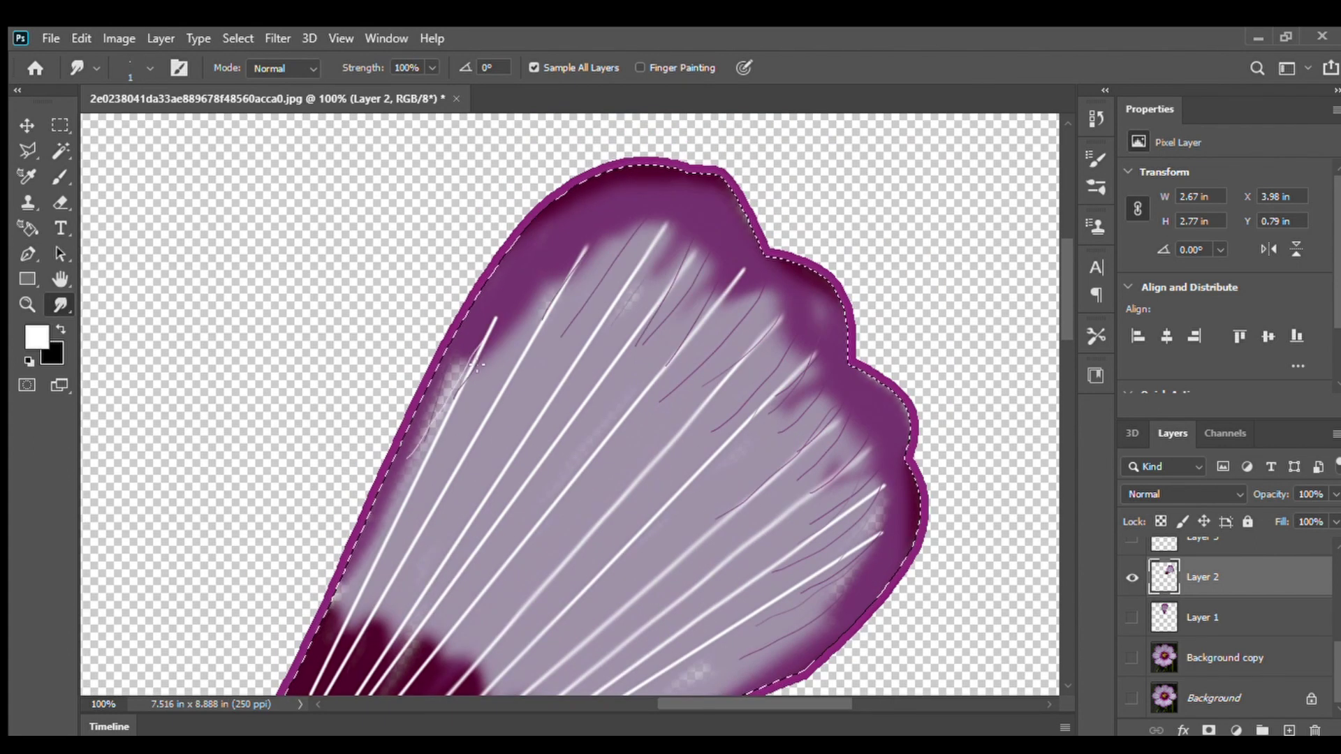
pyautogui.moveTo(621, 231); pyautogui.dragTo(484, 454)
pyautogui.moveTo(637, 235); pyautogui.dragTo(414, 581)
pyautogui.moveTo(688, 246); pyautogui.dragTo(483, 561)
pyautogui.moveTo(693, 302); pyautogui.dragTo(496, 568)
pyautogui.moveTo(760, 290); pyautogui.dragTo(505, 606)
pyautogui.moveTo(777, 334); pyautogui.dragTo(552, 599)
pyautogui.scroll(-2, 796, 361)
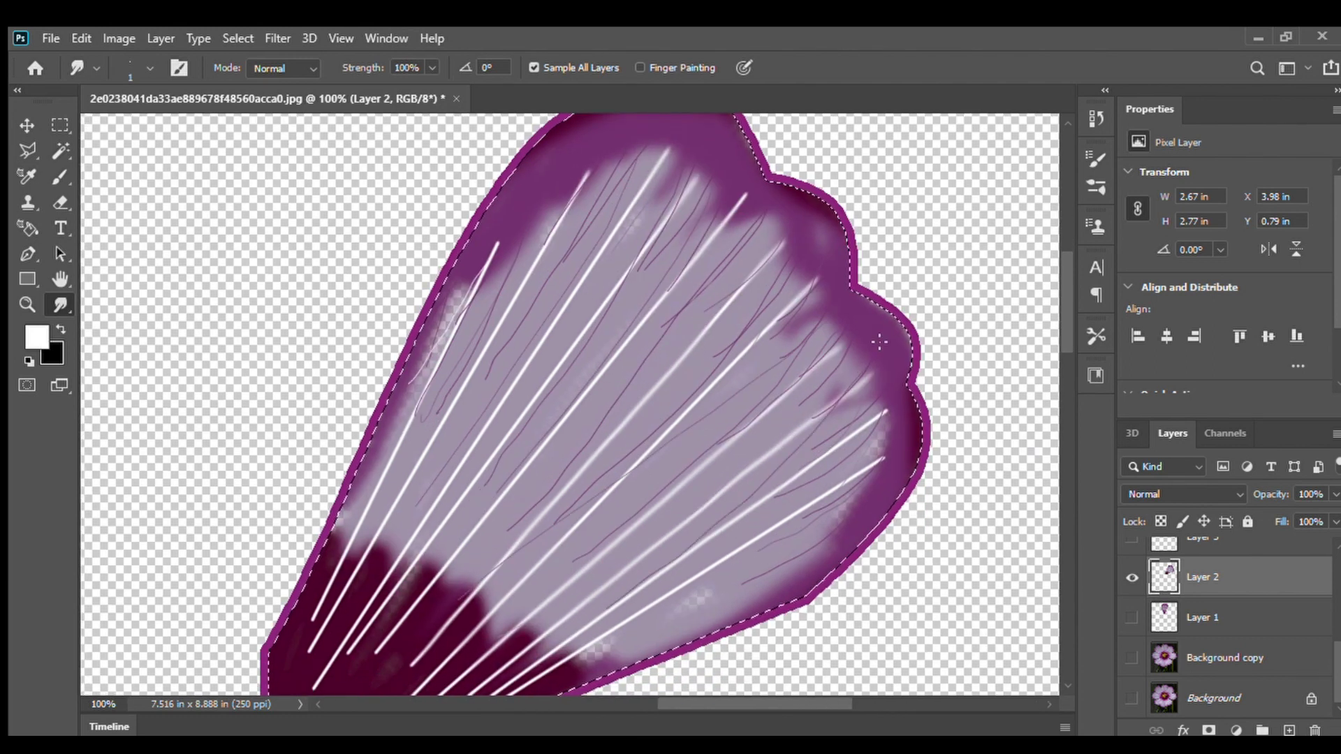
pyautogui.moveTo(857, 505); pyautogui.dragTo(644, 641)
pyautogui.moveTo(868, 477); pyautogui.dragTo(650, 610)
pyautogui.moveTo(828, 538); pyautogui.dragTo(621, 661)
# Smudge thin maroon lines upward from the petal's dark base between the white veins in the middle
pyautogui.moveTo(629, 600); pyautogui.dragTo(690, 442)
pyautogui.moveTo(547, 476); pyautogui.dragTo(595, 411)
pyautogui.moveTo(511, 434); pyautogui.dragTo(560, 329)
pyautogui.moveTo(442, 389); pyautogui.dragTo(503, 275)
pyautogui.moveTo(414, 395); pyautogui.dragTo(465, 268)
pyautogui.moveTo(417, 493); pyautogui.dragTo(513, 276)
pyautogui.moveTo(458, 447); pyautogui.dragTo(542, 292)
pyautogui.moveTo(503, 440); pyautogui.dragTo(590, 284)
pyautogui.moveTo(504, 475); pyautogui.dragTo(683, 266)
pyautogui.moveTo(541, 442); pyautogui.dragTo(813, 269)
pyautogui.moveTo(567, 483); pyautogui.dragTo(689, 376)
pyautogui.moveTo(594, 496)
pyautogui.mouseDown()
pyautogui.moveTo(681, 431)
pyautogui.moveTo(711, 436)
pyautogui.mouseUp()
# Smudge thin pale lines from the petal's lavender middle outward into the purple rim
pyautogui.moveTo(851, 308); pyautogui.dragTo(753, 518)
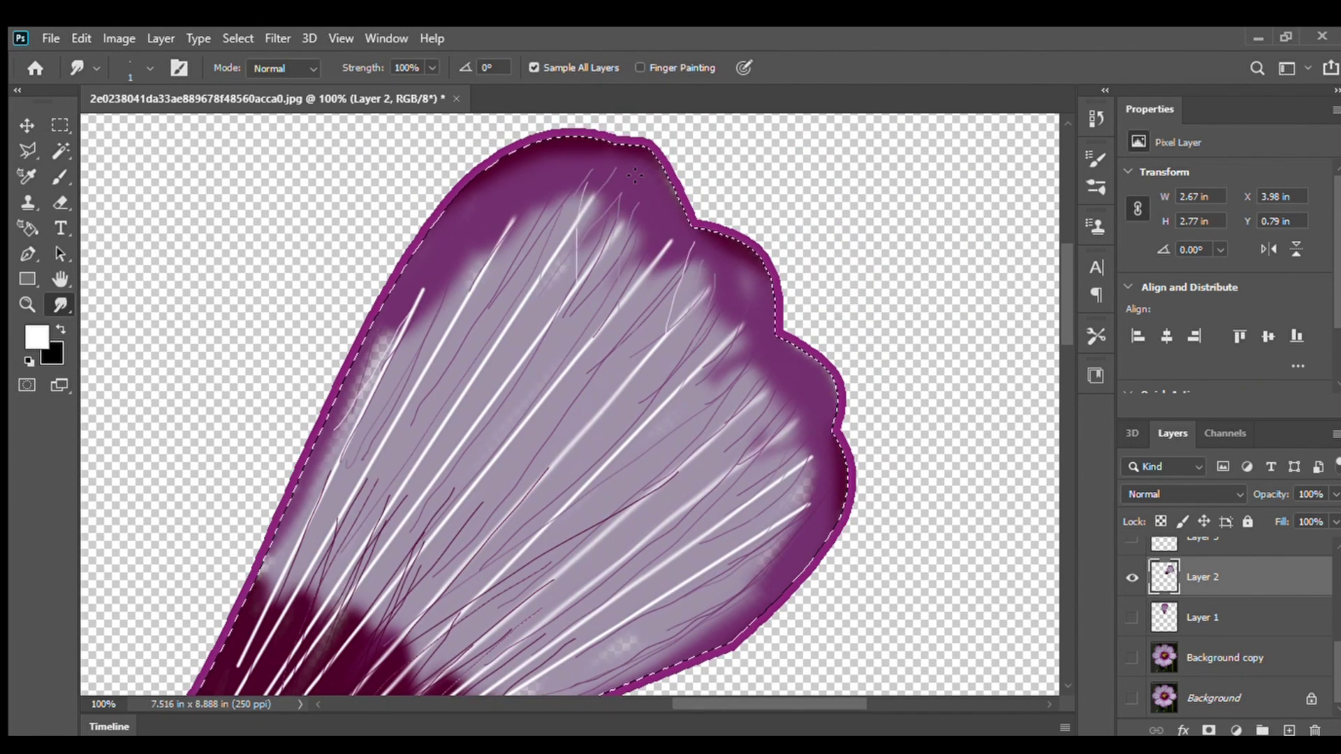
pyautogui.moveTo(473, 265); pyautogui.dragTo(507, 188)
pyautogui.moveTo(448, 285); pyautogui.dragTo(470, 226)
pyautogui.moveTo(434, 318); pyautogui.dragTo(466, 211)
pyautogui.moveTo(619, 306); pyautogui.dragTo(670, 213)
pyautogui.moveTo(657, 300); pyautogui.dragTo(685, 236)
pyautogui.moveTo(709, 337); pyautogui.dragTo(740, 301)
pyautogui.moveTo(734, 394); pyautogui.dragTo(787, 343)
pyautogui.moveTo(760, 427); pyautogui.dragTo(816, 374)
# Set the Smudge tool to size 45 and 13% strength and soften the thin lines and white veins across the petal
pyautogui.scroll(-3, 570, 438)
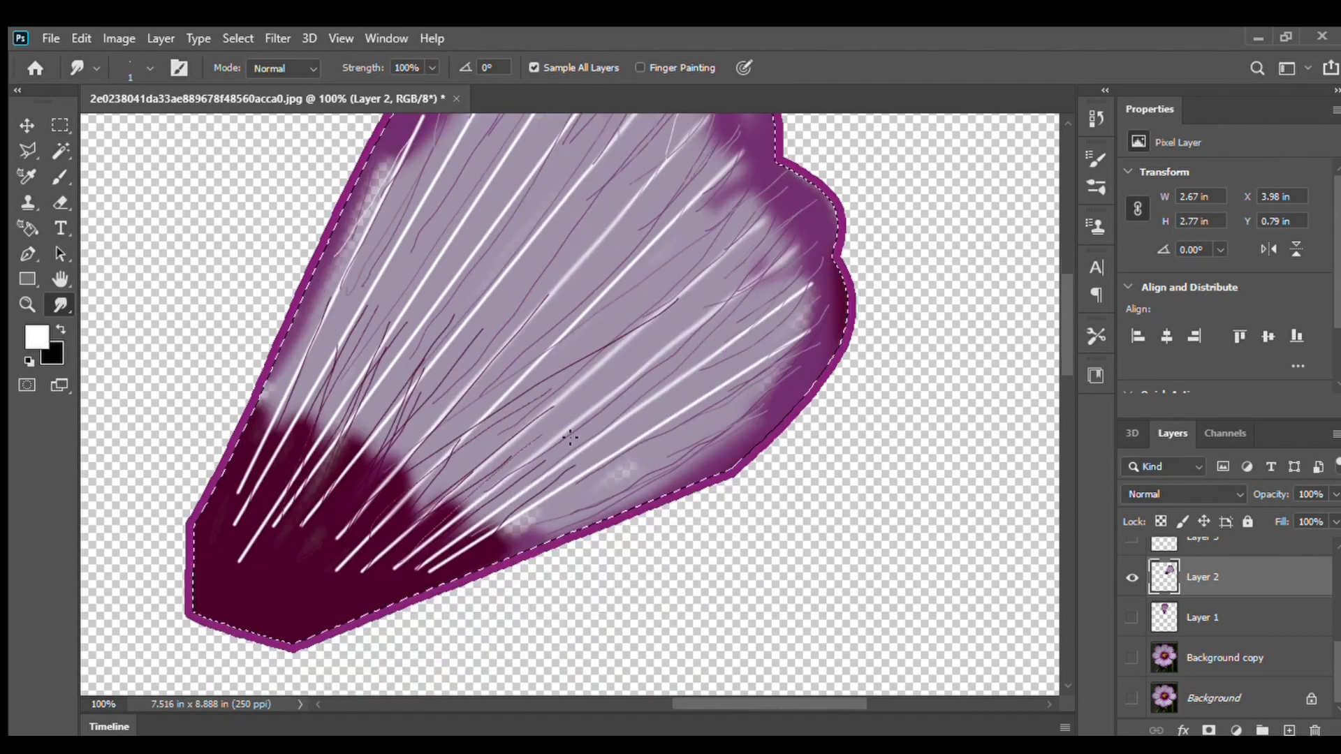
pyautogui.moveTo(127, 120); pyautogui.dragTo(145, 120)
pyautogui.click(429, 64)
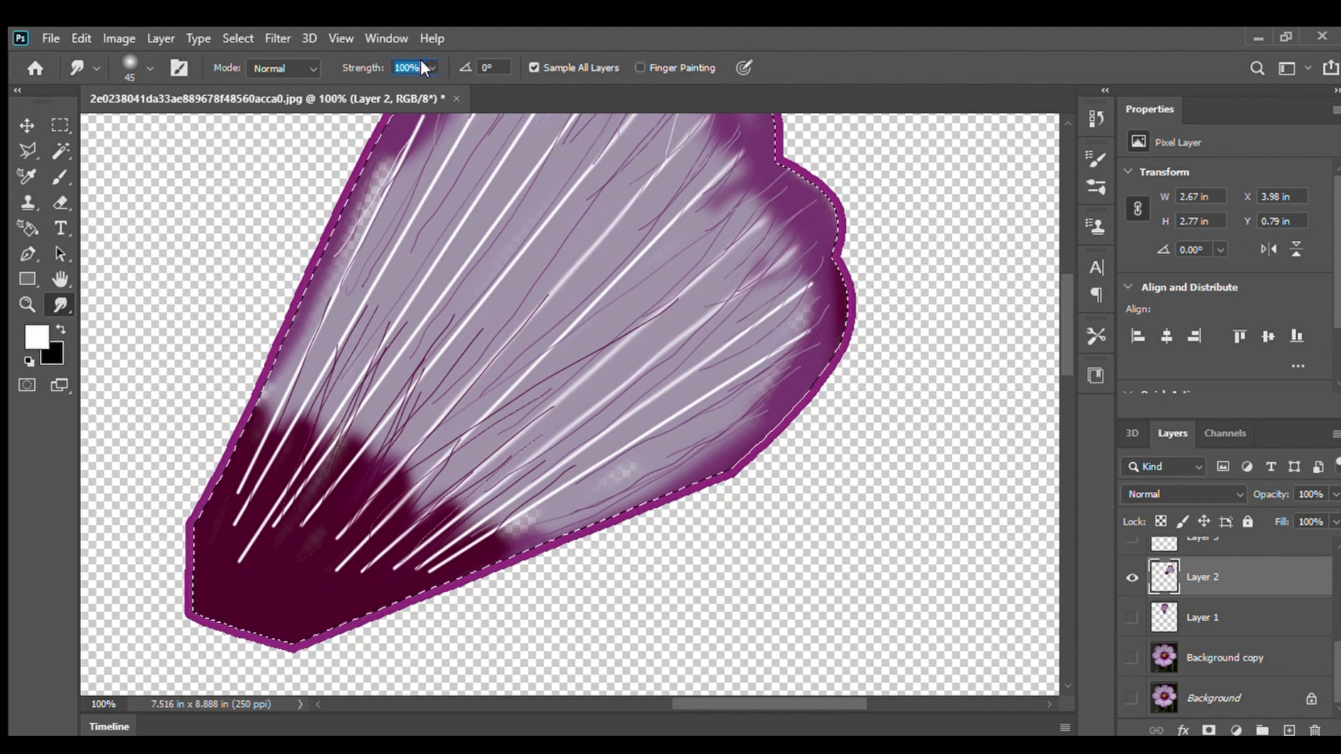
pyautogui.moveTo(472, 87); pyautogui.dragTo(404, 86)
pyautogui.scroll(3, 638, 239)
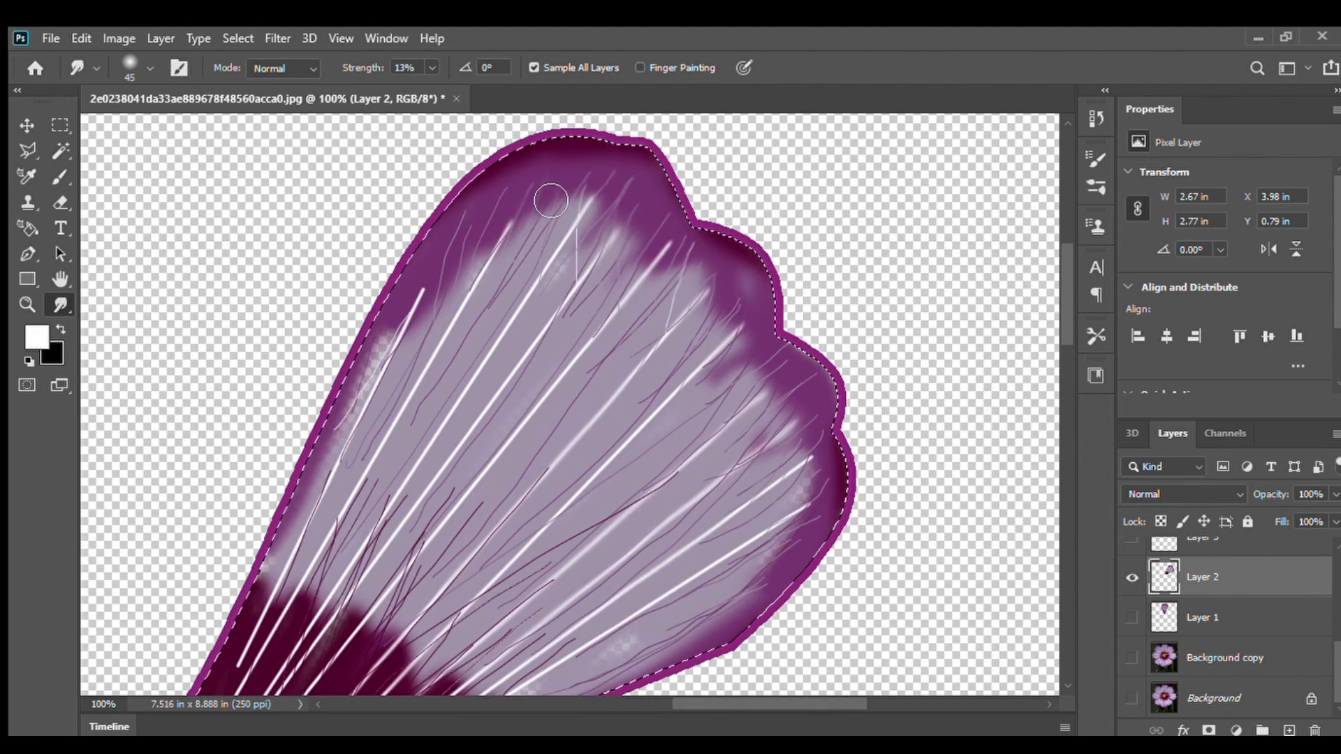
pyautogui.moveTo(382, 400); pyautogui.dragTo(394, 462)
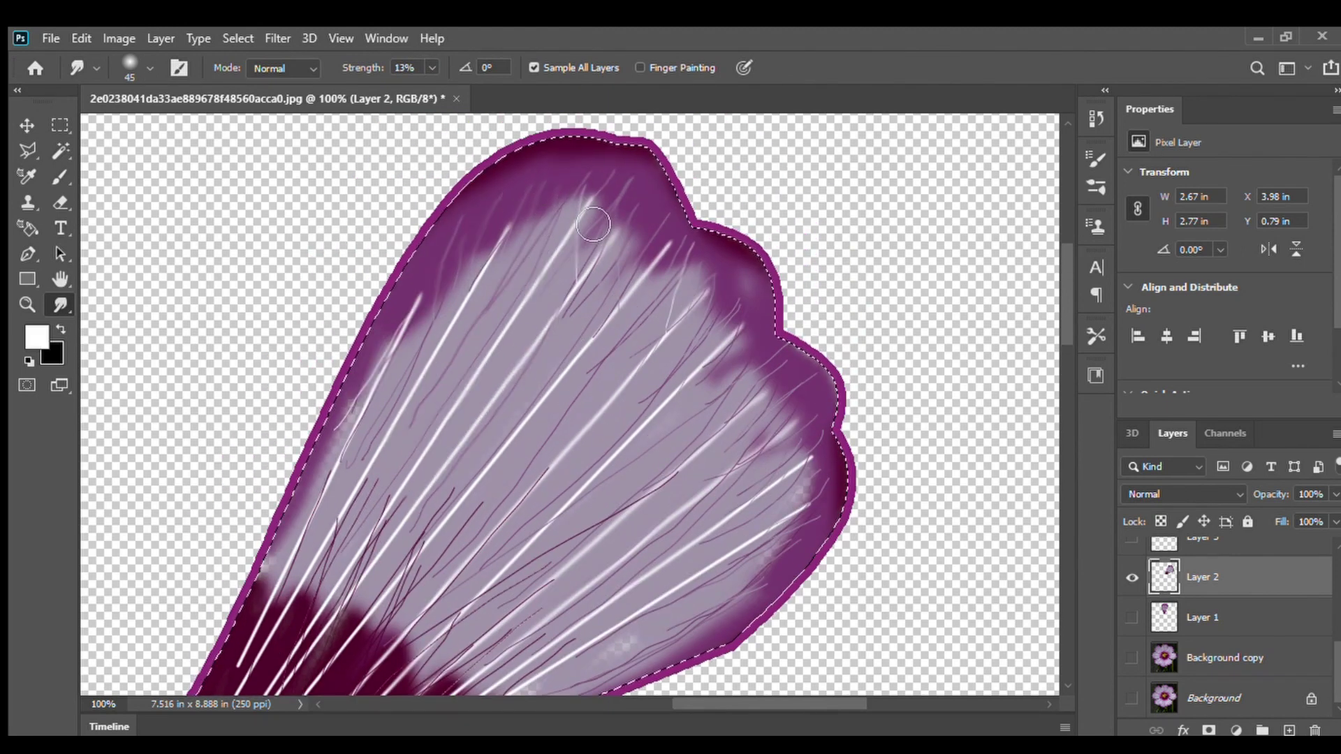
pyautogui.scroll(-3, 449, 520)
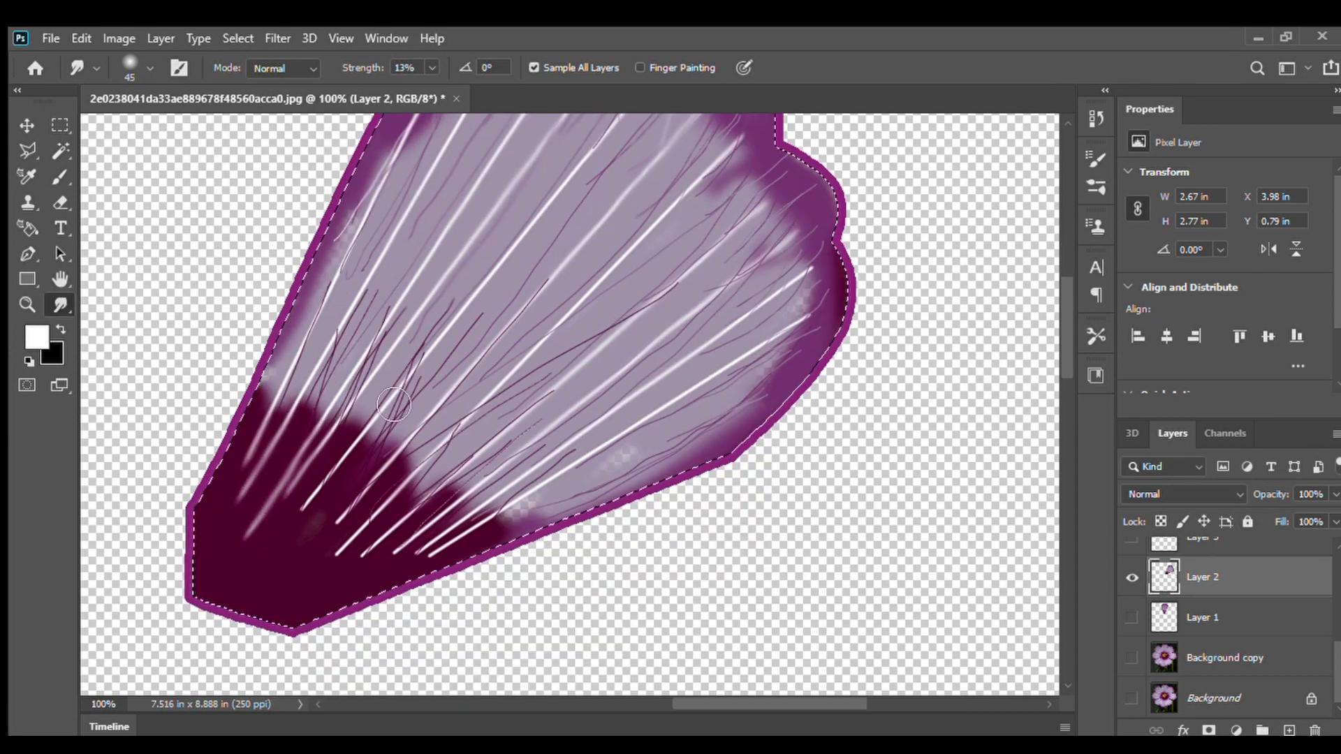
pyautogui.moveTo(345, 391)
pyautogui.mouseDown()
pyautogui.moveTo(293, 502)
pyautogui.moveTo(245, 489)
pyautogui.moveTo(391, 545)
pyautogui.moveTo(436, 533)
pyautogui.moveTo(586, 419)
pyautogui.moveTo(664, 240)
pyautogui.moveTo(768, 280)
pyautogui.moveTo(808, 313)
pyautogui.mouseUp()
# Raise the Smudge strength to 65% and blend the veins and rim streaks in the petal's upper and middle parts
pyautogui.scroll(5, 809, 312)
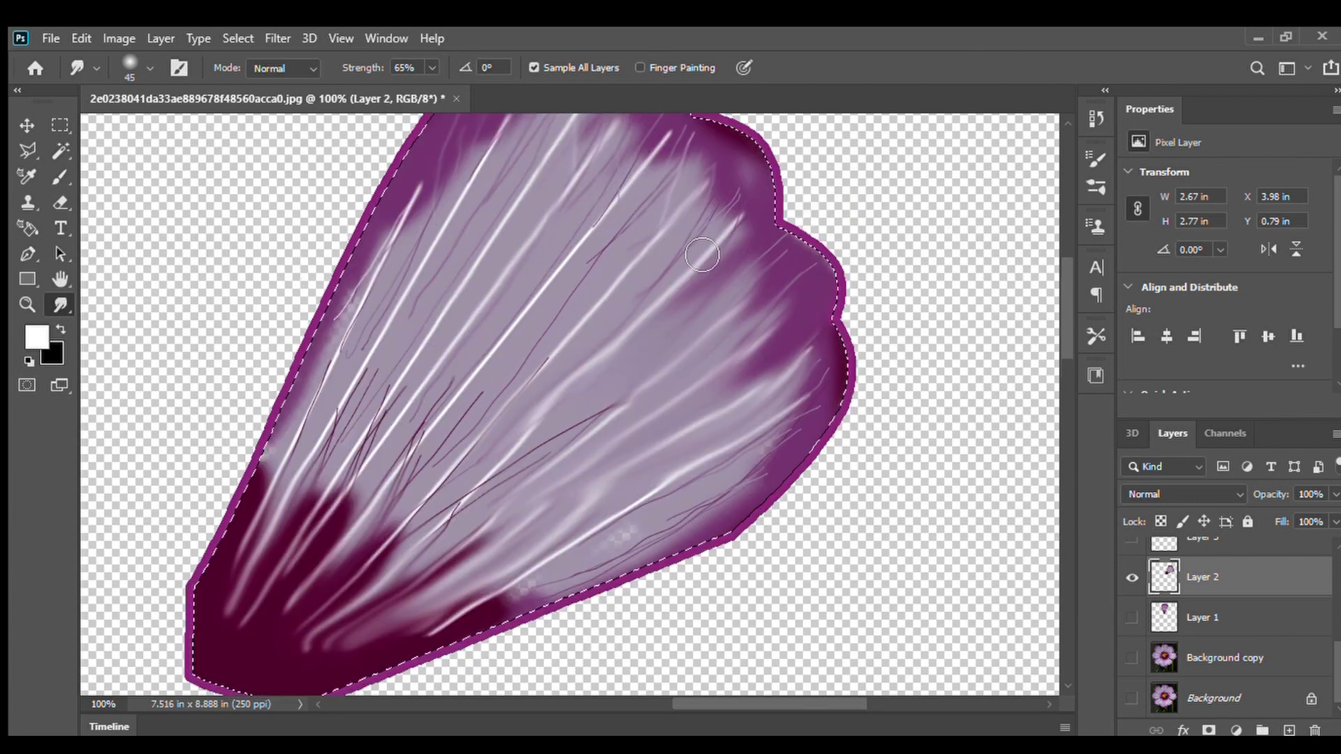
pyautogui.moveTo(528, 243)
pyautogui.mouseDown()
pyautogui.moveTo(688, 299)
pyautogui.moveTo(808, 449)
pyautogui.moveTo(824, 533)
pyautogui.moveTo(775, 401)
pyautogui.moveTo(594, 349)
pyautogui.moveTo(461, 279)
pyautogui.moveTo(627, 327)
pyautogui.moveTo(569, 443)
pyautogui.mouseUp()
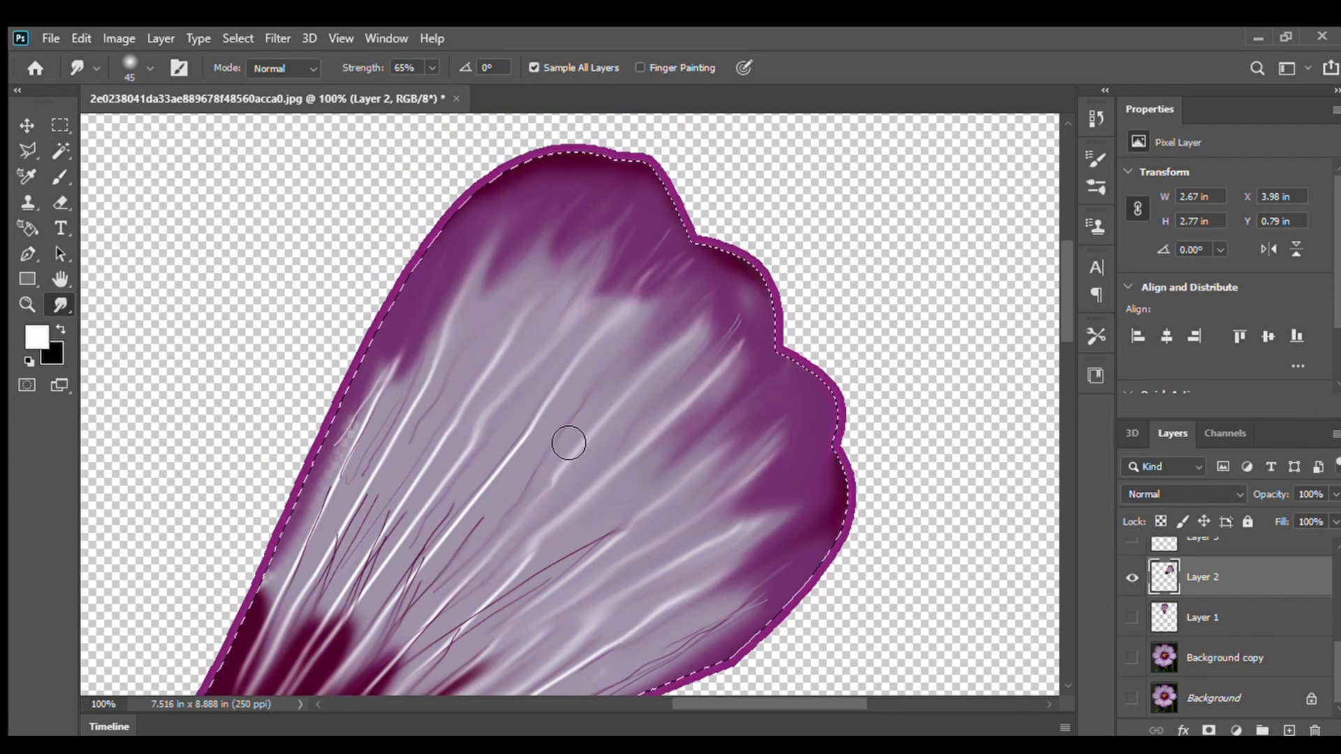
pyautogui.moveTo(398, 617); pyautogui.dragTo(428, 466)
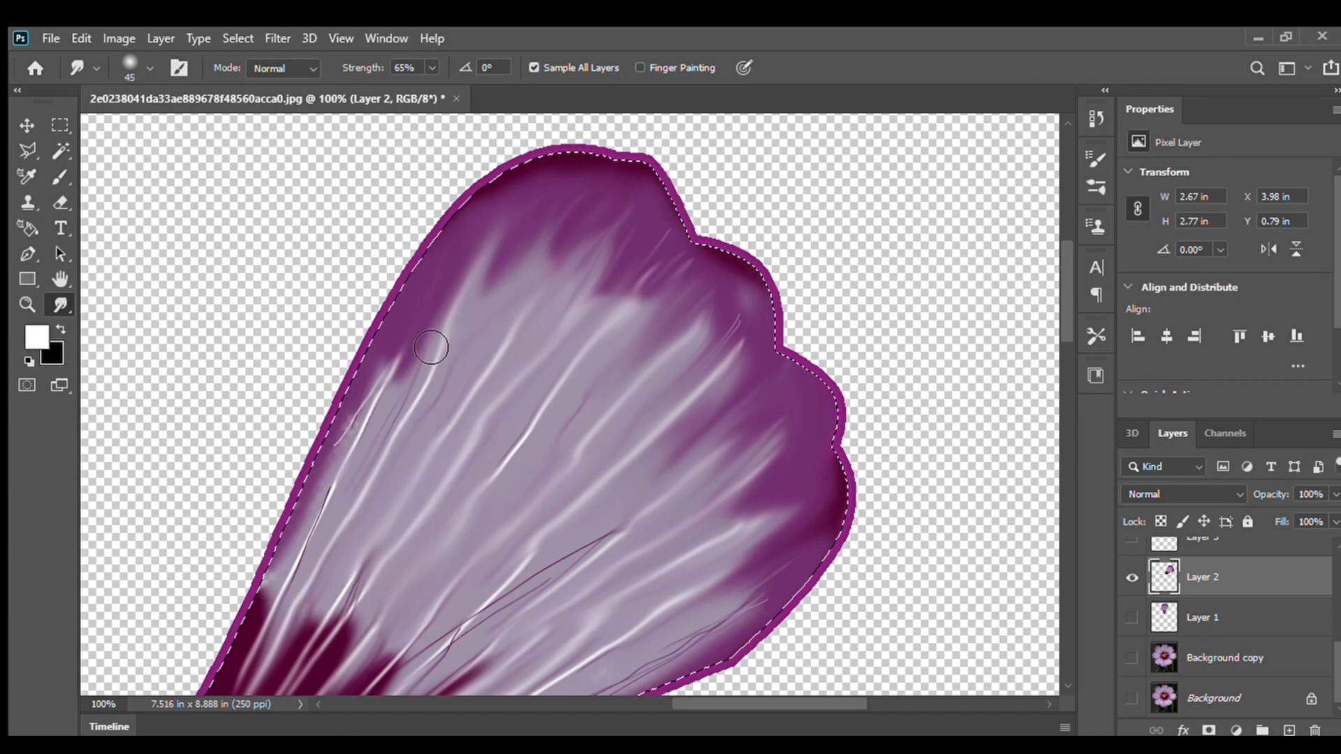
pyautogui.moveTo(431, 347); pyautogui.dragTo(347, 495)
pyautogui.moveTo(444, 377); pyautogui.dragTo(571, 318)
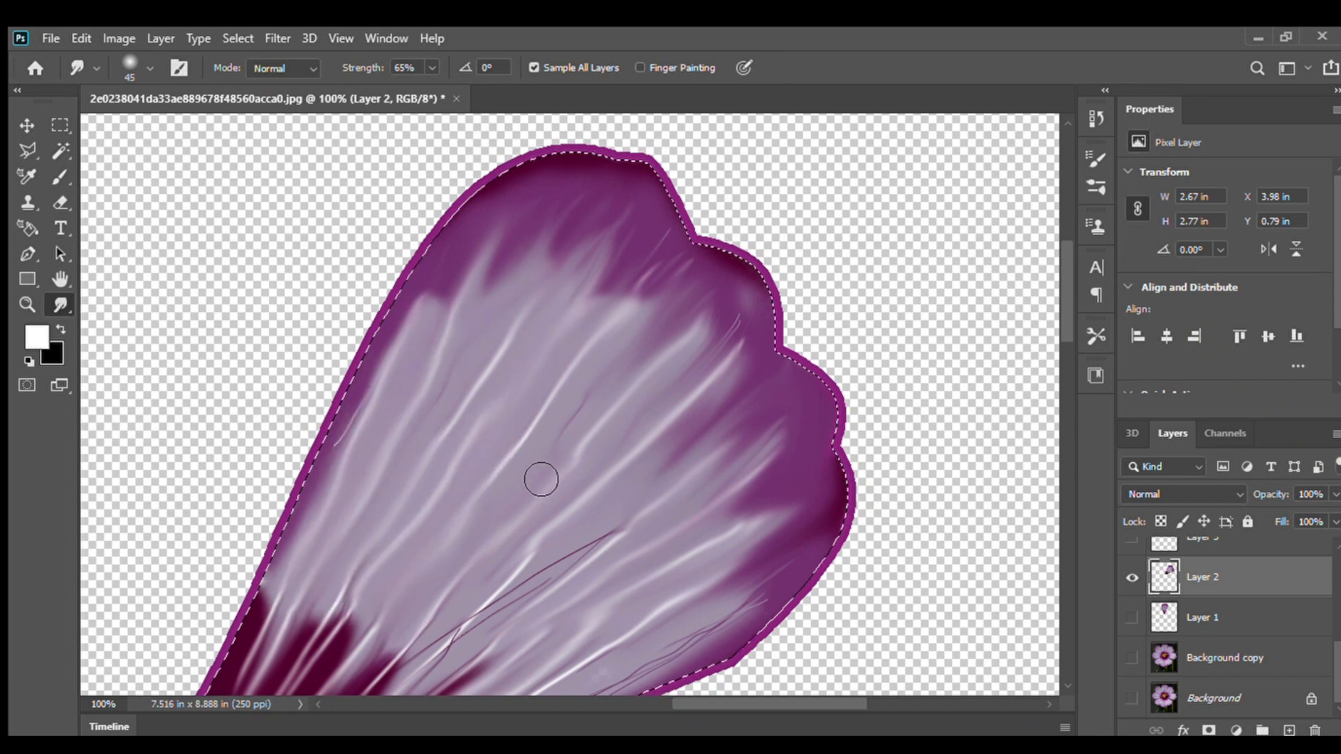
pyautogui.moveTo(541, 479); pyautogui.dragTo(384, 559)
# Smudge the remaining thin lines along the petal's lower half and lower edge toward the base
pyautogui.scroll(-3, 623, 463)
pyautogui.moveTo(618, 392); pyautogui.dragTo(447, 508)
pyautogui.moveTo(578, 426); pyautogui.dragTo(384, 545)
pyautogui.moveTo(637, 427); pyautogui.dragTo(419, 576)
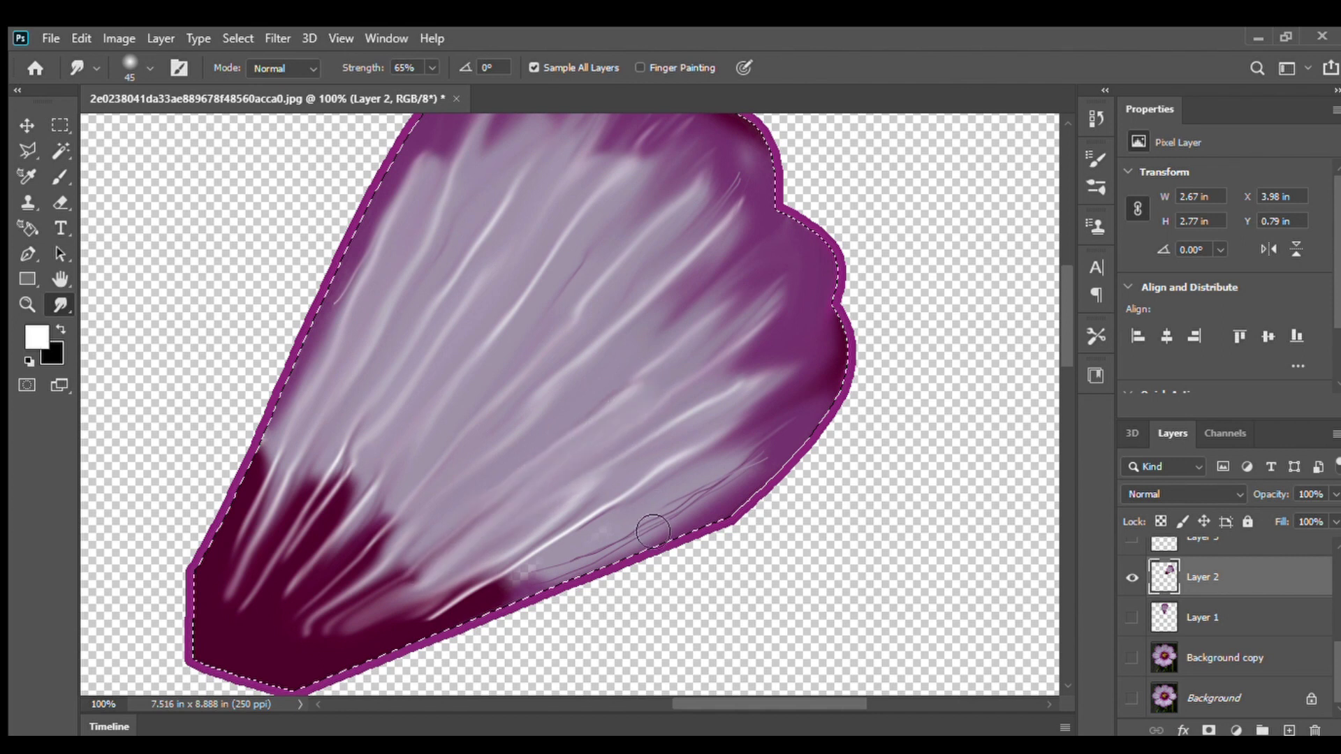
pyautogui.moveTo(653, 532); pyautogui.dragTo(398, 634)
pyautogui.moveTo(751, 471)
pyautogui.mouseDown()
pyautogui.moveTo(677, 532)
pyautogui.moveTo(653, 524)
pyautogui.mouseUp()
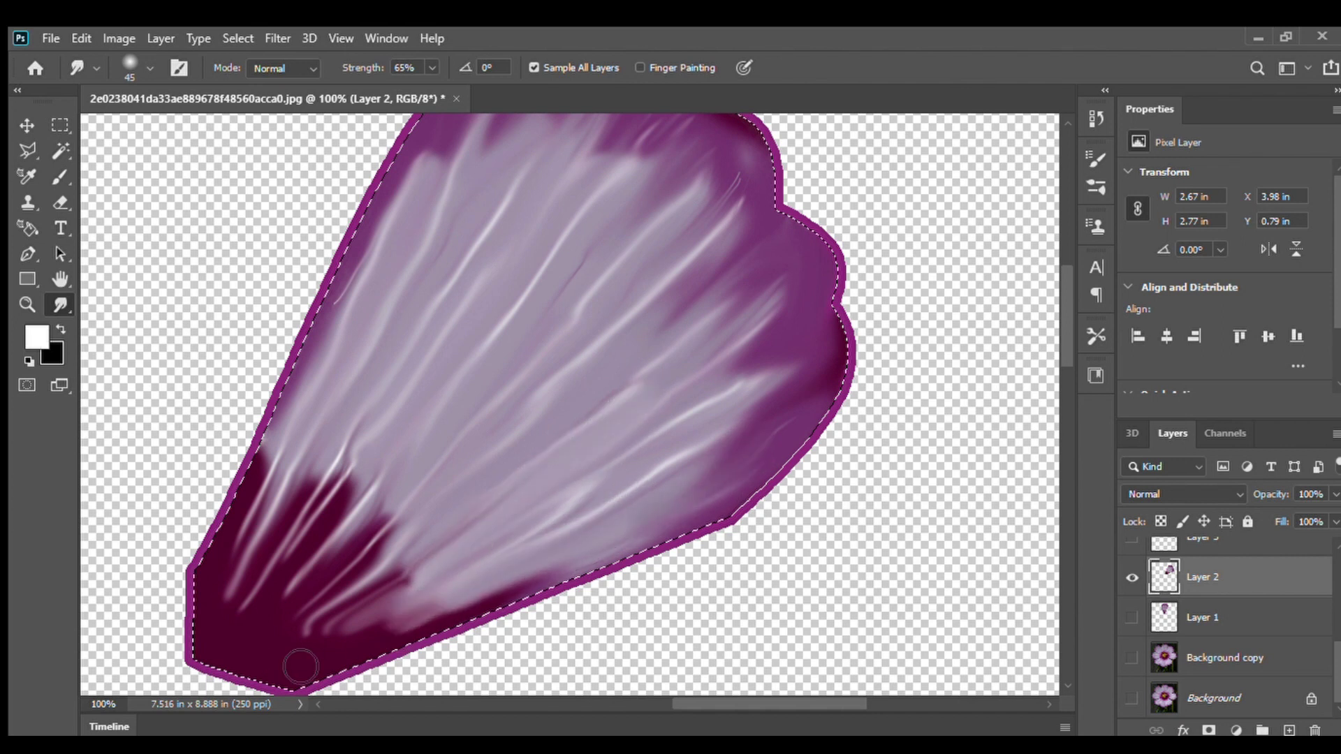
# Smudge the maroon base up into the lavender as soft points and blend the remaining streaks in the petal's middle
pyautogui.moveTo(299, 670); pyautogui.dragTo(445, 536)
pyautogui.moveTo(354, 643)
pyautogui.mouseDown()
pyautogui.moveTo(351, 556)
pyautogui.moveTo(248, 631)
pyautogui.moveTo(315, 482)
pyautogui.moveTo(228, 578)
pyautogui.moveTo(436, 626)
pyautogui.moveTo(305, 593)
pyautogui.moveTo(356, 470)
pyautogui.moveTo(317, 537)
pyautogui.mouseUp()
pyautogui.moveTo(648, 166); pyautogui.dragTo(508, 414)
pyautogui.scroll(2, 600, 293)
pyautogui.moveTo(606, 180); pyautogui.dragTo(421, 399)
pyautogui.moveTo(773, 423); pyautogui.dragTo(628, 508)
pyautogui.scroll(-1, 517, 438)
# Show the Background photo and lighten the petal's base and middle with the Dodge tool at size 114, Midtones, 90% exposure
pyautogui.click(1132, 697)
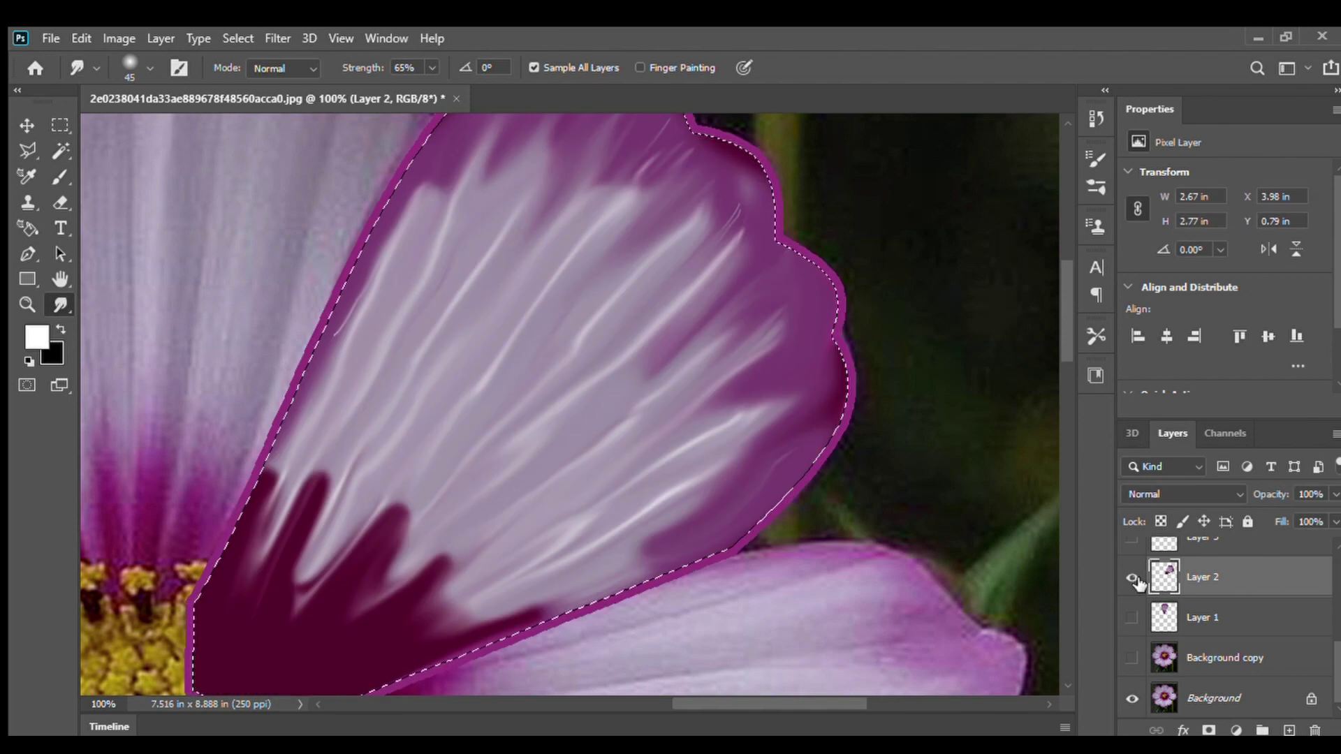
pyautogui.scroll(-2, 448, 552)
pyautogui.scroll(-1, 448, 552)
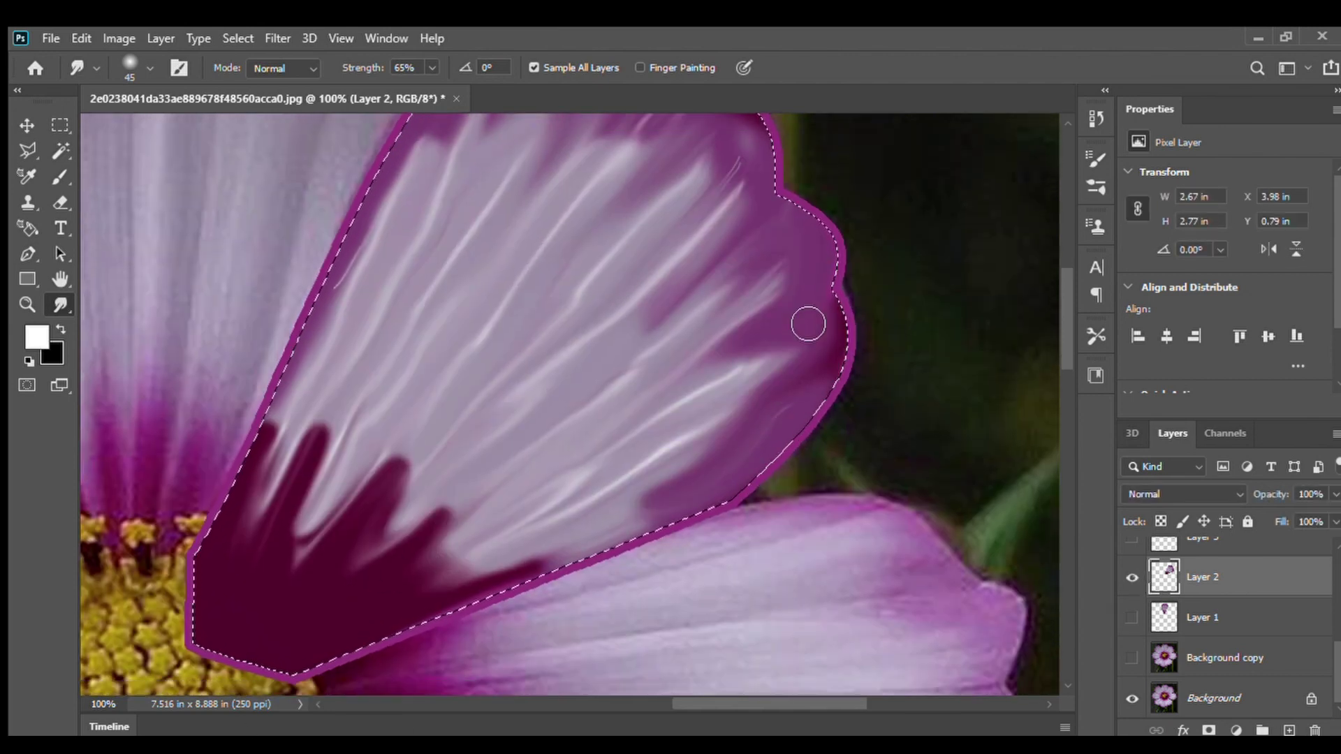
pyautogui.press('o')
pyautogui.moveTo(177, 114); pyautogui.dragTo(134, 113)
pyautogui.moveTo(361, 625)
pyautogui.mouseDown()
pyautogui.moveTo(347, 692)
pyautogui.moveTo(373, 549)
pyautogui.moveTo(461, 593)
pyautogui.mouseUp()
pyautogui.scroll(3, 461, 559)
pyautogui.moveTo(736, 275); pyautogui.dragTo(302, 676)
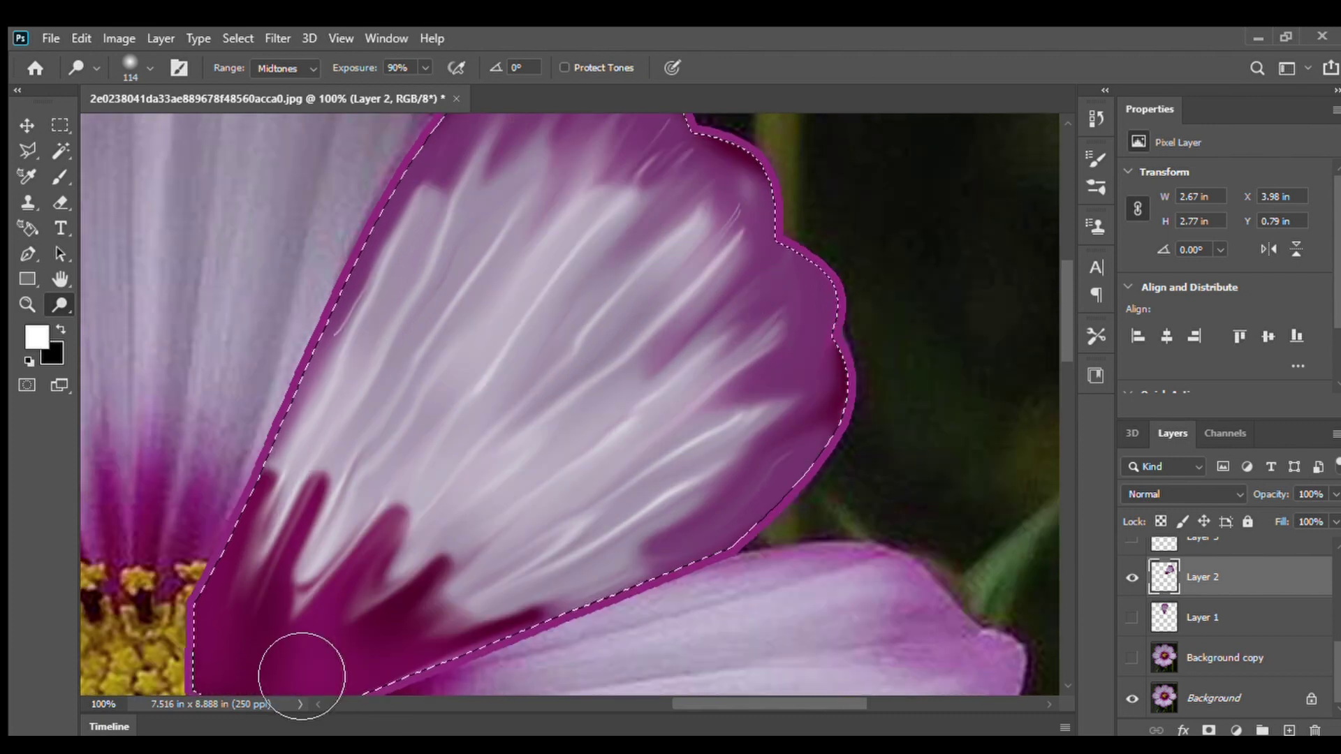
# Show Layer 1 and hide Layer 2 to compare the first painted petal with the photo's petals
pyautogui.hotkey('ctrl', '-')
pyautogui.hotkey('ctrl', '-')
pyautogui.hotkey('ctrl', '-')
pyautogui.click(1132, 578)
pyautogui.click(1132, 618)
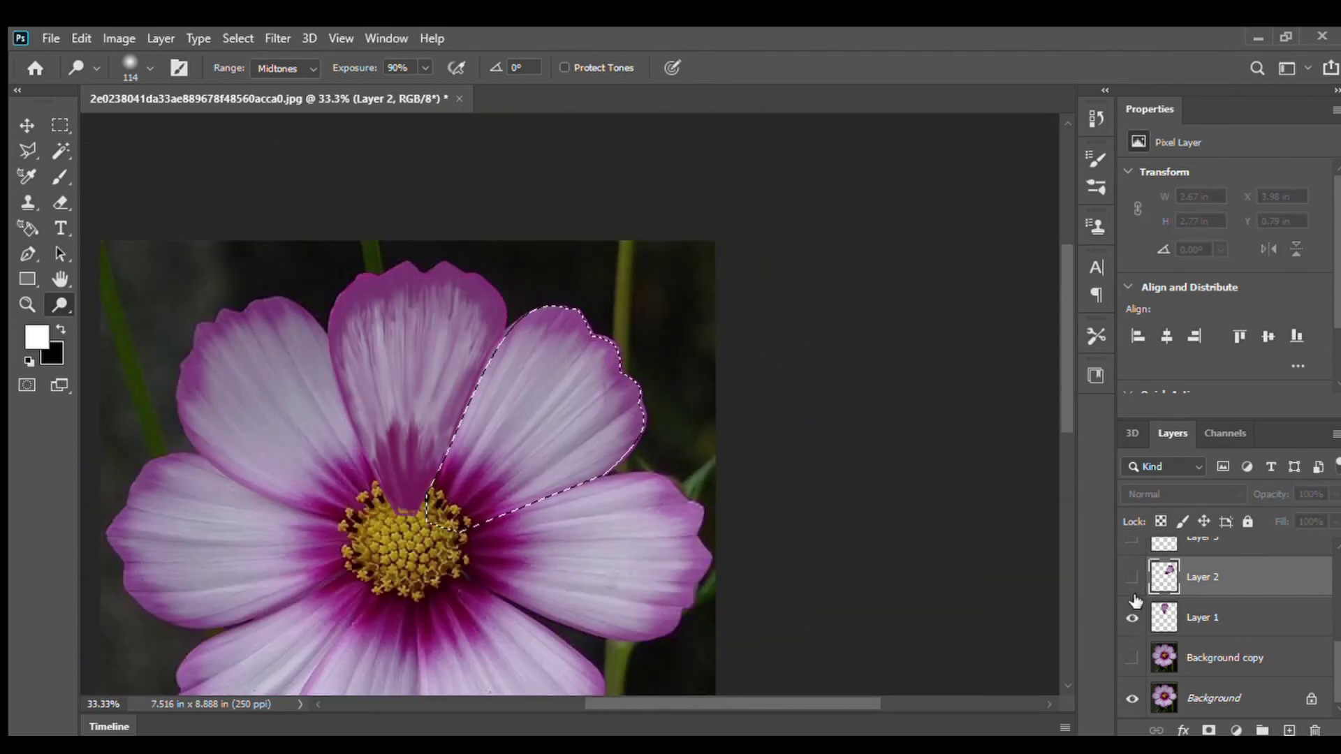
# Brush a muted lavender over the Layer 2 petal's middle with a soft size 73 brush at 43% opacity
pyautogui.click(57, 177)
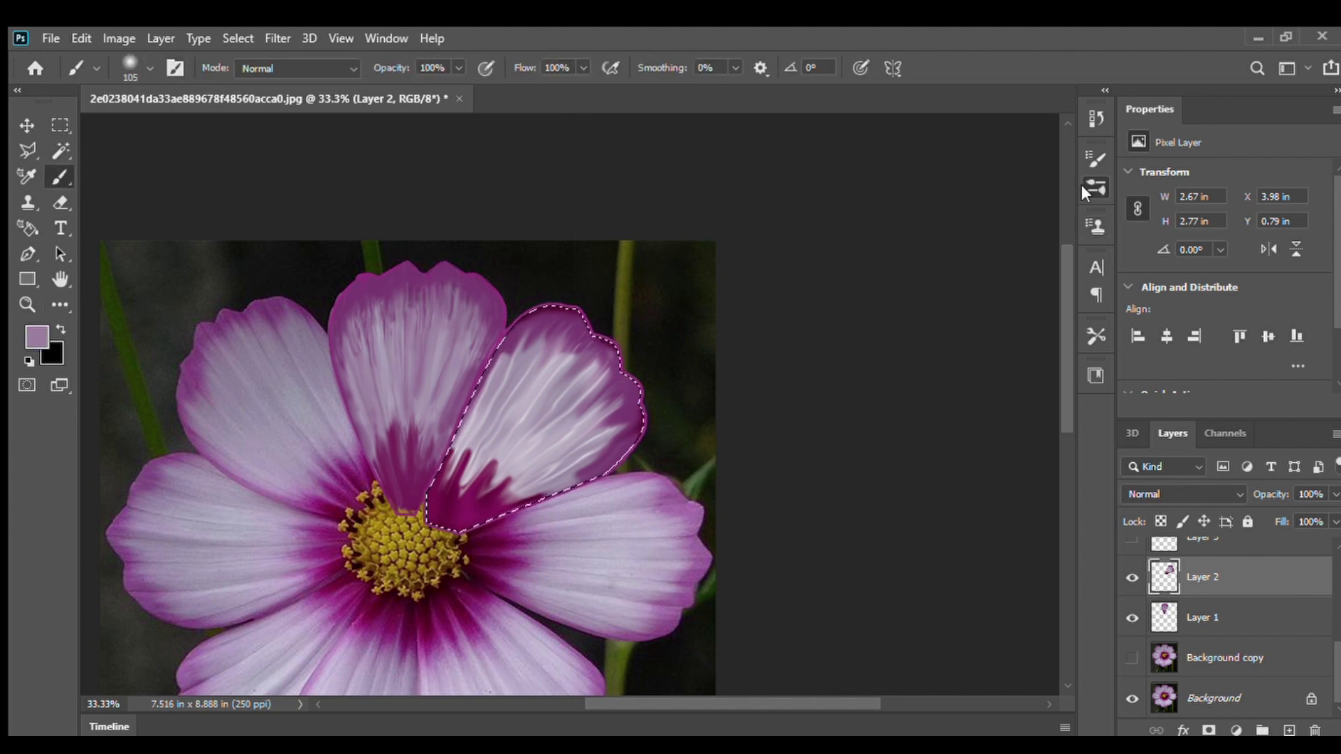
pyautogui.click(943, 230)
pyautogui.press('o')
pyautogui.press('b')
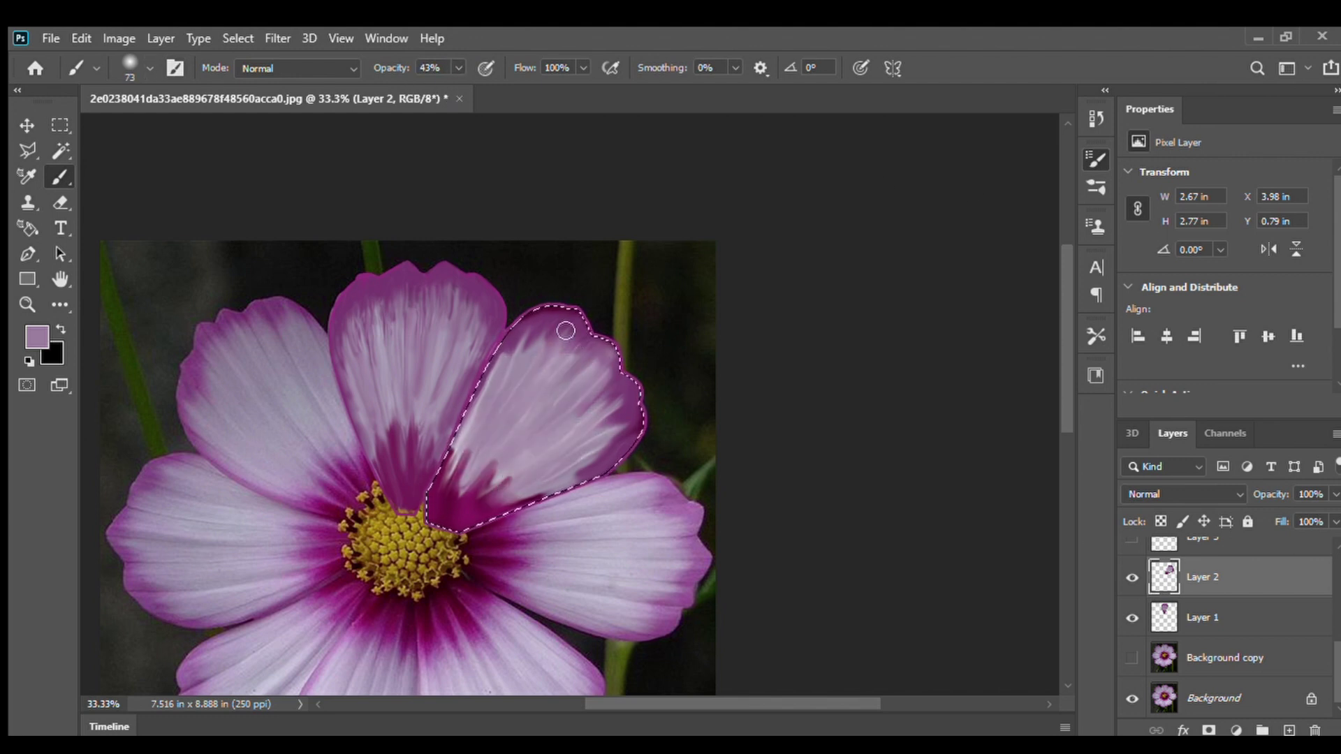
# Sample the magenta at the petal's base and brush it over the base to soften its points
pyautogui.keyDown('alt'); pyautogui.click(447, 507); pyautogui.keyUp('alt')
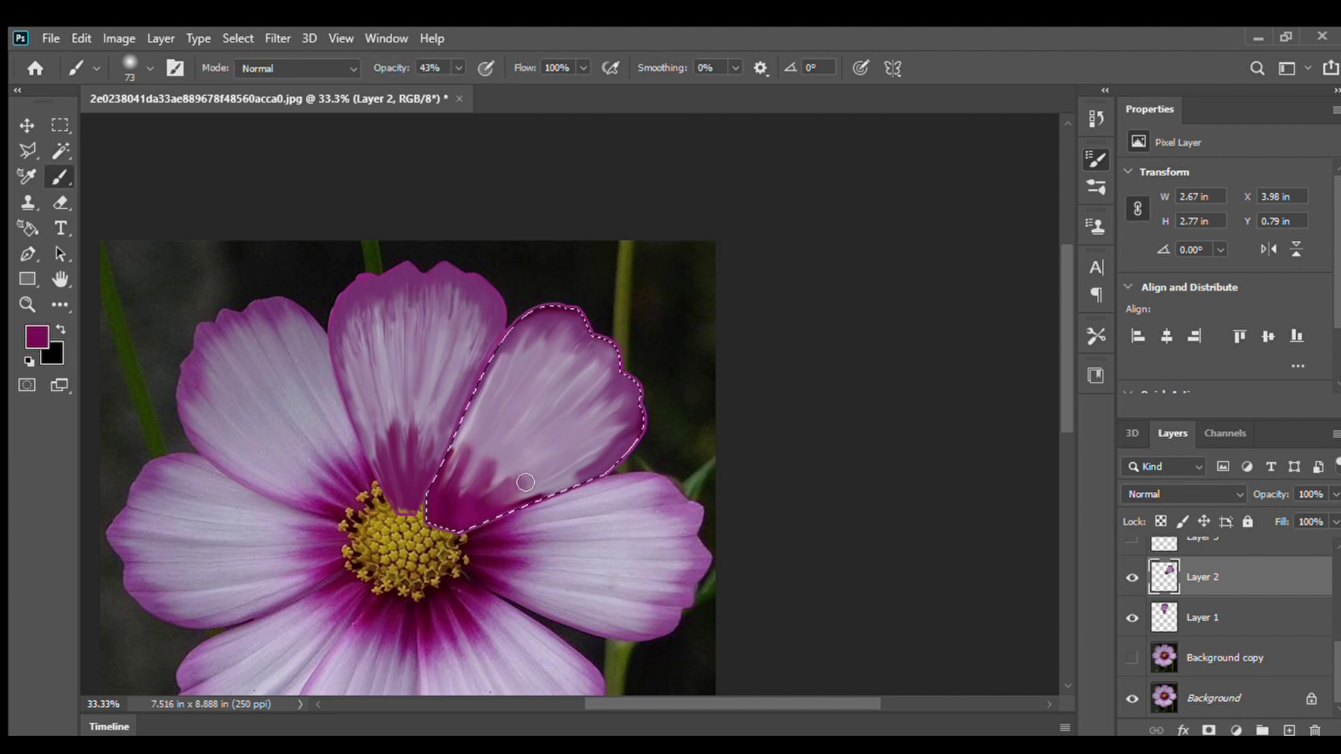
pyautogui.scroll(-1, 515, 514)
pyautogui.scroll(-5, 545, 497)
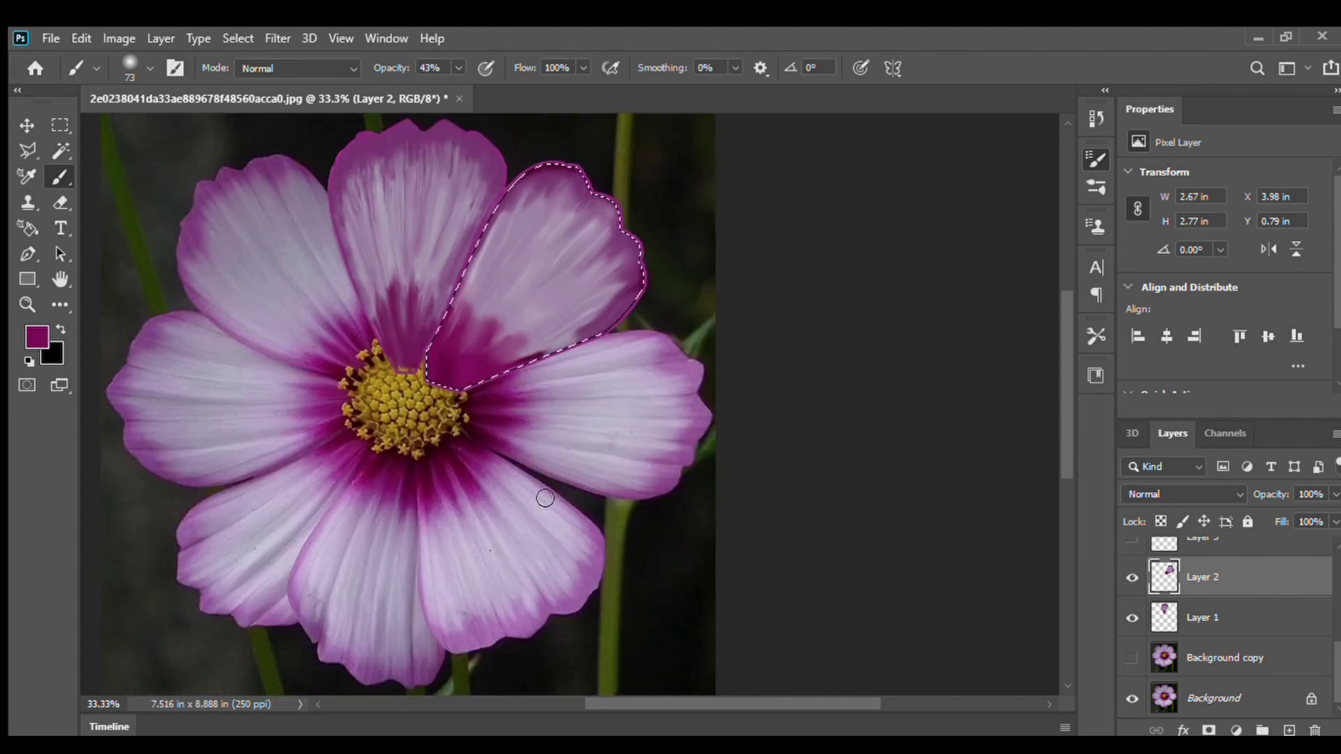
# Select the Layer 2 petal's purple rim with the Magic Wand, sample its purple and paint over the dark maroon upper edge
pyautogui.scroll(3, 527, 180)
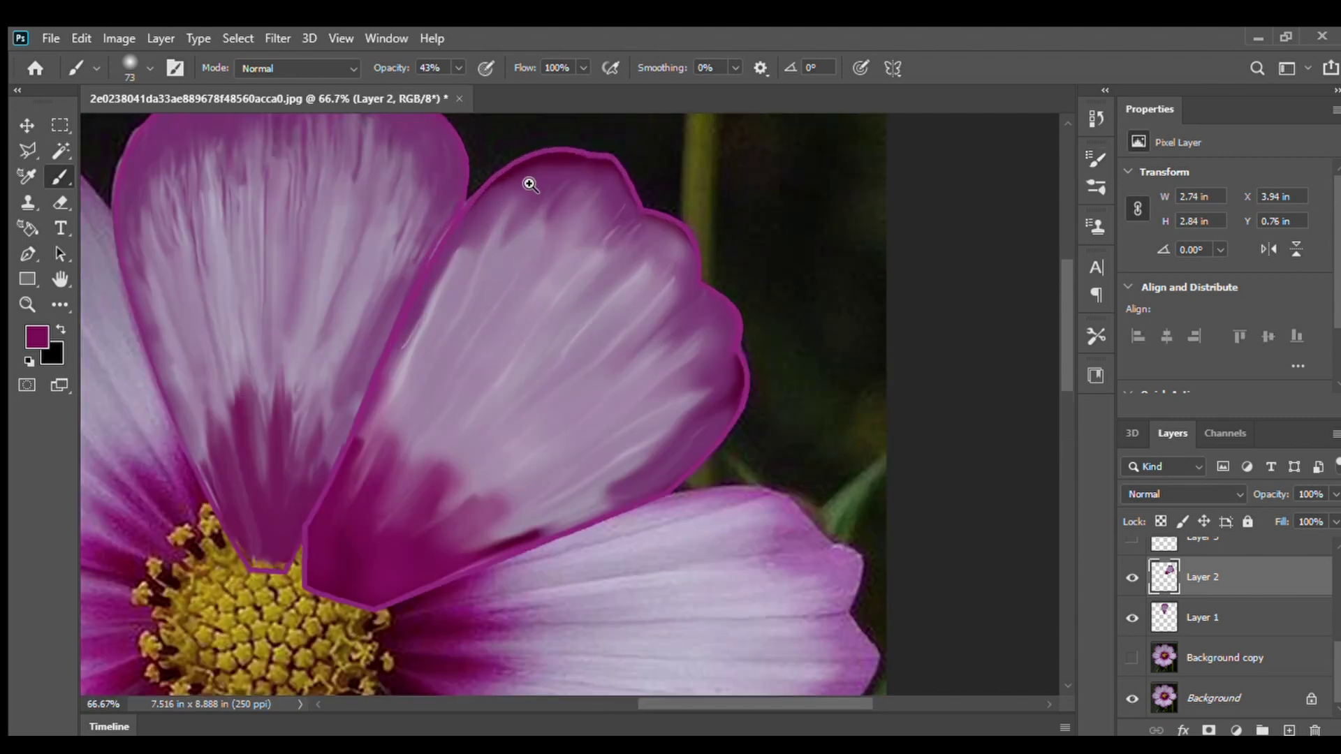
pyautogui.click(61, 150)
pyautogui.click(566, 203)
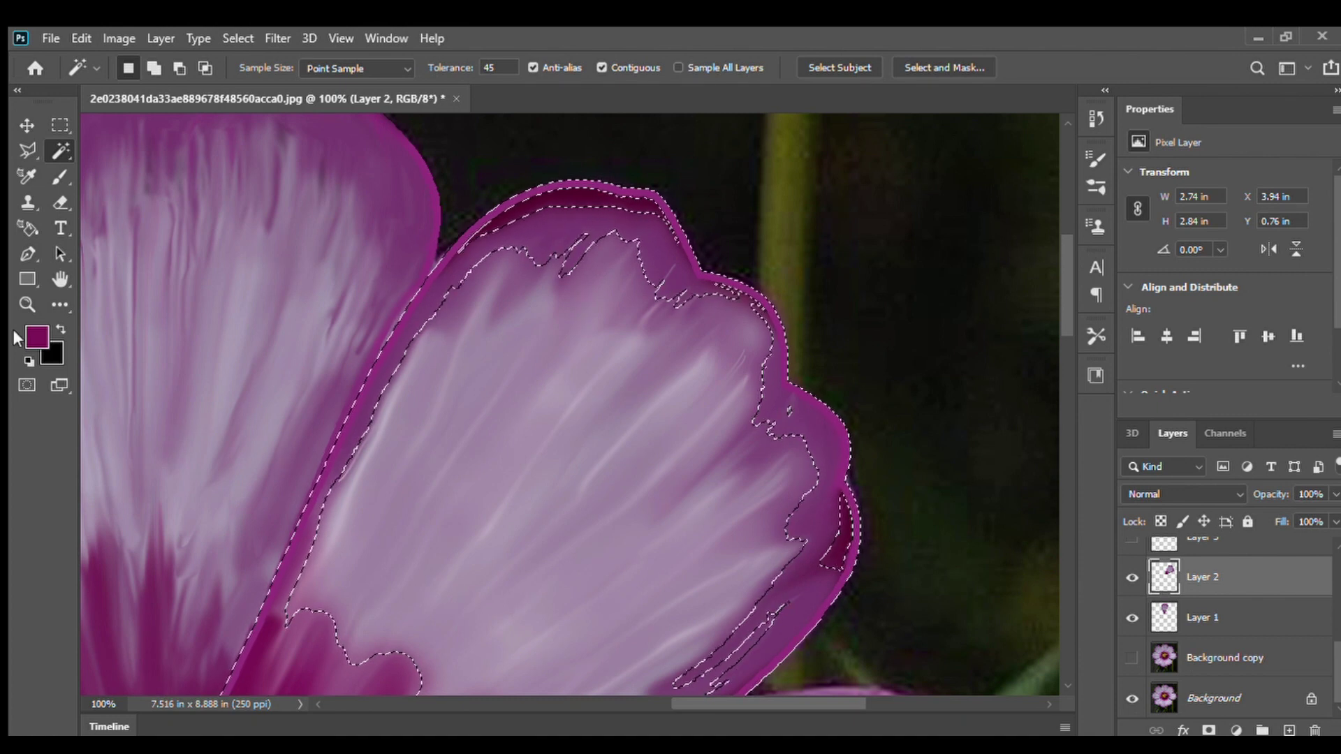
pyautogui.press('b')
pyautogui.keyDown('alt'); pyautogui.click(542, 224); pyautogui.keyUp('alt')
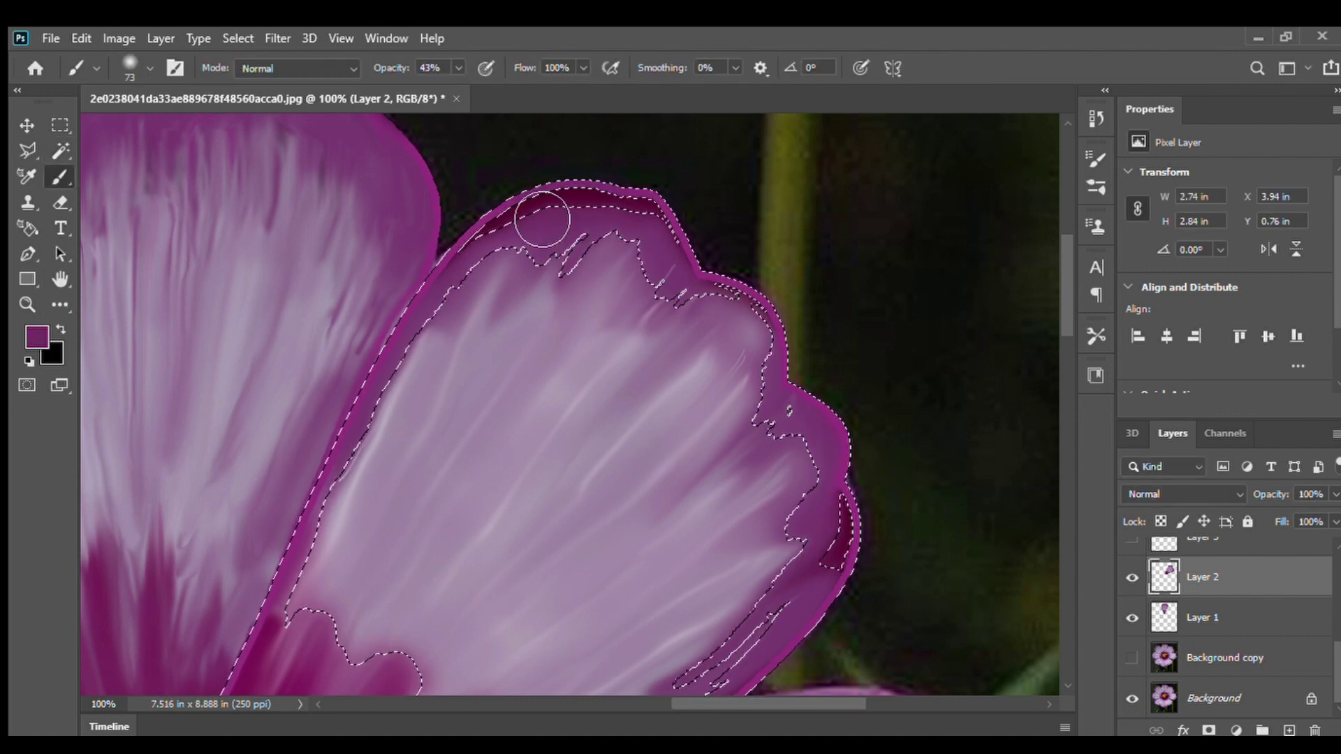
pyautogui.moveTo(516, 210)
pyautogui.mouseDown()
pyautogui.moveTo(562, 229)
pyautogui.moveTo(641, 192)
pyautogui.moveTo(652, 249)
pyautogui.moveTo(609, 237)
pyautogui.mouseUp()
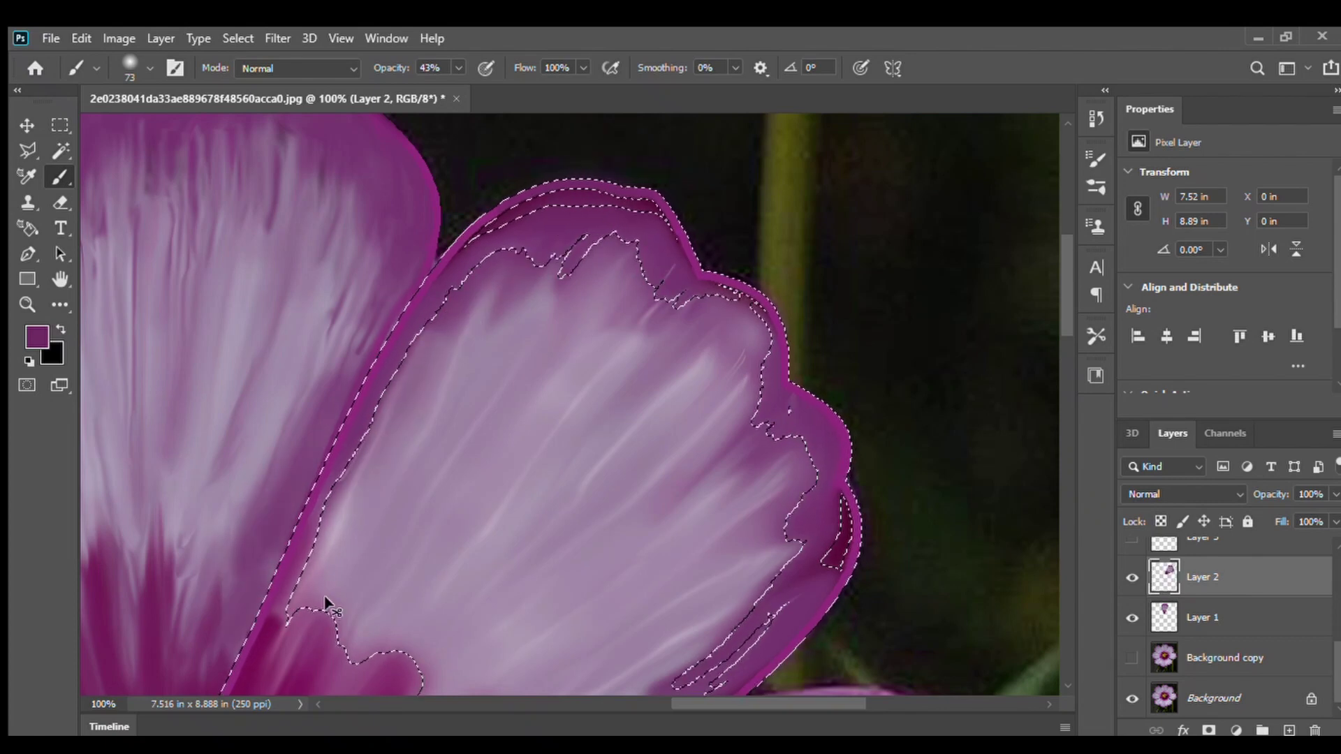
# Hide the layers beneath Layer 2, reselect the petal with the Magic Wand and erase the purple overspill along its upper edge
pyautogui.moveTo(1132, 619); pyautogui.dragTo(1131, 697)
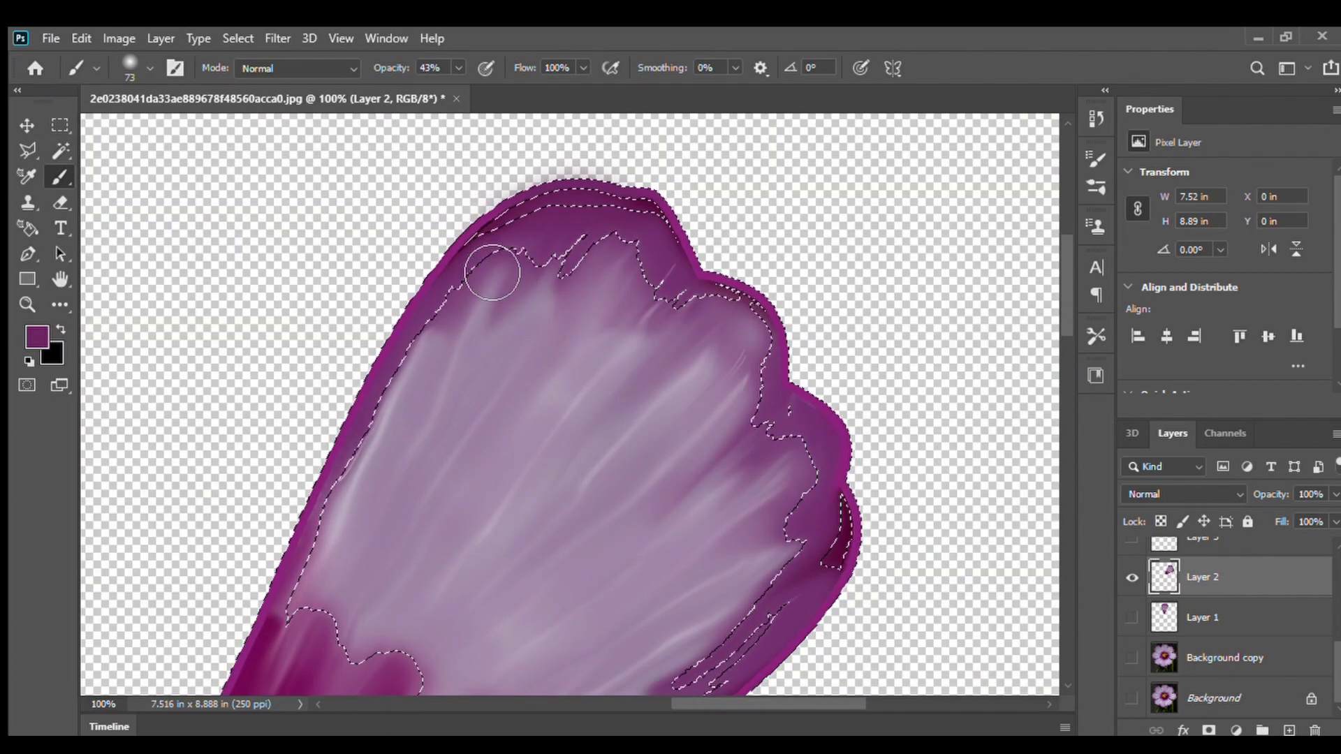
pyautogui.hotkey('ctrl', 'd')
pyautogui.press('w')
pyautogui.scroll(-3, 514, 268)
pyautogui.scroll(3, 514, 268)
pyautogui.press('b')
pyautogui.moveTo(475, 217)
pyautogui.mouseDown()
pyautogui.moveTo(573, 130)
pyautogui.moveTo(367, 238)
pyautogui.mouseUp()
pyautogui.hotkey('ctrl', 'z')
pyautogui.press('e')
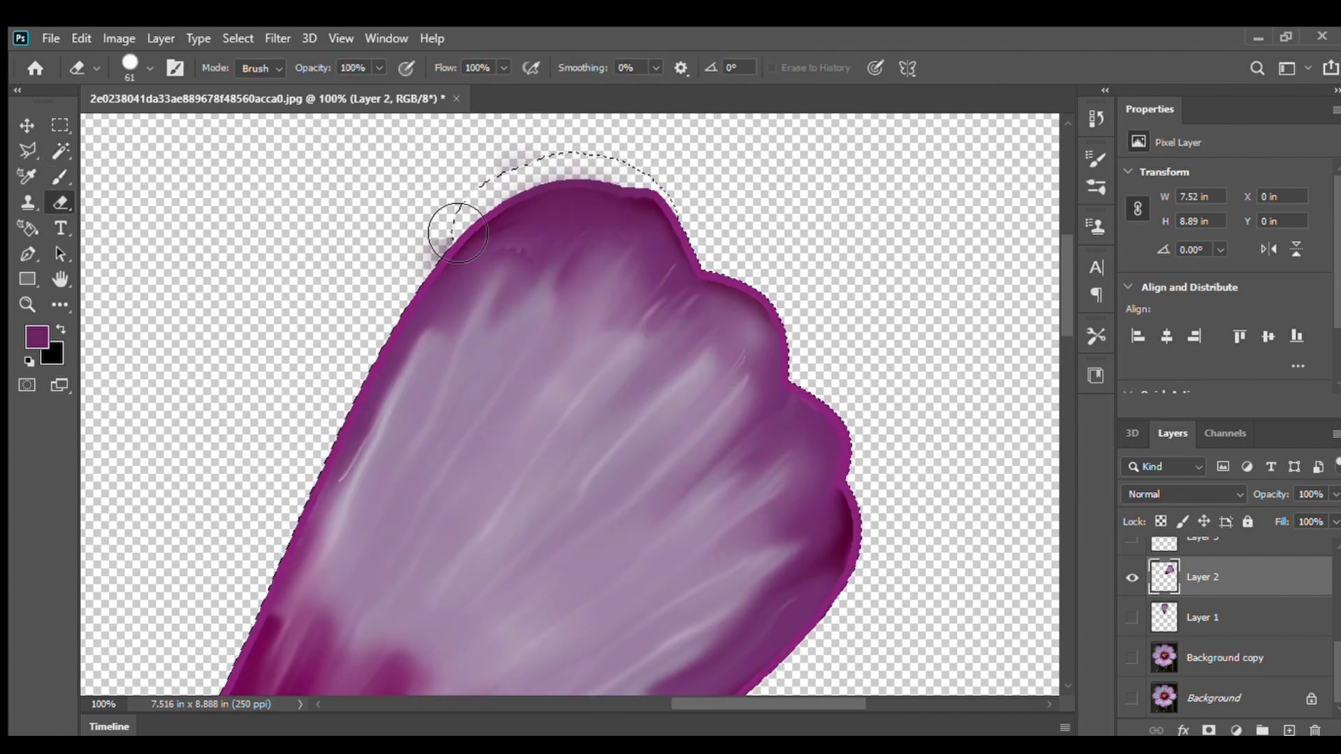
# Brush the sampled purple over the Layer 2 petal's outer rim at 43% opacity with the soft size 73 brush
pyautogui.click(60, 150)
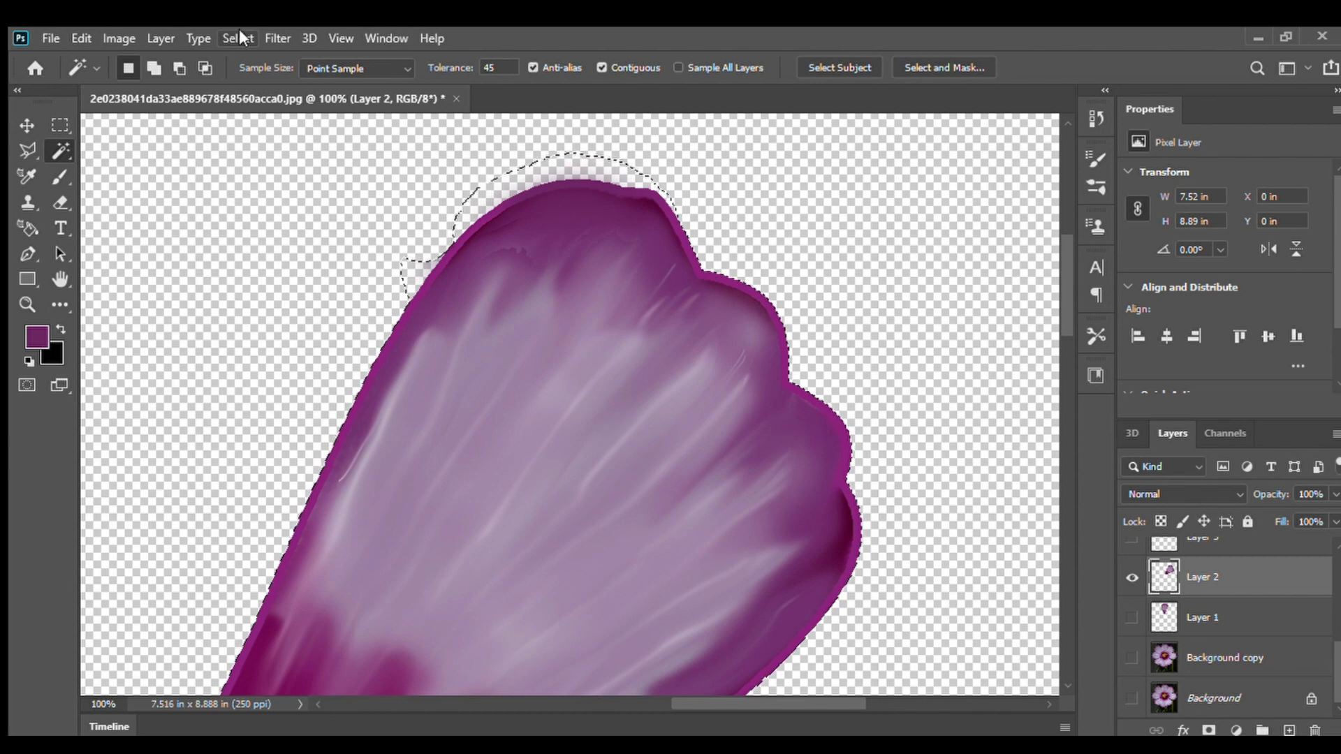
pyautogui.click(60, 176)
pyautogui.moveTo(418, 279); pyautogui.dragTo(449, 264)
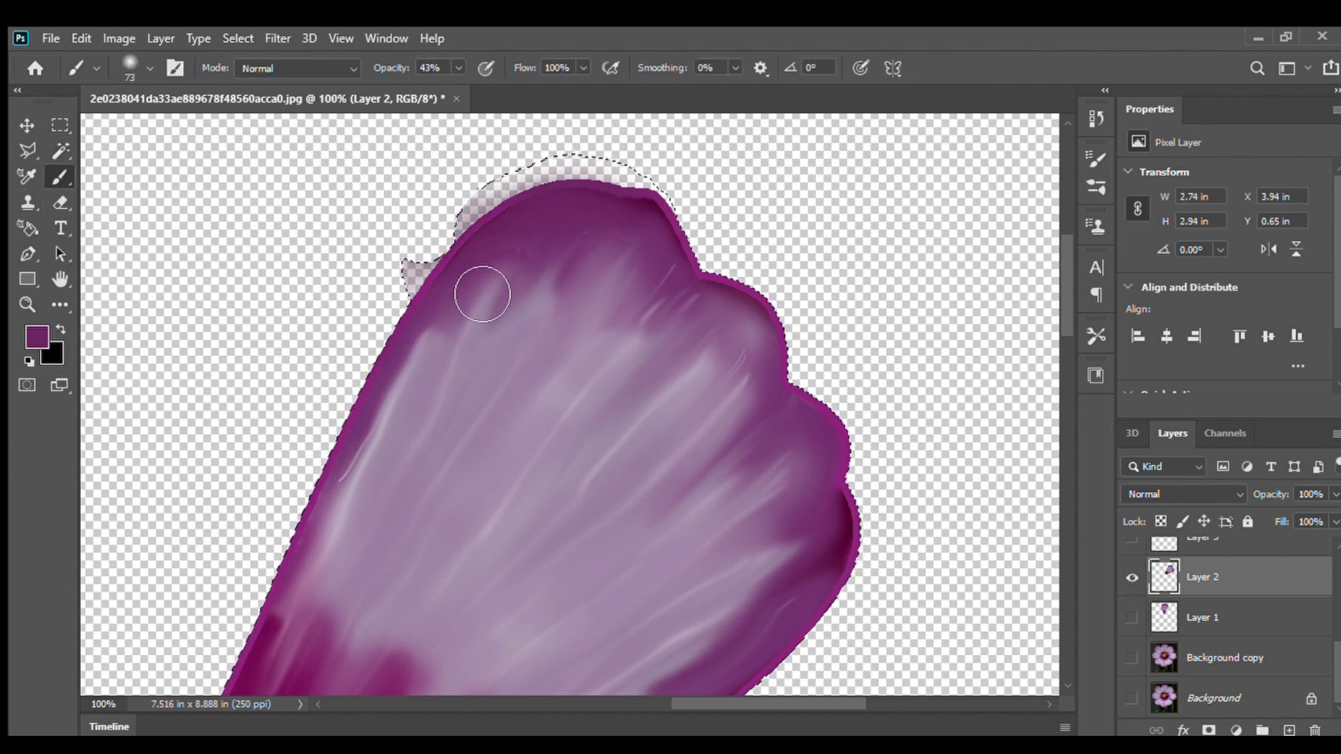
pyautogui.moveTo(880, 466); pyautogui.dragTo(898, 614)
pyautogui.moveTo(873, 525); pyautogui.dragTo(863, 346)
pyautogui.moveTo(768, 520)
pyautogui.mouseDown()
pyautogui.moveTo(434, 686)
pyautogui.moveTo(368, 652)
pyautogui.moveTo(191, 643)
pyautogui.moveTo(236, 603)
pyautogui.moveTo(332, 721)
pyautogui.moveTo(715, 566)
pyautogui.mouseUp()
# Sample the dark magenta at the Layer 2 petal's base and brush it around the petal's rim
pyautogui.keyDown('alt'); pyautogui.click(236, 604); pyautogui.keyUp('alt')
pyautogui.moveTo(331, 253); pyautogui.dragTo(216, 551)
pyautogui.scroll(6, 216, 552)
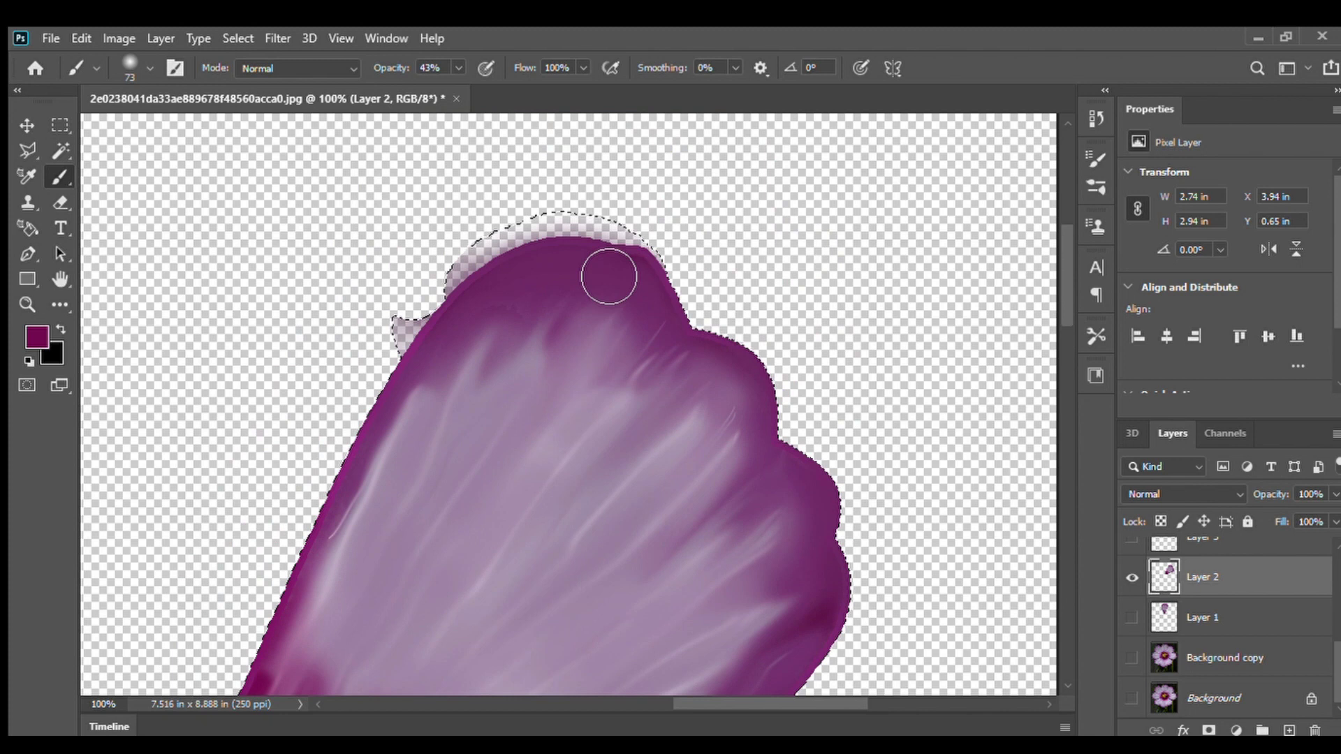
# Erase the magenta paint spilled outside the Layer 2 petal's upper edge with the size 61 eraser
pyautogui.scroll(-5, 818, 454)
pyautogui.scroll(5, 814, 599)
pyautogui.press('e')
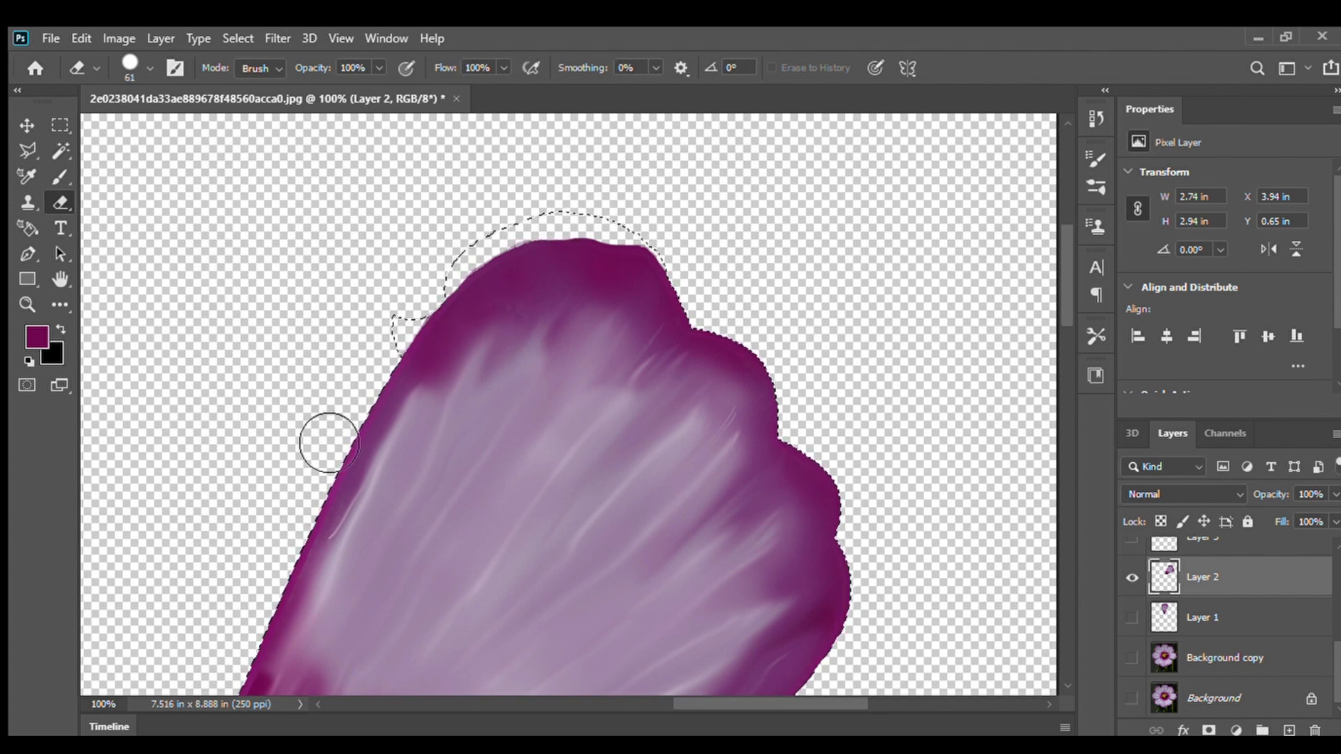
pyautogui.click(61, 150)
pyautogui.click(536, 219)
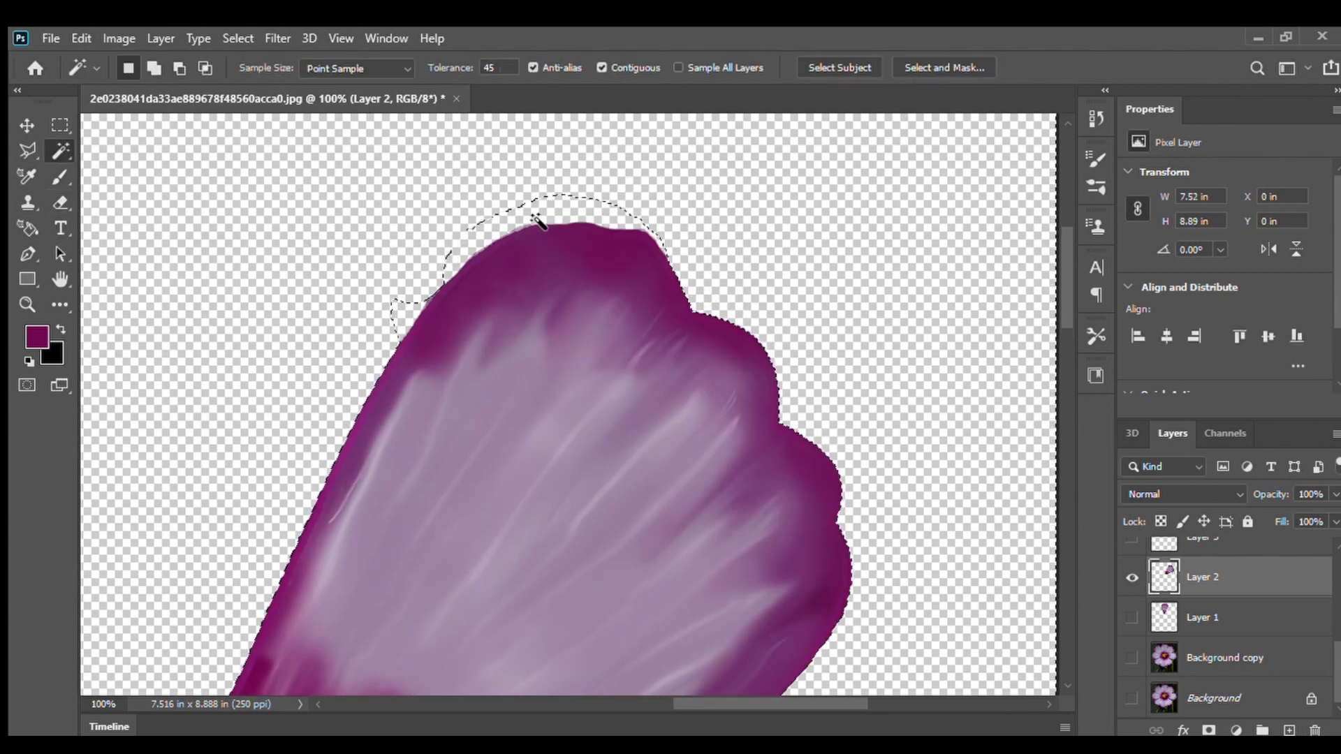
pyautogui.press('e')
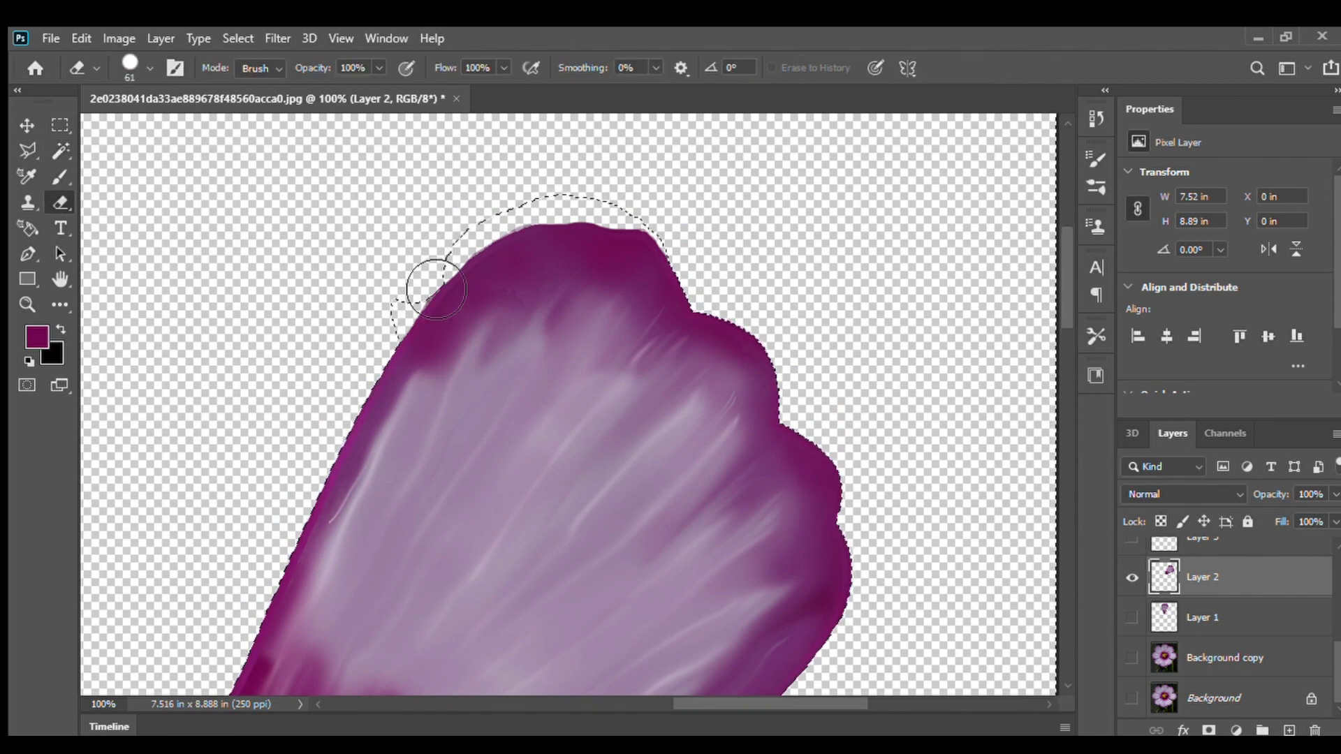
# Show Layer 1, Layer 9 and Background copy to compare the two painted petals with the photo flower
pyautogui.click(1132, 618)
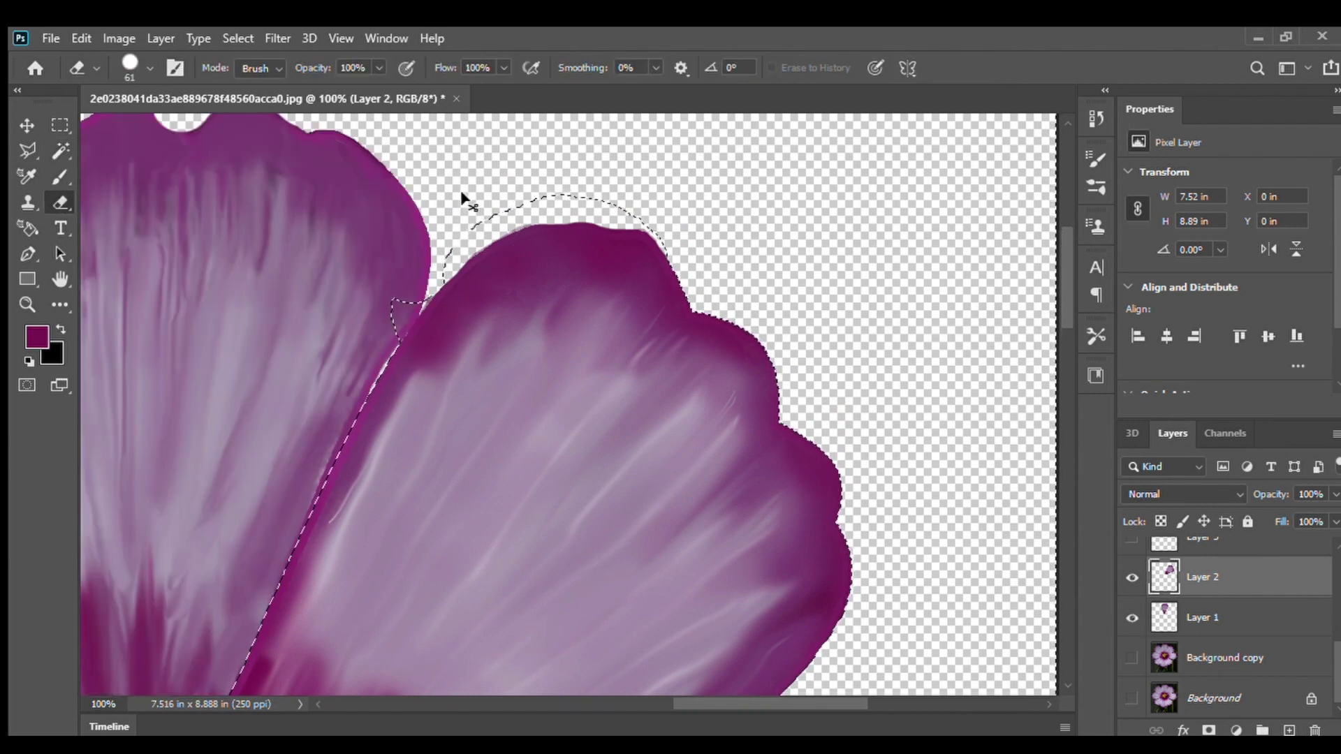
pyautogui.scroll(-5, 805, 516)
pyautogui.hotkey('ctrl', '-')
pyautogui.hotkey('ctrl', '-')
pyautogui.hotkey('ctrl', '-')
pyautogui.scroll(5, 1201, 614)
pyautogui.click(1132, 557)
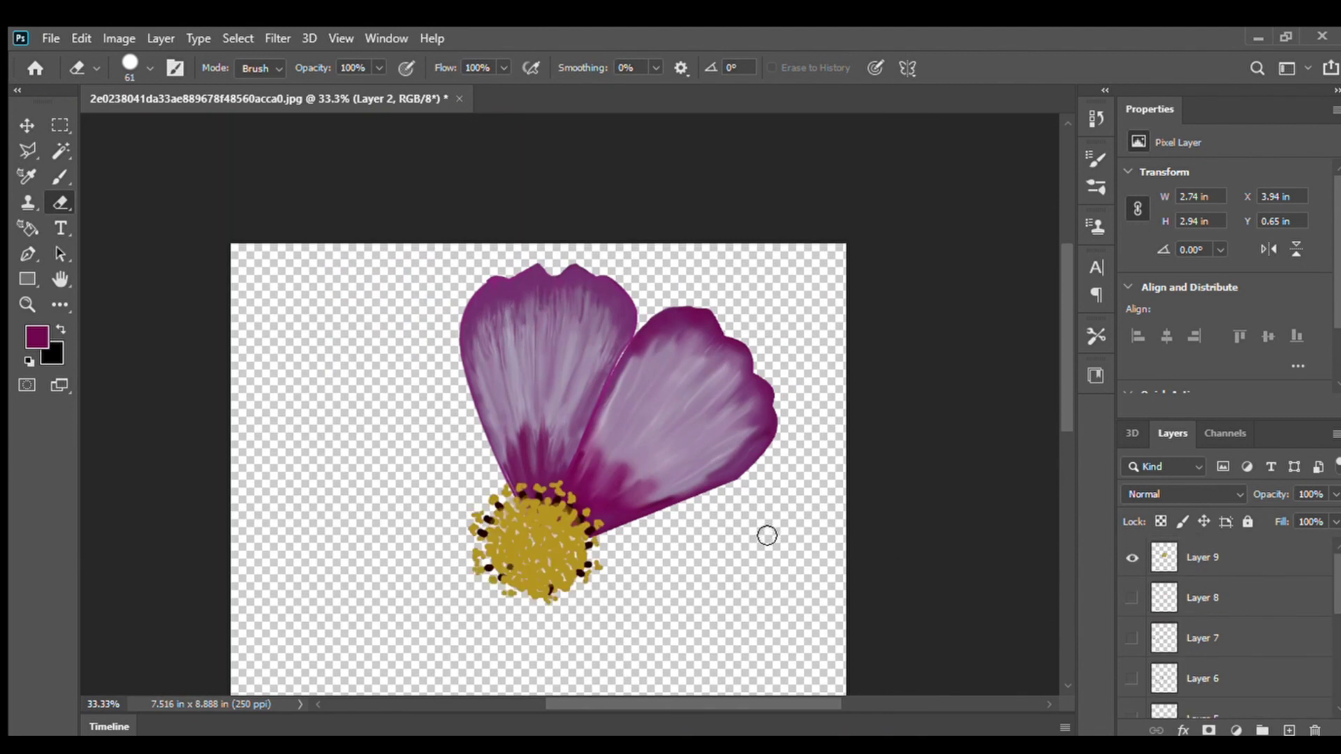
pyautogui.scroll(-3, 1187, 649)
pyautogui.click(1132, 716)
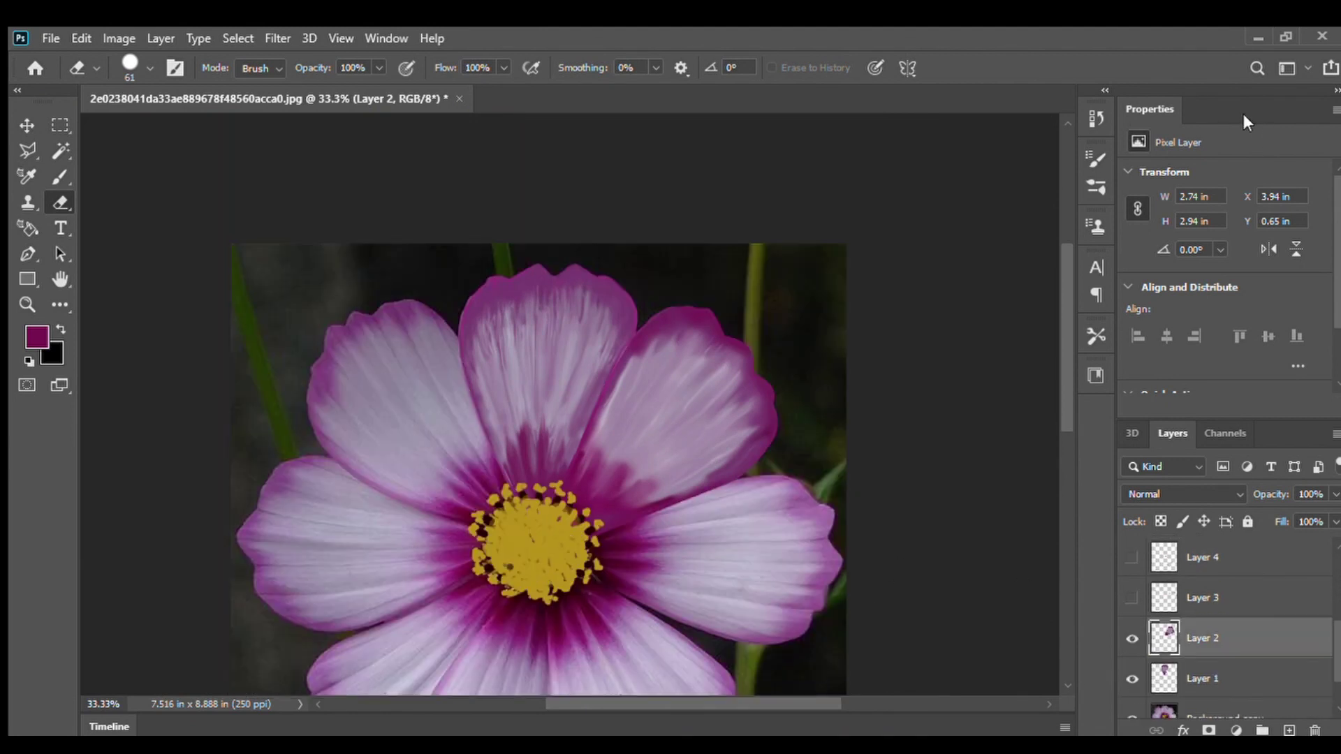
pyautogui.scroll(-5, 925, 366)
pyautogui.scroll(1, 1144, 548)
pyautogui.scroll(-2, 824, 585)
pyautogui.scroll(3, 1063, 275)
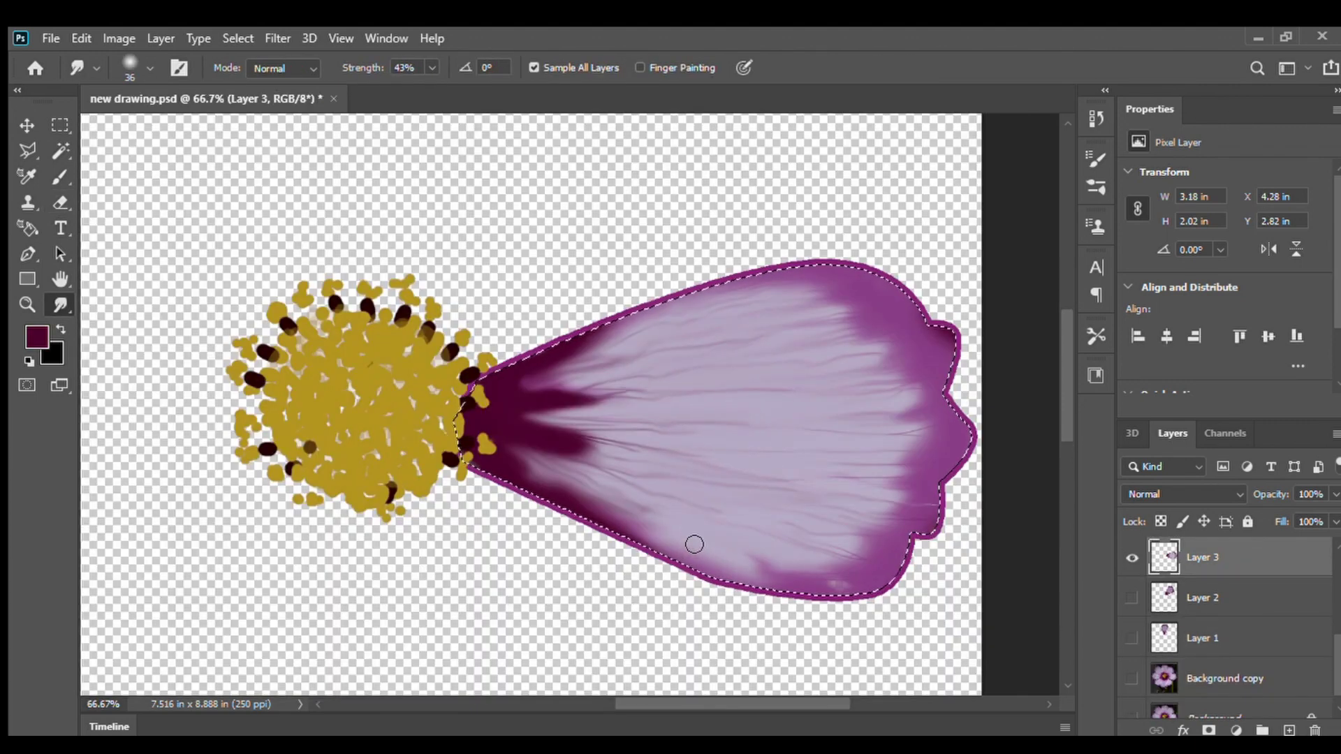
# Show Background copy, sample the Layer 3 petal's purple and base maroon, and brush them on with a size 94 brush at 11% opacity
pyautogui.scroll(-1, 1146, 667)
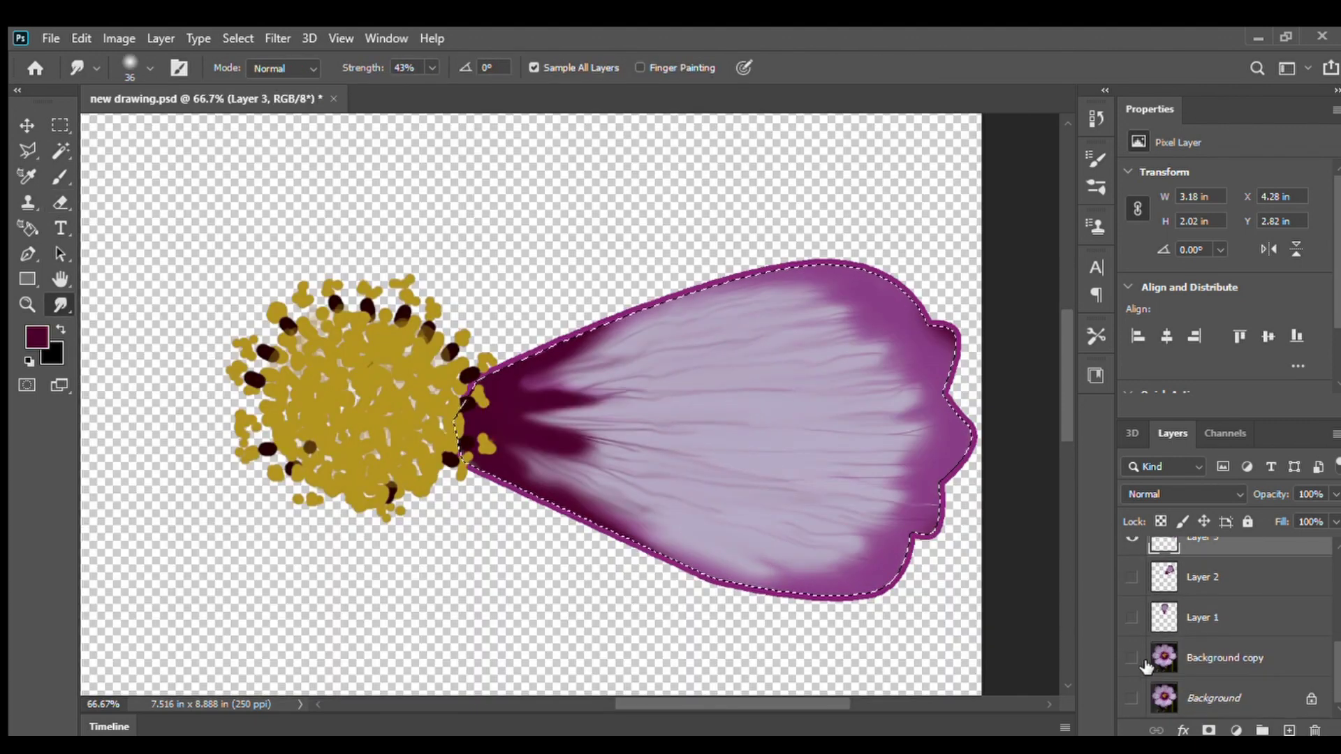
pyautogui.click(1132, 658)
pyautogui.keyDown('alt'); pyautogui.click(869, 327); pyautogui.keyUp('alt')
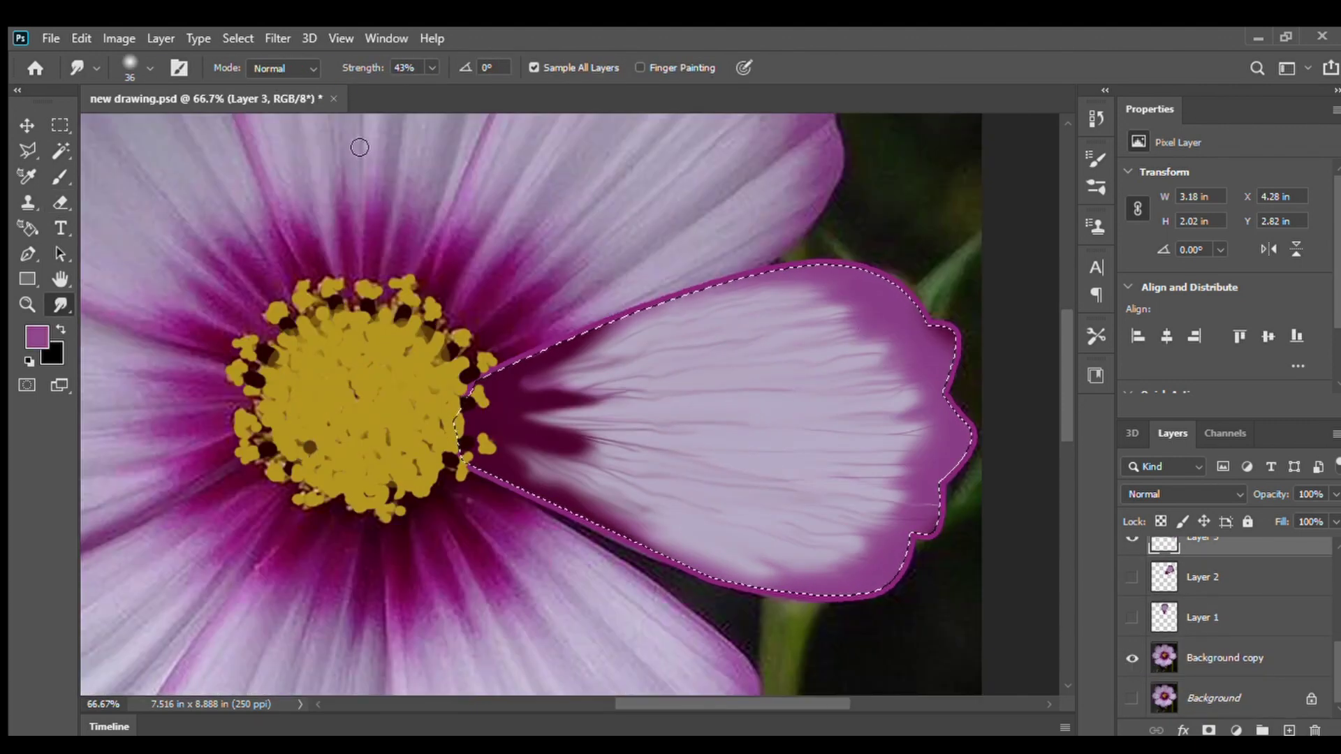
pyautogui.click(61, 178)
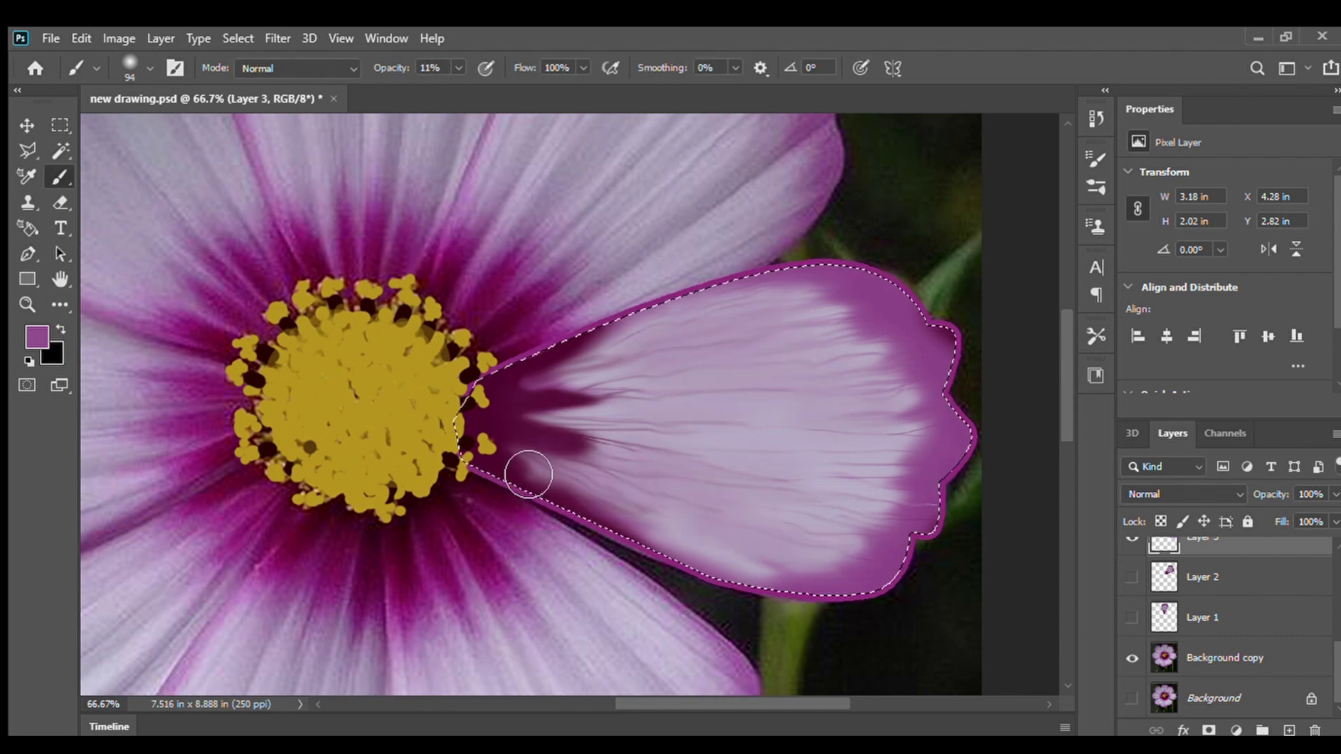
pyautogui.keyDown('alt'); pyautogui.click(502, 341); pyautogui.keyUp('alt')
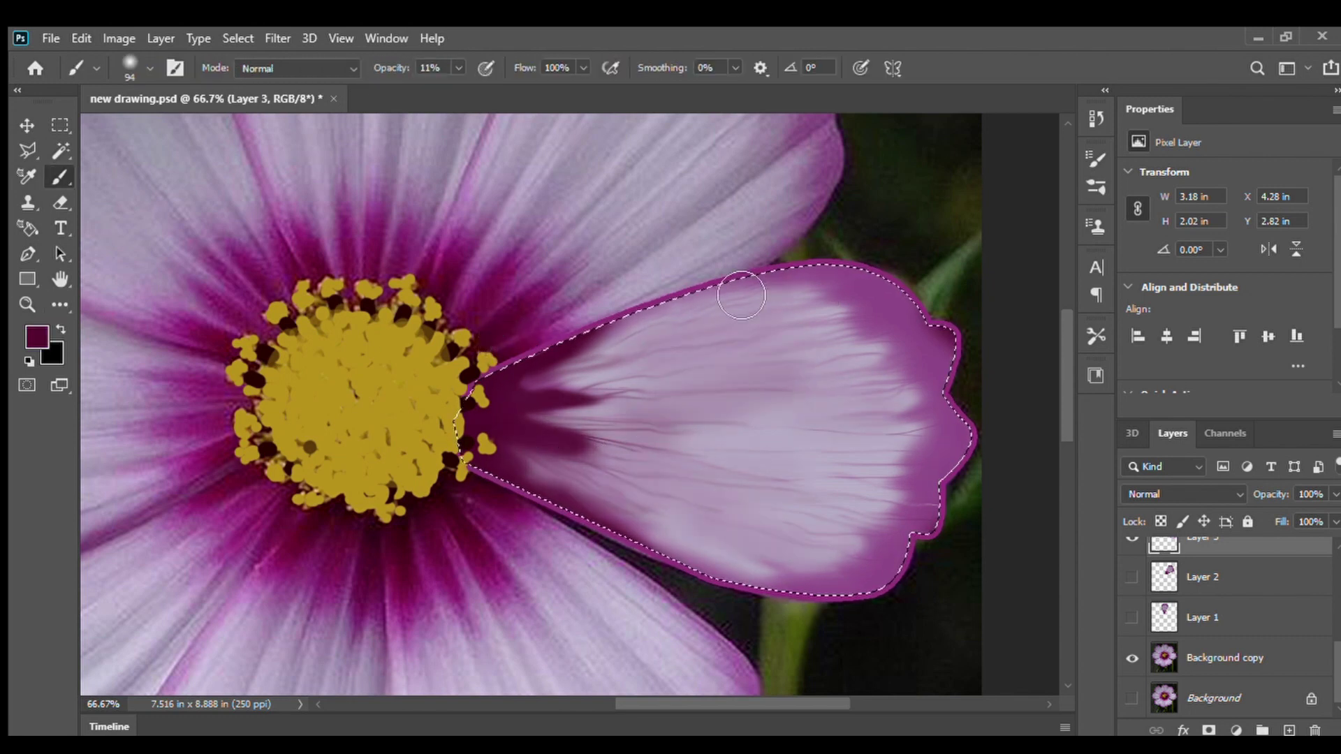
# Select Layer 4 and show Layer 3, Layer 2 and Layer 1 over the flower photo
pyautogui.hotkey('ctrl', '-')
pyautogui.hotkey('ctrl', '-')
pyautogui.hotkey('ctrl', '-')
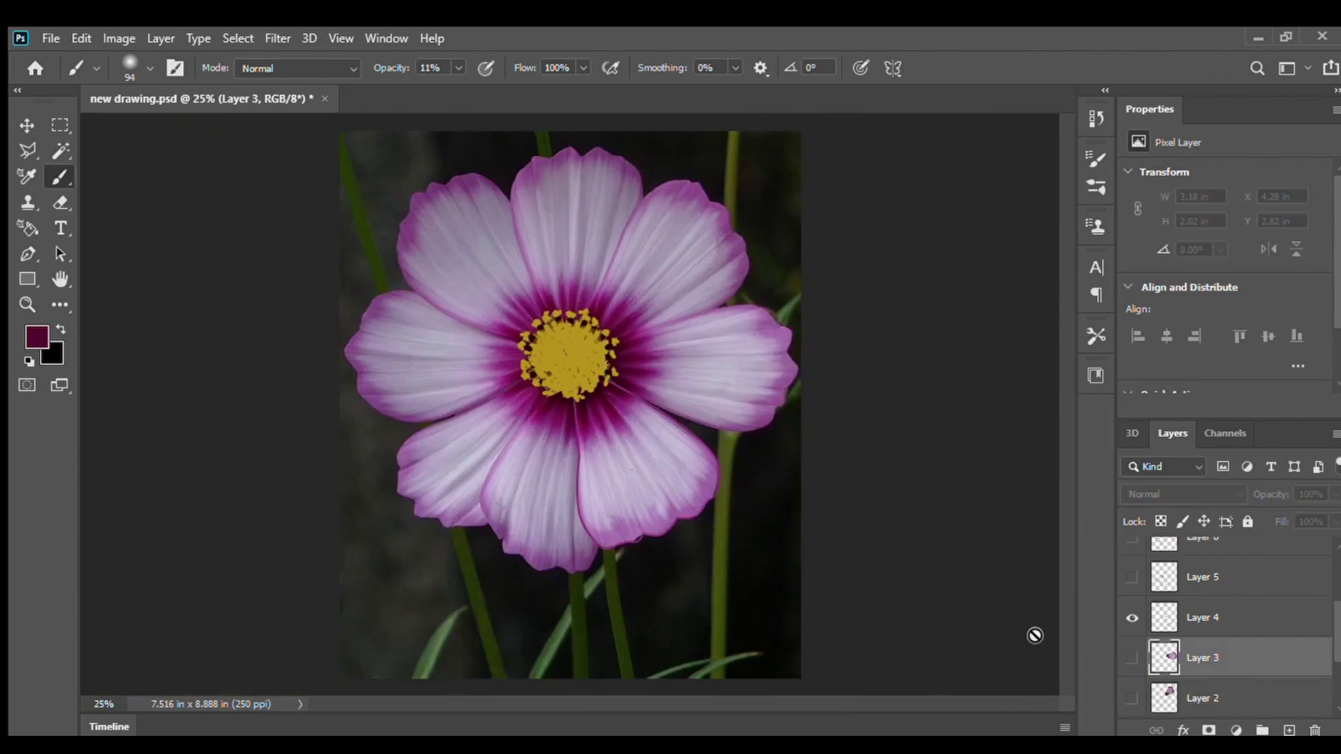
pyautogui.click(1222, 617)
pyautogui.scroll(-1, 1222, 618)
pyautogui.click(1131, 625)
pyautogui.click(1131, 666)
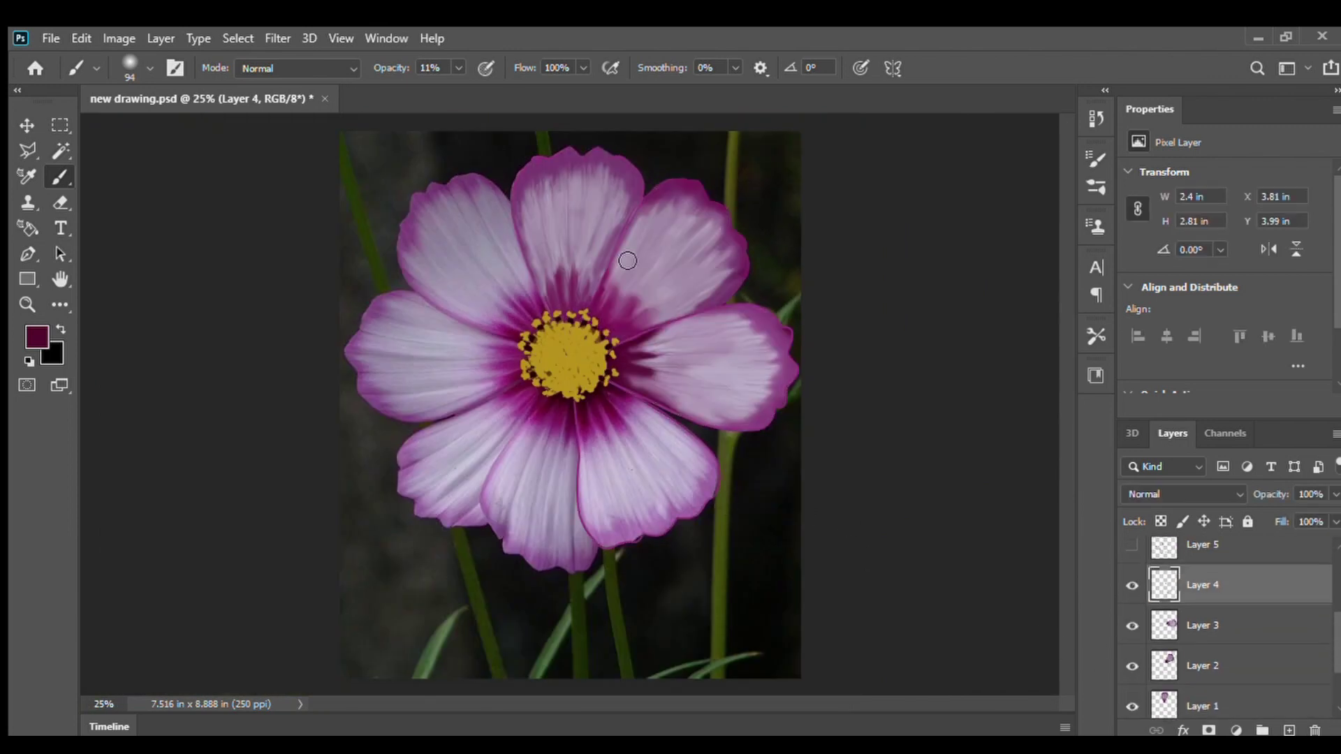
# Sample lavender from the photo, select the Layer 4 petal with the Magic Wand and brush lavender and a purple rim inside it
pyautogui.scroll(-2, 1179, 712)
pyautogui.keyDown('alt'); pyautogui.click(542, 515); pyautogui.keyUp('alt')
pyautogui.moveTo(559, 198); pyautogui.dragTo(555, 220)
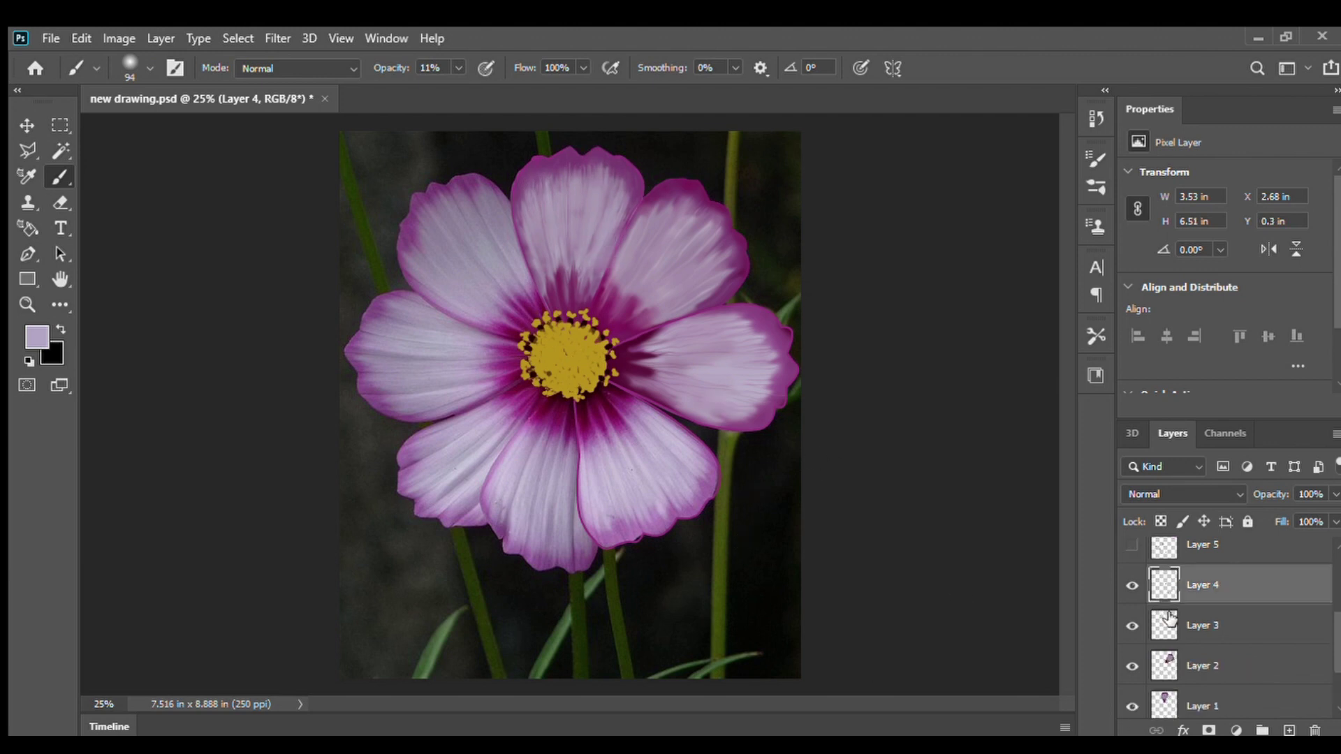
pyautogui.scroll(2, 667, 494)
pyautogui.click(60, 151)
pyautogui.click(621, 419)
pyautogui.click(61, 177)
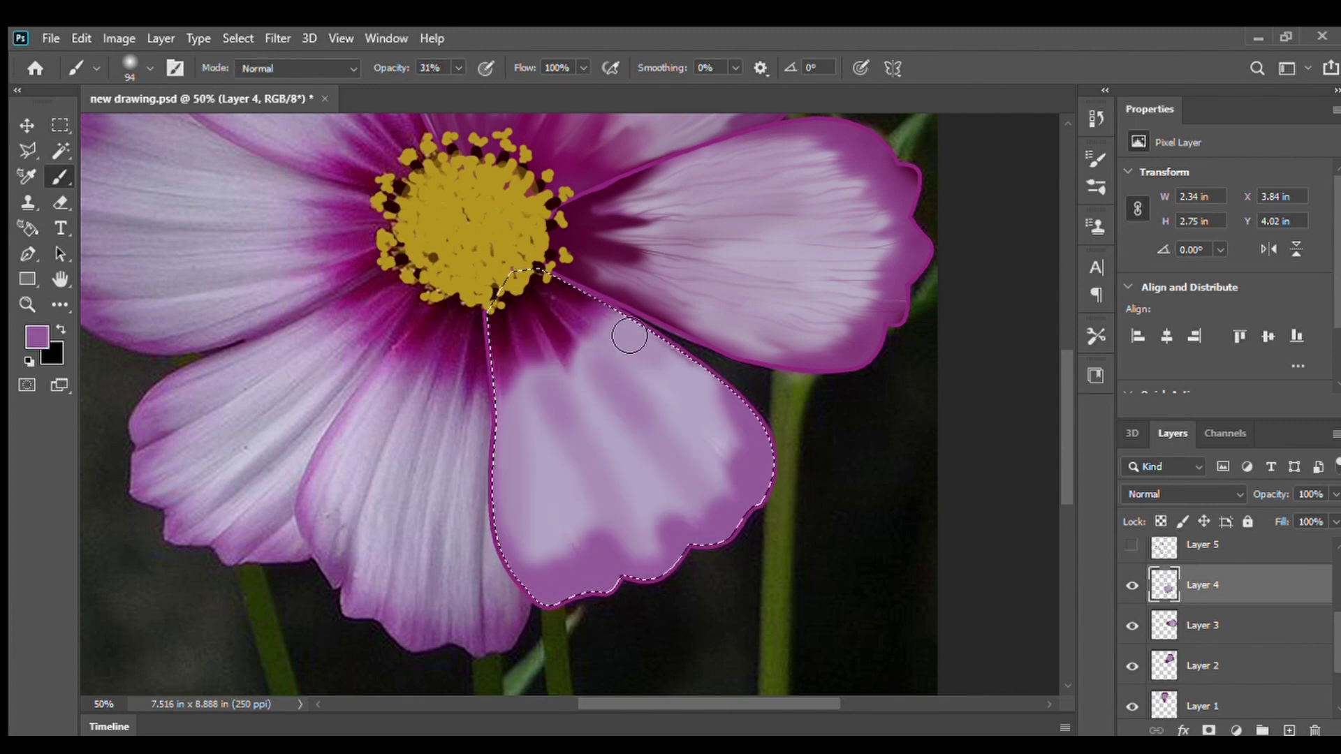
# Brush dark maroon streaks at the Layer 4 petal's base with a size 28 brush at 88% opacity and hide the layers beneath
pyautogui.keyDown('alt'); pyautogui.click(549, 296); pyautogui.keyUp('alt')
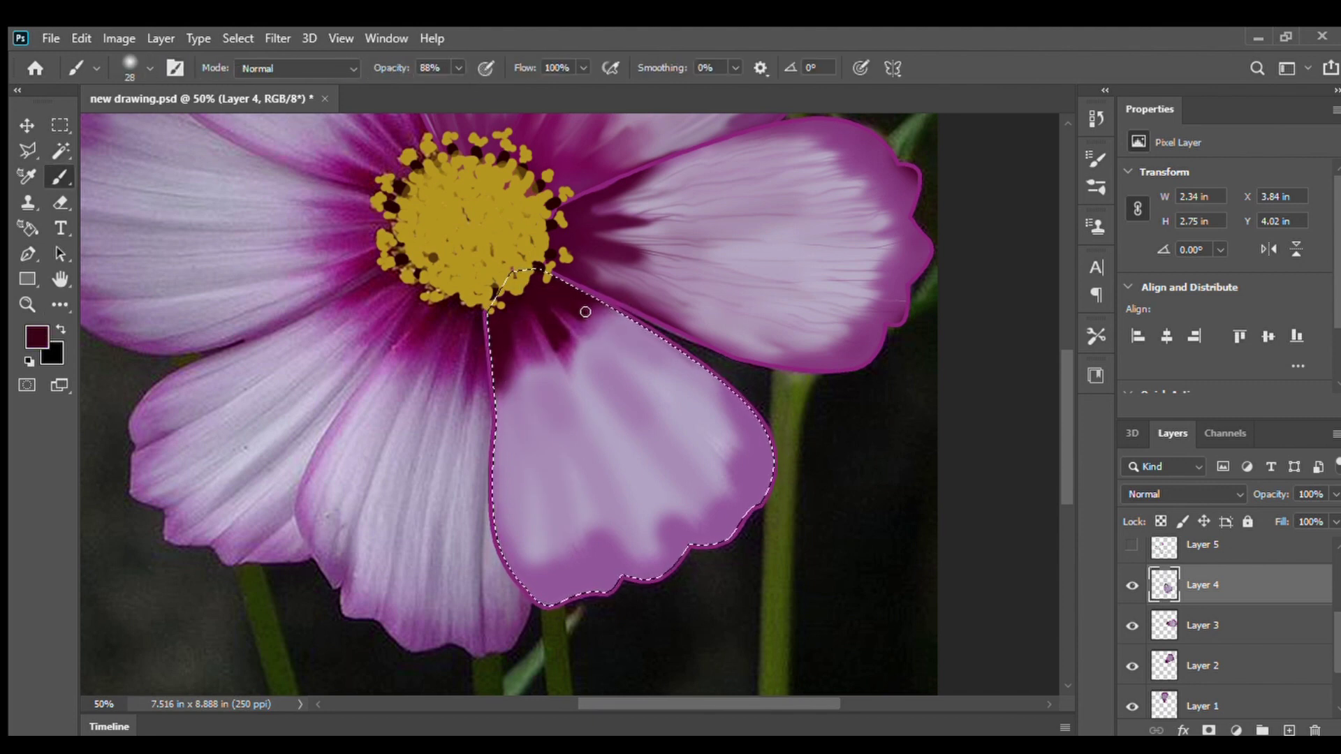
pyautogui.scroll(-1, 1192, 627)
pyautogui.moveTo(1132, 585); pyautogui.dragTo(1135, 707)
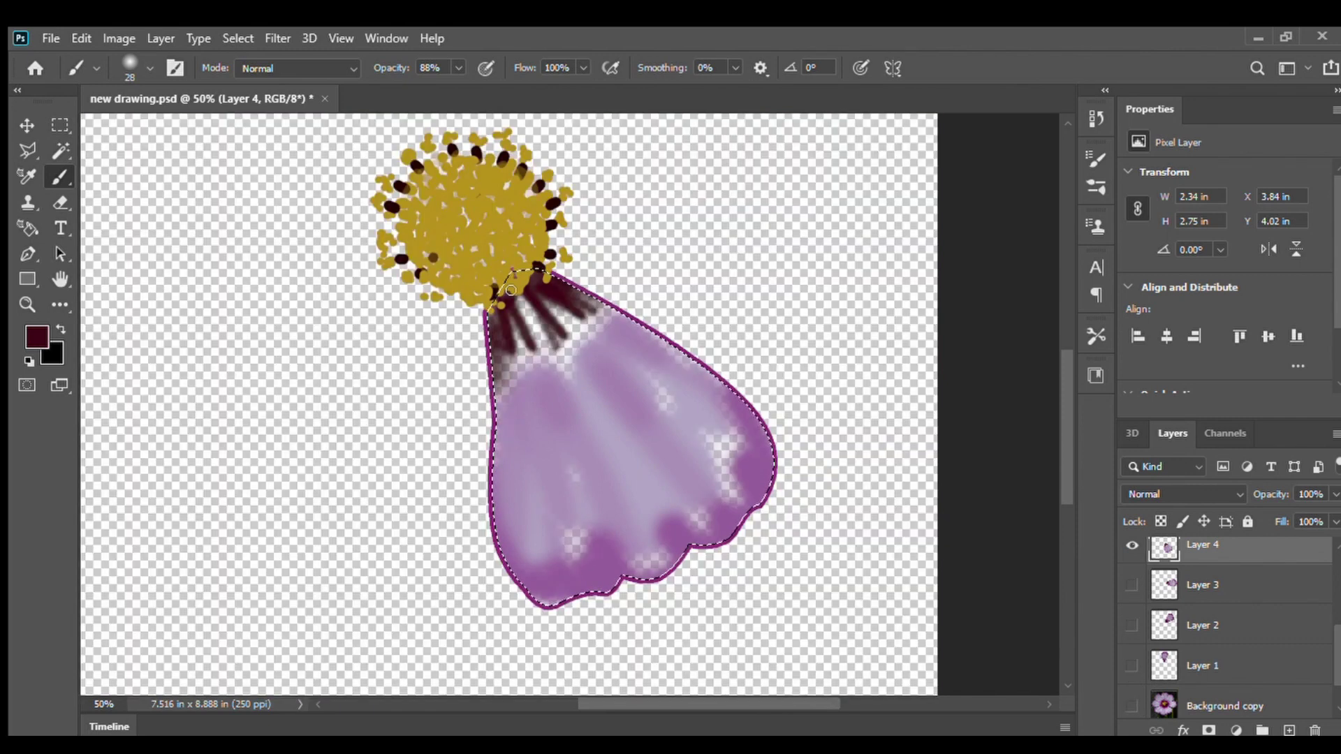
# Sample the magenta from Background copy, hide that layer again and brush magenta streaks between the maroon ones
pyautogui.click(1133, 706)
pyautogui.keyDown('alt'); pyautogui.click(548, 343); pyautogui.keyUp('alt')
pyautogui.click(1132, 706)
pyautogui.scroll(2, 573, 447)
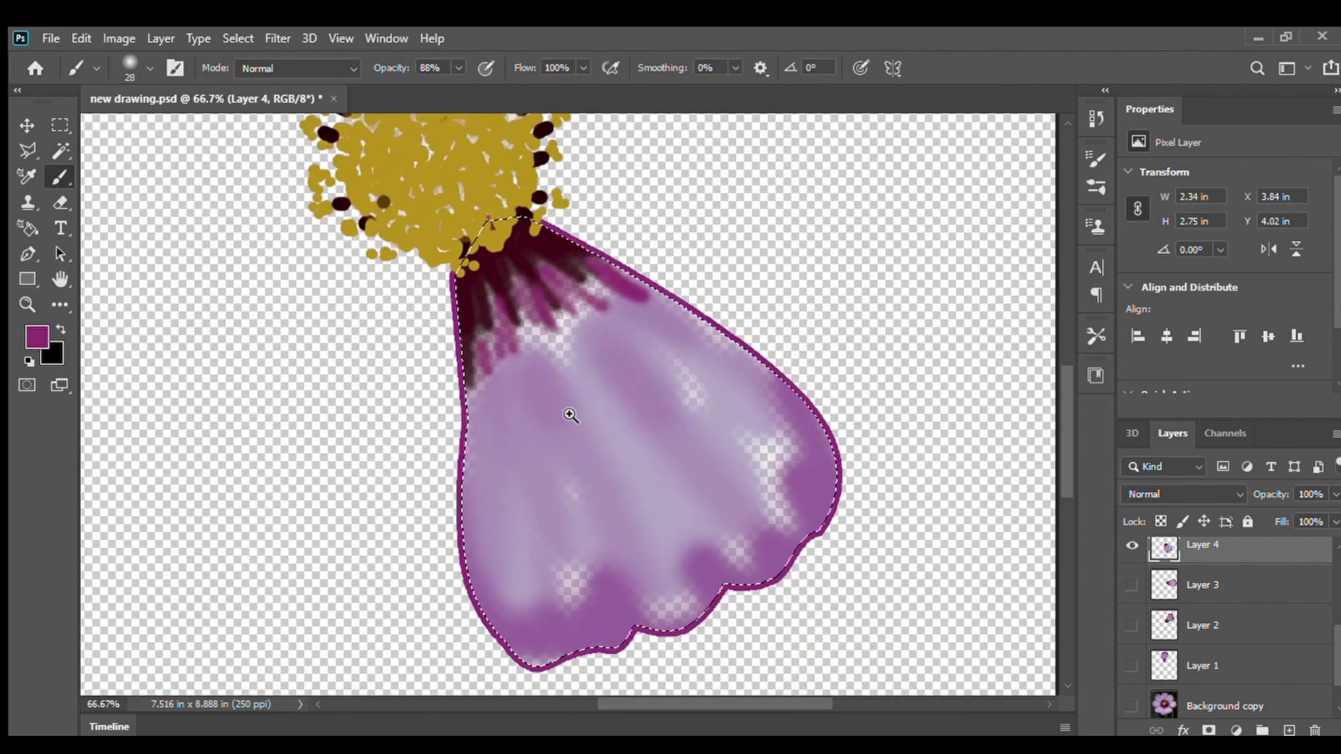
# Sample the petal's muted lavender and fill the gaps across its middle with a size 83 brush
pyautogui.keyDown('alt'); pyautogui.click(554, 302); pyautogui.keyUp('alt')
pyautogui.rightClick(554, 302)
pyautogui.moveTo(581, 342); pyautogui.dragTo(601, 342)
pyautogui.moveTo(559, 254)
pyautogui.mouseDown()
pyautogui.moveTo(830, 329)
pyautogui.moveTo(578, 626)
pyautogui.mouseUp()
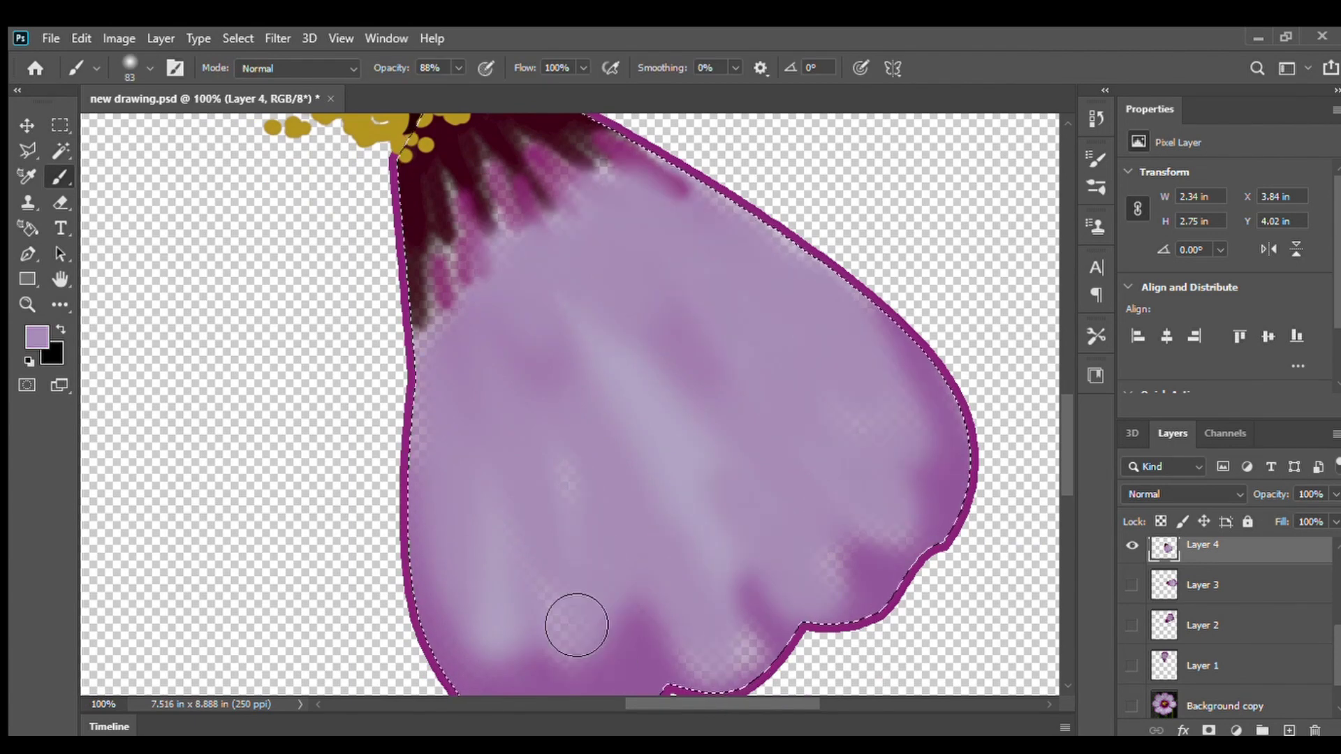
# Sample the Layer 4 petal's rim purple and brush it along the outer and side edges
pyautogui.scroll(-2, 593, 628)
pyautogui.keyDown('alt'); pyautogui.click(629, 600); pyautogui.keyUp('alt')
pyautogui.moveTo(886, 493); pyautogui.dragTo(808, 149)
pyautogui.scroll(2, 768, 209)
pyautogui.scroll(-2, 489, 454)
pyautogui.scroll(4, 389, 541)
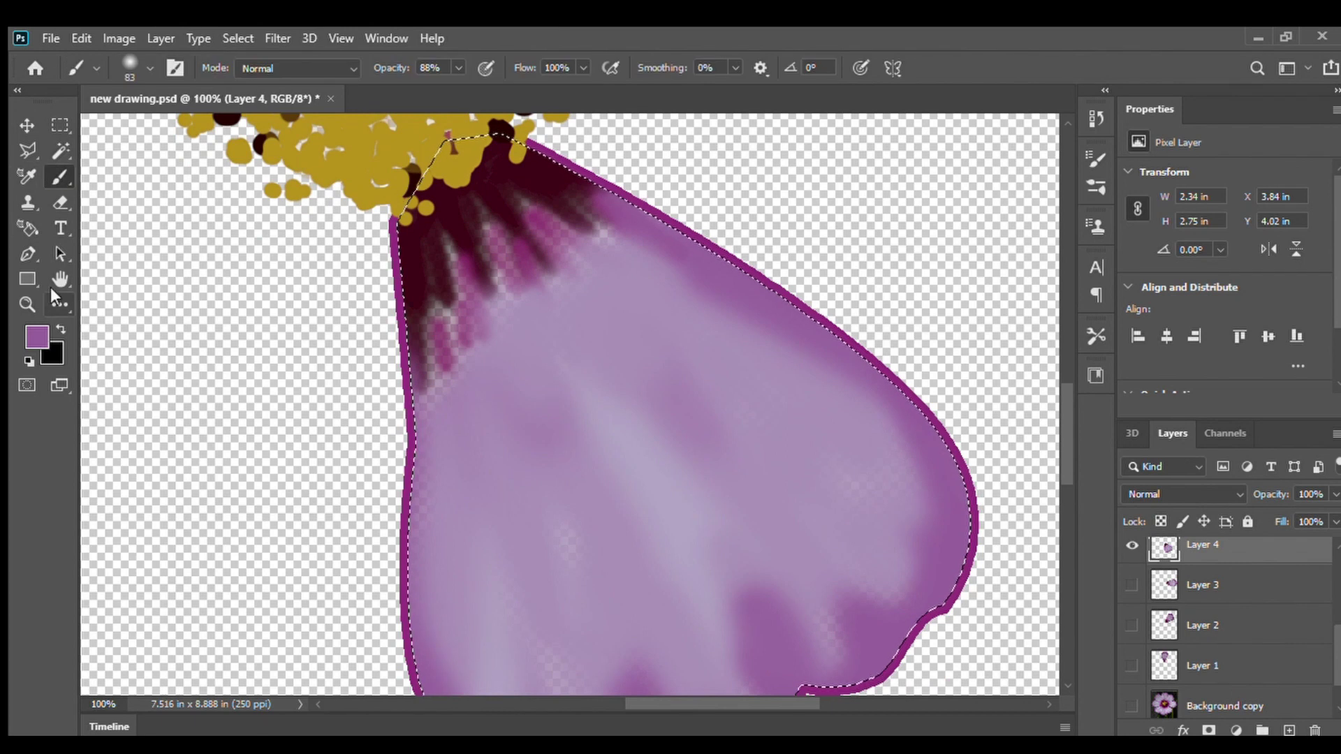
# Smudge short thin veins inward from the Layer 4 petal's purple rim with a size 1 brush at 100% strength
pyautogui.click(60, 304)
pyautogui.scroll(-1, 269, 401)
pyautogui.click(149, 68)
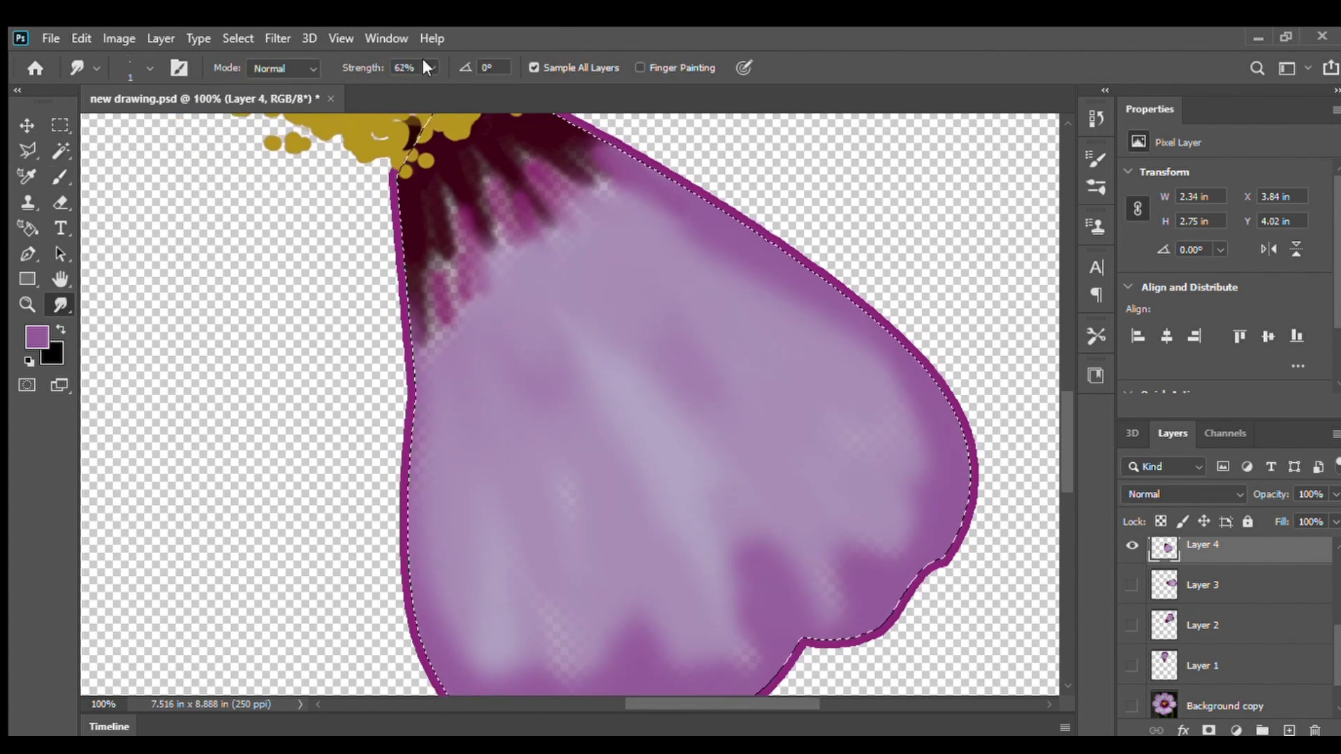
pyautogui.moveTo(424, 61); pyautogui.dragTo(467, 64)
pyautogui.scroll(-3, 803, 454)
pyautogui.scroll(1, 877, 512)
pyautogui.moveTo(908, 486); pyautogui.dragTo(807, 389)
pyautogui.moveTo(917, 433); pyautogui.dragTo(785, 338)
pyautogui.moveTo(929, 408); pyautogui.dragTo(843, 343)
pyautogui.moveTo(926, 367); pyautogui.dragTo(792, 275)
pyautogui.moveTo(843, 518); pyautogui.dragTo(770, 434)
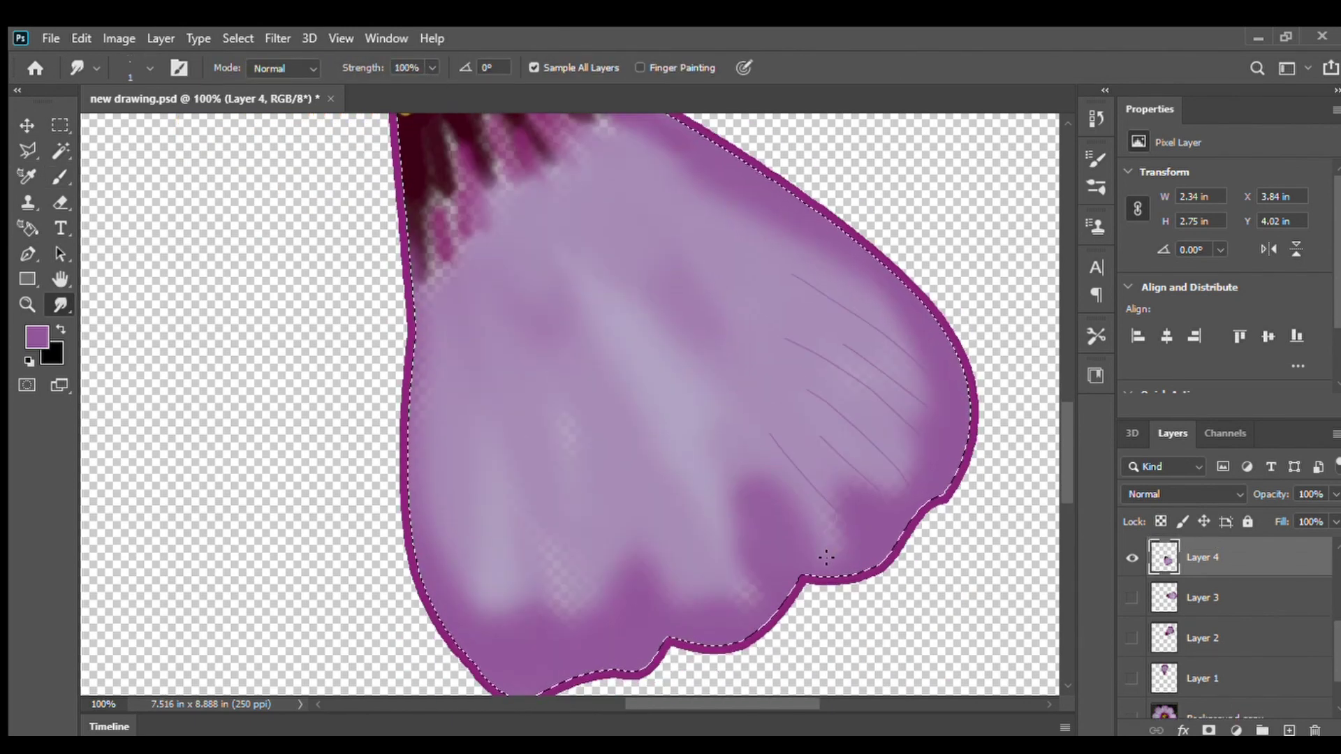
# Smudge long thin veins from the Layer 4 petal's rim up toward its maroon base
pyautogui.scroll(1, 826, 557)
pyautogui.moveTo(760, 515); pyautogui.dragTo(513, 192)
pyautogui.moveTo(928, 394); pyautogui.dragTo(741, 266)
pyautogui.moveTo(712, 625); pyautogui.dragTo(507, 220)
pyautogui.scroll(-2, 573, 559)
pyautogui.moveTo(622, 584); pyautogui.dragTo(493, 223)
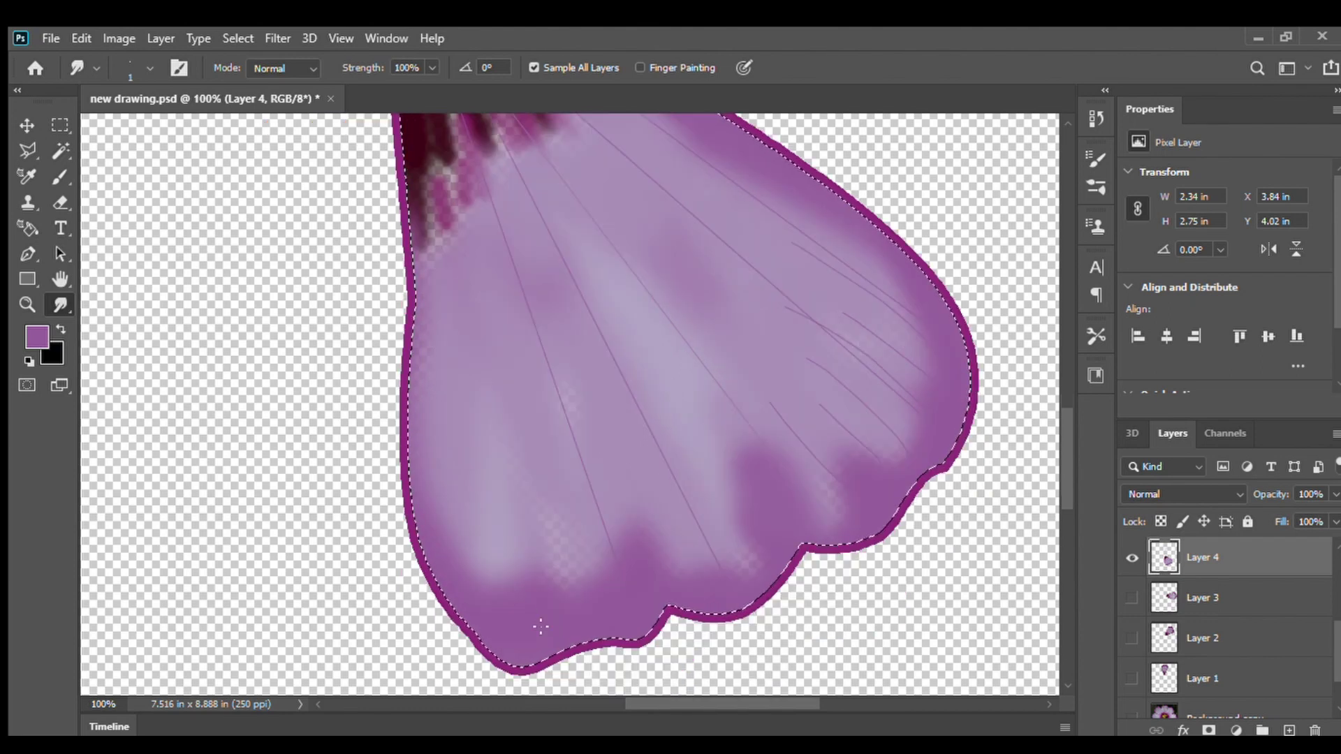
pyautogui.moveTo(539, 626); pyautogui.dragTo(460, 248)
pyautogui.scroll(20, 512, 434)
pyautogui.scroll(-9, 512, 434)
pyautogui.scroll(1, 662, 509)
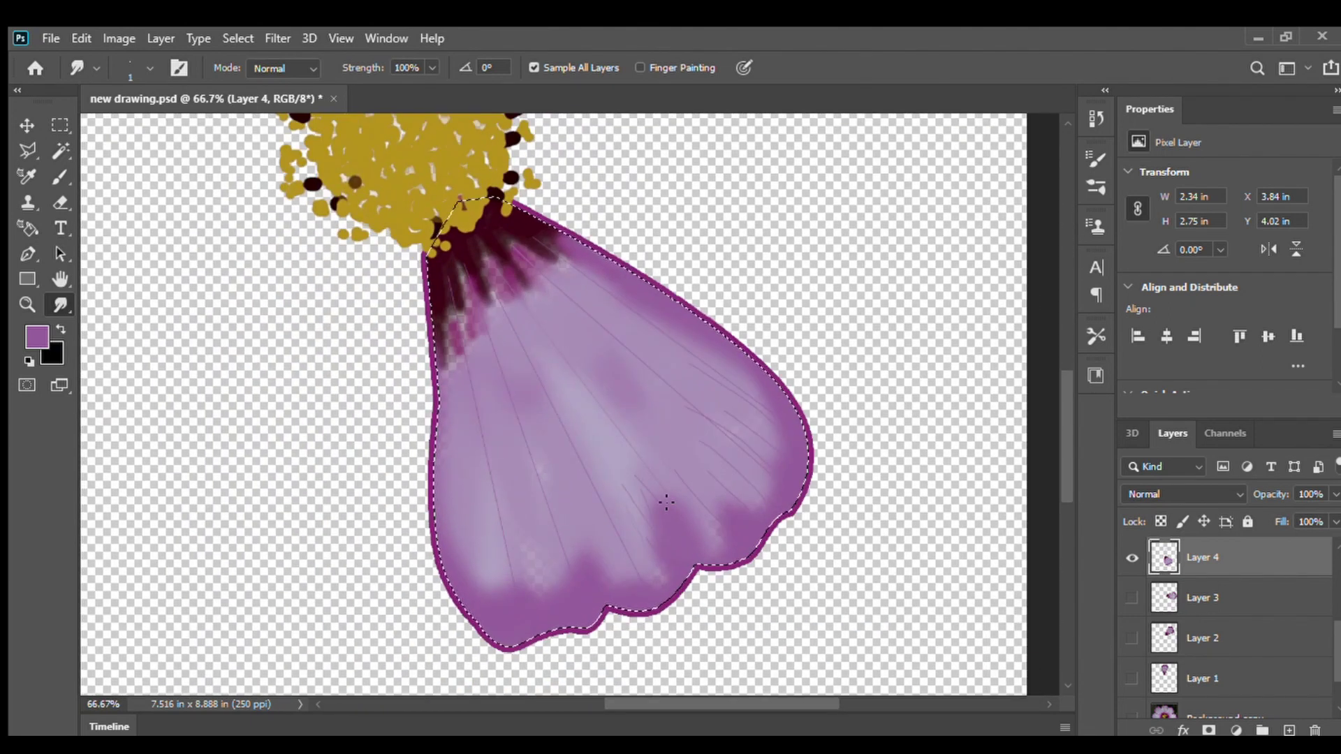
# Rotate the selected interior of the Layer 4 petal by -124.39° with Free Transform
pyautogui.moveTo(371, 404); pyautogui.dragTo(398, 414)
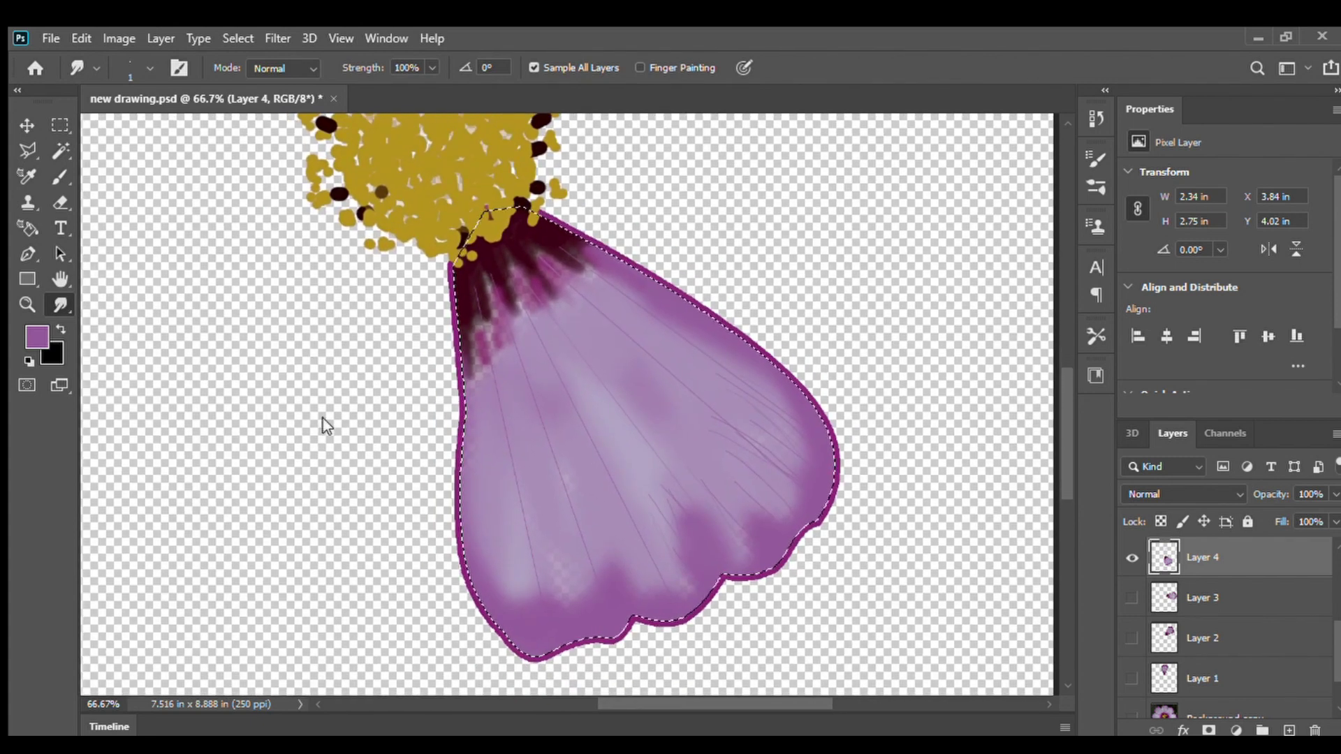
pyautogui.scroll(1, 653, 437)
pyautogui.scroll(-3, 652, 437)
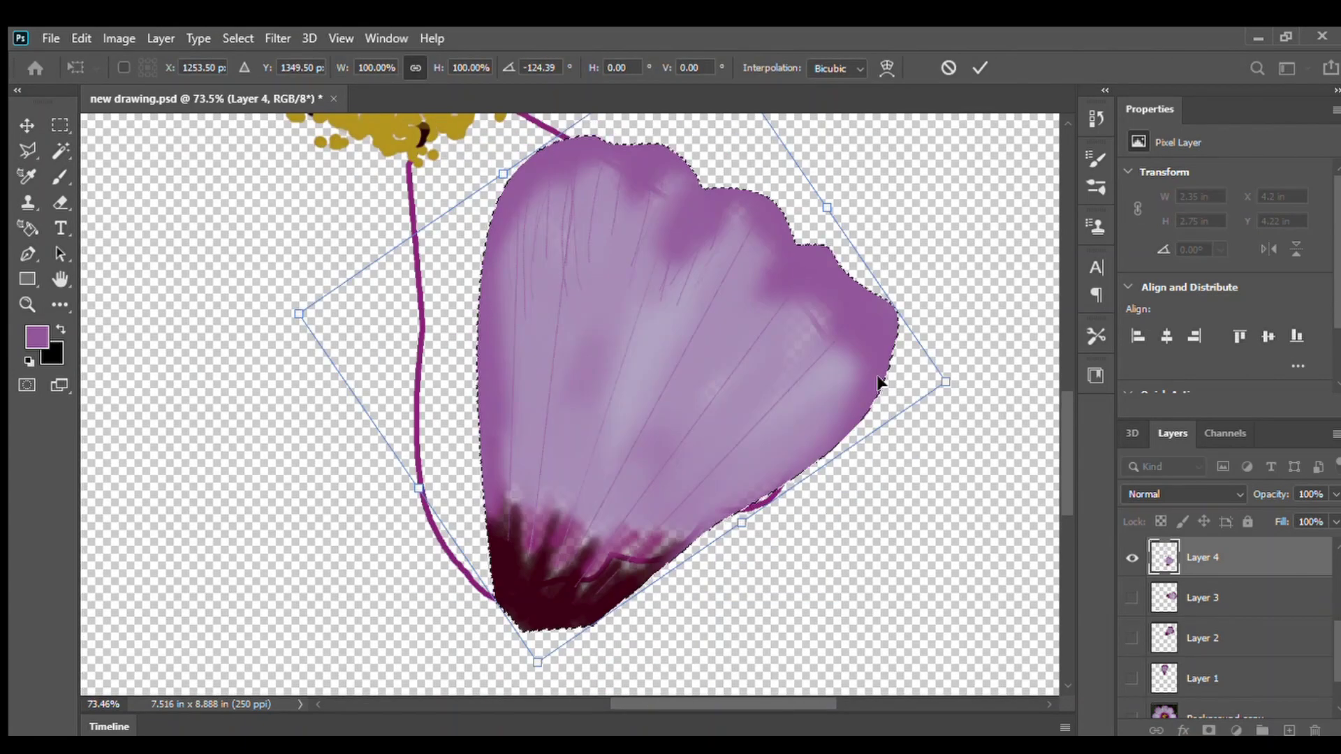
pyautogui.press('Return')
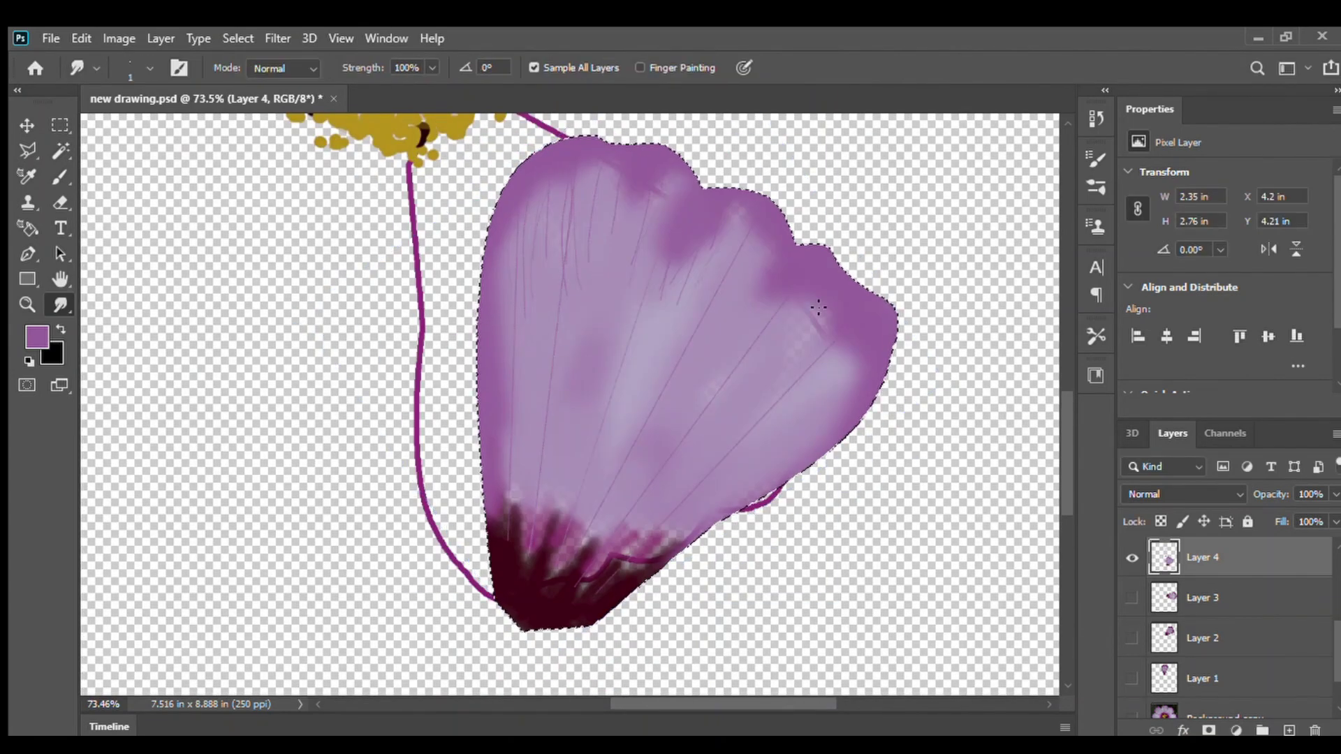
# Smudge more fine veins into the rotated petal from its purple rim and its maroon base
pyautogui.moveTo(766, 305); pyautogui.dragTo(738, 333)
pyautogui.moveTo(786, 305); pyautogui.dragTo(743, 364)
pyautogui.moveTo(801, 307); pyautogui.dragTo(752, 383)
pyautogui.moveTo(818, 328)
pyautogui.mouseDown()
pyautogui.moveTo(777, 363)
pyautogui.moveTo(802, 392)
pyautogui.mouseUp()
pyautogui.moveTo(854, 359); pyautogui.dragTo(822, 388)
pyautogui.moveTo(846, 398); pyautogui.dragTo(776, 432)
pyautogui.moveTo(847, 402); pyautogui.dragTo(811, 422)
pyautogui.moveTo(509, 496); pyautogui.dragTo(487, 371)
pyautogui.moveTo(590, 527); pyautogui.dragTo(673, 395)
pyautogui.moveTo(637, 530); pyautogui.dragTo(736, 399)
pyautogui.moveTo(669, 535); pyautogui.dragTo(746, 434)
pyautogui.hotkey('ctrl', 't')
pyautogui.moveTo(881, 657)
pyautogui.mouseDown()
pyautogui.moveTo(347, 521)
pyautogui.moveTo(324, 425)
pyautogui.mouseUp()
pyautogui.moveTo(696, 371)
pyautogui.mouseDown()
pyautogui.moveTo(566, 362)
pyautogui.moveTo(568, 375)
pyautogui.mouseUp()
pyautogui.hotkey('ctrl', 'z')
pyautogui.hotkey('ctrl', 'z')
pyautogui.scroll(-3, 916, 542)
pyautogui.scroll(2, 919, 538)
pyautogui.press('Escape')
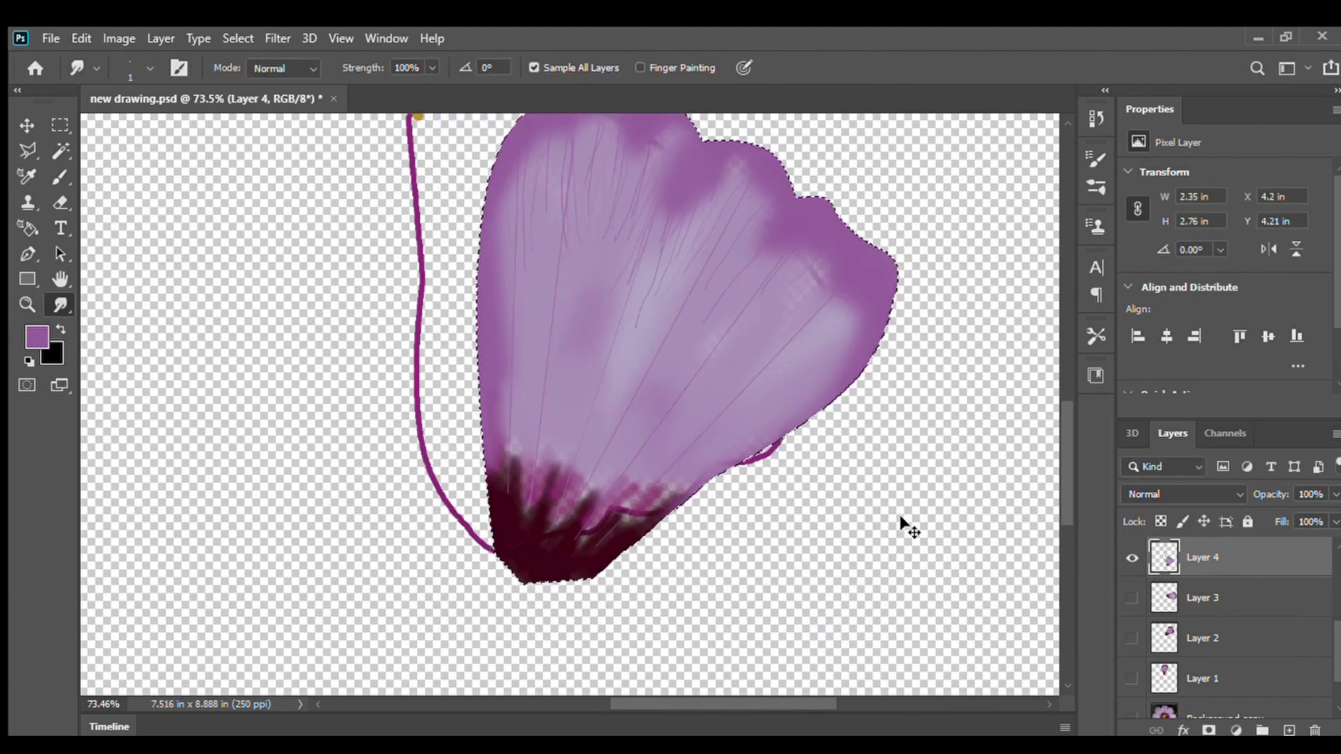
# Move the veined petal interior and rotate it 129.23° back toward its outline with Free Transform
pyautogui.scroll(1, 901, 524)
pyautogui.click(27, 127)
pyautogui.moveTo(699, 384); pyautogui.dragTo(680, 447)
pyautogui.hotkey('ctrl', 't')
pyautogui.moveTo(897, 551); pyautogui.dragTo(391, 464)
pyautogui.moveTo(725, 398); pyautogui.dragTo(639, 318)
pyautogui.moveTo(917, 316); pyautogui.dragTo(929, 403)
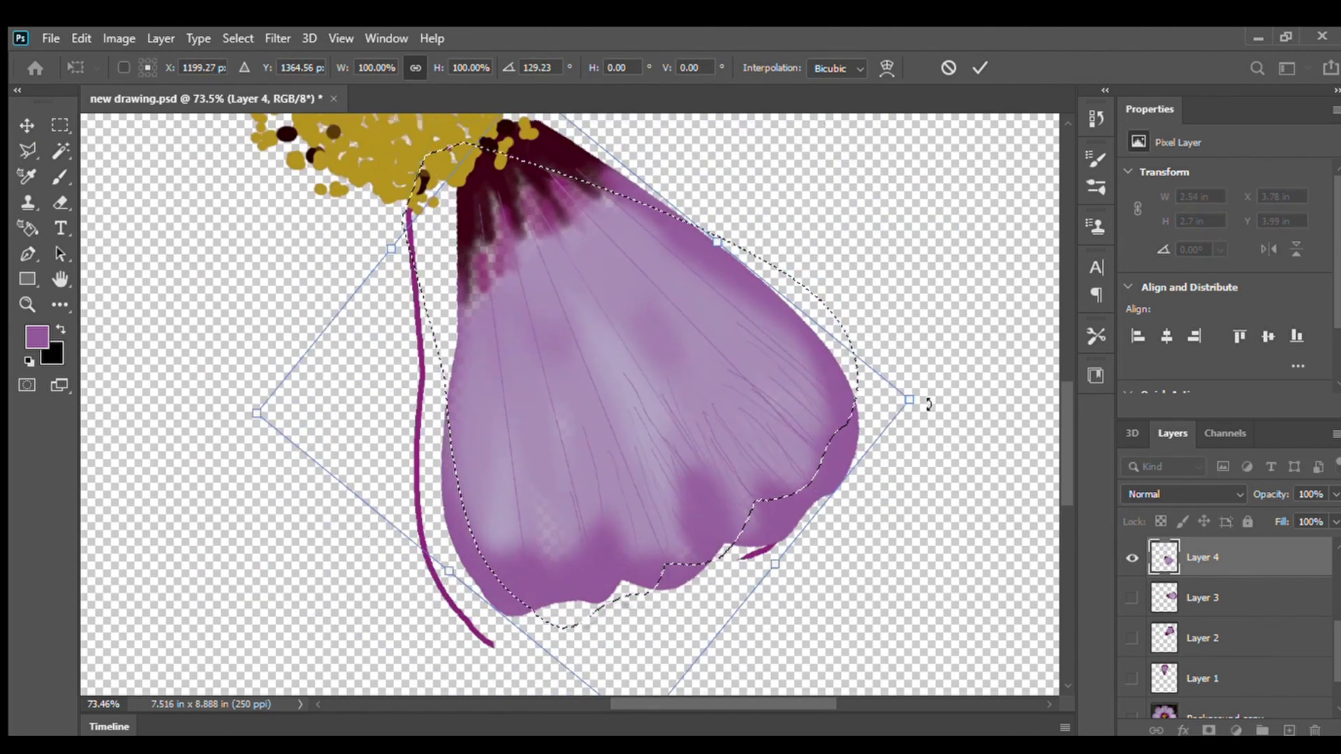
# Fit the veined petal interior back into its Layer 4 outline with Free Transform, rotated to 124.88°
pyautogui.moveTo(642, 391); pyautogui.dragTo(606, 421)
pyautogui.scroll(-3, 766, 643)
pyautogui.moveTo(766, 643); pyautogui.dragTo(786, 627)
pyautogui.scroll(-3, 578, 387)
pyautogui.scroll(5, 587, 349)
pyautogui.moveTo(611, 274); pyautogui.dragTo(613, 274)
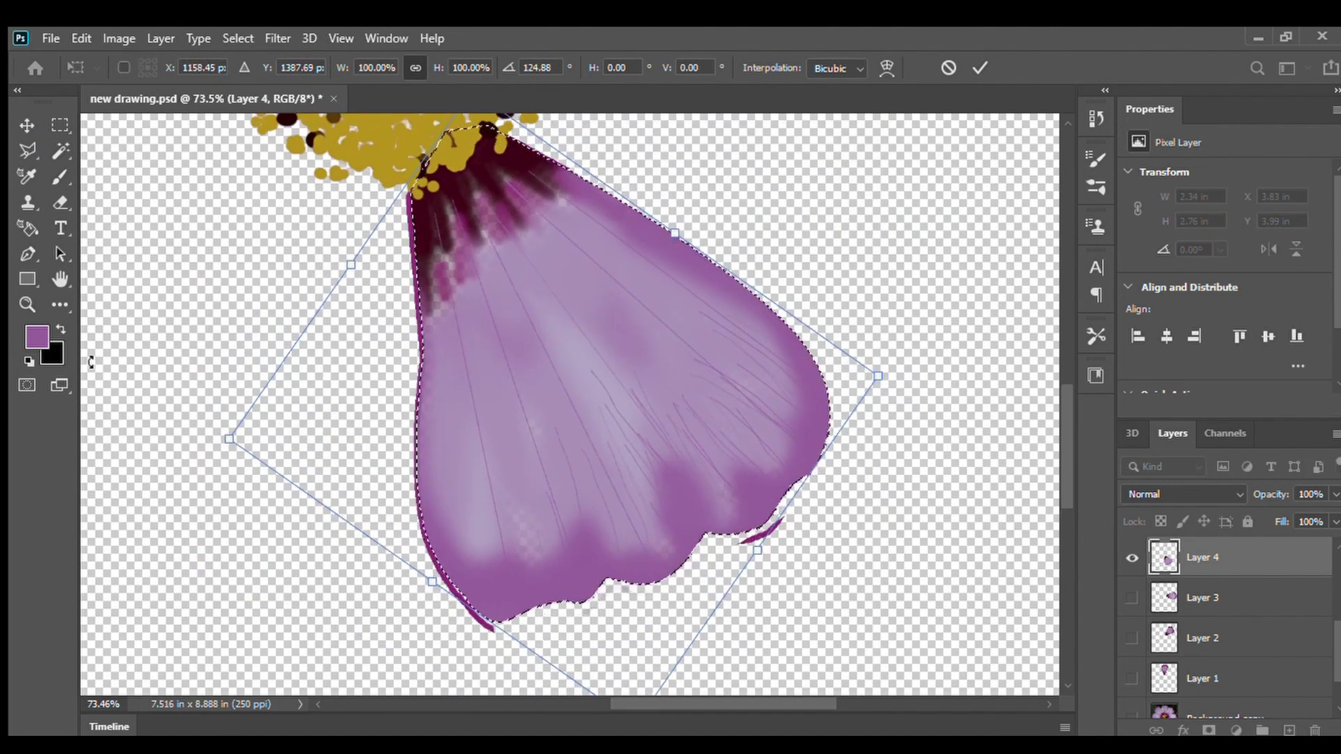
pyautogui.press('Return')
# Erase the leftover outline around the Layer 4 petal and invert the selection back to the petal's interior
pyautogui.press('e')
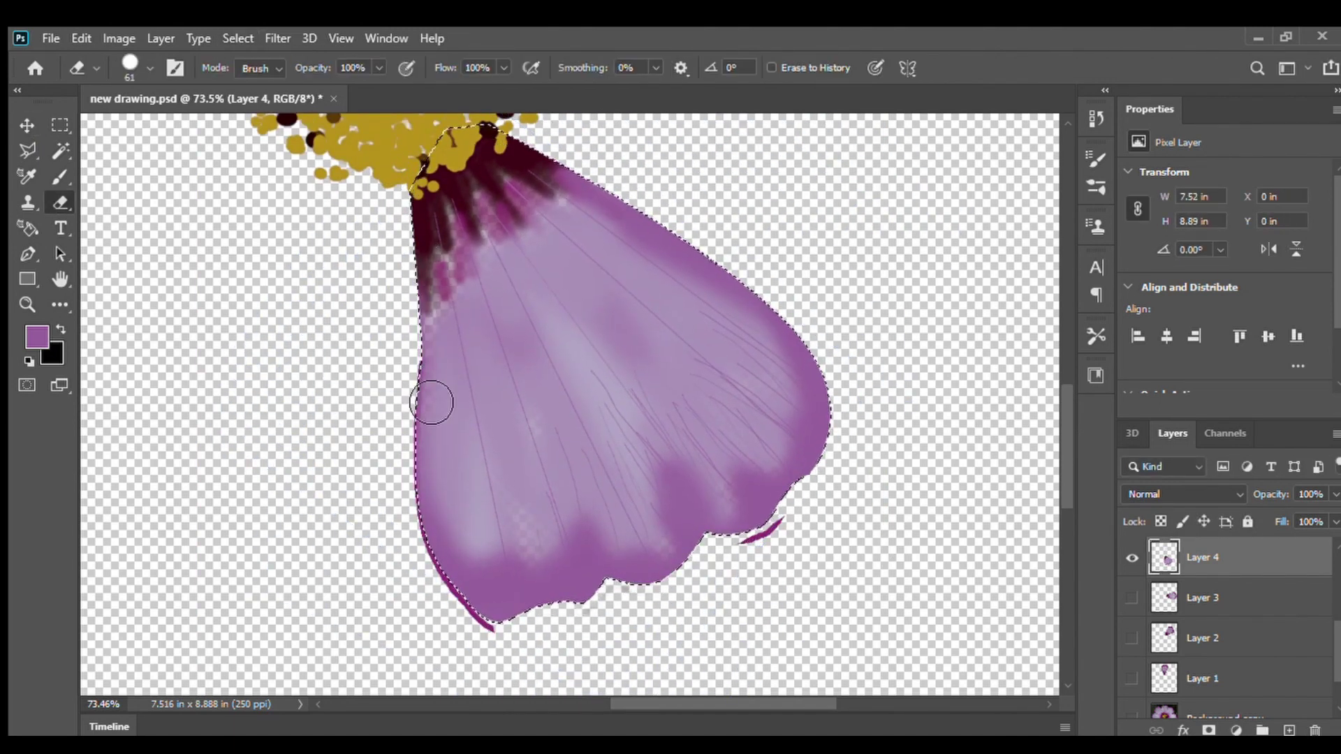
pyautogui.moveTo(431, 402); pyautogui.dragTo(777, 529)
pyautogui.scroll(1, 629, 419)
pyautogui.click(241, 38)
pyautogui.click(259, 126)
# Smudge fine dark veins from the Layer 4 petal's maroon base down into the lilac area
pyautogui.click(60, 305)
pyautogui.moveTo(529, 239); pyautogui.dragTo(586, 313)
pyautogui.moveTo(501, 257); pyautogui.dragTo(536, 319)
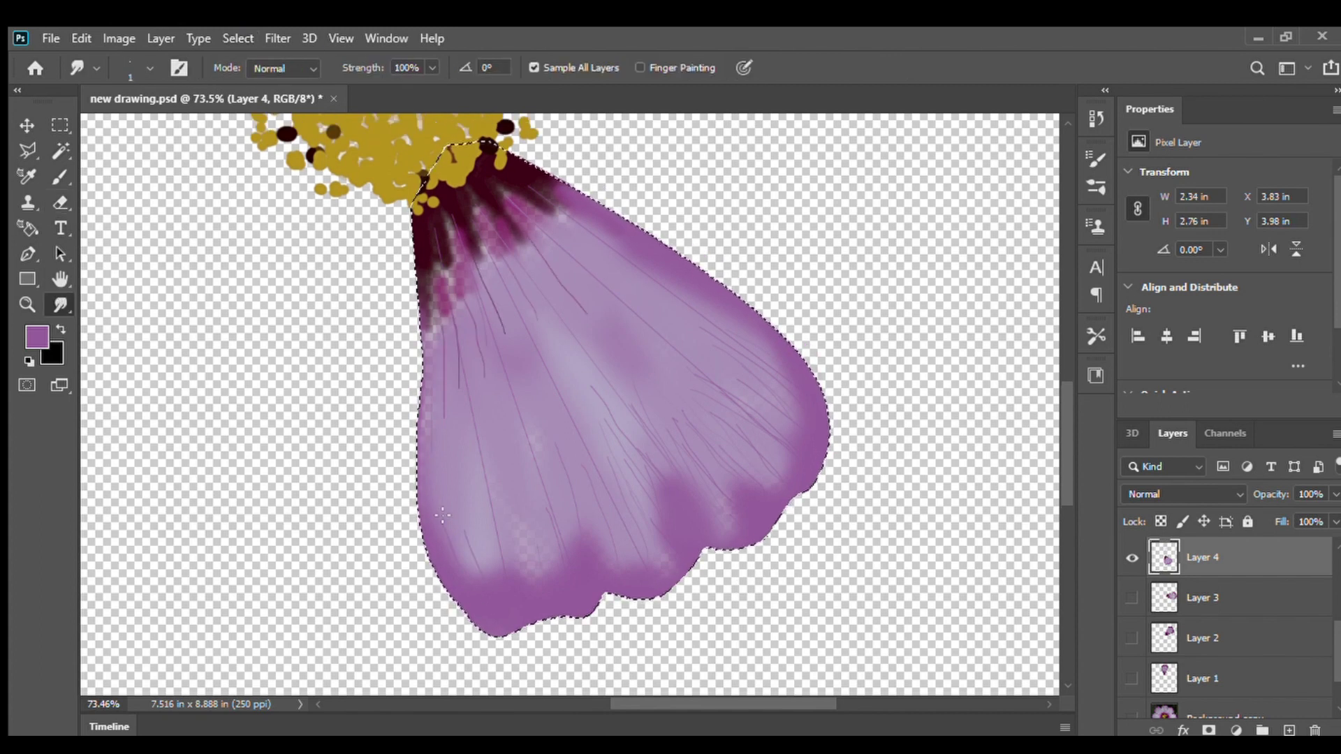
# Paint thin white veins with the Brush from the Layer 4 petal's base toward its rim
pyautogui.click(60, 177)
pyautogui.click(30, 362)
pyautogui.click(61, 330)
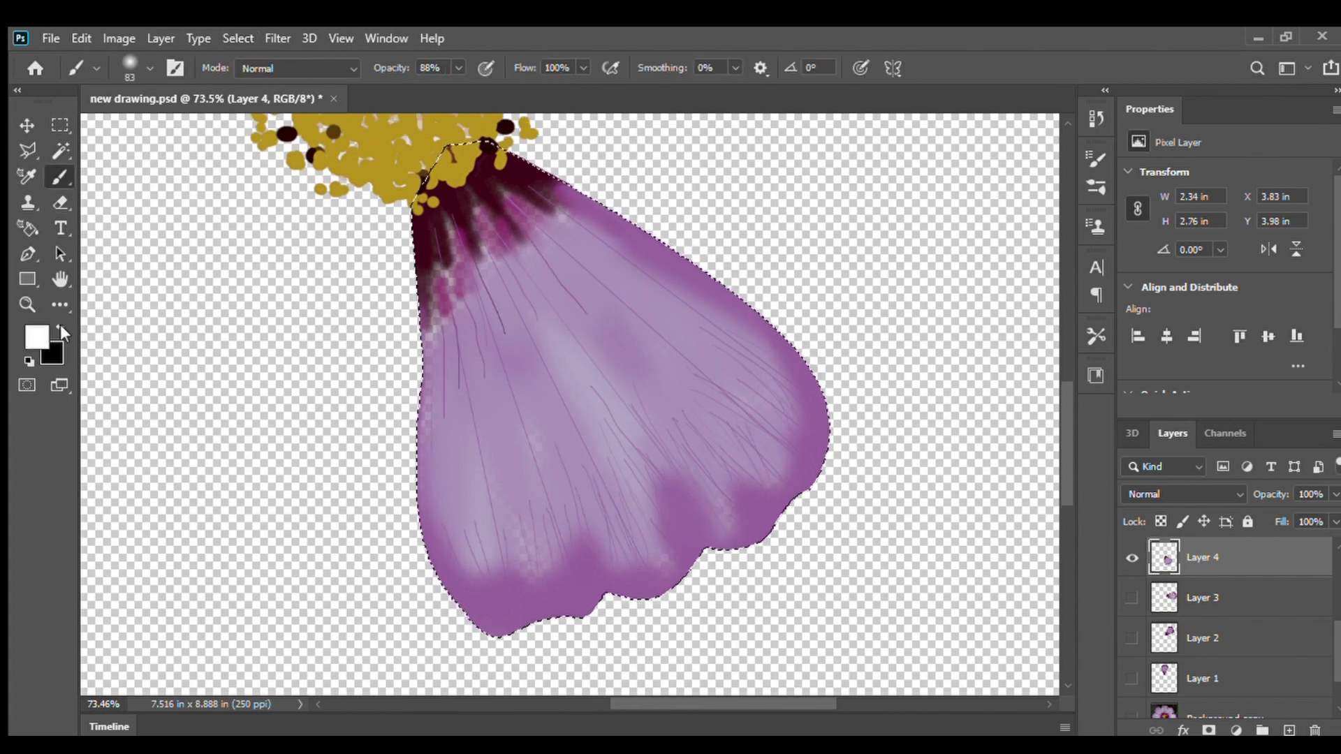
pyautogui.moveTo(457, 250); pyautogui.dragTo(574, 565)
pyautogui.moveTo(516, 258)
pyautogui.mouseDown()
pyautogui.moveTo(634, 501)
pyautogui.moveTo(699, 462)
pyautogui.mouseUp()
pyautogui.moveTo(538, 222); pyautogui.dragTo(744, 398)
pyautogui.moveTo(438, 268); pyautogui.dragTo(490, 520)
# Blend the white veins and petal colours on Layer 4 with a size 29 Smudge brush at 28% strength
pyautogui.click(60, 305)
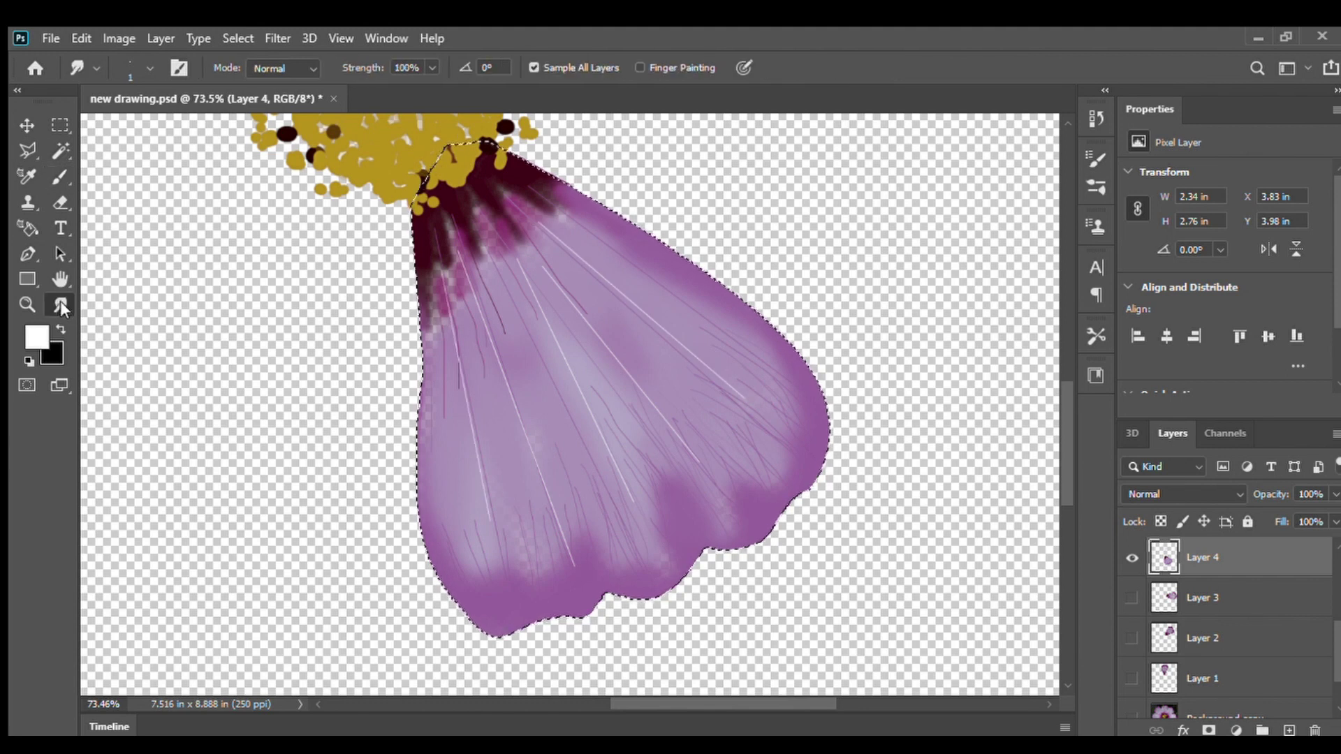
pyautogui.moveTo(466, 246)
pyautogui.mouseDown()
pyautogui.moveTo(593, 249)
pyautogui.moveTo(583, 279)
pyautogui.moveTo(638, 510)
pyautogui.mouseUp()
pyautogui.moveTo(552, 579)
pyautogui.mouseDown()
pyautogui.moveTo(757, 492)
pyautogui.moveTo(737, 376)
pyautogui.moveTo(641, 264)
pyautogui.moveTo(701, 309)
pyautogui.moveTo(509, 323)
pyautogui.moveTo(461, 372)
pyautogui.moveTo(439, 301)
pyautogui.moveTo(445, 274)
pyautogui.mouseUp()
pyautogui.click(150, 68)
pyautogui.moveTo(132, 123); pyautogui.dragTo(125, 123)
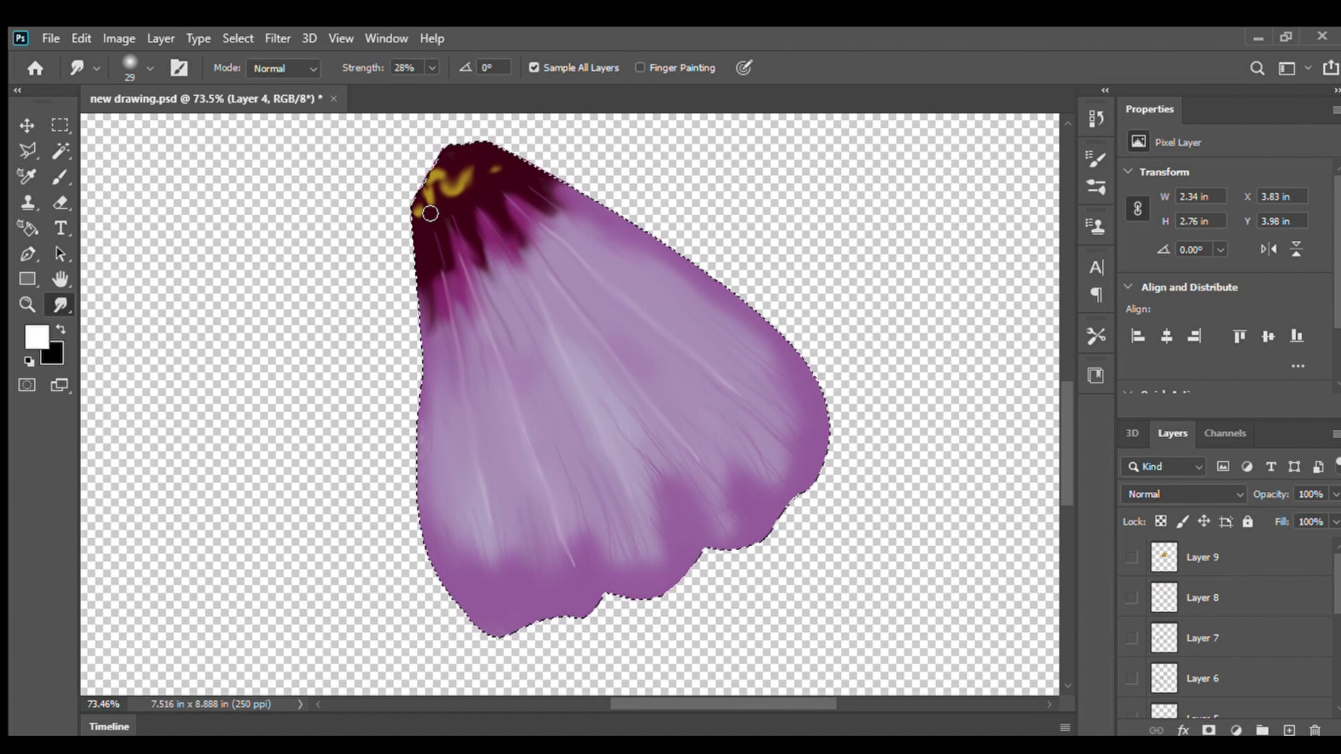
# Paint maroon over the yellow smears and along the base streaks of the Layer 4 petal with a size 15 brush
pyautogui.press('b')
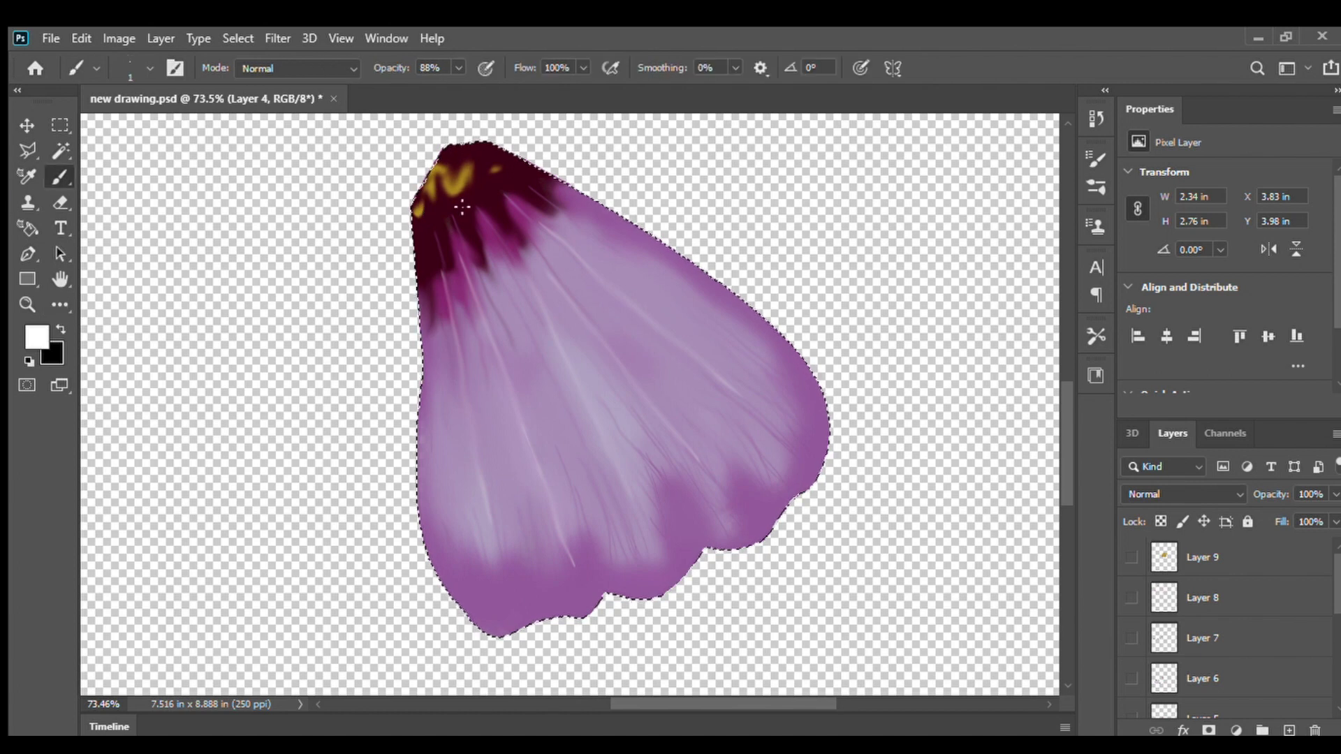
pyautogui.moveTo(477, 262); pyautogui.dragTo(482, 268)
pyautogui.moveTo(502, 215); pyautogui.dragTo(521, 250)
pyautogui.moveTo(533, 193); pyautogui.dragTo(555, 214)
pyautogui.moveTo(449, 241); pyautogui.dragTo(460, 279)
# Show the Background copy photo and set up a size 59 brush at 1% opacity in light purple sampled from the petal
pyautogui.scroll(-5, 1132, 699)
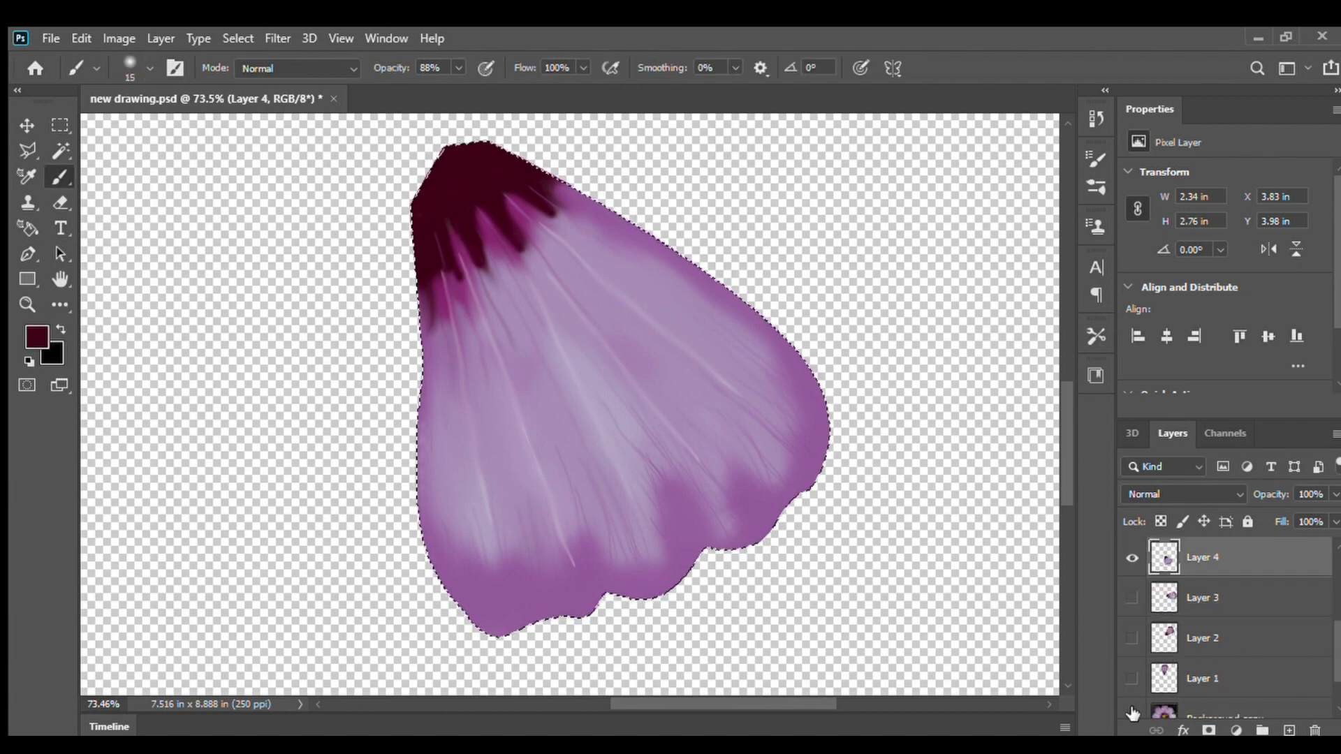
pyautogui.click(1132, 712)
pyautogui.scroll(2, 736, 545)
pyautogui.keyDown('alt'); pyautogui.click(736, 545); pyautogui.keyUp('alt')
pyautogui.moveTo(156, 108); pyautogui.dragTo(183, 108)
pyautogui.click(457, 67)
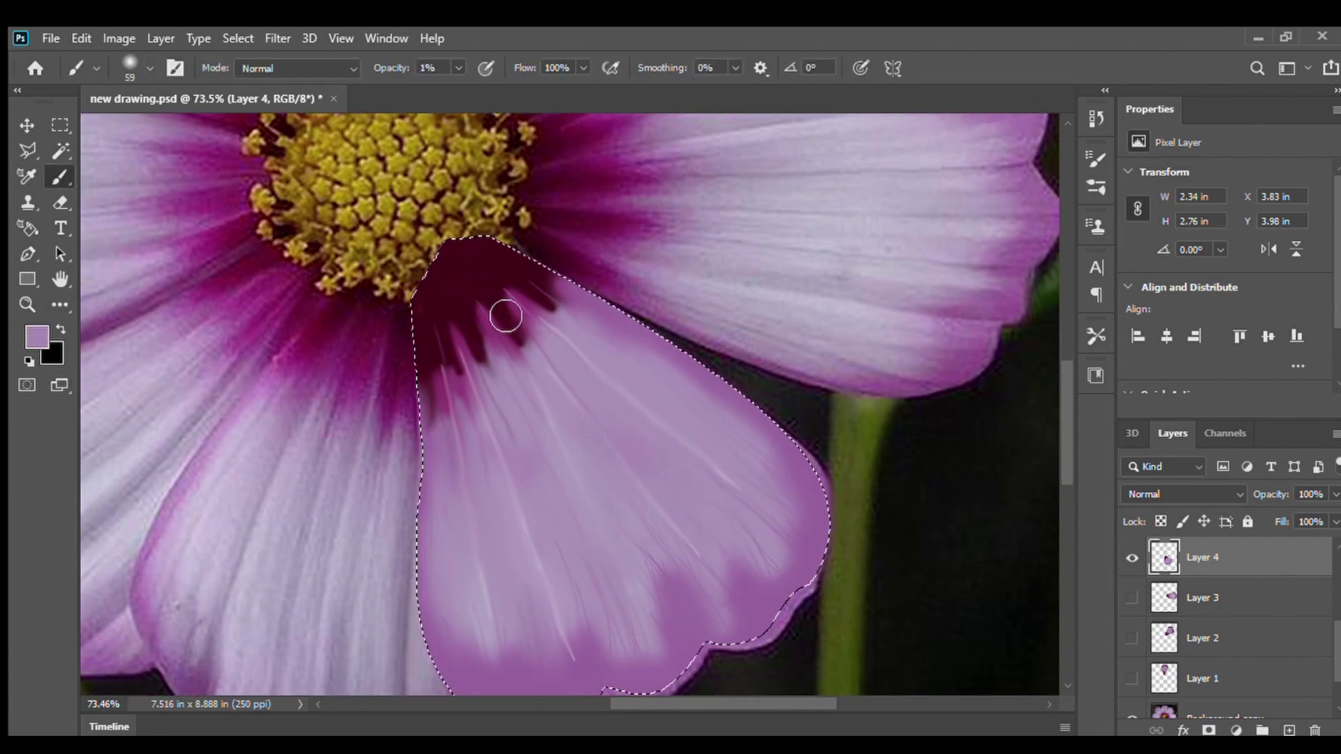
# Paint magenta sampled from the photo below the Layer 4 petal's maroon base at 23% opacity
pyautogui.press('o')
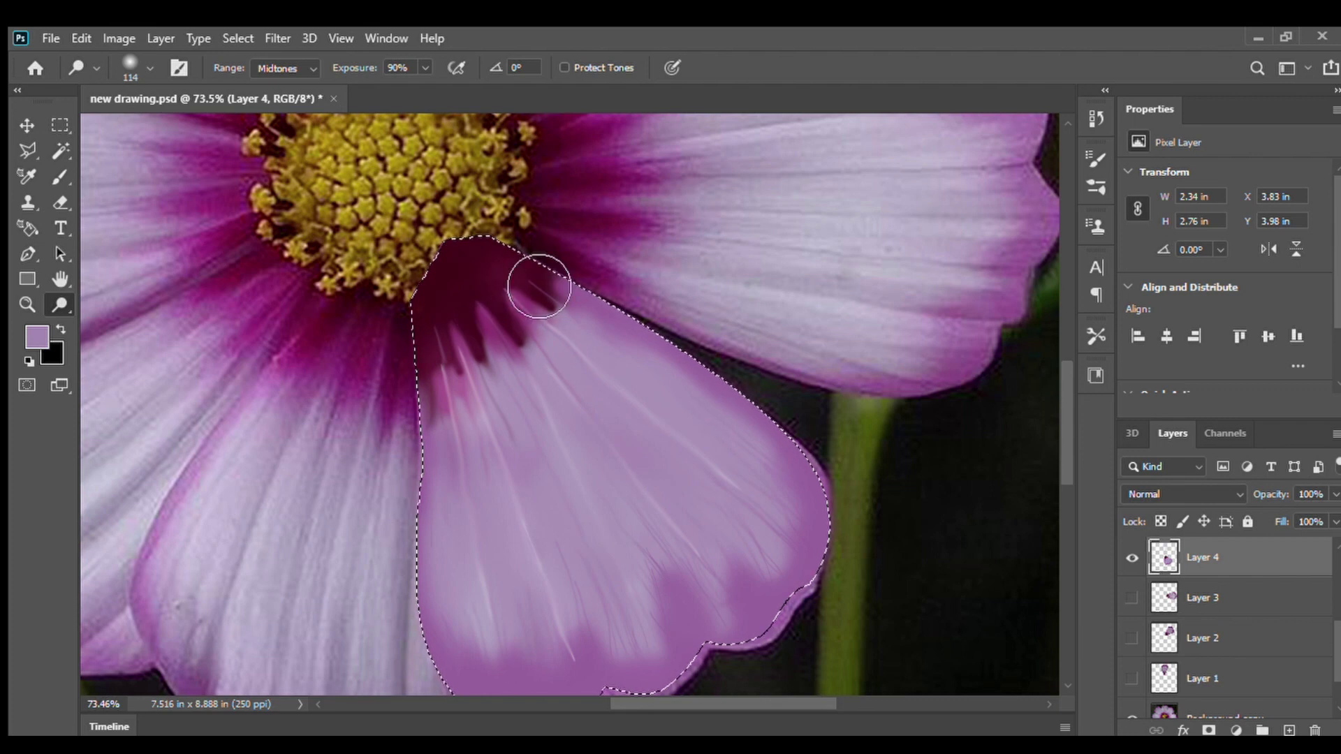
pyautogui.keyDown('alt'); pyautogui.click(610, 240); pyautogui.keyUp('alt')
pyautogui.press('b')
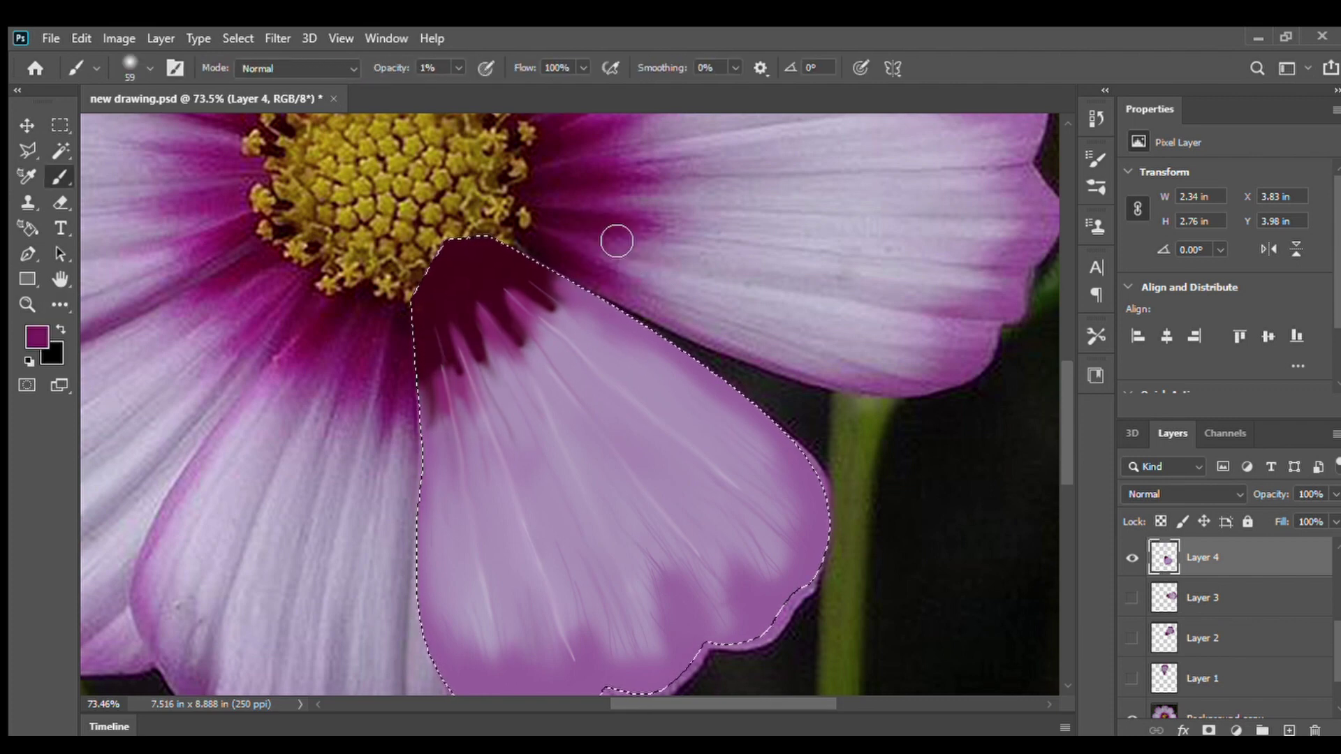
pyautogui.moveTo(319, 69); pyautogui.dragTo(335, 68)
pyautogui.moveTo(541, 342)
pyautogui.mouseDown()
pyautogui.moveTo(511, 293)
pyautogui.moveTo(518, 353)
pyautogui.moveTo(583, 356)
pyautogui.moveTo(624, 423)
pyautogui.mouseUp()
pyautogui.hotkey('ctrl', '-')
pyautogui.hotkey('ctrl', '-')
pyautogui.hotkey('ctrl', '-')
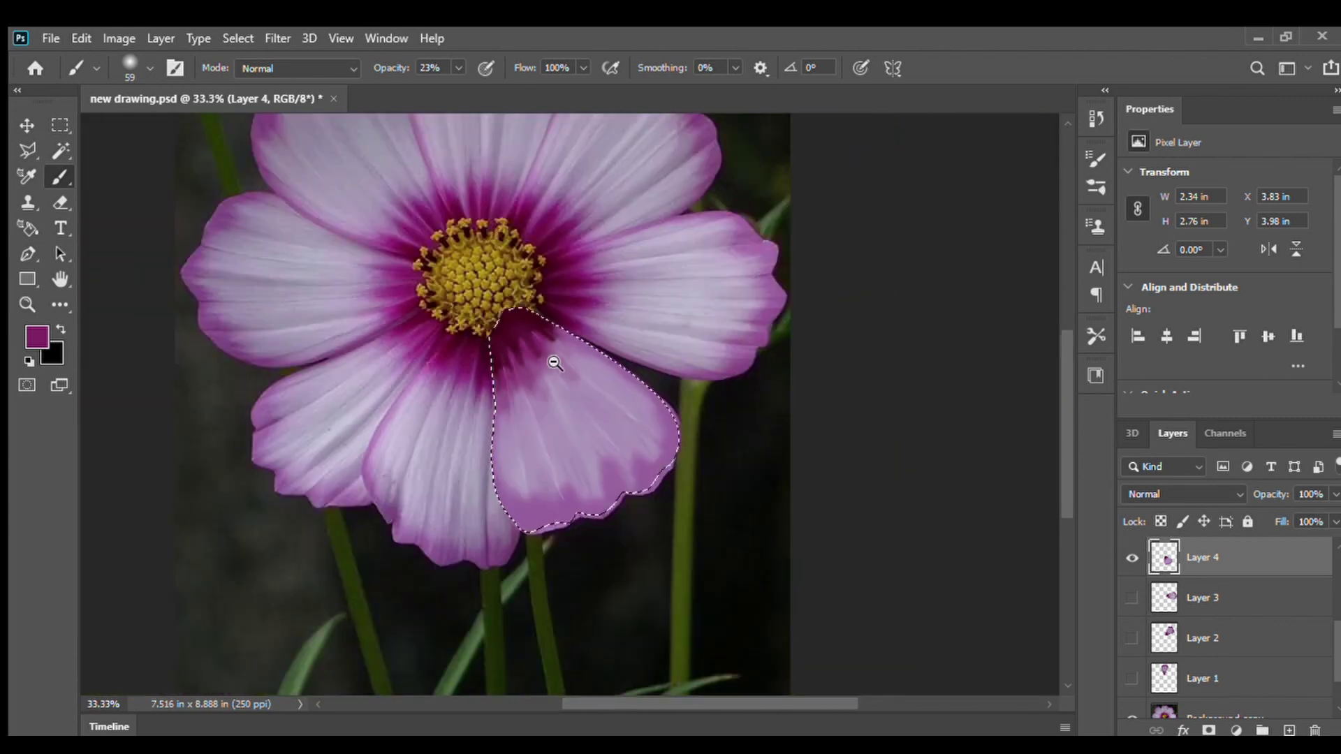
pyautogui.press('r')
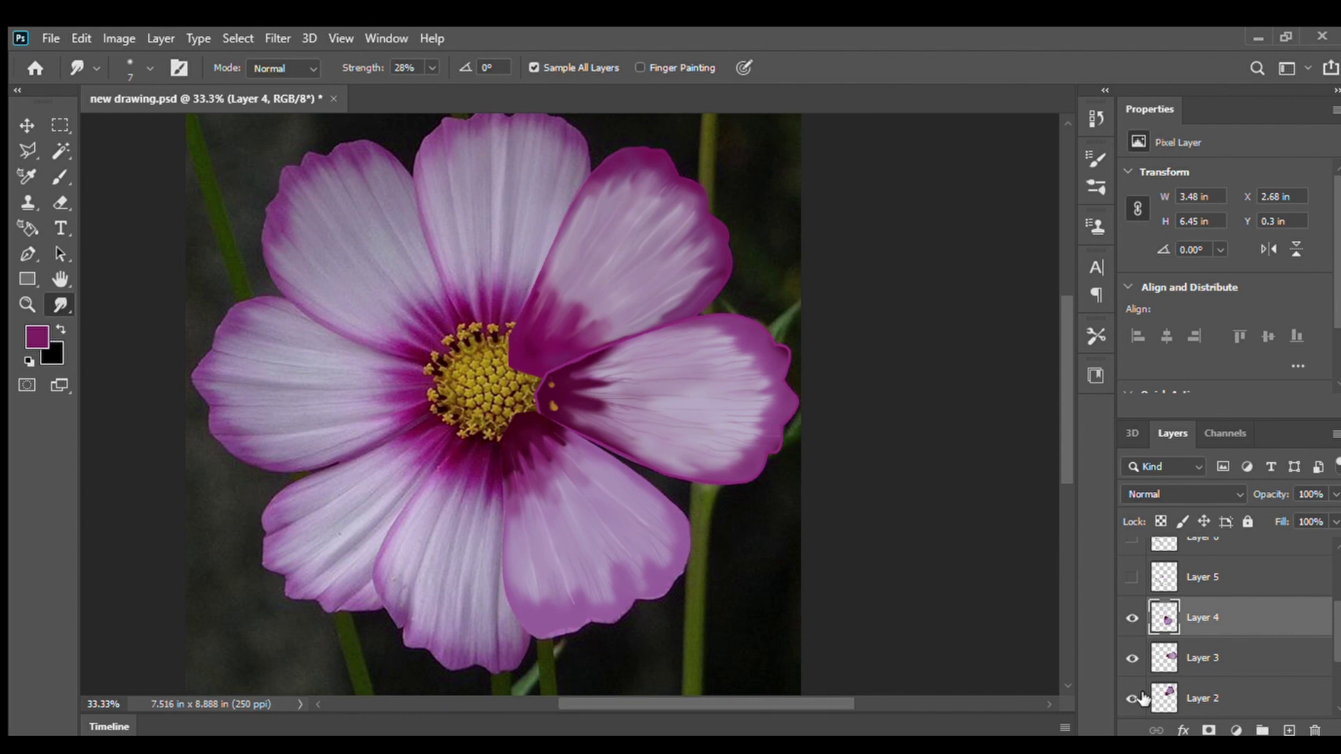
# Show the flower centre on Layer 9 and the petal outlines on Layer 5
pyautogui.scroll(1, 1229, 615)
pyautogui.click(1131, 558)
pyautogui.scroll(-1, 1309, 661)
pyautogui.click(1131, 685)
# Hide the painted petals on Layers 4, 3, 2 and 1, keeping the Background copy photo shown
pyautogui.scroll(-2, 1131, 671)
pyautogui.click(1131, 641)
pyautogui.click(1134, 682)
pyautogui.scroll(-1, 1135, 684)
pyautogui.click(1134, 683)
pyautogui.scroll(-2, 1134, 682)
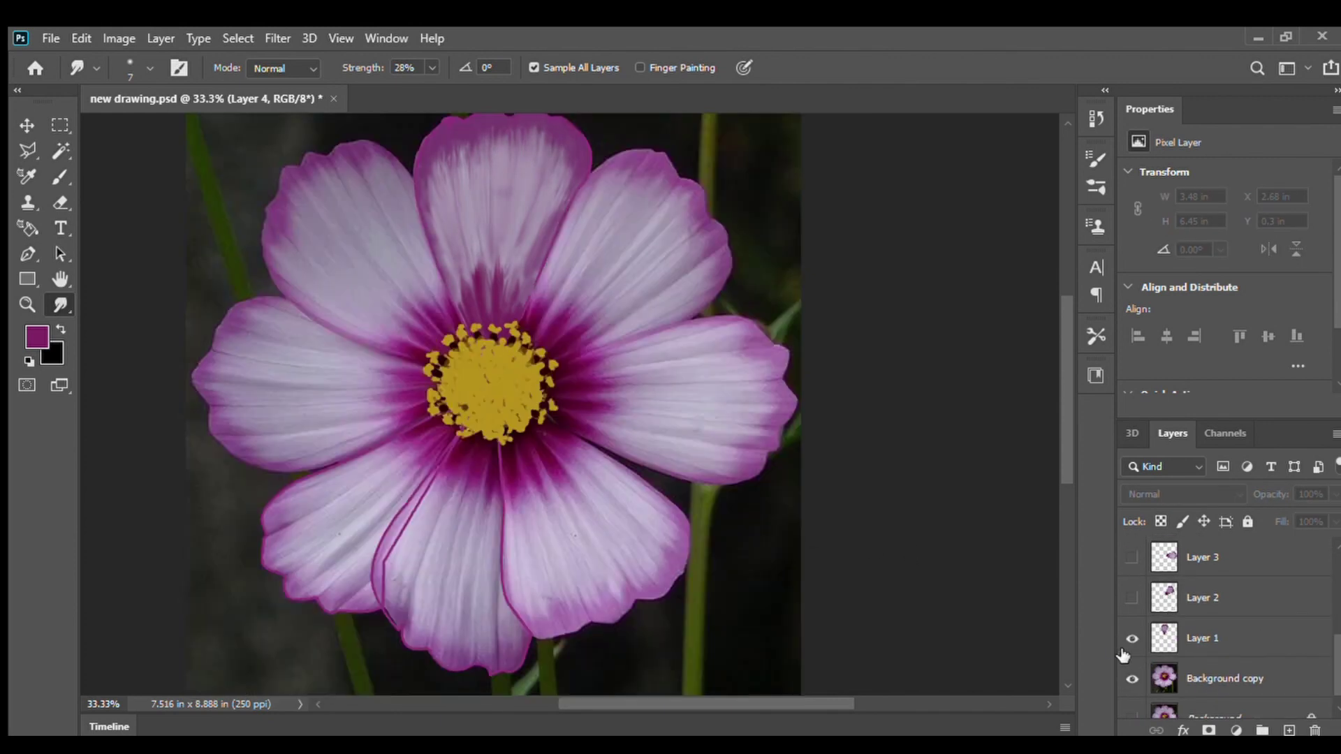
pyautogui.click(1131, 639)
pyautogui.click(1131, 679)
pyautogui.click(1131, 679)
pyautogui.scroll(3, 1132, 664)
pyautogui.click(1131, 602)
pyautogui.click(1131, 602)
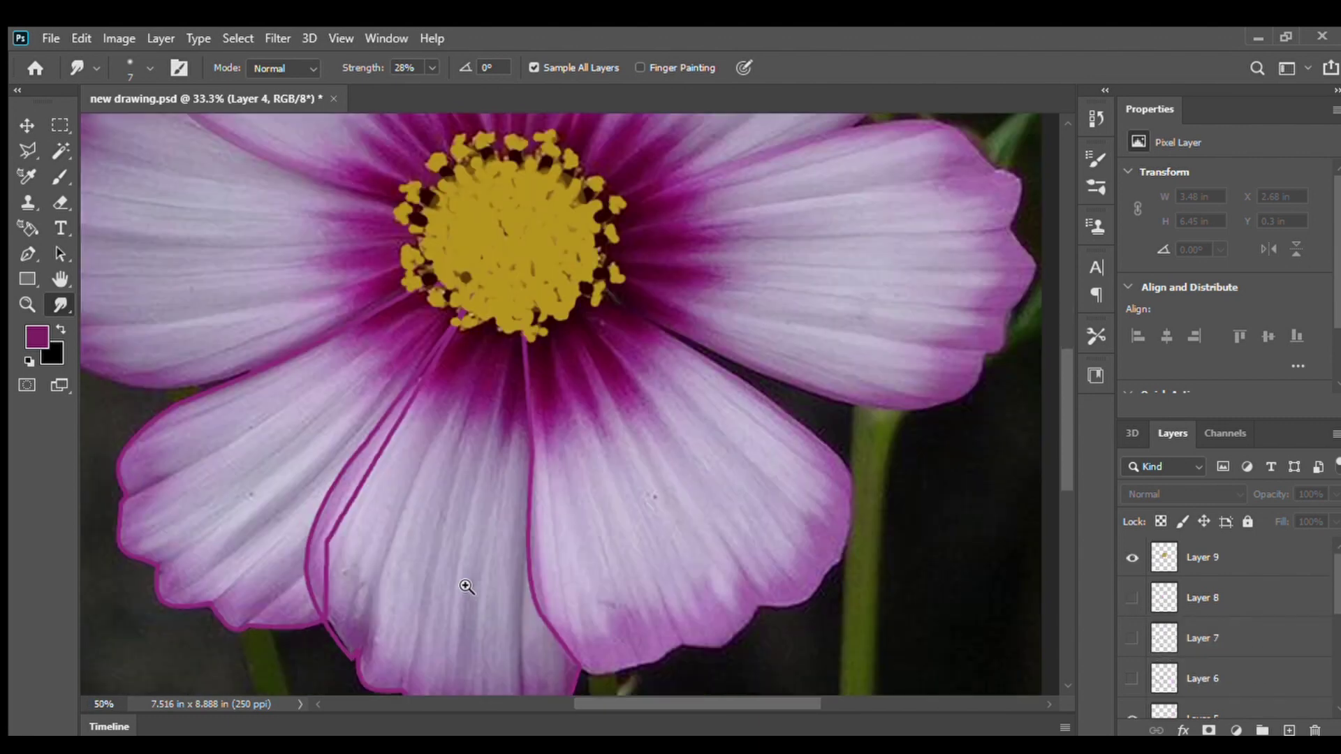
# Select the interiors of both outlined petals on Layer 5 with the Magic Wand
pyautogui.press('w')
pyautogui.click(382, 395)
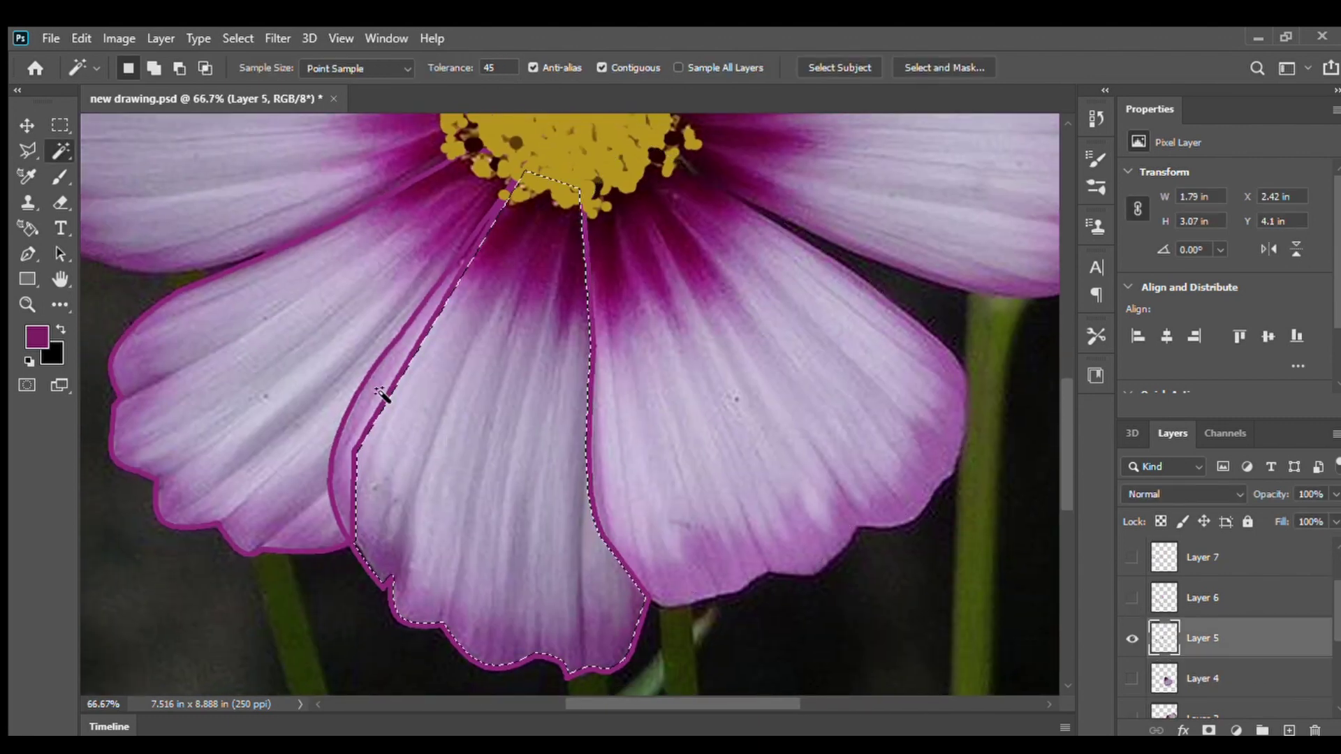
pyautogui.keyDown('shift'); pyautogui.click(219, 425); pyautogui.keyUp('shift')
# Paint broad strokes of light lilac sampled from the photo across both Layer 5 petals at 100% opacity
pyautogui.press('b')
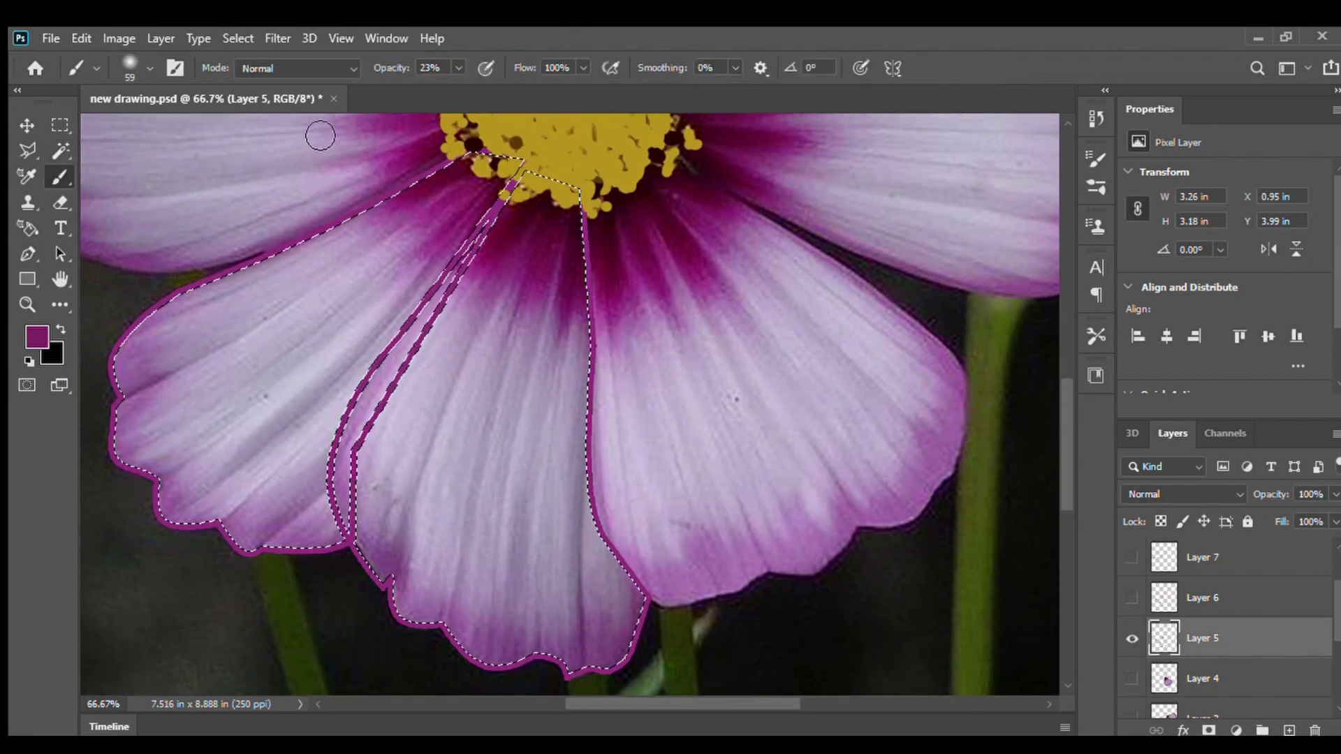
pyautogui.keyDown('alt'); pyautogui.click(421, 428); pyautogui.keyUp('alt')
pyautogui.moveTo(437, 434)
pyautogui.mouseDown()
pyautogui.moveTo(434, 572)
pyautogui.moveTo(569, 352)
pyautogui.mouseUp()
pyautogui.moveTo(251, 442)
pyautogui.mouseDown()
pyautogui.moveTo(263, 482)
pyautogui.moveTo(241, 492)
pyautogui.mouseUp()
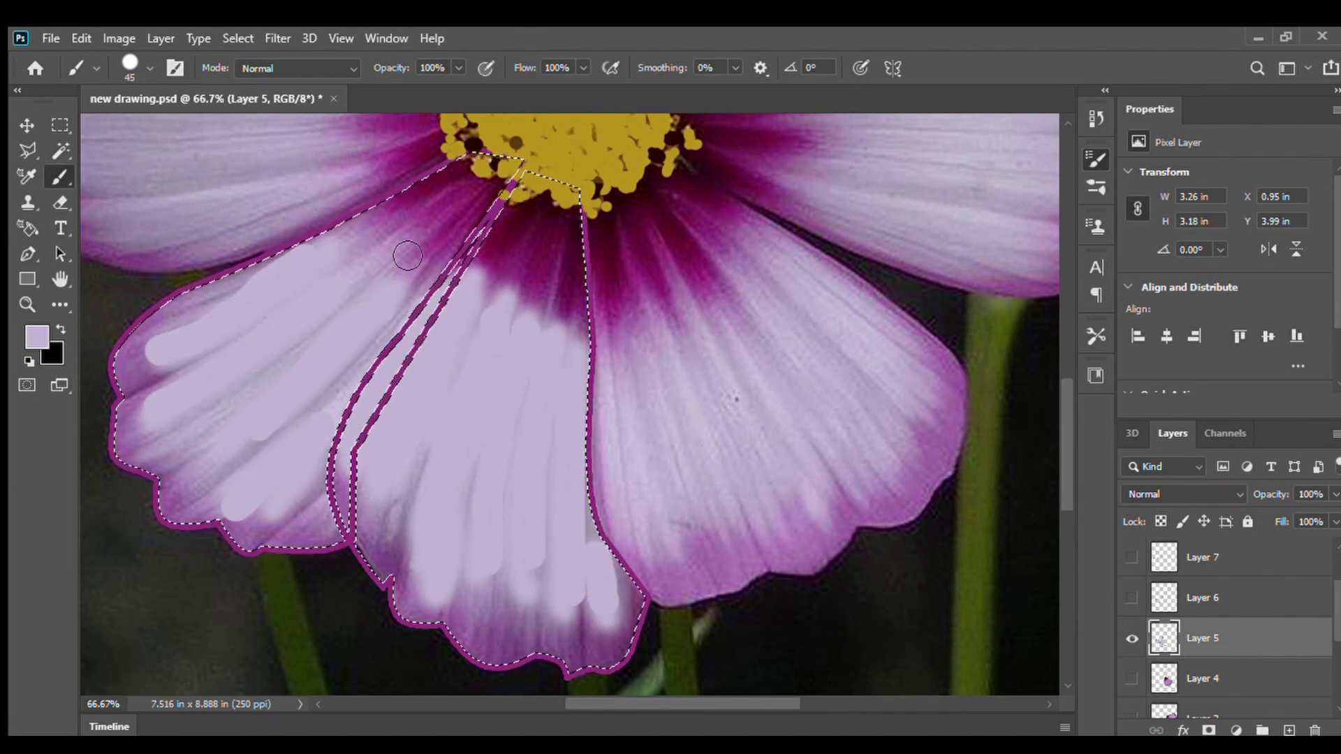
# Paint darker lilac streaks sampled from the photo along both Layer 5 petals with a soft size 30 brush
pyautogui.scroll(2, 408, 256)
pyautogui.click(1011, 171)
pyautogui.click(1096, 159)
pyautogui.scroll(-1, 575, 547)
pyautogui.keyDown('alt'); pyautogui.click(658, 565); pyautogui.keyUp('alt')
pyautogui.moveTo(512, 326); pyautogui.dragTo(476, 517)
pyautogui.moveTo(536, 333); pyautogui.dragTo(512, 542)
pyautogui.moveTo(557, 355); pyautogui.dragTo(556, 577)
pyautogui.moveTo(490, 329); pyautogui.dragTo(420, 492)
pyautogui.moveTo(370, 302); pyautogui.dragTo(199, 451)
pyautogui.scroll(-1, 315, 405)
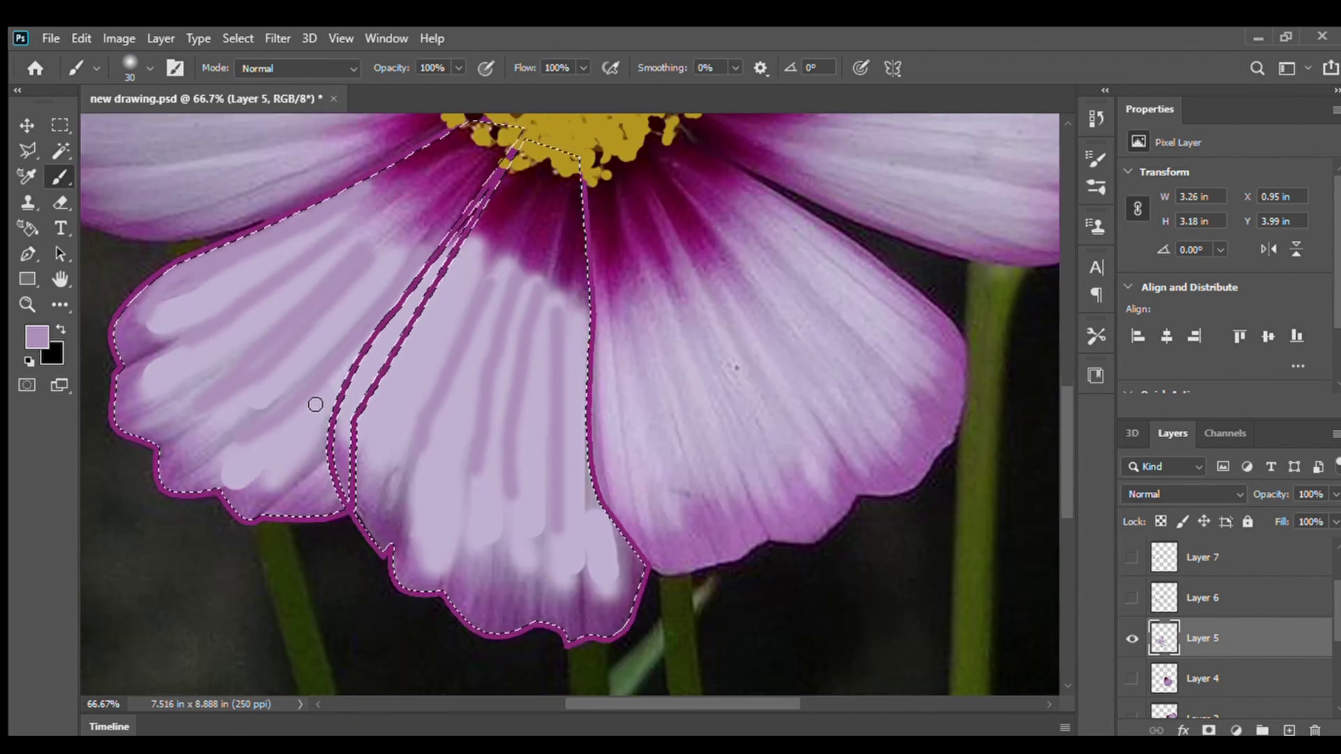
# Paint the rims of both Layer 5 petals in sampled dark purple with a soft size 55 brush
pyautogui.scroll(-1, 315, 405)
pyautogui.keyDown('alt'); pyautogui.click(621, 605); pyautogui.keyUp('alt')
pyautogui.click(149, 69)
pyautogui.moveTo(150, 112); pyautogui.dragTo(156, 111)
pyautogui.moveTo(631, 543); pyautogui.dragTo(546, 599)
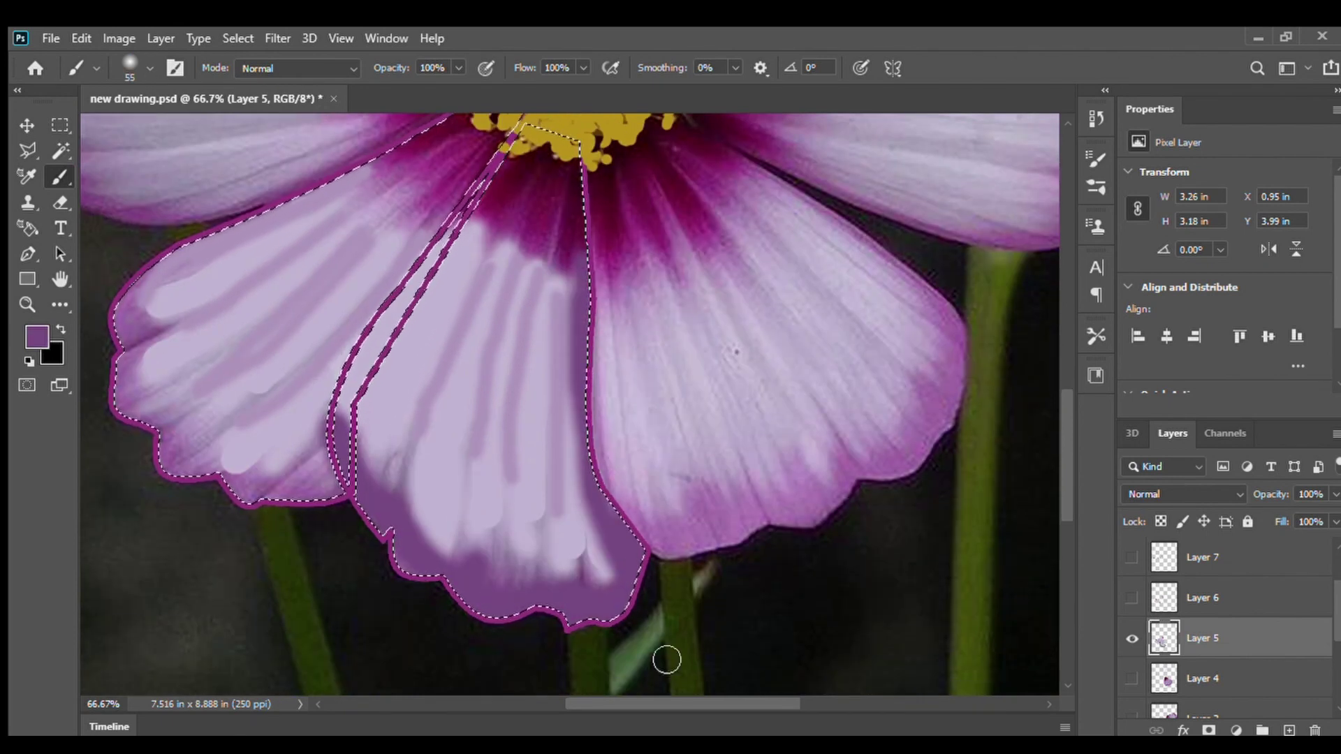
pyautogui.scroll(3, 428, 361)
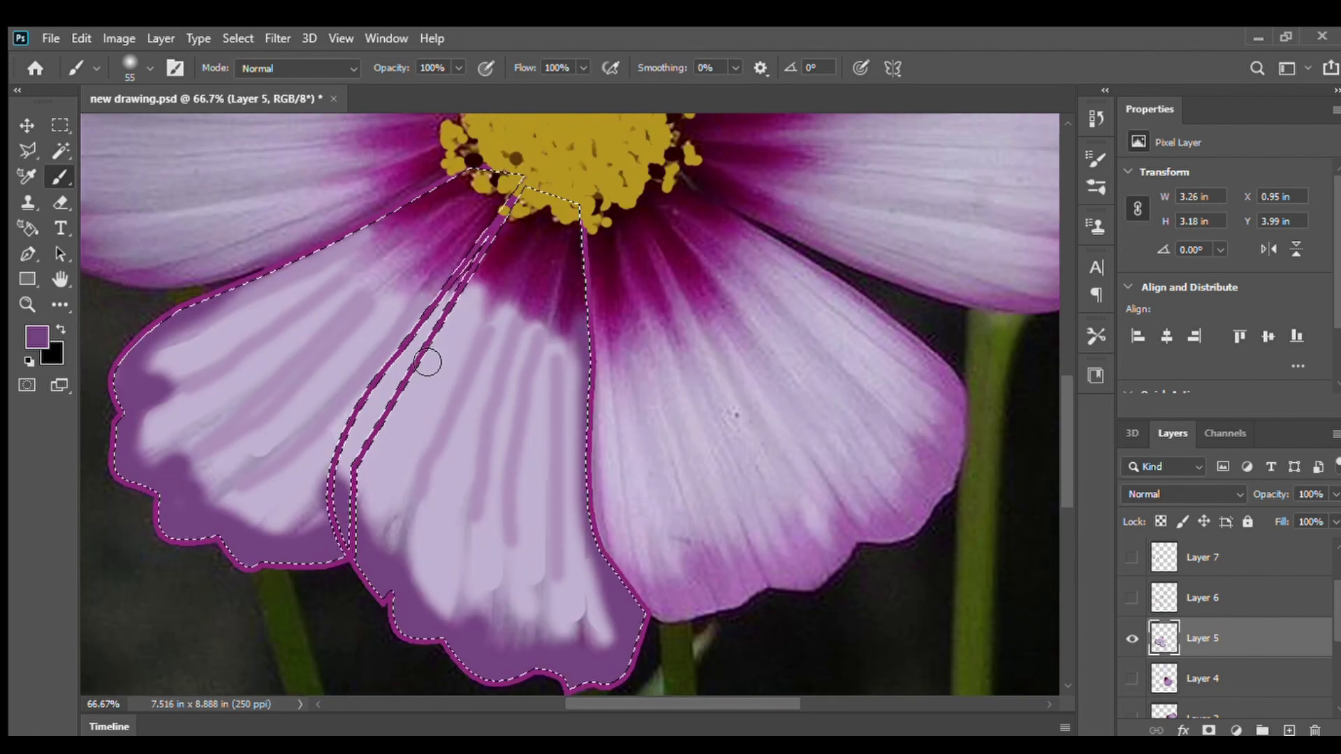
# Invert the selection and cover the inner outline between the two Layer 5 petals with colours sampled beside it
pyautogui.click(241, 39)
pyautogui.click(259, 126)
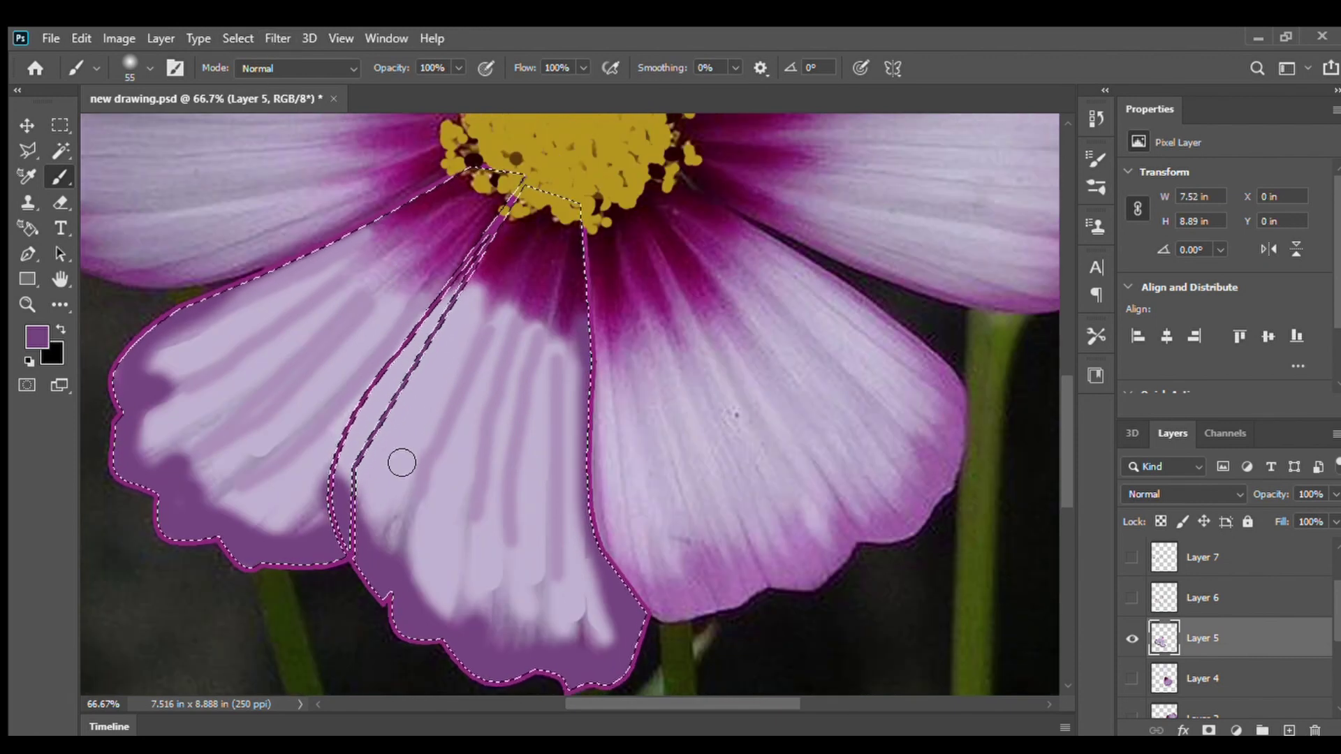
pyautogui.keyDown('alt'); pyautogui.click(509, 224); pyautogui.keyUp('alt')
pyautogui.keyDown('alt'); pyautogui.click(370, 562); pyautogui.keyUp('alt')
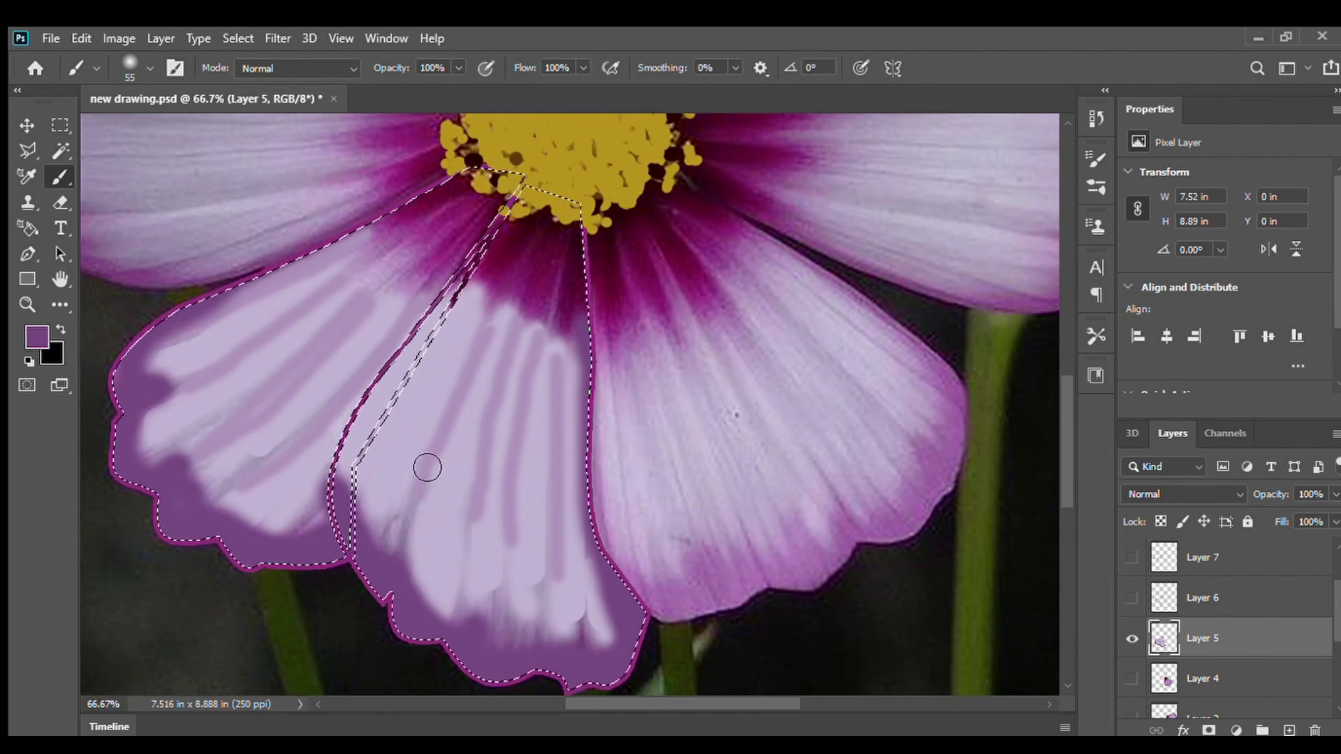
# Try to subtract the strip between the two Layer 5 petals from the selection with the Polygonal Lasso
pyautogui.press('w')
pyautogui.click(24, 155)
pyautogui.keyDown('alt'); pyautogui.click(497, 253); pyautogui.keyUp('alt')
pyautogui.click(428, 328)
pyautogui.click(341, 477)
pyautogui.click(348, 548)
pyautogui.click(361, 571)
pyautogui.click(508, 300)
pyautogui.click(498, 253)
# Add the strip beside the overlap line to the front petal's selection on Layer 5 with the Polygonal Lasso
pyautogui.keyDown('shift'); pyautogui.click(520, 208); pyautogui.keyUp('shift')
pyautogui.click(483, 241)
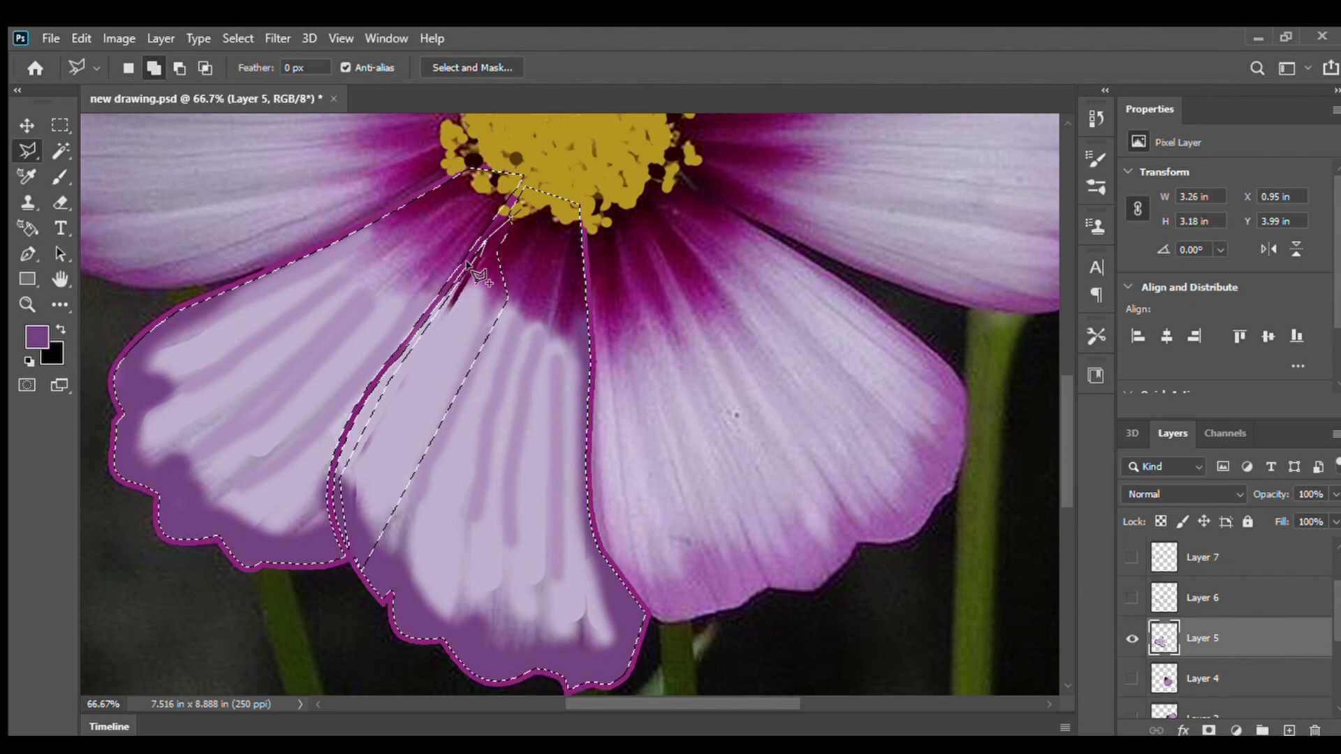
pyautogui.click(351, 417)
pyautogui.click(336, 480)
pyautogui.click(369, 574)
pyautogui.click(543, 324)
pyautogui.click(521, 208)
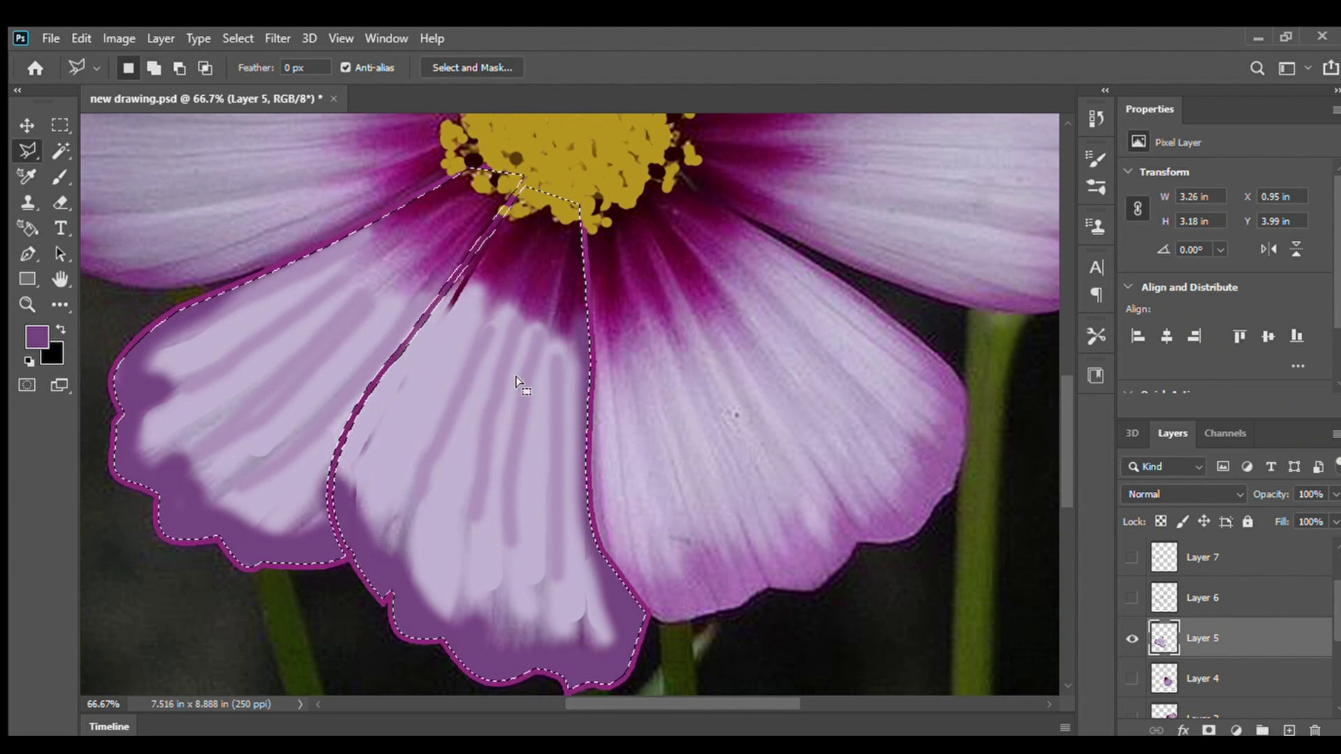
# Extend the purple rim beside the overlap and paint the bases of both Layer 5 petals in sampled maroon
pyautogui.press('b')
pyautogui.moveTo(353, 511); pyautogui.dragTo(279, 536)
pyautogui.keyDown('alt'); pyautogui.click(527, 234); pyautogui.keyUp('alt')
pyautogui.moveTo(527, 227)
pyautogui.mouseDown()
pyautogui.moveTo(573, 268)
pyautogui.moveTo(488, 215)
pyautogui.mouseUp()
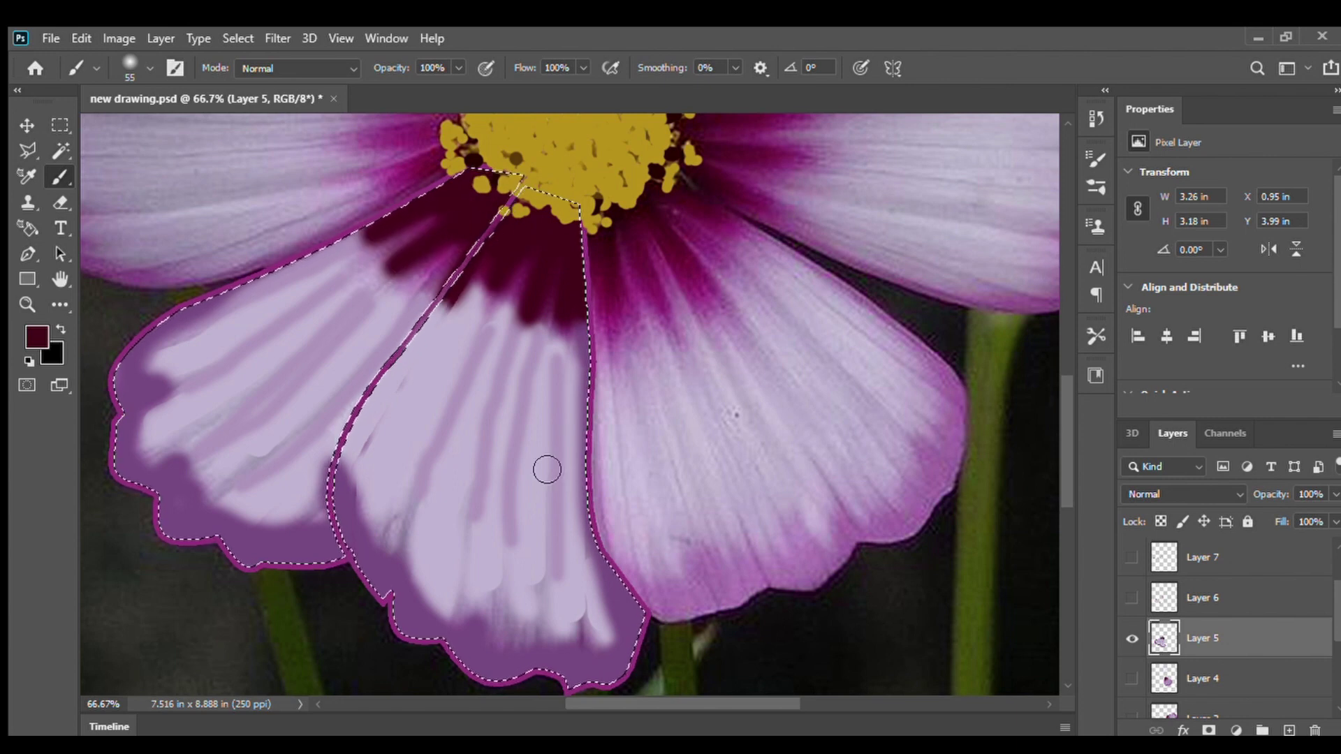
# Hide the Background copy photo and fill the transparent gaps in both Layer 5 petals with sampled lilac
pyautogui.press('i')
pyautogui.scroll(-4, 1145, 688)
pyautogui.click(1131, 678)
pyautogui.click(55, 179)
pyautogui.keyDown('alt'); pyautogui.click(326, 308); pyautogui.keyUp('alt')
pyautogui.moveTo(326, 308); pyautogui.dragTo(351, 294)
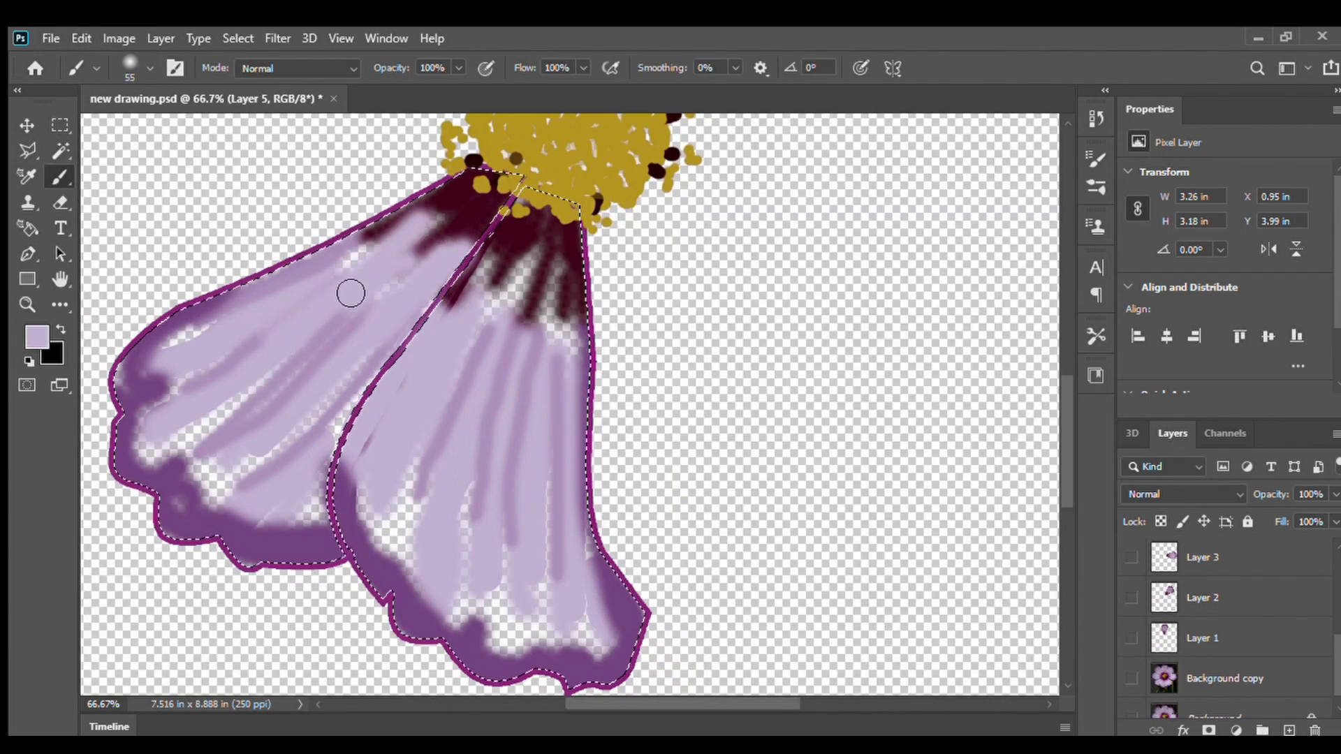
pyautogui.moveTo(176, 436); pyautogui.dragTo(370, 355)
pyautogui.moveTo(433, 566)
pyautogui.mouseDown()
pyautogui.moveTo(552, 328)
pyautogui.moveTo(437, 484)
pyautogui.mouseUp()
# Smudge thin veins up from the front Layer 5 petal's purple rim with a size 1 brush at 100% strength
pyautogui.click(60, 305)
pyautogui.click(150, 580)
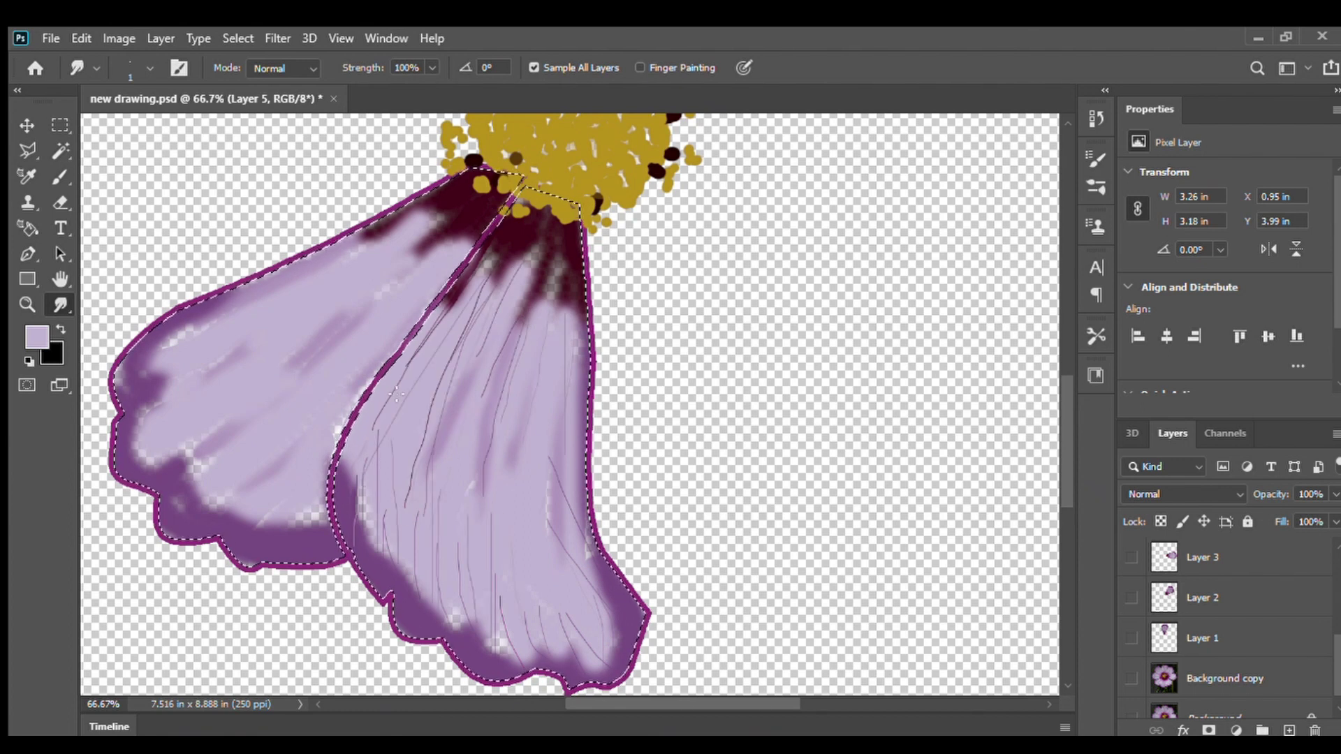
pyautogui.moveTo(536, 644); pyautogui.dragTo(525, 523)
pyautogui.moveTo(572, 643); pyautogui.dragTo(551, 552)
# Smudge thin veins from the purple rim of the rear Layer 5 petal toward its base
pyautogui.scroll(-2, 418, 413)
pyautogui.moveTo(296, 443); pyautogui.dragTo(316, 390)
pyautogui.moveTo(270, 444); pyautogui.dragTo(319, 348)
pyautogui.moveTo(256, 434); pyautogui.dragTo(346, 329)
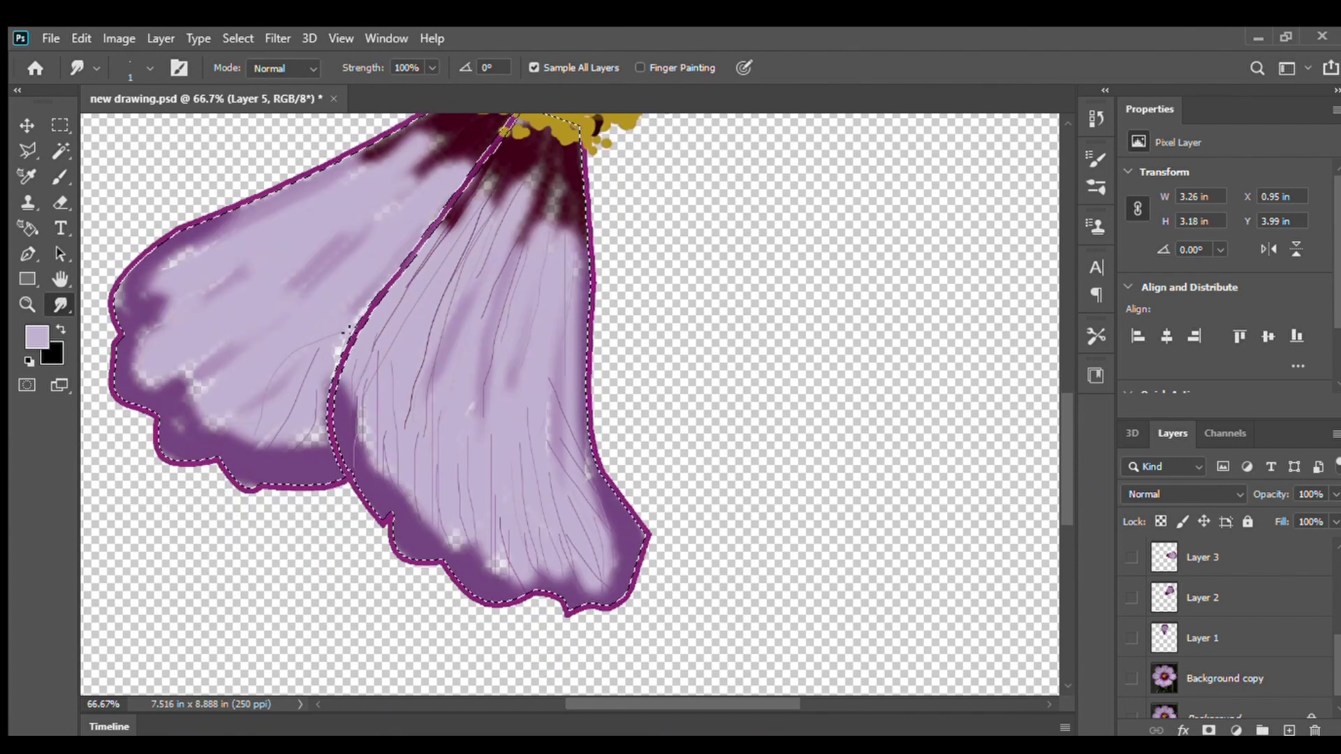
pyautogui.moveTo(265, 442); pyautogui.dragTo(293, 447)
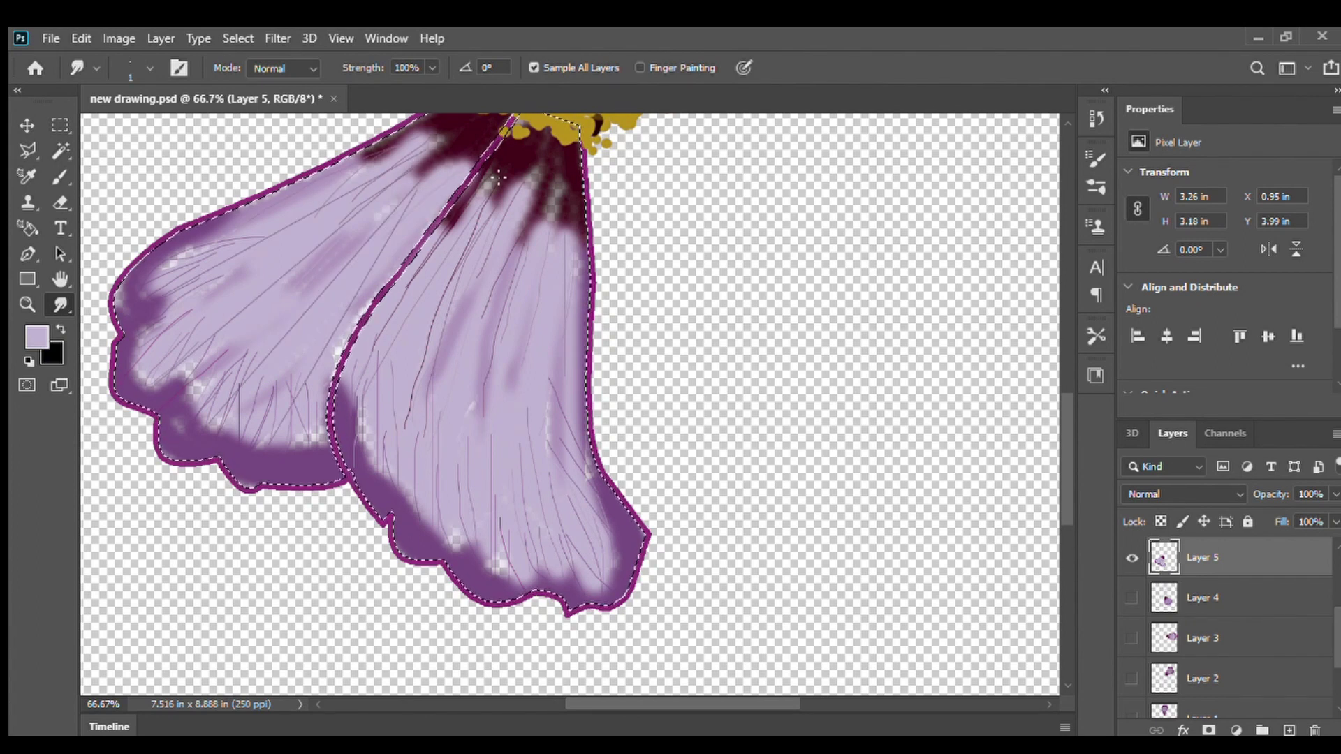
# Paint thin white veins on both Layer 5 petals and blend them with a size 75 Smudge brush at 24% strength
pyautogui.click(59, 171)
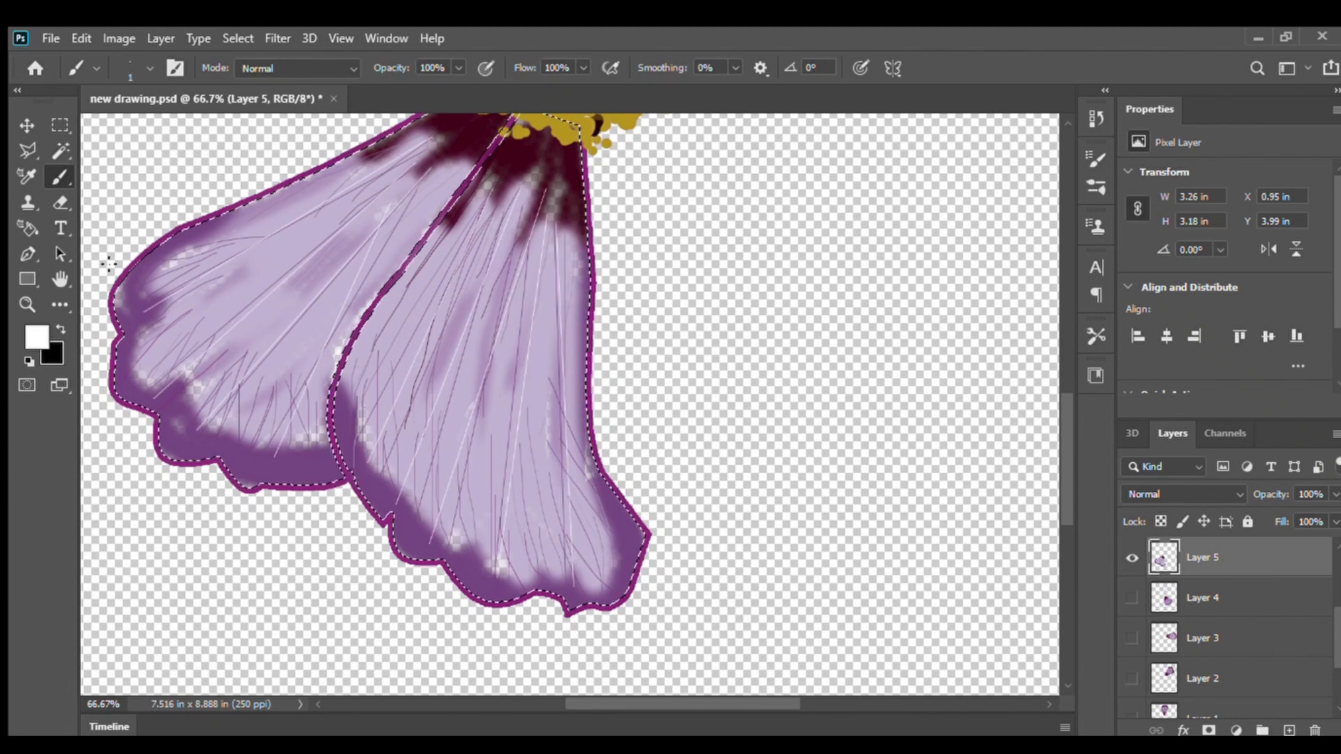
pyautogui.click(150, 68)
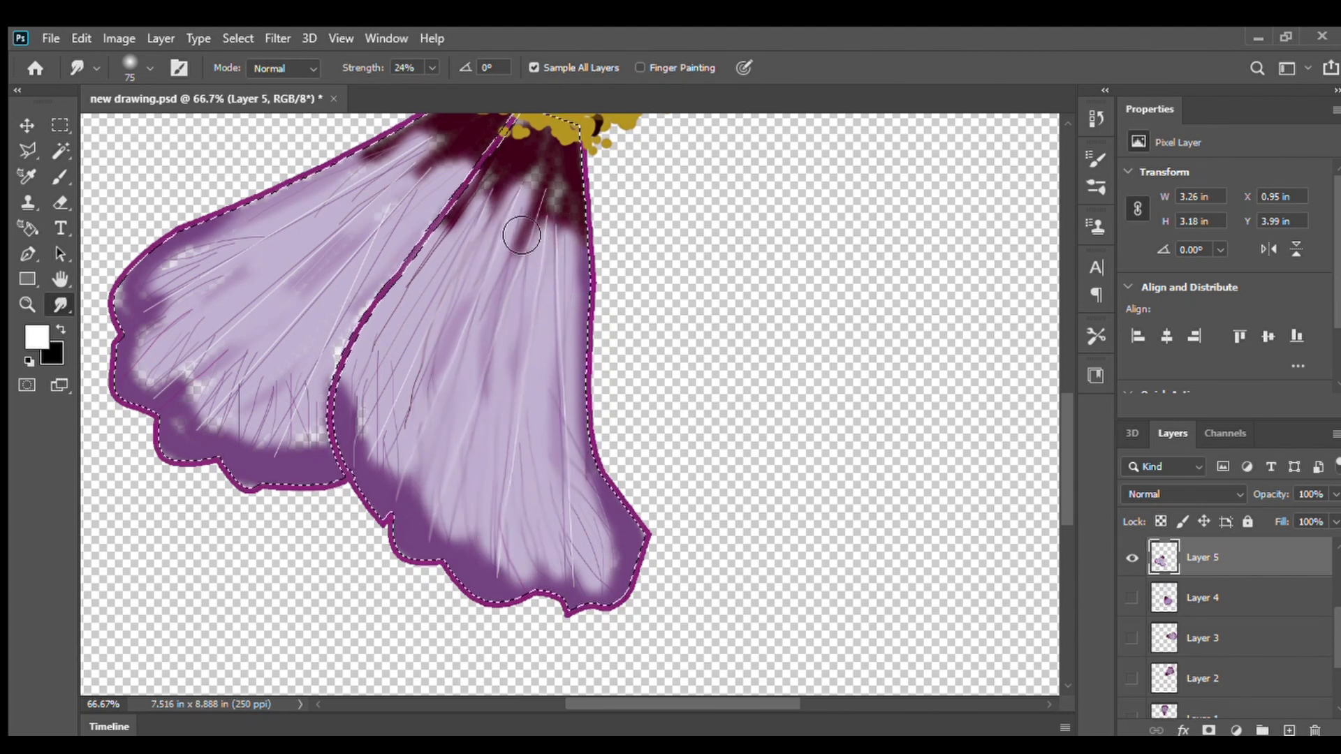
pyautogui.moveTo(505, 170); pyautogui.dragTo(208, 312)
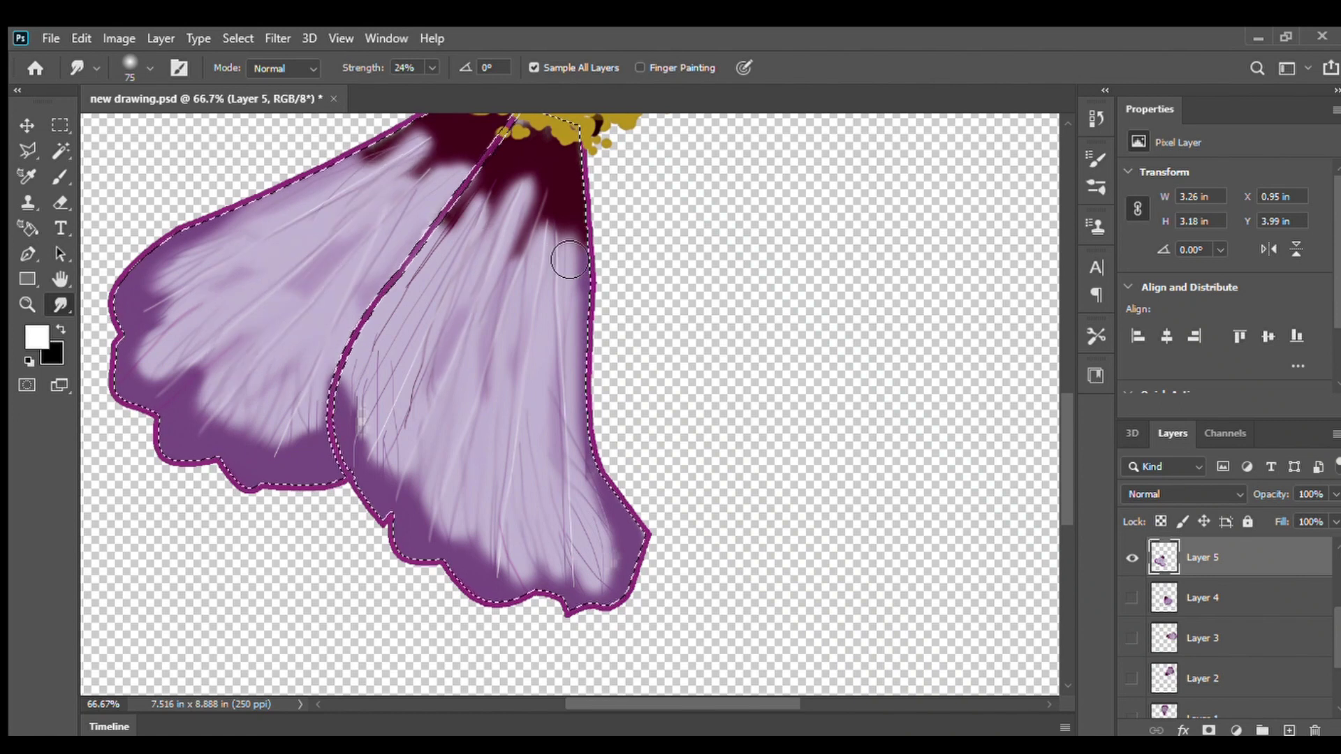
# Glaze both Layer 5 petals with sampled lilac using a soft size 58 brush at 29% opacity
pyautogui.press('b')
pyautogui.keyDown('alt'); pyautogui.click(259, 359); pyautogui.keyUp('alt')
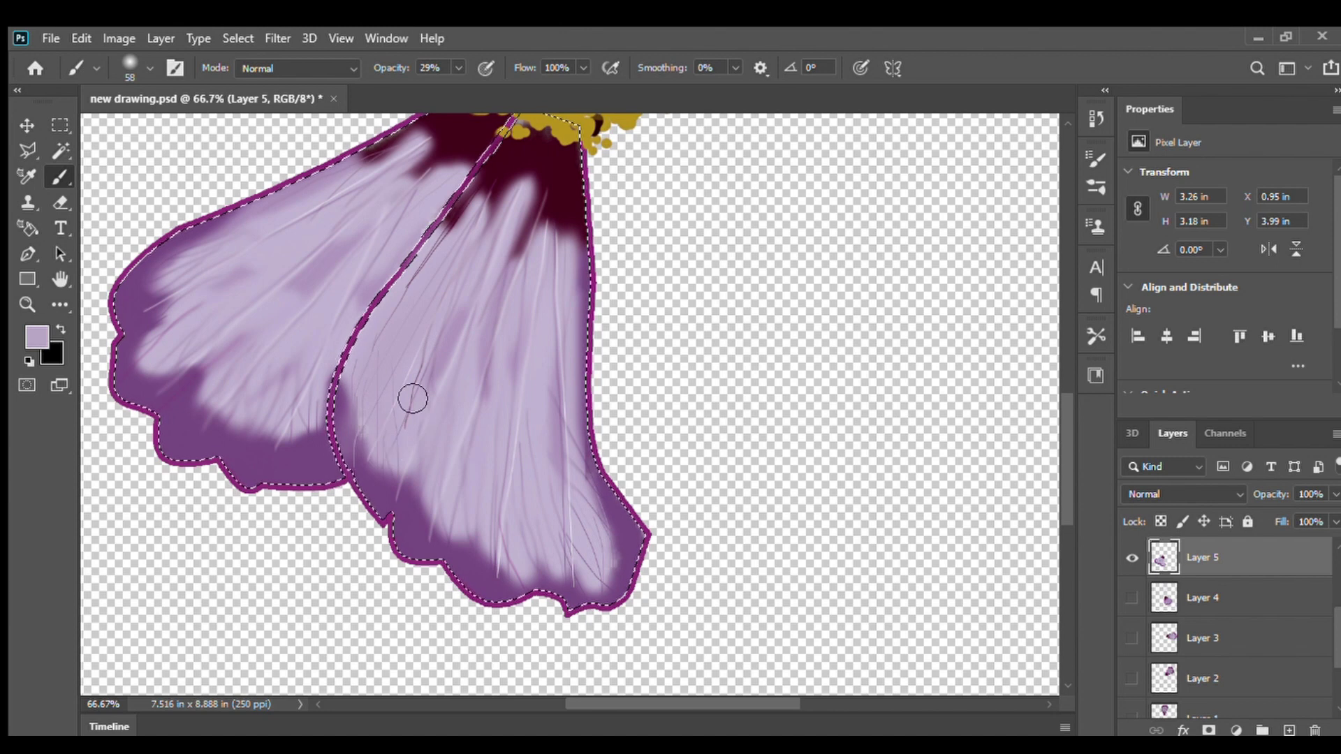
pyautogui.moveTo(519, 316); pyautogui.dragTo(521, 238)
pyautogui.moveTo(362, 227); pyautogui.dragTo(189, 253)
pyautogui.moveTo(267, 268); pyautogui.dragTo(197, 373)
pyautogui.moveTo(384, 165); pyautogui.dragTo(266, 270)
# Shade inward from the rims of both Layer 5 petals with sampled purple at 29% opacity
pyautogui.keyDown('alt'); pyautogui.click(182, 440); pyautogui.keyUp('alt')
pyautogui.moveTo(130, 314); pyautogui.dragTo(189, 237)
pyautogui.moveTo(209, 405); pyautogui.dragTo(239, 364)
pyautogui.moveTo(168, 307); pyautogui.dragTo(335, 192)
pyautogui.moveTo(397, 482); pyautogui.dragTo(413, 405)
pyautogui.moveTo(498, 558); pyautogui.dragTo(512, 457)
pyautogui.moveTo(583, 583); pyautogui.dragTo(569, 520)
pyautogui.moveTo(534, 584); pyautogui.dragTo(514, 531)
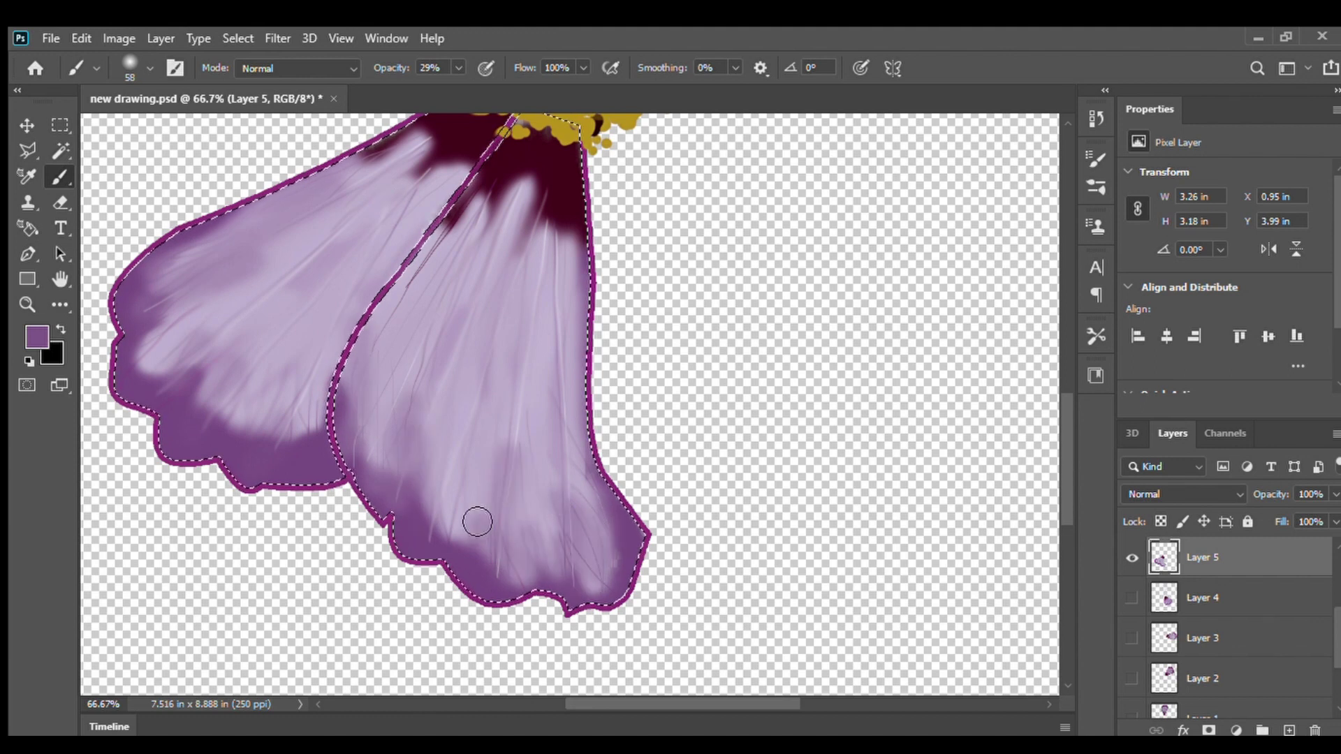
# Paint sampled dark maroon streaks outward from the bases of both Layer 5 petals with a size 23 brush at 29% opacity
pyautogui.moveTo(431, 482); pyautogui.dragTo(465, 350)
pyautogui.moveTo(534, 216); pyautogui.dragTo(513, 279)
pyautogui.click(149, 69)
pyautogui.moveTo(139, 122); pyautogui.dragTo(127, 121)
pyautogui.keyDown('alt'); pyautogui.click(553, 200); pyautogui.keyUp('alt')
pyautogui.moveTo(550, 199); pyautogui.dragTo(553, 282)
pyautogui.moveTo(538, 188)
pyautogui.mouseDown()
pyautogui.moveTo(485, 267)
pyautogui.moveTo(512, 171)
pyautogui.moveTo(462, 264)
pyautogui.mouseUp()
pyautogui.moveTo(533, 178); pyautogui.dragTo(497, 218)
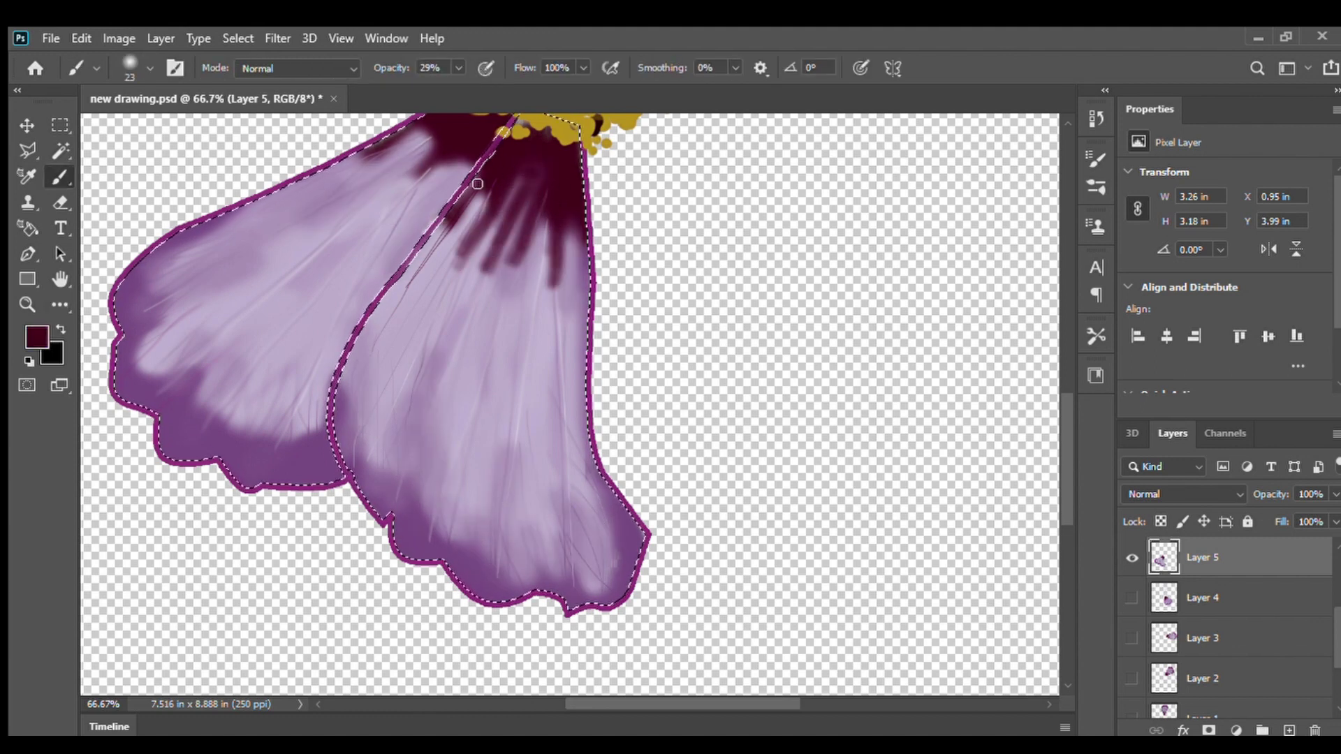
pyautogui.moveTo(467, 165); pyautogui.dragTo(438, 198)
pyautogui.moveTo(478, 165); pyautogui.dragTo(438, 199)
pyautogui.moveTo(459, 136); pyautogui.dragTo(408, 190)
# Show the Background copy photo and brighten both Layer 5 petals with the Dodge tool
pyautogui.scroll(2, 447, 181)
pyautogui.scroll(-3, 447, 181)
pyautogui.scroll(-2, 1187, 629)
pyautogui.click(1132, 657)
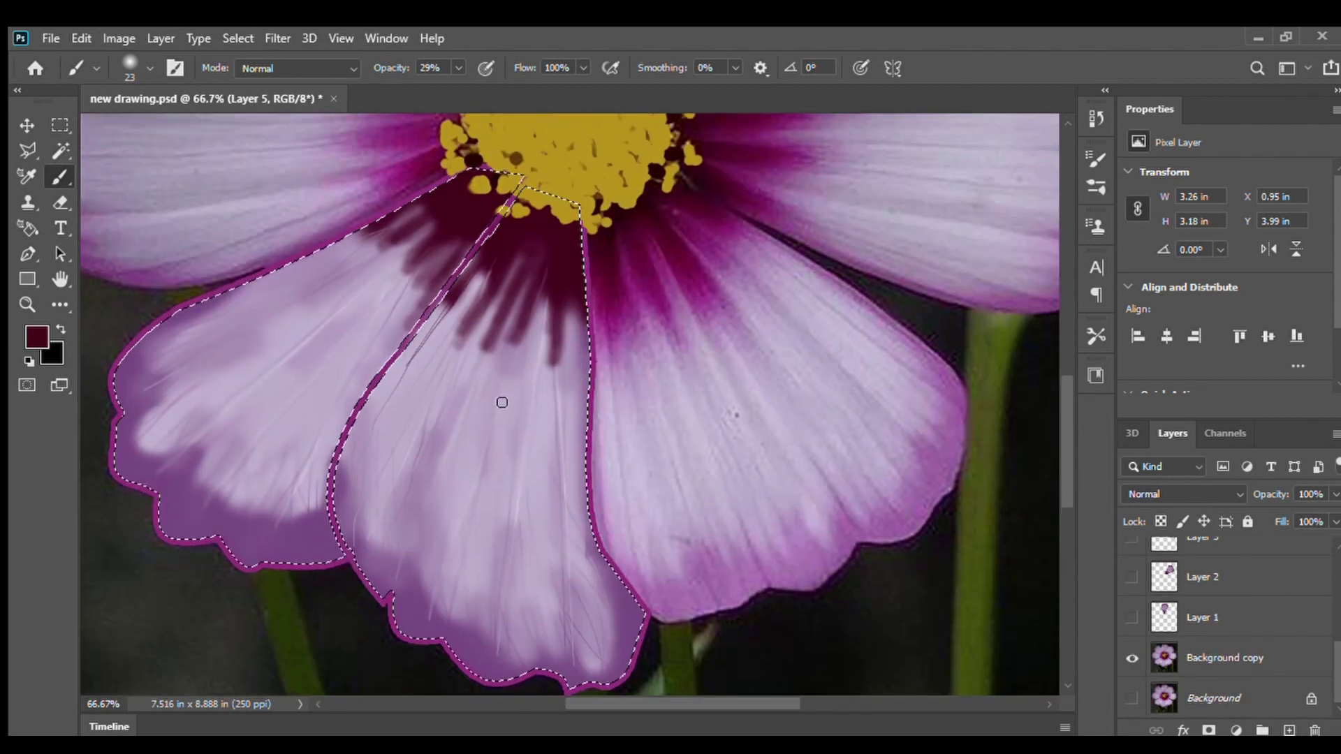
pyautogui.keyDown('alt'); pyautogui.click(215, 419); pyautogui.keyUp('alt')
pyautogui.press('o')
pyautogui.moveTo(170, 511)
pyautogui.mouseDown()
pyautogui.moveTo(389, 643)
pyautogui.moveTo(664, 638)
pyautogui.moveTo(359, 619)
pyautogui.moveTo(276, 423)
pyautogui.moveTo(174, 396)
pyautogui.moveTo(419, 264)
pyautogui.moveTo(449, 391)
pyautogui.moveTo(559, 428)
pyautogui.mouseUp()
# Retouch the bodies, bases and rims of both Layer 5 petals with sampled colours using a soft size 55 brush at 29% opacity
pyautogui.press('b')
pyautogui.keyDown('alt'); pyautogui.click(234, 430); pyautogui.keyUp('alt')
pyautogui.moveTo(521, 300); pyautogui.dragTo(475, 342)
pyautogui.keyDown('alt'); pyautogui.click(630, 324); pyautogui.keyUp('alt')
pyautogui.moveTo(559, 328)
pyautogui.mouseDown()
pyautogui.moveTo(402, 262)
pyautogui.moveTo(426, 328)
pyautogui.mouseUp()
pyautogui.moveTo(351, 567); pyautogui.dragTo(125, 450)
pyautogui.keyDown('alt'); pyautogui.click(515, 227); pyautogui.keyUp('alt')
pyautogui.moveTo(641, 608)
pyautogui.mouseDown()
pyautogui.moveTo(335, 539)
pyautogui.moveTo(412, 628)
pyautogui.mouseUp()
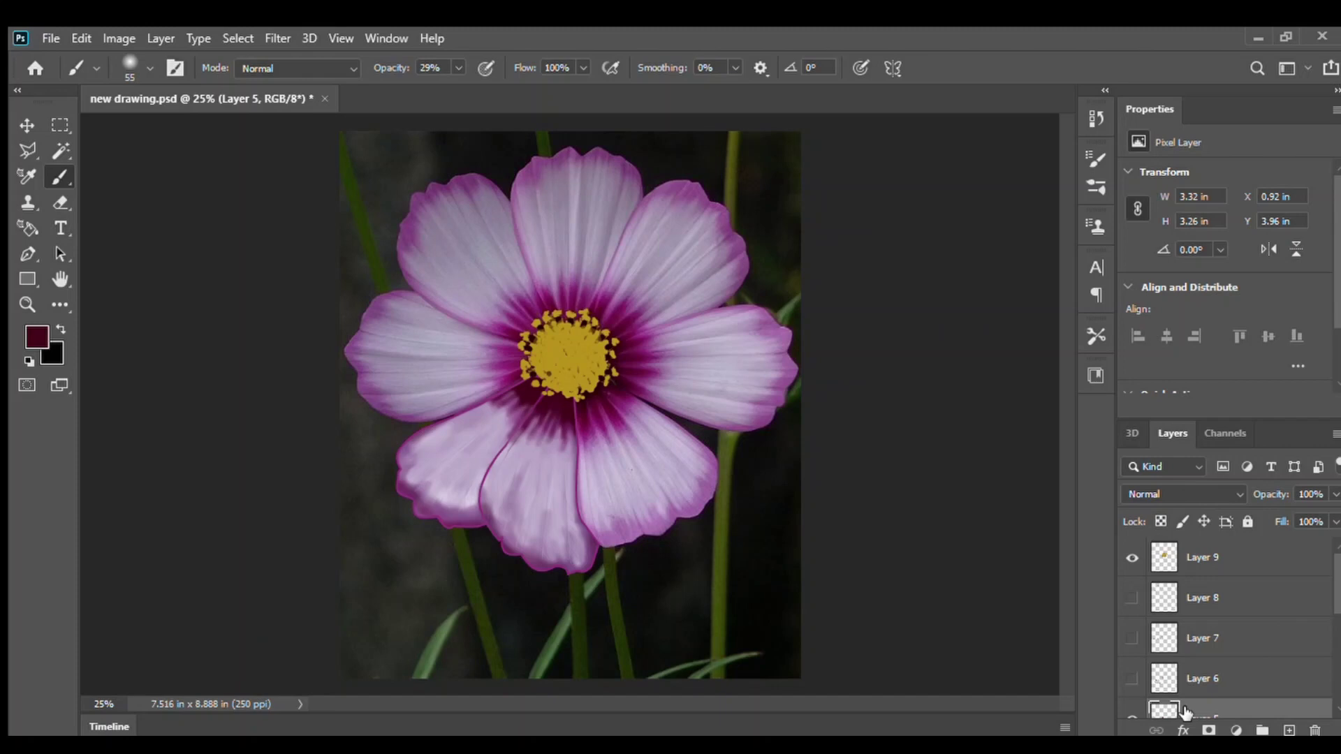
# Hide Layer 5 and delete Layer 6
pyautogui.scroll(-2, 1185, 711)
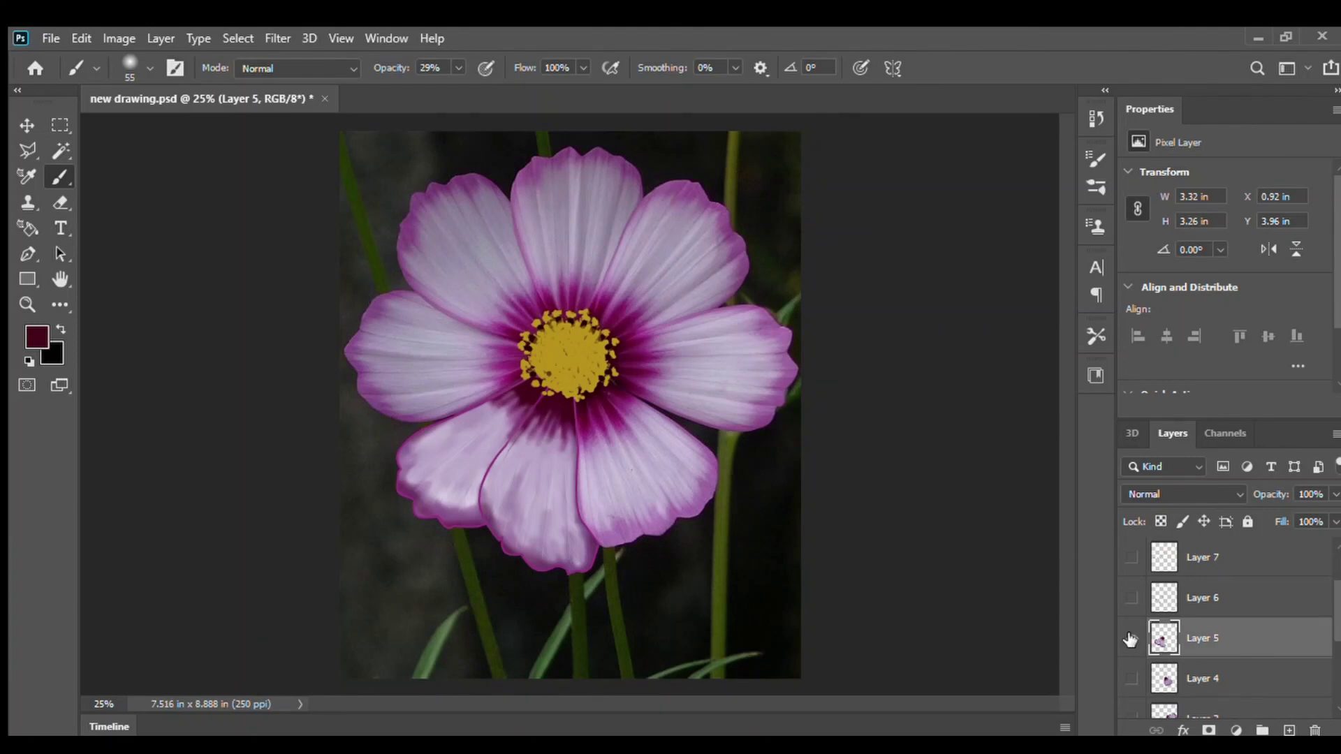
pyautogui.scroll(-1, 1139, 642)
pyautogui.click(1133, 602)
pyautogui.click(1202, 558)
pyautogui.click(1132, 557)
pyautogui.press('Delete')
# Make Layer 7 visible and active for painting its outlined petal
pyautogui.click(1132, 558)
pyautogui.scroll(2, 1140, 593)
pyautogui.click(1132, 598)
pyautogui.click(1132, 638)
pyautogui.click(1132, 638)
pyautogui.click(1159, 643)
pyautogui.hotkey('ctrl', '+')
pyautogui.hotkey('ctrl', '+')
pyautogui.hotkey('ctrl', '+')
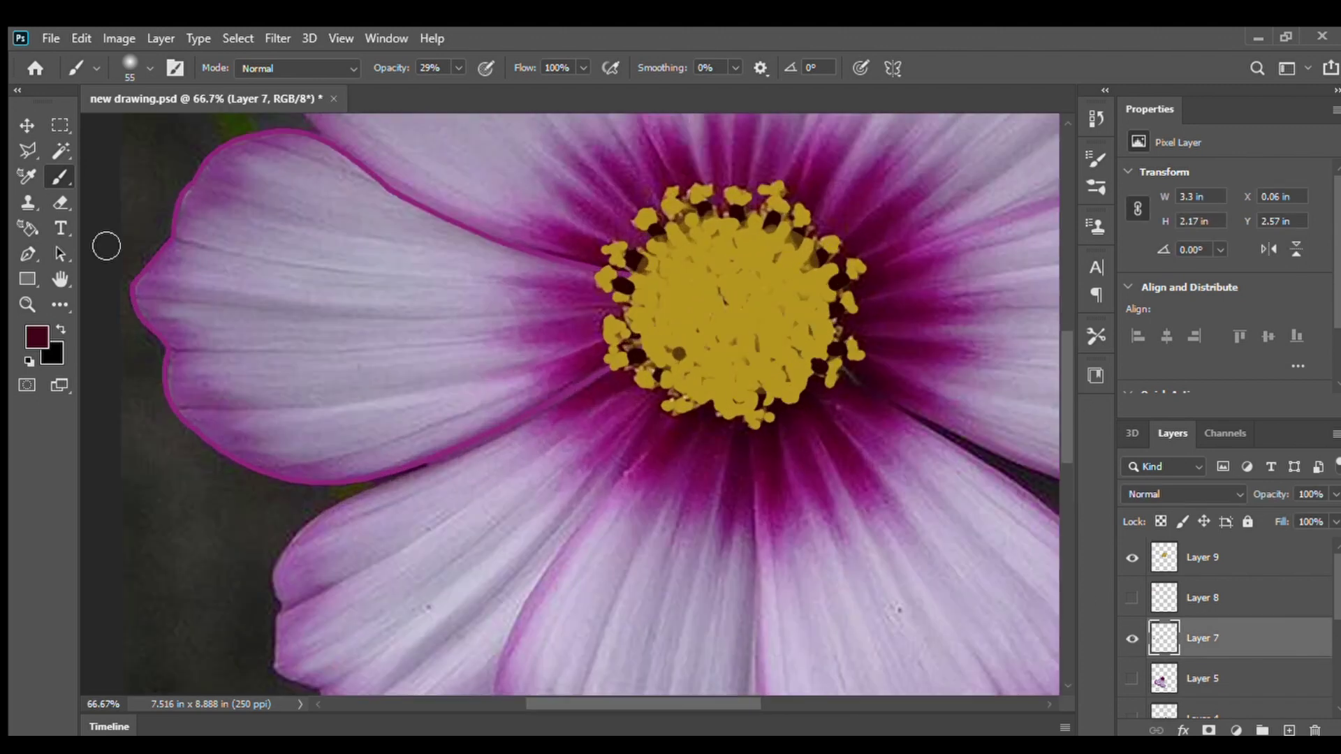
# Select the interior of the Layer 7 petal and paint its rim with sampled purple at 100% opacity, using a brush up to size 105
pyautogui.click(61, 151)
pyautogui.click(241, 230)
pyautogui.click(61, 178)
pyautogui.keyDown('alt'); pyautogui.click(218, 185); pyautogui.keyUp('alt')
pyautogui.click(458, 68)
pyautogui.moveTo(459, 85); pyautogui.dragTo(529, 86)
pyautogui.moveTo(237, 196)
pyautogui.mouseDown()
pyautogui.moveTo(186, 198)
pyautogui.moveTo(211, 180)
pyautogui.moveTo(153, 248)
pyautogui.moveTo(244, 450)
pyautogui.mouseUp()
pyautogui.click(149, 69)
pyautogui.moveTo(190, 198); pyautogui.dragTo(201, 198)
pyautogui.moveTo(268, 447)
pyautogui.mouseDown()
pyautogui.moveTo(208, 480)
pyautogui.moveTo(795, 349)
pyautogui.mouseUp()
pyautogui.moveTo(199, 257); pyautogui.dragTo(229, 215)
# Fill the body of the Layer 7 petal with sampled lilac and its base with sampled magenta
pyautogui.keyDown('alt'); pyautogui.click(344, 336); pyautogui.keyUp('alt')
pyautogui.moveTo(338, 322)
pyautogui.mouseDown()
pyautogui.moveTo(358, 226)
pyautogui.moveTo(466, 380)
pyautogui.moveTo(266, 407)
pyautogui.moveTo(294, 211)
pyautogui.moveTo(527, 356)
pyautogui.moveTo(607, 380)
pyautogui.mouseUp()
pyautogui.keyDown('alt'); pyautogui.click(581, 315); pyautogui.keyUp('alt')
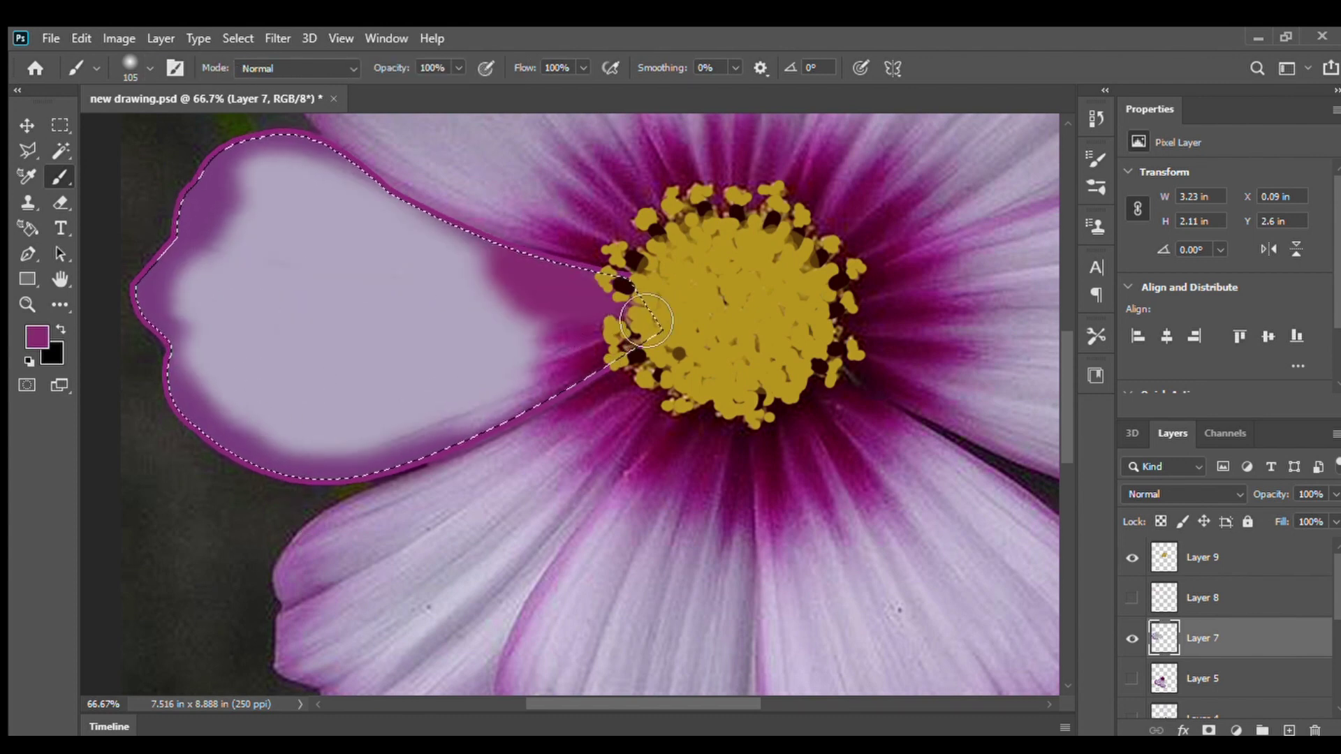
pyautogui.moveTo(581, 315); pyautogui.dragTo(501, 389)
# Smudge the rim and base colours of the Layer 7 petal into its lilac body and undo the last smudge
pyautogui.click(27, 176)
pyautogui.click(60, 305)
pyautogui.click(150, 69)
pyautogui.click(125, 119)
pyautogui.click(432, 68)
pyautogui.moveTo(385, 89); pyautogui.dragTo(447, 89)
pyautogui.moveTo(301, 353); pyautogui.dragTo(178, 317)
pyautogui.moveTo(537, 351); pyautogui.dragTo(211, 410)
pyautogui.moveTo(494, 287)
pyautogui.mouseDown()
pyautogui.moveTo(248, 219)
pyautogui.moveTo(245, 201)
pyautogui.mouseUp()
pyautogui.hotkey('ctrl', 'z')
# Repaint the base of the Layer 7 petal in magenta and widen its rim with sampled purple
pyautogui.scroll(3, 538, 269)
pyautogui.press('i')
pyautogui.press('b')
pyautogui.moveTo(420, 214)
pyautogui.mouseDown()
pyautogui.moveTo(209, 359)
pyautogui.moveTo(509, 547)
pyautogui.moveTo(248, 509)
pyautogui.moveTo(494, 572)
pyautogui.mouseUp()
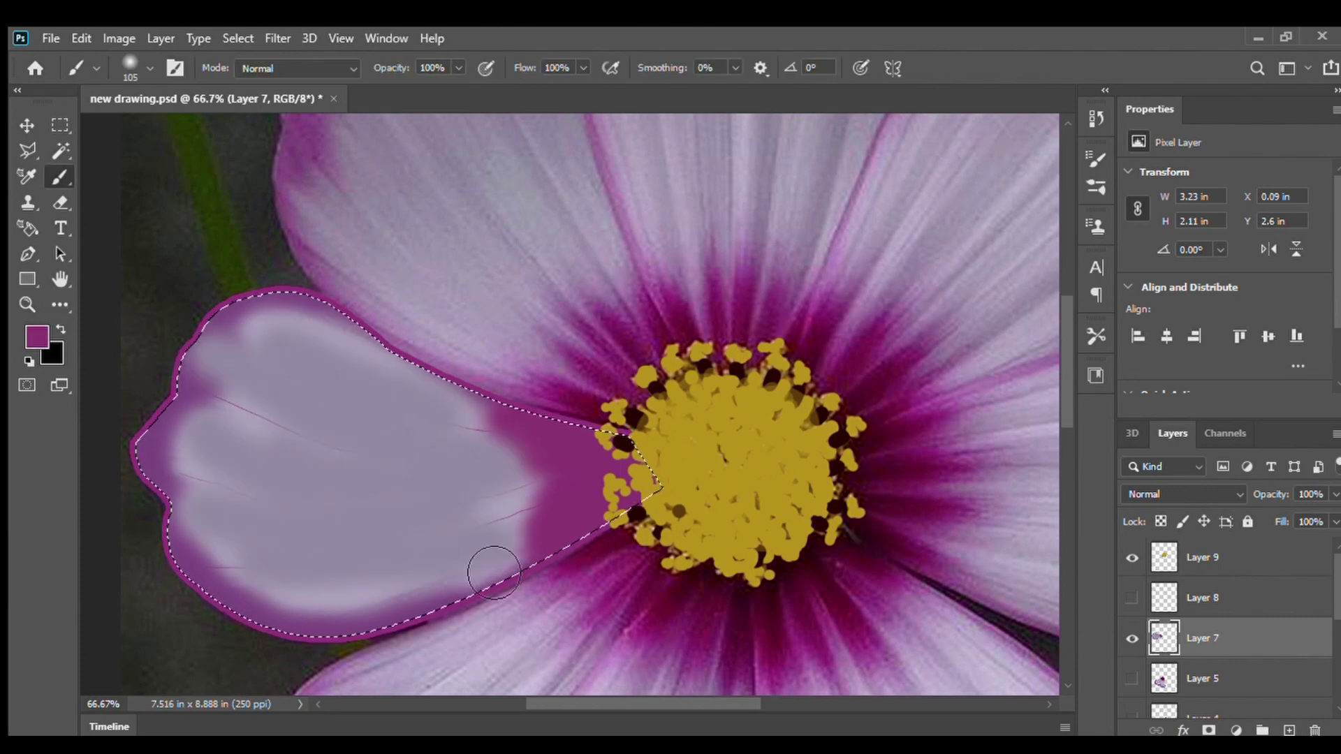
pyautogui.moveTo(181, 548); pyautogui.dragTo(381, 328)
pyautogui.press('i')
pyautogui.click(309, 620)
pyautogui.press('b')
pyautogui.moveTo(231, 602)
pyautogui.mouseDown()
pyautogui.moveTo(191, 440)
pyautogui.moveTo(237, 428)
pyautogui.mouseUp()
# Smudge thin veins from the rim and base into the Layer 7 petal with a size 1 brush at 100% strength
pyautogui.press('i')
pyautogui.press('r')
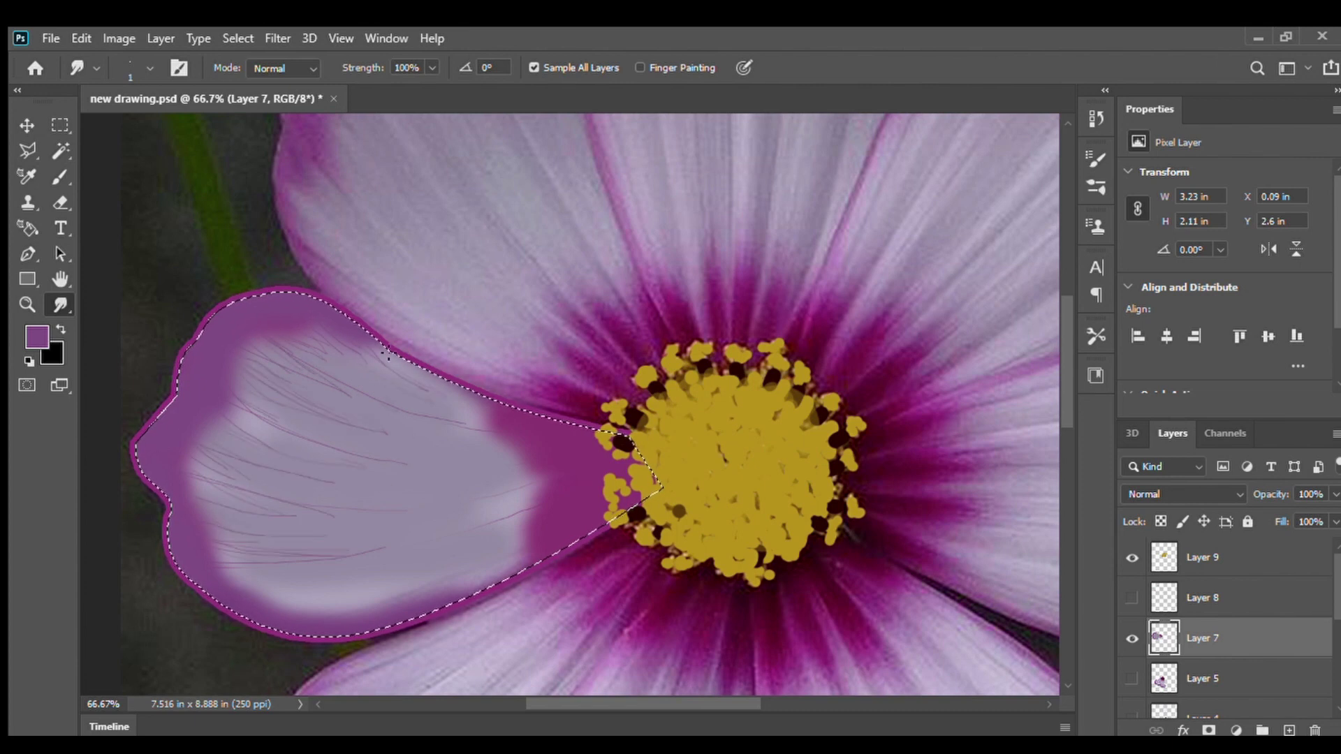
pyautogui.moveTo(416, 417)
pyautogui.mouseDown()
pyautogui.moveTo(449, 468)
pyautogui.moveTo(559, 482)
pyautogui.mouseUp()
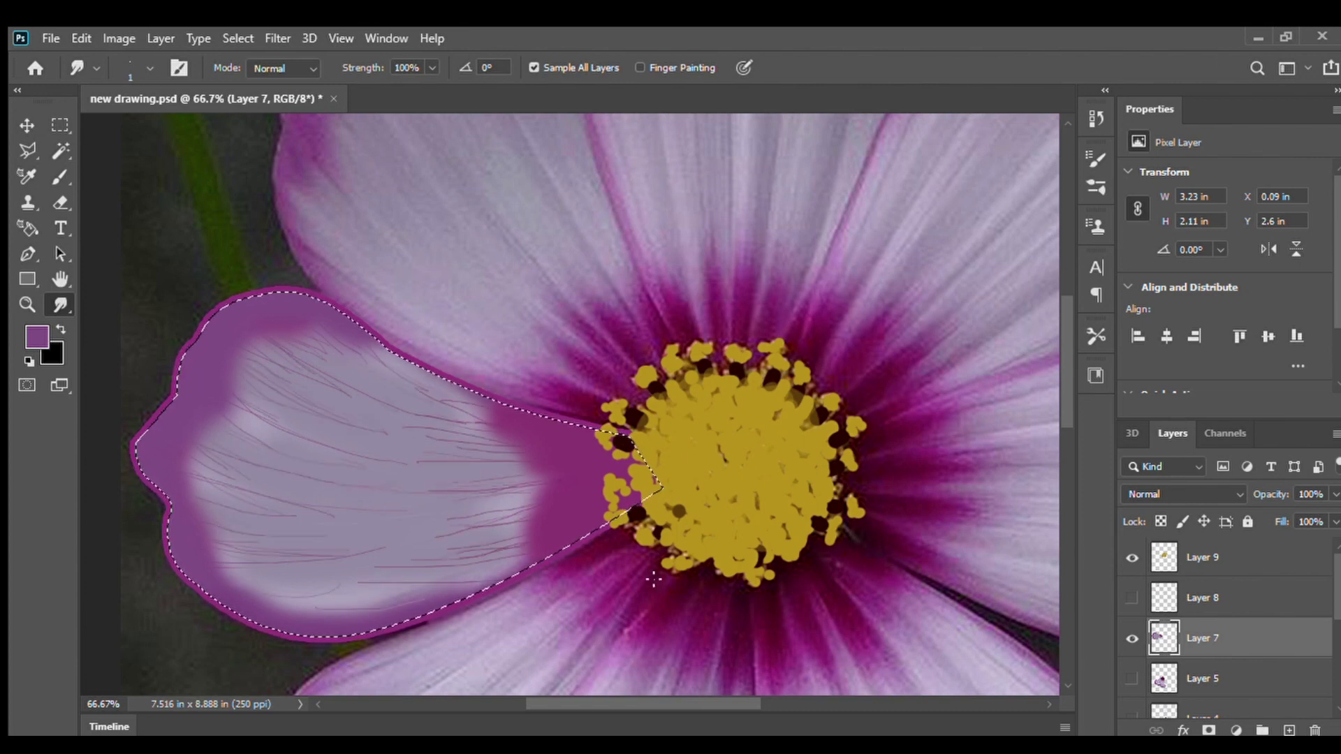
# Paint thin streaks of sampled dark maroon outward from the base of the Layer 7 petal
pyautogui.press('i')
pyautogui.click(671, 602)
pyautogui.press('b')
pyautogui.click(149, 69)
pyautogui.moveTo(639, 495); pyautogui.dragTo(579, 506)
pyautogui.moveTo(615, 461); pyautogui.dragTo(516, 461)
pyautogui.moveTo(609, 467); pyautogui.dragTo(538, 476)
pyautogui.moveTo(606, 478); pyautogui.dragTo(523, 509)
pyautogui.moveTo(606, 504); pyautogui.dragTo(542, 533)
# Fill the area between the maroon streaks at the Layer 7 petal's base with a size 70 brush
pyautogui.press(']')
pyautogui.press(']')
pyautogui.press(']')
pyautogui.press(']')
pyautogui.press(']')
pyautogui.press(']')
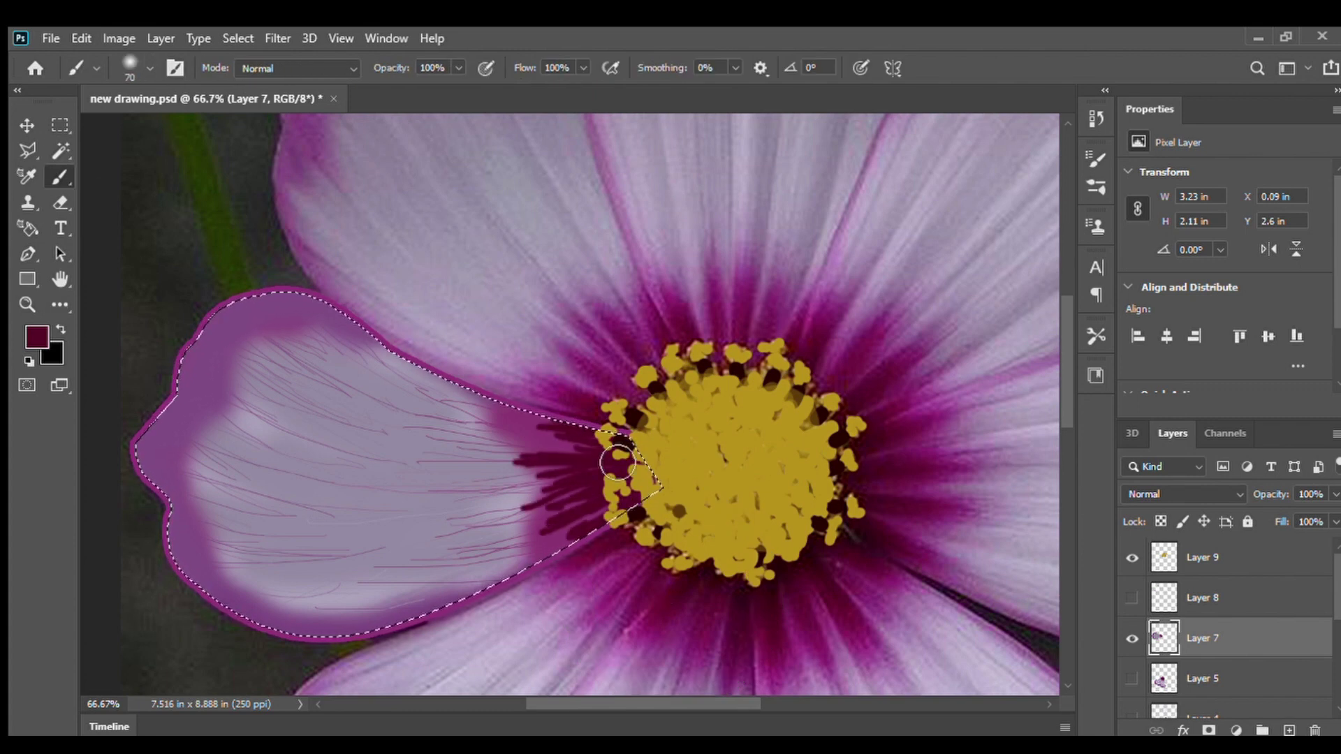
pyautogui.moveTo(543, 484); pyautogui.dragTo(619, 465)
# Smudge thin light veins into the purple rim and dark veins out from the maroon base of the Layer 7 petal
pyautogui.scroll(5, 285, 377)
pyautogui.scroll(-2, 284, 377)
pyautogui.keyDown('alt'); pyautogui.click(301, 433); pyautogui.keyUp('alt')
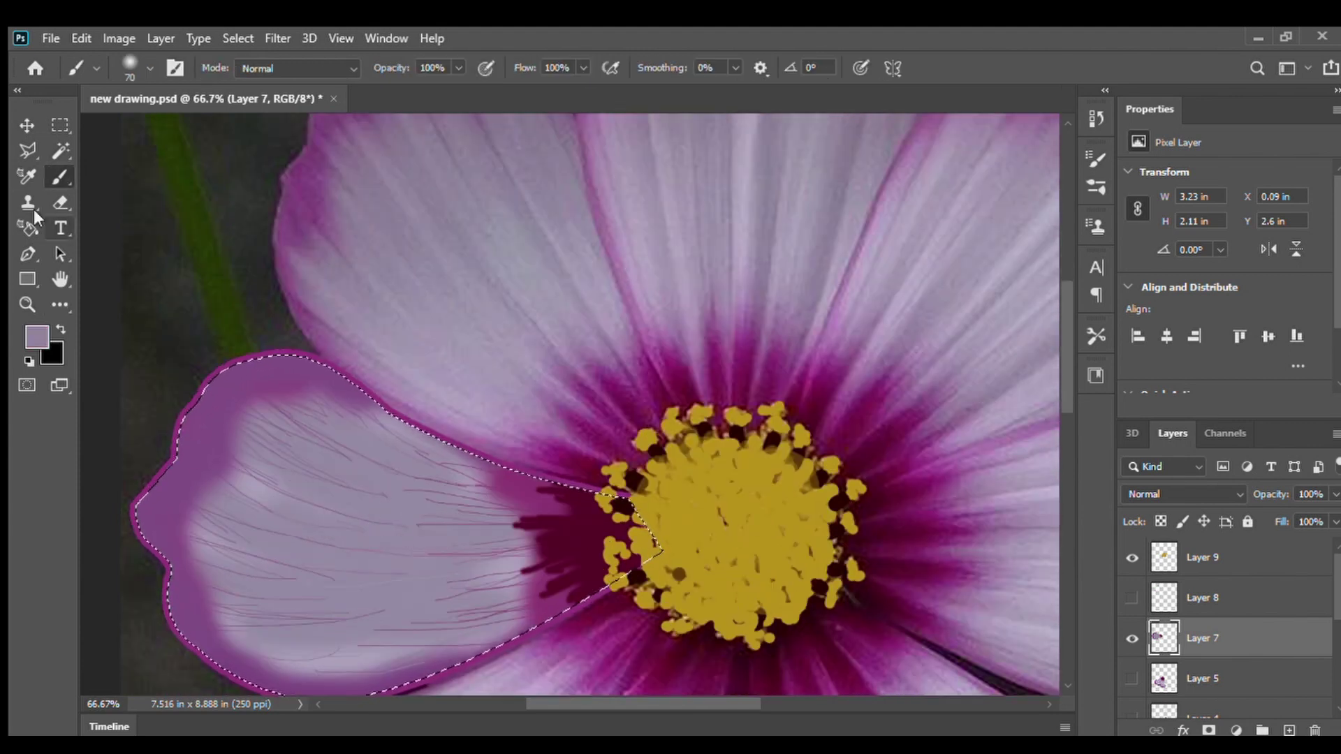
pyautogui.press('i')
pyautogui.press('r')
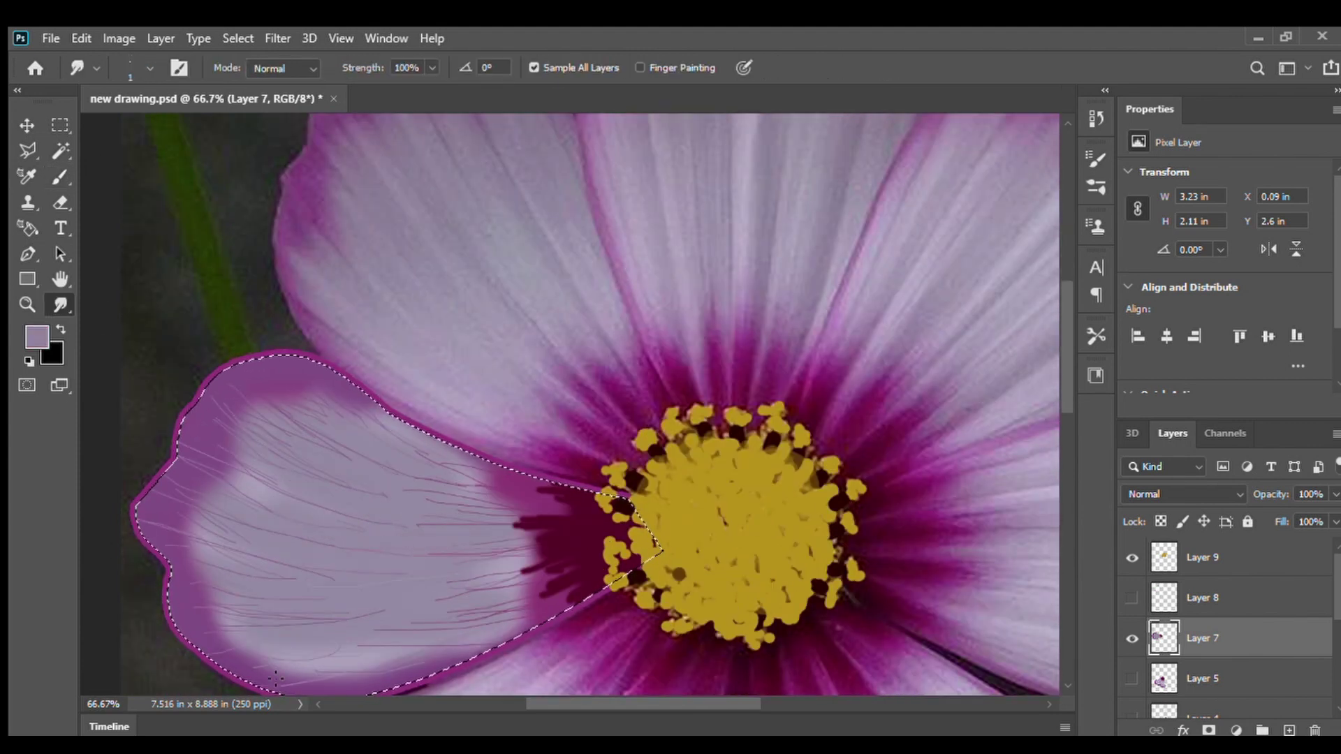
pyautogui.scroll(-4, 424, 432)
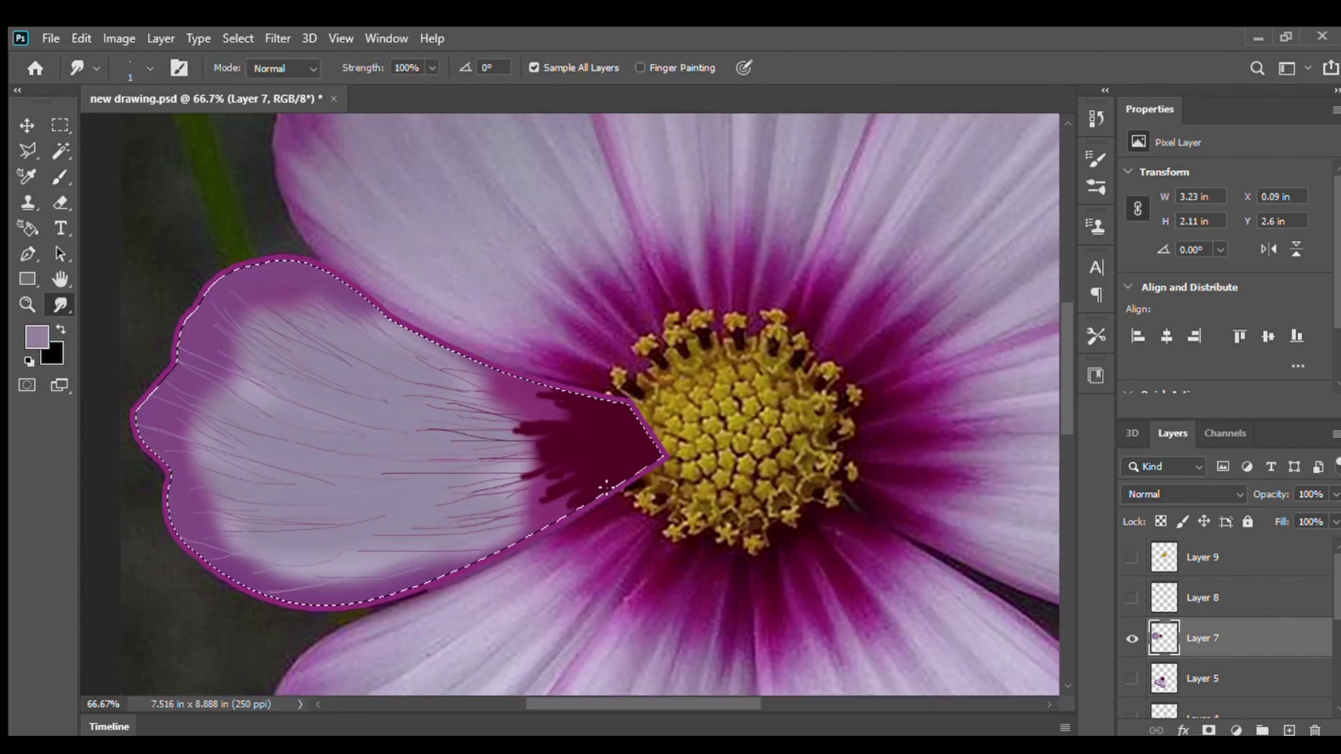
# Blend the Layer 7 petal's rim into its body with the Smudge tool, first at size 25 and 46% strength, finally at size 86 and 8%
pyautogui.click(149, 67)
pyautogui.click(432, 68)
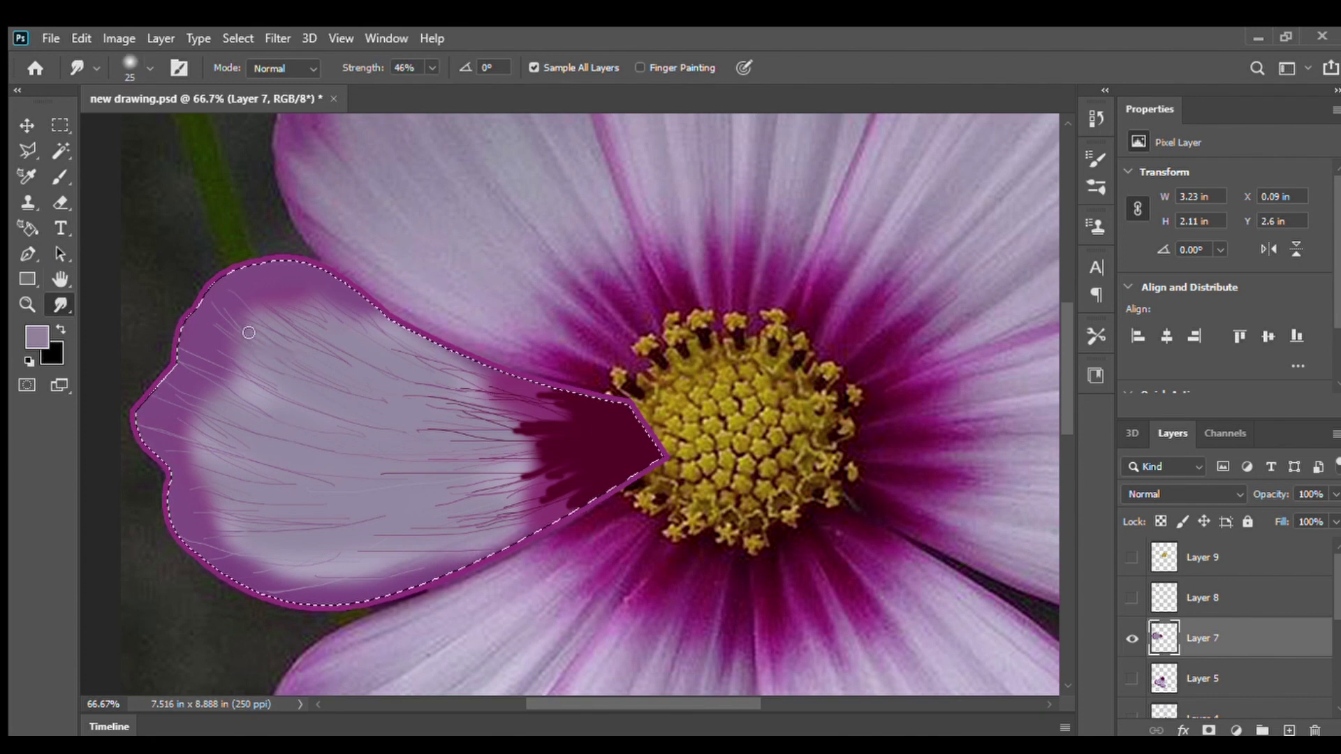
pyautogui.moveTo(288, 316); pyautogui.dragTo(253, 381)
pyautogui.click(432, 67)
pyautogui.moveTo(431, 87); pyautogui.dragTo(403, 88)
pyautogui.moveTo(246, 321)
pyautogui.mouseDown()
pyautogui.moveTo(222, 400)
pyautogui.moveTo(254, 491)
pyautogui.moveTo(235, 547)
pyautogui.moveTo(330, 577)
pyautogui.mouseUp()
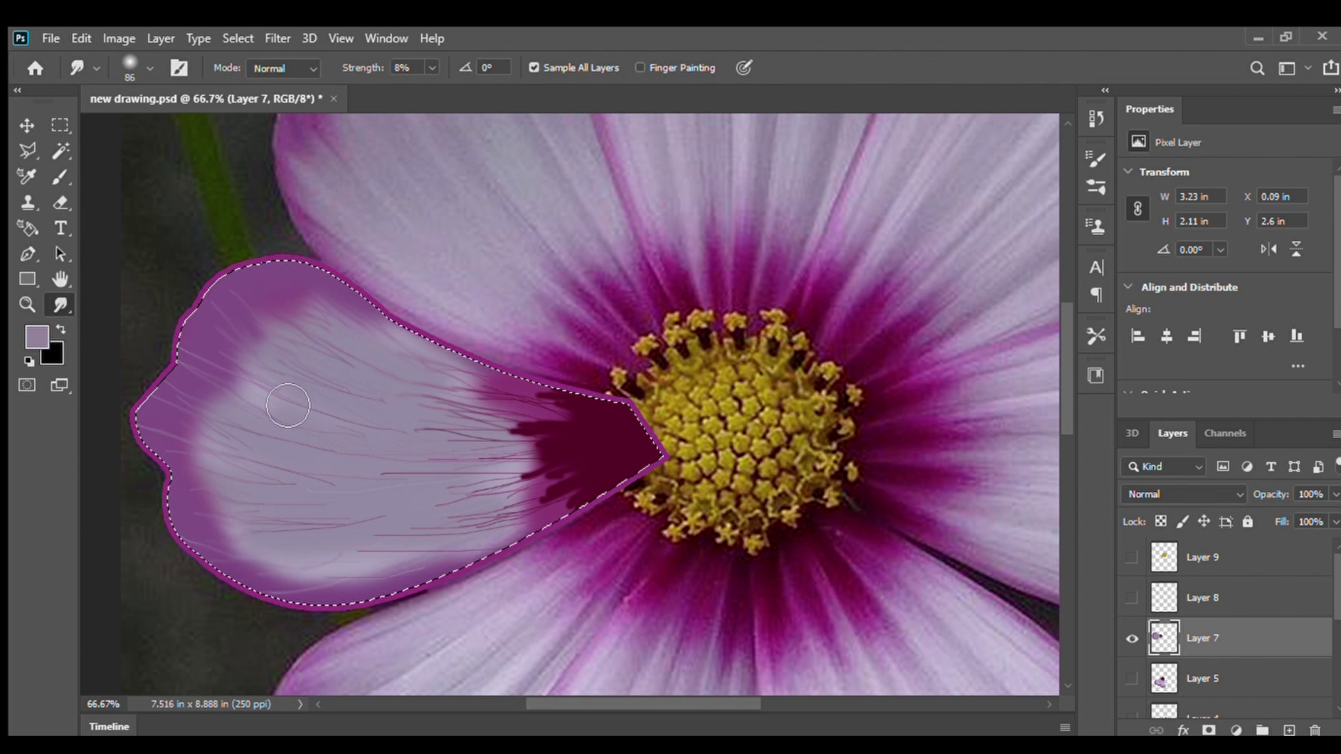
# Raise the Smudge strength to 28% and blend the veins, rim and base of the Layer 7 petal
pyautogui.click(403, 68)
pyautogui.write('28')
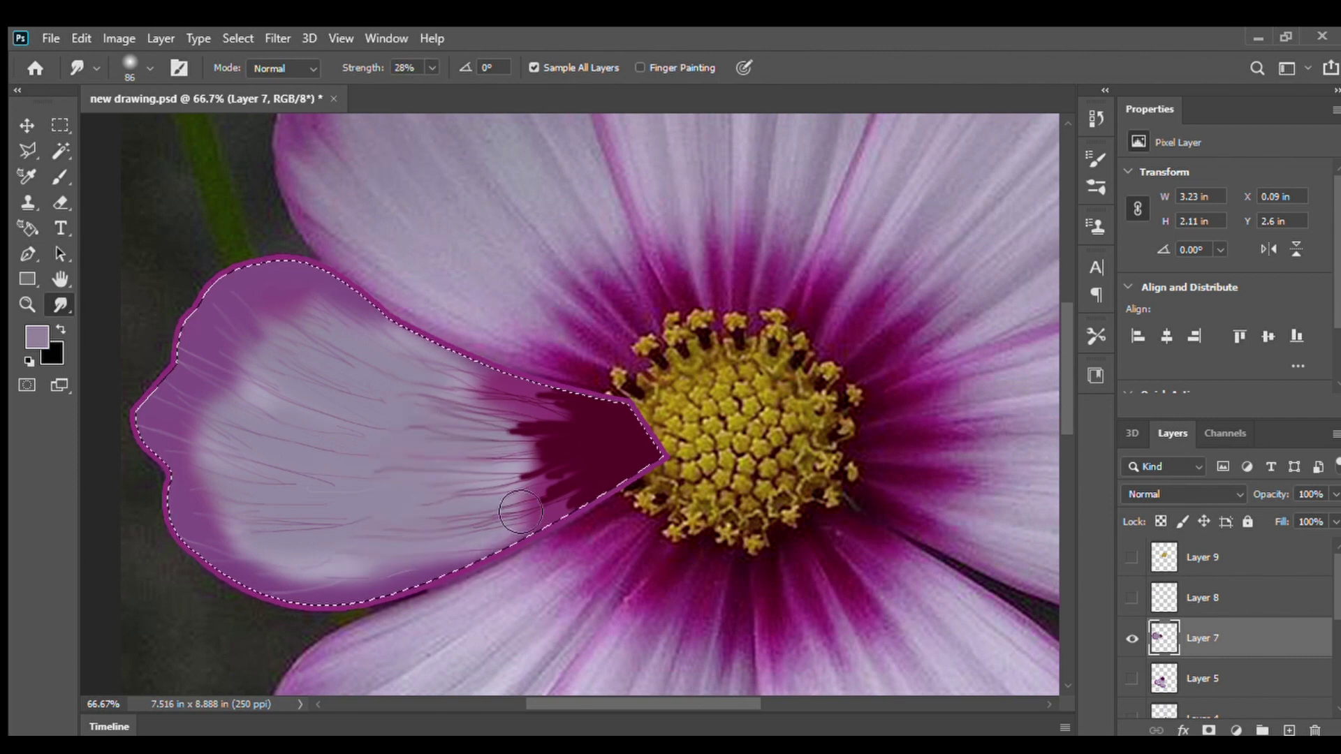
pyautogui.moveTo(539, 466)
pyautogui.mouseDown()
pyautogui.moveTo(458, 392)
pyautogui.moveTo(490, 515)
pyautogui.mouseUp()
pyautogui.moveTo(223, 438)
pyautogui.mouseDown()
pyautogui.moveTo(251, 377)
pyautogui.moveTo(338, 379)
pyautogui.moveTo(329, 463)
pyautogui.moveTo(244, 480)
pyautogui.moveTo(231, 544)
pyautogui.mouseUp()
pyautogui.scroll(5, 287, 536)
pyautogui.scroll(-2, 287, 535)
pyautogui.moveTo(482, 456)
pyautogui.mouseDown()
pyautogui.moveTo(428, 455)
pyautogui.moveTo(387, 526)
pyautogui.mouseUp()
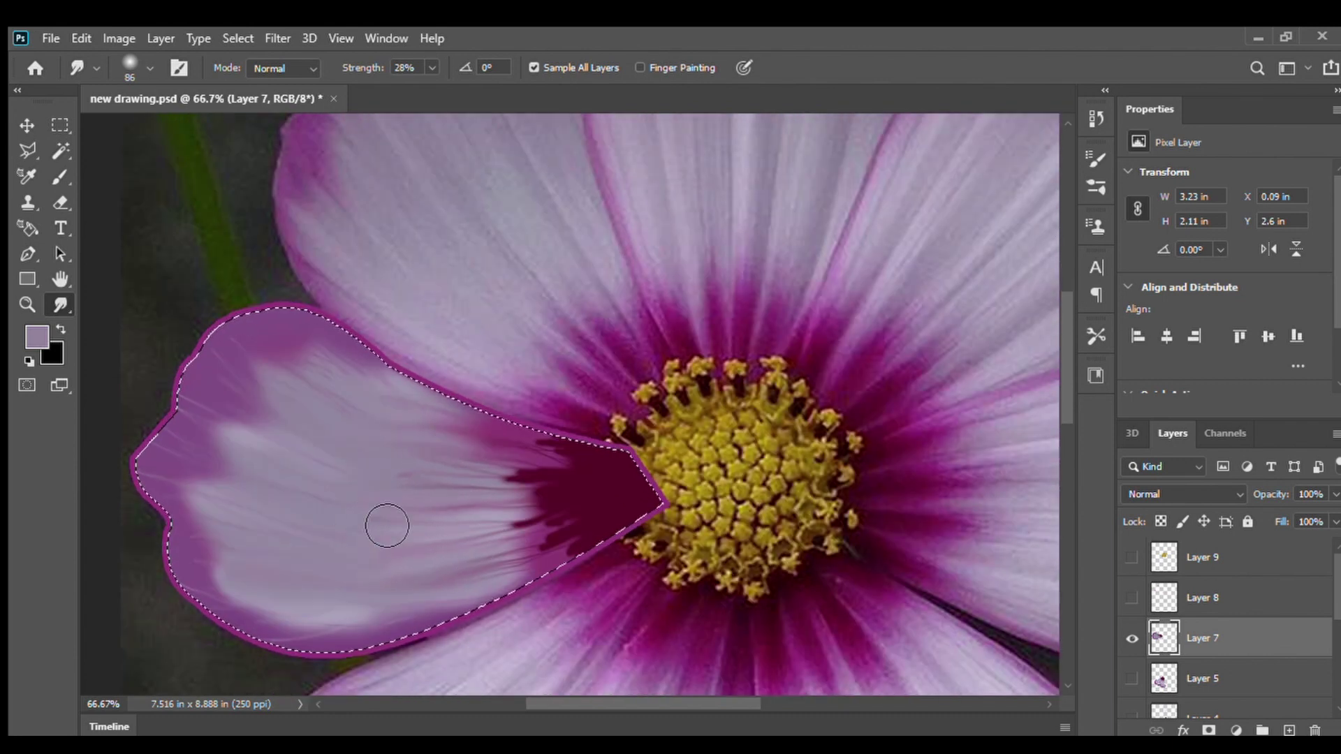
# Glaze the Layer 7 petal with soft lilac brush strokes at 40% opacity
pyautogui.scroll(-3, 314, 552)
pyautogui.press('b')
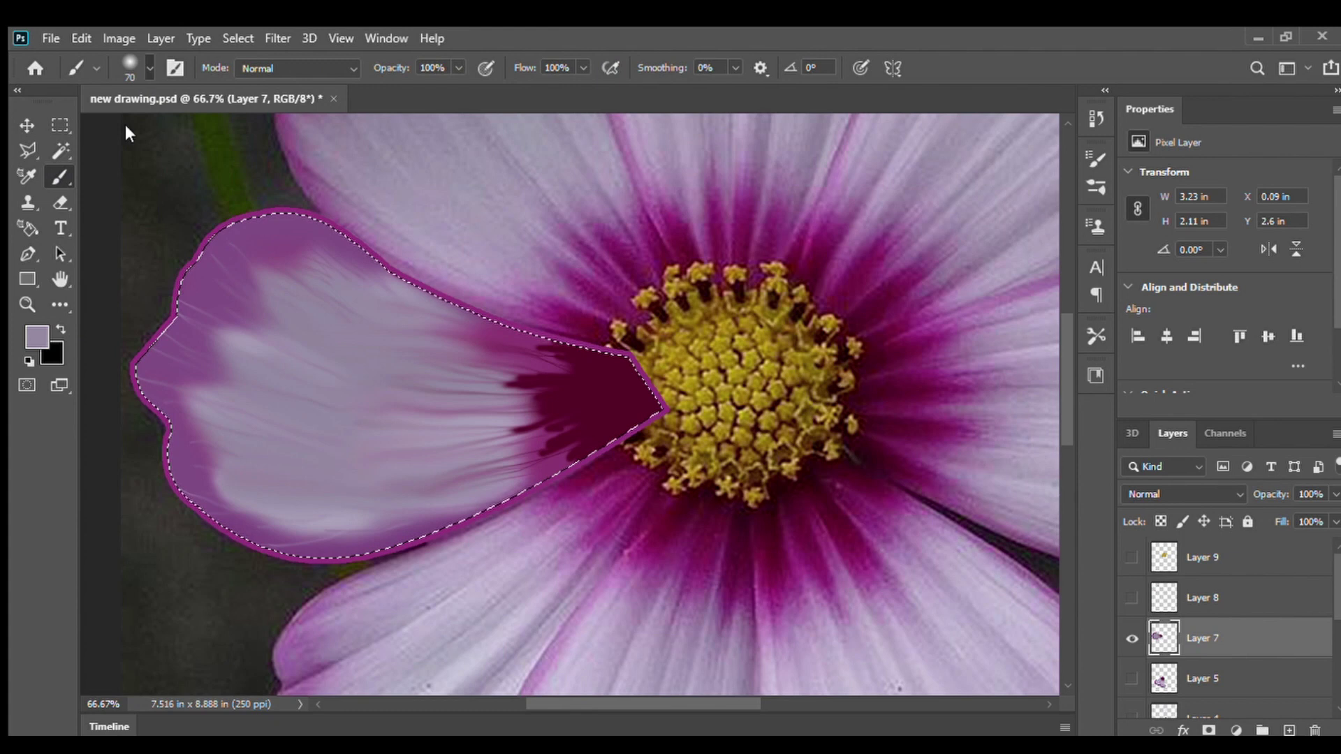
pyautogui.moveTo(304, 259); pyautogui.dragTo(332, 277)
pyautogui.press('4')
pyautogui.moveTo(412, 419)
pyautogui.mouseDown()
pyautogui.moveTo(268, 377)
pyautogui.moveTo(215, 342)
pyautogui.mouseUp()
pyautogui.moveTo(549, 460); pyautogui.dragTo(453, 470)
pyautogui.moveTo(442, 535)
pyautogui.mouseDown()
pyautogui.moveTo(314, 536)
pyautogui.moveTo(198, 493)
pyautogui.mouseUp()
# Lighten the Layer 7 petal using a size 114 Dodge brush on Midtones at 90% exposure
pyautogui.scroll(-1, 273, 281)
pyautogui.scroll(-3, 449, 384)
pyautogui.click(57, 306)
pyautogui.rightClick(57, 306)
pyautogui.click(118, 447)
pyautogui.moveTo(405, 318)
pyautogui.mouseDown()
pyautogui.moveTo(441, 357)
pyautogui.moveTo(422, 359)
pyautogui.mouseUp()
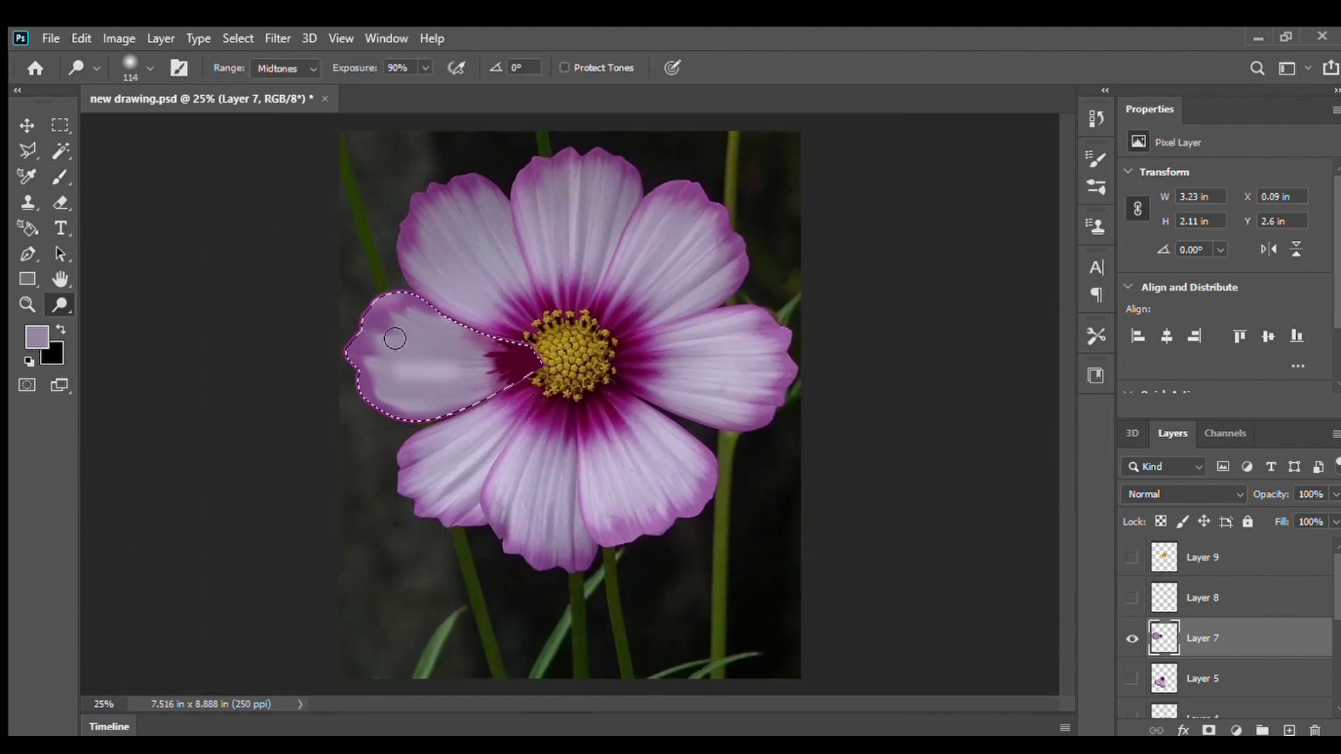
# Hide Layer 7, clear the selection, and make Layer 8 visible and active
pyautogui.click(1132, 638)
pyautogui.click(1131, 601)
pyautogui.scroll(1, 446, 229)
pyautogui.hotkey('ctrl', 'd')
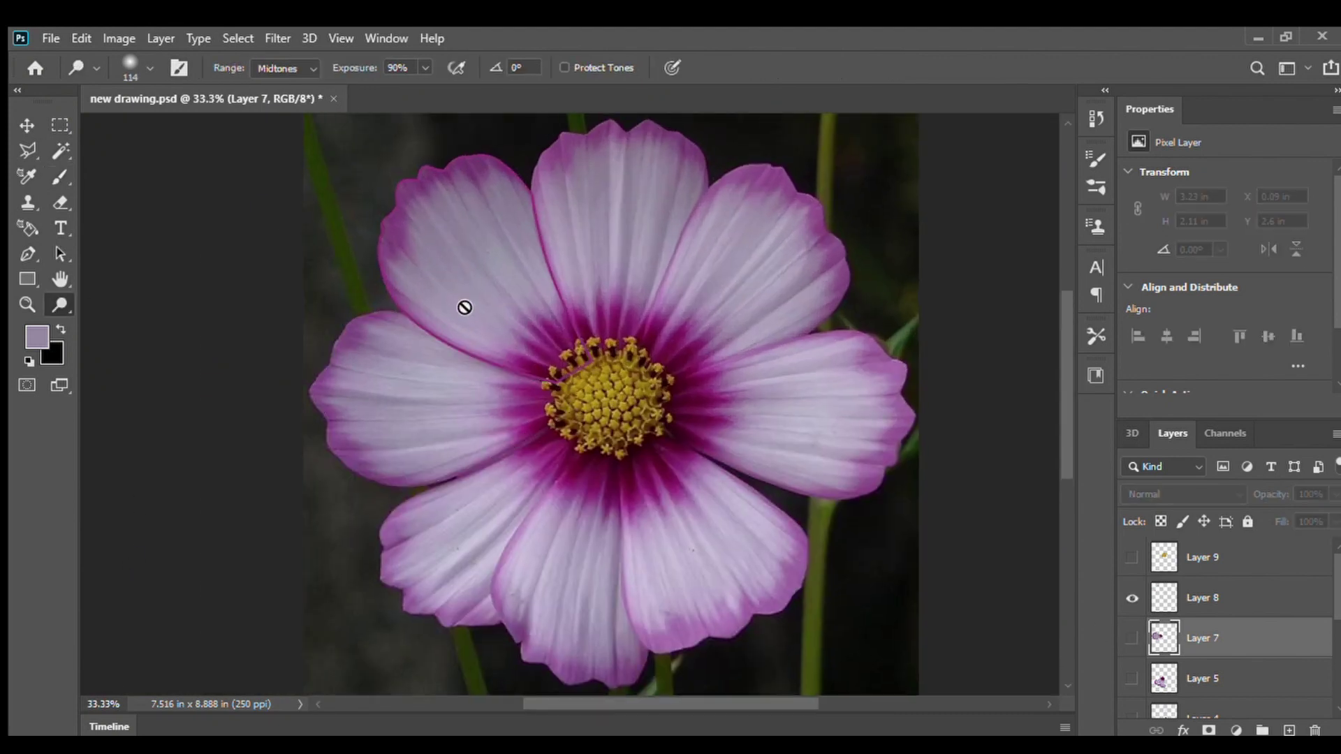
pyautogui.scroll(1, 465, 305)
pyautogui.click(1201, 598)
# Paint inward from the rim of the selected Layer 8 petal with sampled purple using a soft size 91 brush, undoing one unwanted stroke
pyautogui.press('b')
pyautogui.keyDown('alt'); pyautogui.click(422, 185); pyautogui.keyUp('alt')
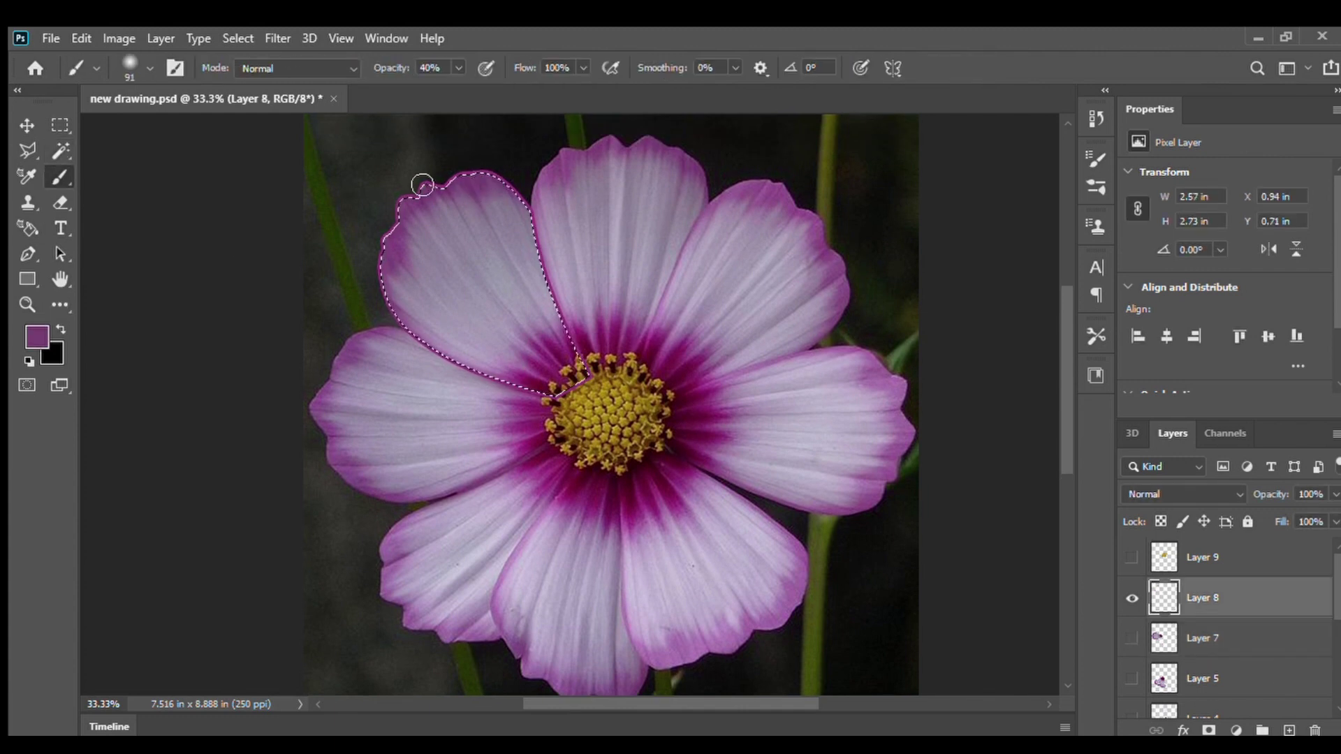
pyautogui.moveTo(389, 263); pyautogui.dragTo(395, 301)
pyautogui.moveTo(577, 364); pyautogui.dragTo(516, 368)
pyautogui.moveTo(459, 68); pyautogui.dragTo(397, 81)
pyautogui.moveTo(553, 343); pyautogui.dragTo(495, 244)
pyautogui.hotkey('ctrl', 'z')
pyautogui.moveTo(459, 69); pyautogui.dragTo(439, 81)
pyautogui.moveTo(499, 227)
pyautogui.mouseDown()
pyautogui.moveTo(463, 245)
pyautogui.moveTo(514, 260)
pyautogui.moveTo(500, 203)
pyautogui.mouseUp()
# Fill the body of the Layer 8 petal with sampled lilac and paint its base with a darker colour sampled near the flower centre
pyautogui.keyDown('alt'); pyautogui.click(481, 272); pyautogui.keyUp('alt')
pyautogui.moveTo(459, 68); pyautogui.dragTo(497, 81)
pyautogui.moveTo(545, 301)
pyautogui.mouseDown()
pyautogui.moveTo(516, 218)
pyautogui.moveTo(467, 250)
pyautogui.mouseUp()
pyautogui.moveTo(431, 316)
pyautogui.mouseDown()
pyautogui.moveTo(493, 249)
pyautogui.moveTo(561, 387)
pyautogui.moveTo(536, 324)
pyautogui.mouseUp()
pyautogui.keyDown('alt'); pyautogui.click(635, 342); pyautogui.keyUp('alt')
pyautogui.moveTo(569, 353)
pyautogui.mouseDown()
pyautogui.moveTo(543, 279)
pyautogui.moveTo(478, 343)
pyautogui.moveTo(484, 356)
pyautogui.mouseUp()
pyautogui.keyDown('alt'); pyautogui.click(512, 284); pyautogui.keyUp('alt')
pyautogui.moveTo(506, 304)
pyautogui.mouseDown()
pyautogui.moveTo(534, 374)
pyautogui.moveTo(569, 380)
pyautogui.moveTo(533, 377)
pyautogui.mouseUp()
# Paint sampled dark maroon over the base of the Layer 8 petal at 100% opacity
pyautogui.keyDown('alt'); pyautogui.click(602, 348); pyautogui.keyUp('alt')
pyautogui.moveTo(459, 68); pyautogui.dragTo(492, 80)
pyautogui.moveTo(560, 354)
pyautogui.mouseDown()
pyautogui.moveTo(545, 385)
pyautogui.moveTo(580, 397)
pyautogui.moveTo(562, 352)
pyautogui.mouseUp()
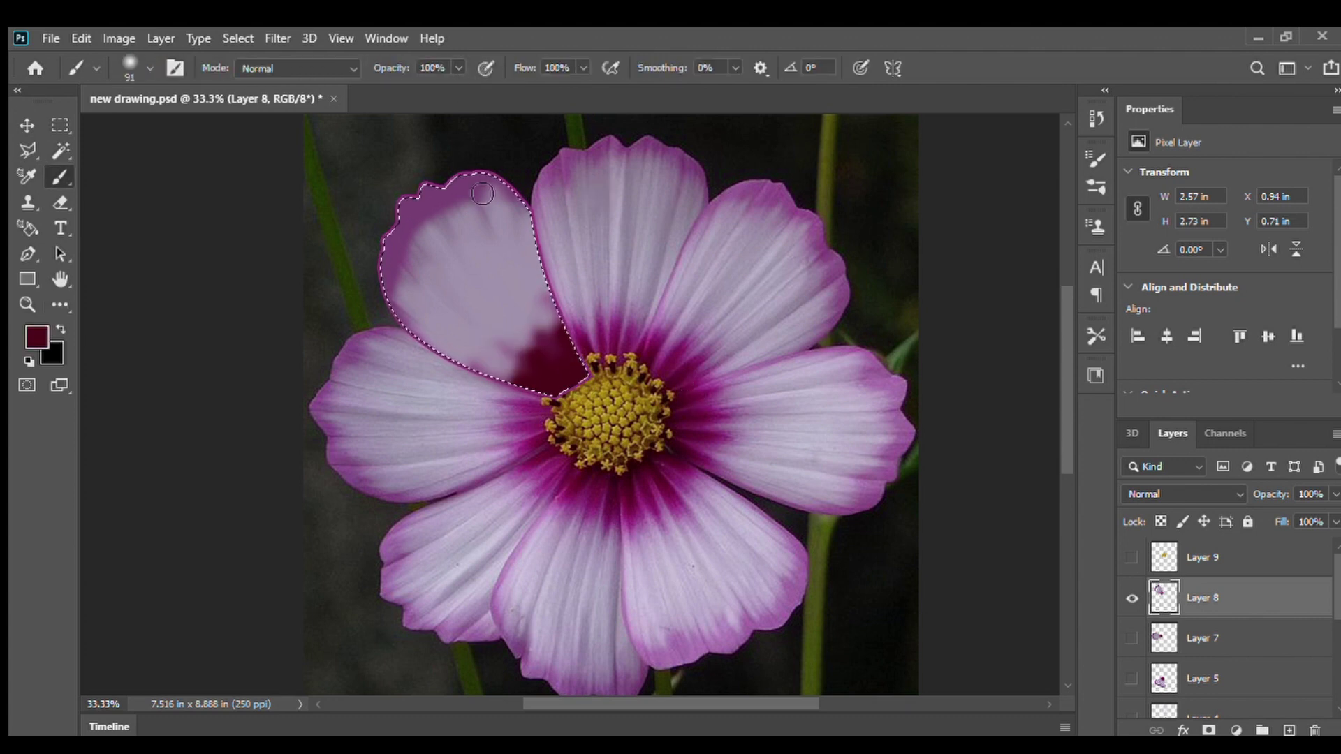
# Draw fine dark maroon veins across the selected Layer 8 petal with a size 1 brush, running from the rim towards the base
pyautogui.scroll(2, 465, 228)
pyautogui.click(58, 305)
pyautogui.click(150, 68)
pyautogui.moveTo(432, 67); pyautogui.dragTo(475, 78)
pyautogui.moveTo(503, 158); pyautogui.dragTo(561, 316)
pyautogui.moveTo(515, 215); pyautogui.dragTo(606, 379)
pyautogui.moveTo(442, 202); pyautogui.dragTo(560, 416)
pyautogui.moveTo(364, 253); pyautogui.dragTo(544, 430)
pyautogui.moveTo(338, 299); pyautogui.dragTo(572, 455)
pyautogui.moveTo(336, 320); pyautogui.dragTo(533, 468)
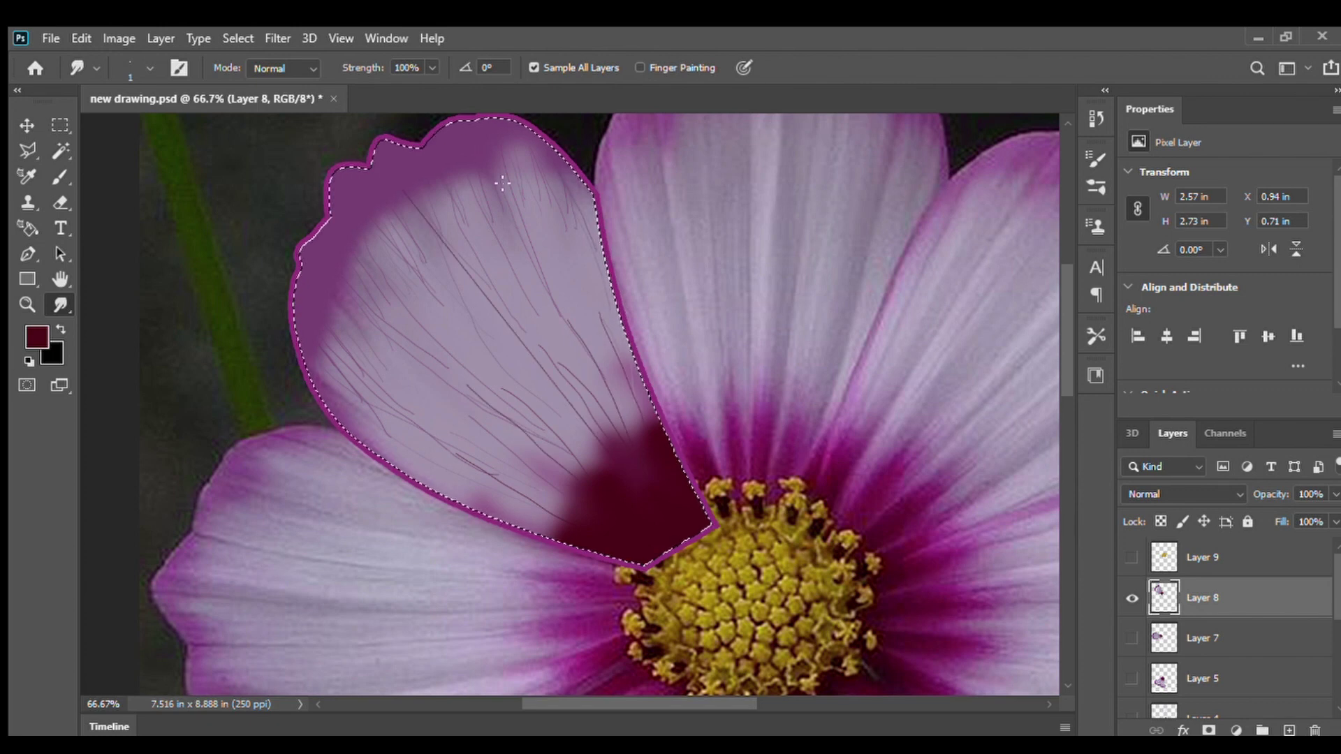
# Draw thin white highlight veins between the dark ones along the Layer 8 petal with a size 1 brush
pyautogui.press('b')
pyautogui.click(29, 359)
pyautogui.press('x')
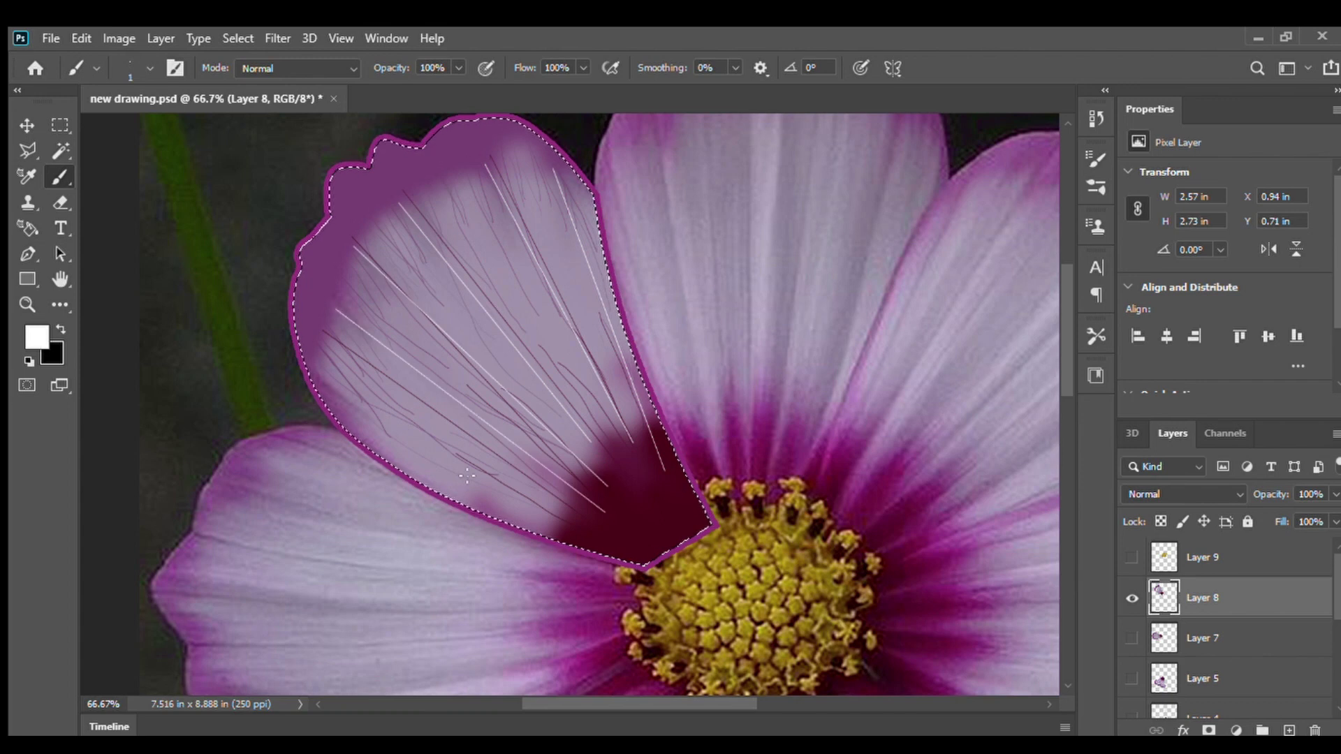
pyautogui.moveTo(458, 173); pyautogui.dragTo(618, 447)
# Smudge the veins, rim and dark base of the Layer 8 petal together using a soft size 44 tip at 49% strength
pyautogui.rightClick(60, 305)
pyautogui.click(131, 402)
pyautogui.rightClick(60, 305)
pyautogui.click(131, 573)
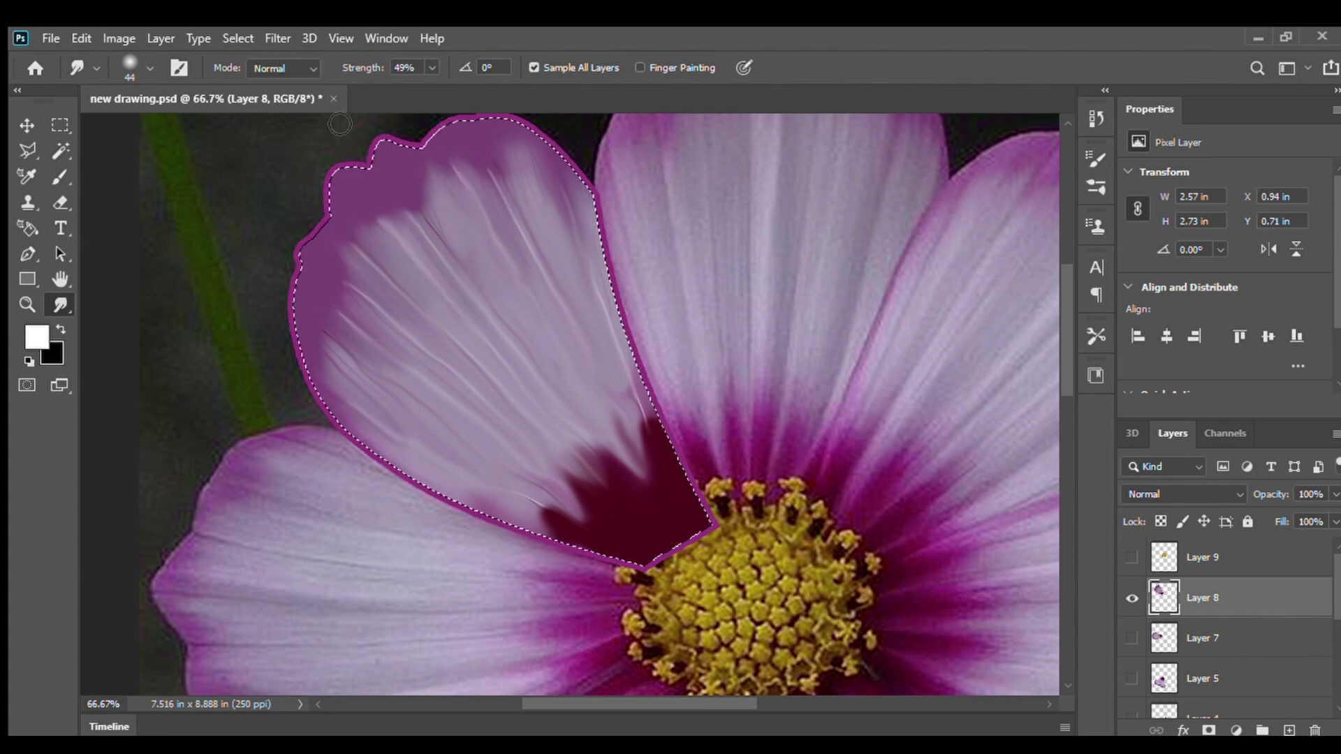
# Glaze the rim and base of the Layer 8 petal with sampled lilac and magenta using a size 78 brush at 22% opacity
pyautogui.scroll(2, 434, 239)
pyautogui.keyDown('alt'); pyautogui.click(426, 350); pyautogui.keyUp('alt')
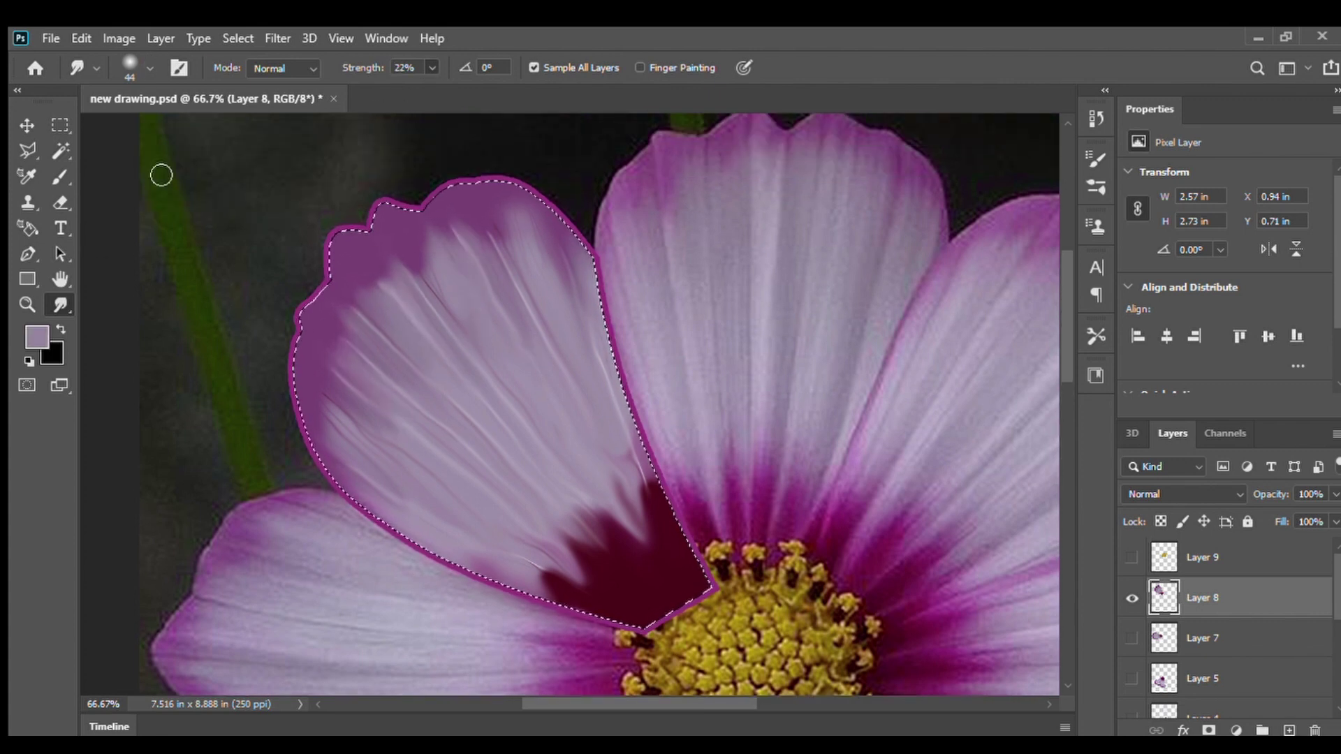
pyautogui.press('b')
pyautogui.moveTo(382, 80); pyautogui.dragTo(381, 80)
pyautogui.moveTo(402, 267)
pyautogui.mouseDown()
pyautogui.moveTo(493, 234)
pyautogui.moveTo(331, 409)
pyautogui.mouseUp()
pyautogui.moveTo(595, 592)
pyautogui.mouseDown()
pyautogui.moveTo(649, 521)
pyautogui.moveTo(605, 598)
pyautogui.moveTo(692, 593)
pyautogui.mouseUp()
pyautogui.keyDown('alt'); pyautogui.click(816, 524); pyautogui.keyUp('alt')
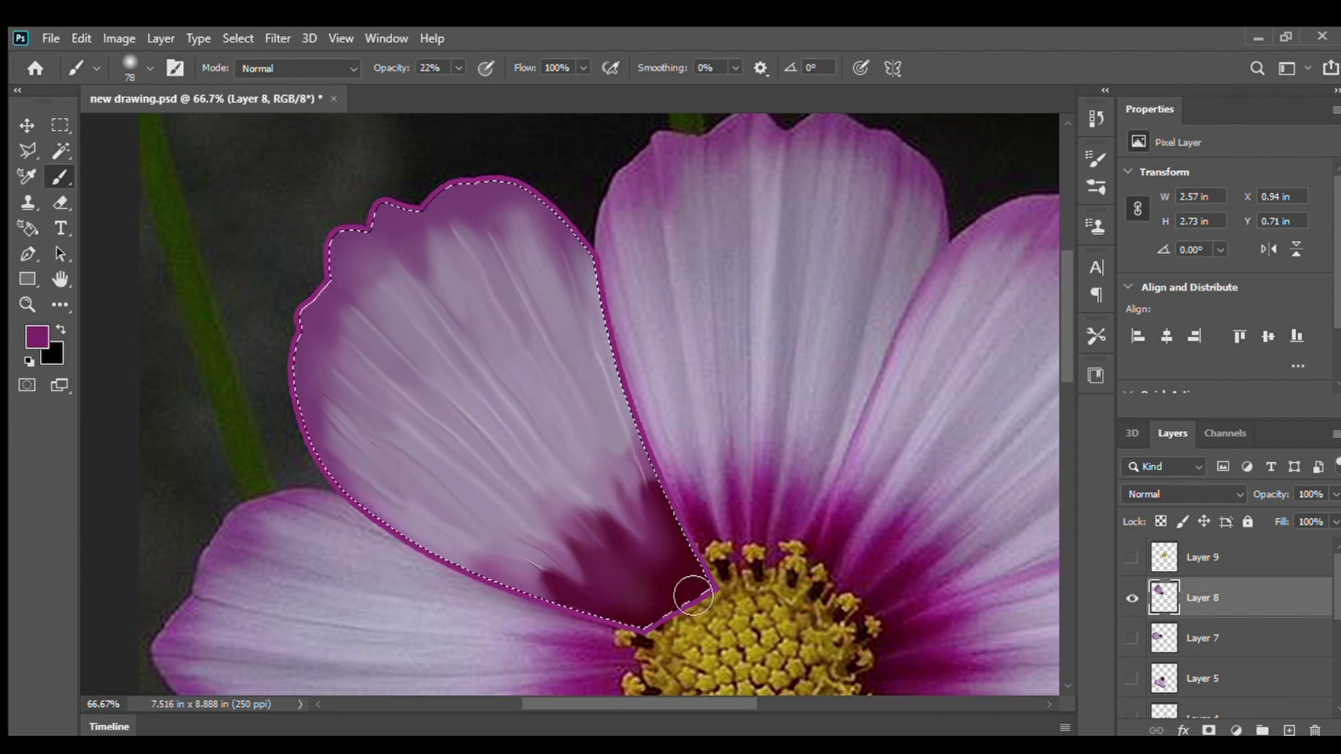
# Darken the inner base of the Layer 8 petal with sampled maroon, clear the selection and make all layers visible
pyautogui.scroll(-2, 688, 580)
pyautogui.keyDown('alt'); pyautogui.click(669, 538); pyautogui.keyUp('alt')
pyautogui.moveTo(668, 533)
pyautogui.mouseDown()
pyautogui.moveTo(611, 557)
pyautogui.moveTo(643, 482)
pyautogui.mouseUp()
pyautogui.scroll(-4, 646, 489)
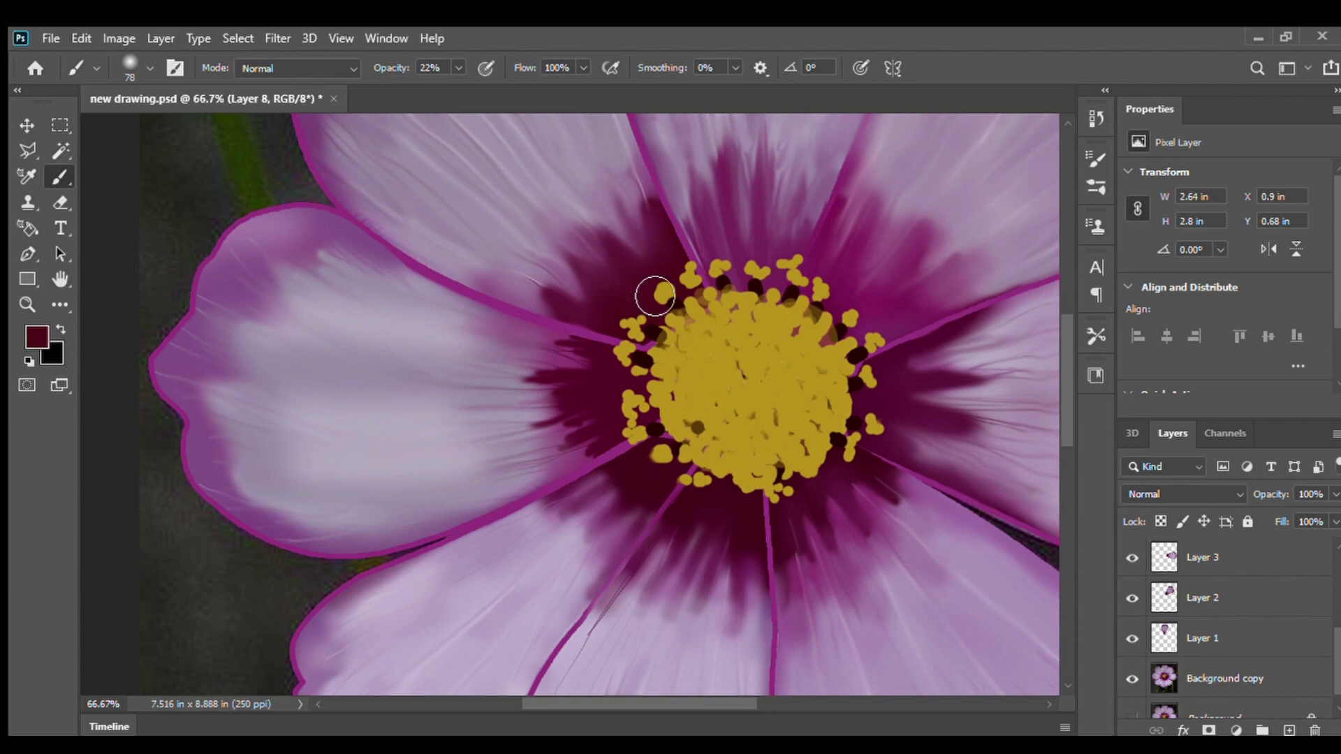
# Paint dark maroon over the petal bases on Layers 1 and 2 beside the flower centre, raising the brush opacity to 54%
pyautogui.keyDown('ctrl'); pyautogui.click(754, 217); pyautogui.keyUp('ctrl')
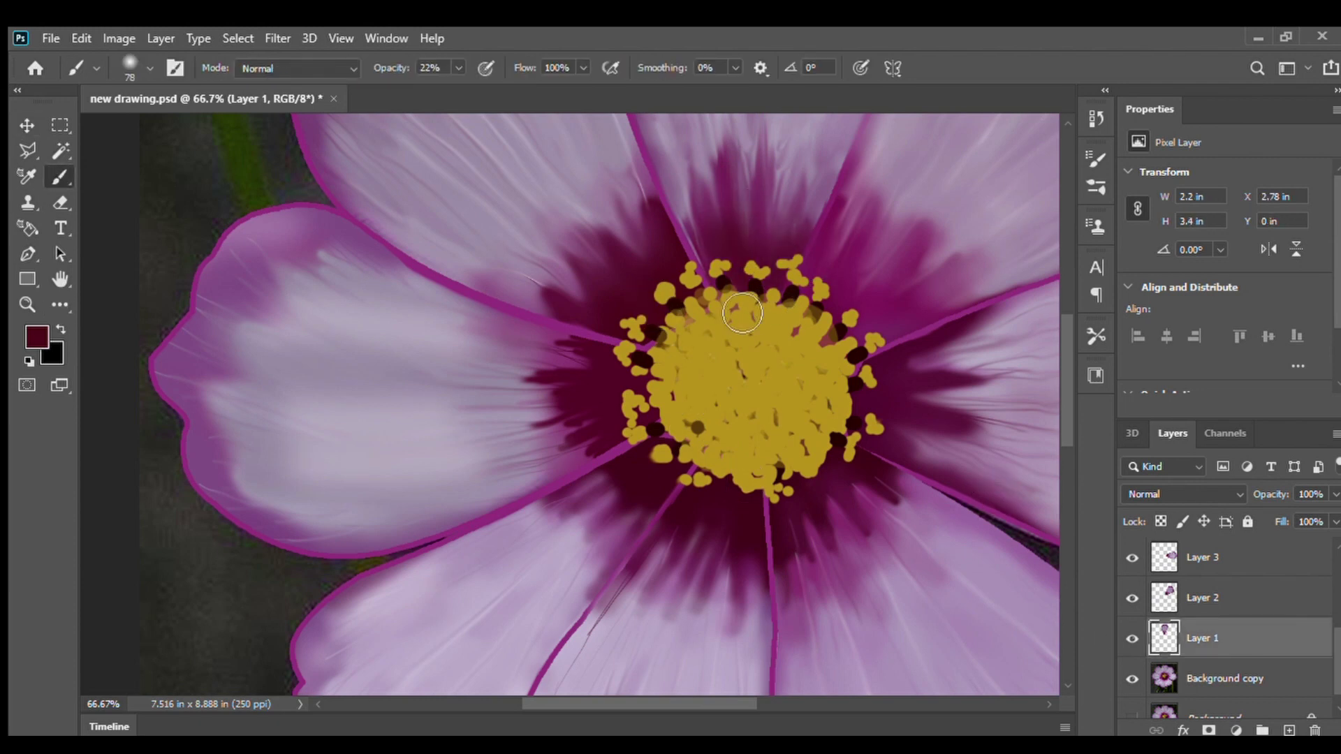
pyautogui.keyDown('ctrl'); pyautogui.click(692, 191); pyautogui.keyUp('ctrl')
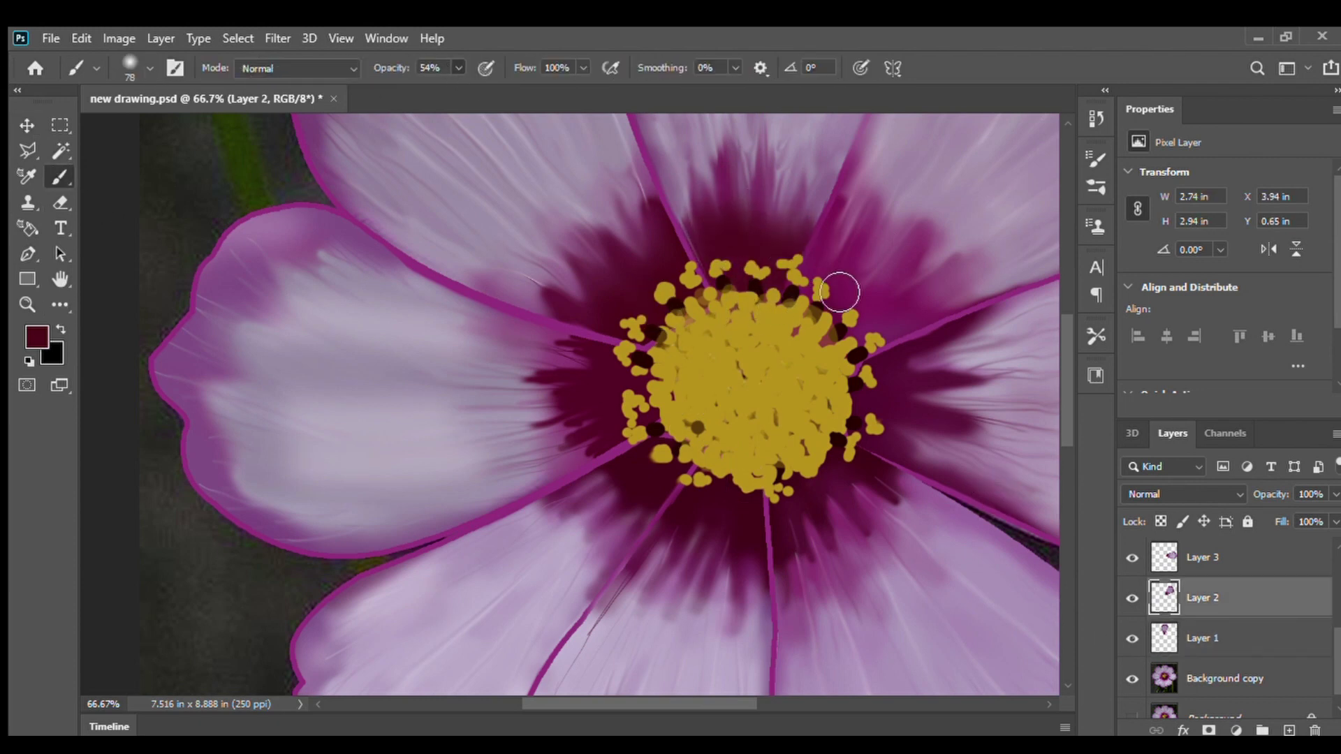
pyautogui.keyDown('ctrl'); pyautogui.click(897, 437); pyautogui.keyUp('ctrl')
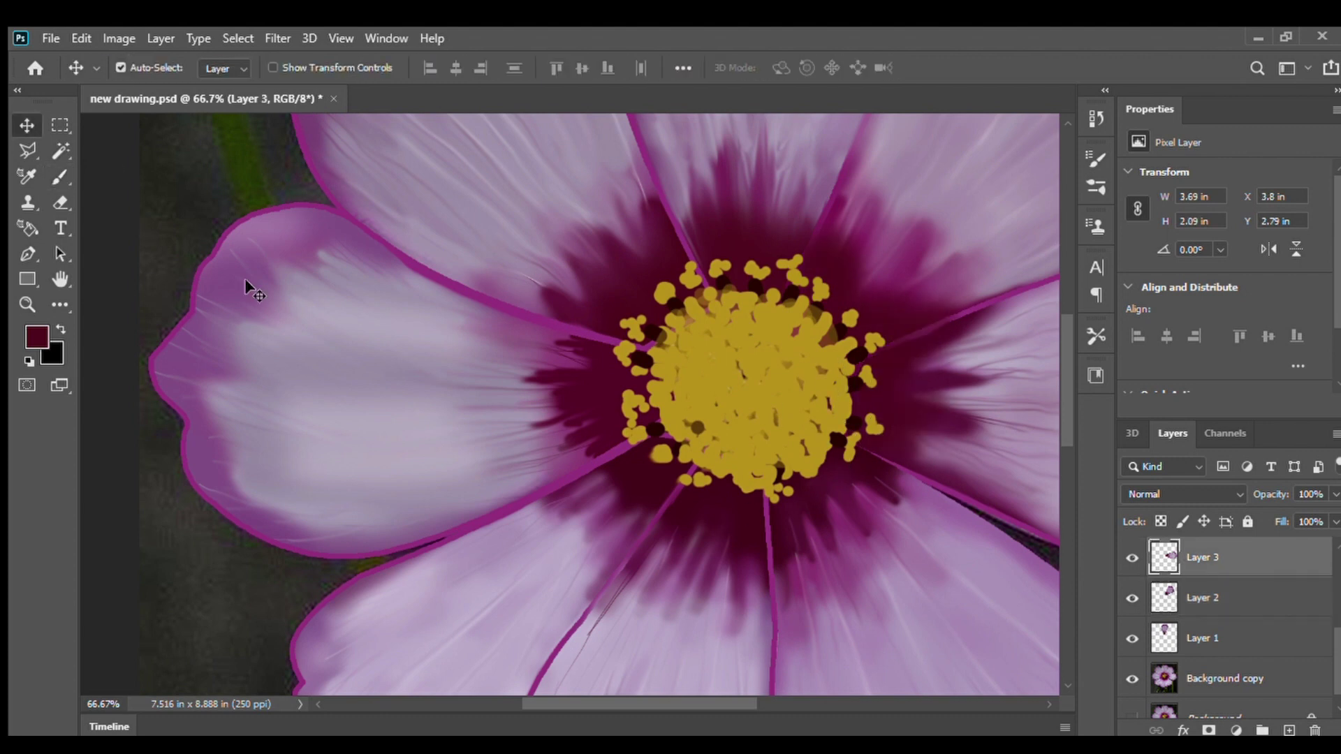
# Hide the Background copy layer so only the painted flower shows, and save the drawing
pyautogui.hotkey('ctrl', 'shift', 'alt', 'n')
pyautogui.hotkey('ctrl', '-')
pyautogui.hotkey('ctrl', '-')
pyautogui.hotkey('ctrl', '-')
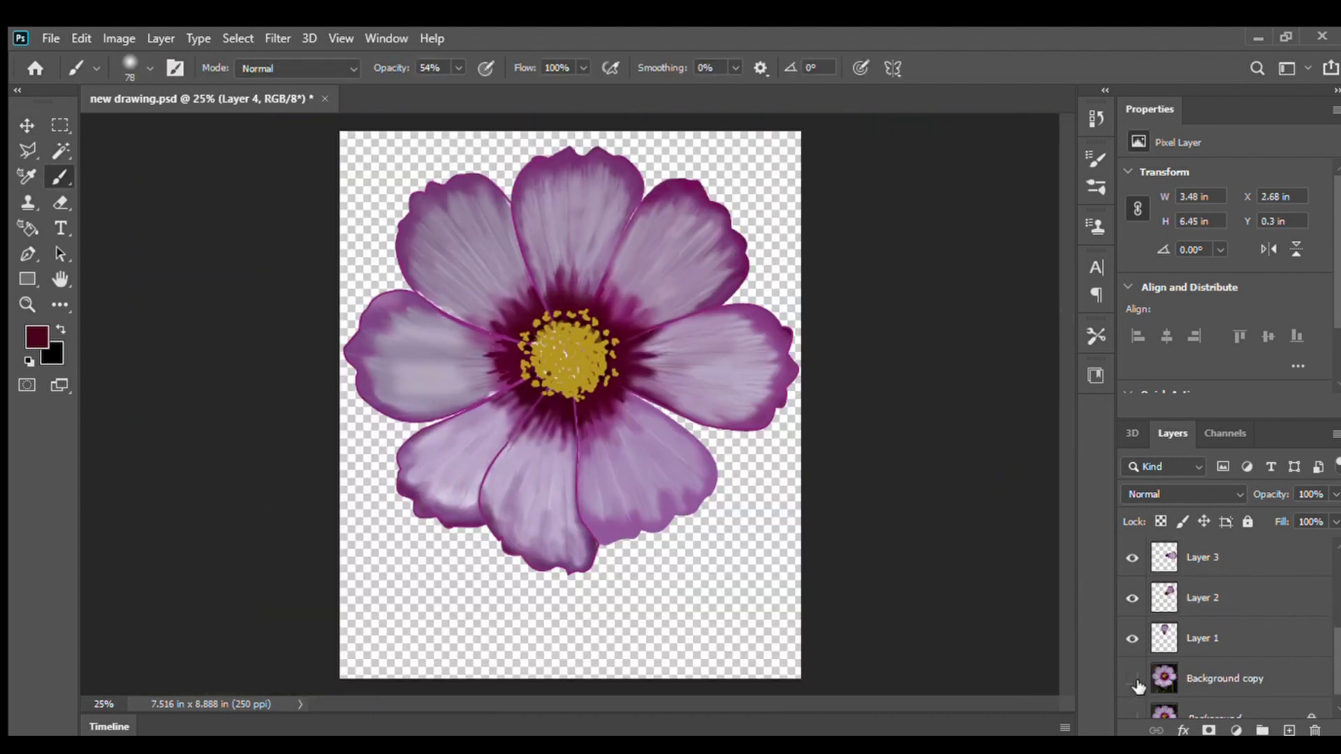
pyautogui.scroll(-1, 1194, 650)
pyautogui.hotkey('ctrl', 's')
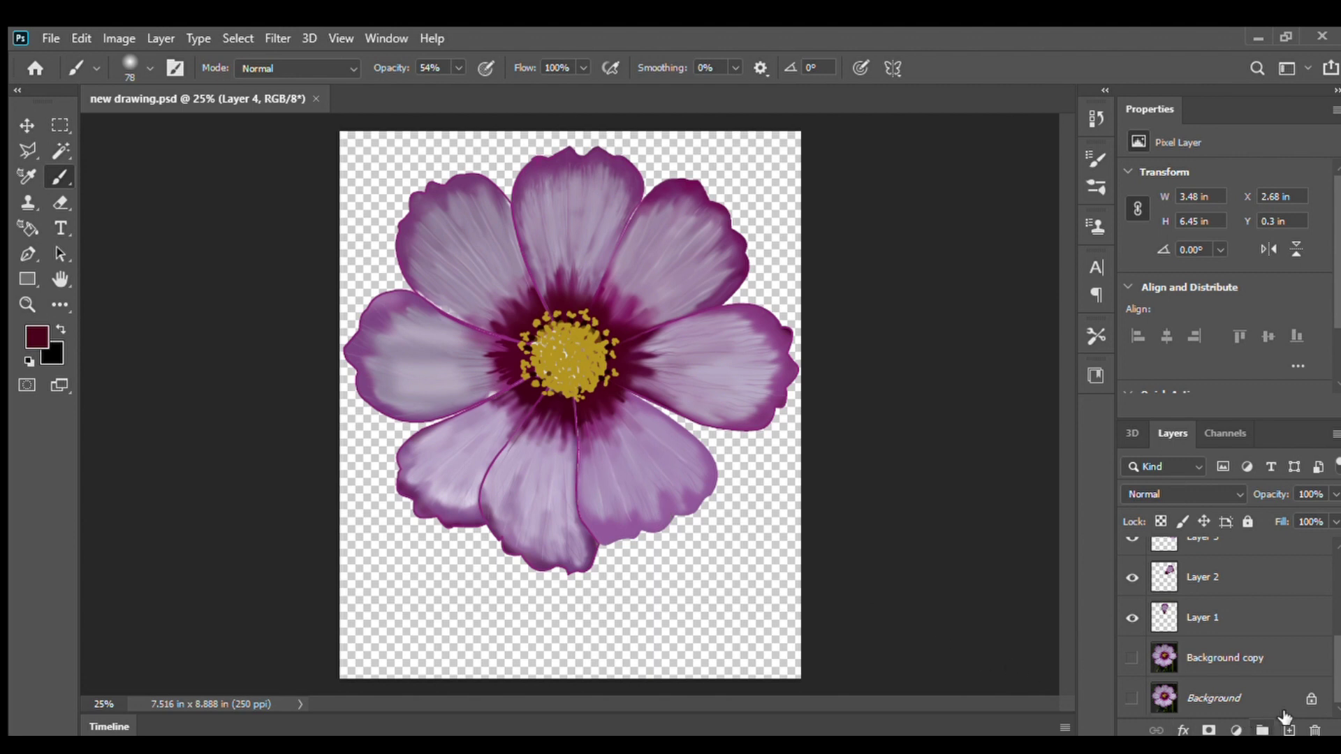
# Add a new layer directly below Layer 1 and fill it with solid black as the flower's background
pyautogui.click(1290, 730)
pyautogui.moveTo(1237, 596); pyautogui.dragTo(1257, 676)
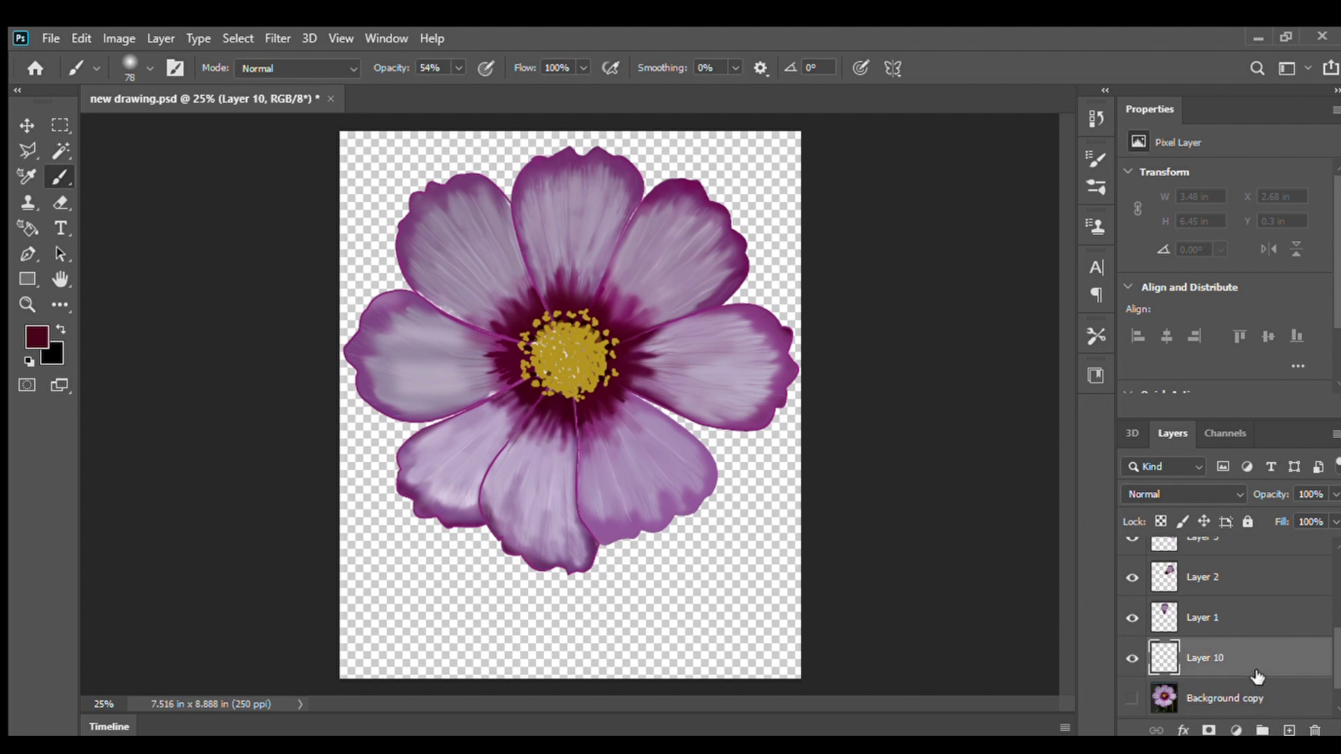
pyautogui.click(57, 329)
pyautogui.press('i')
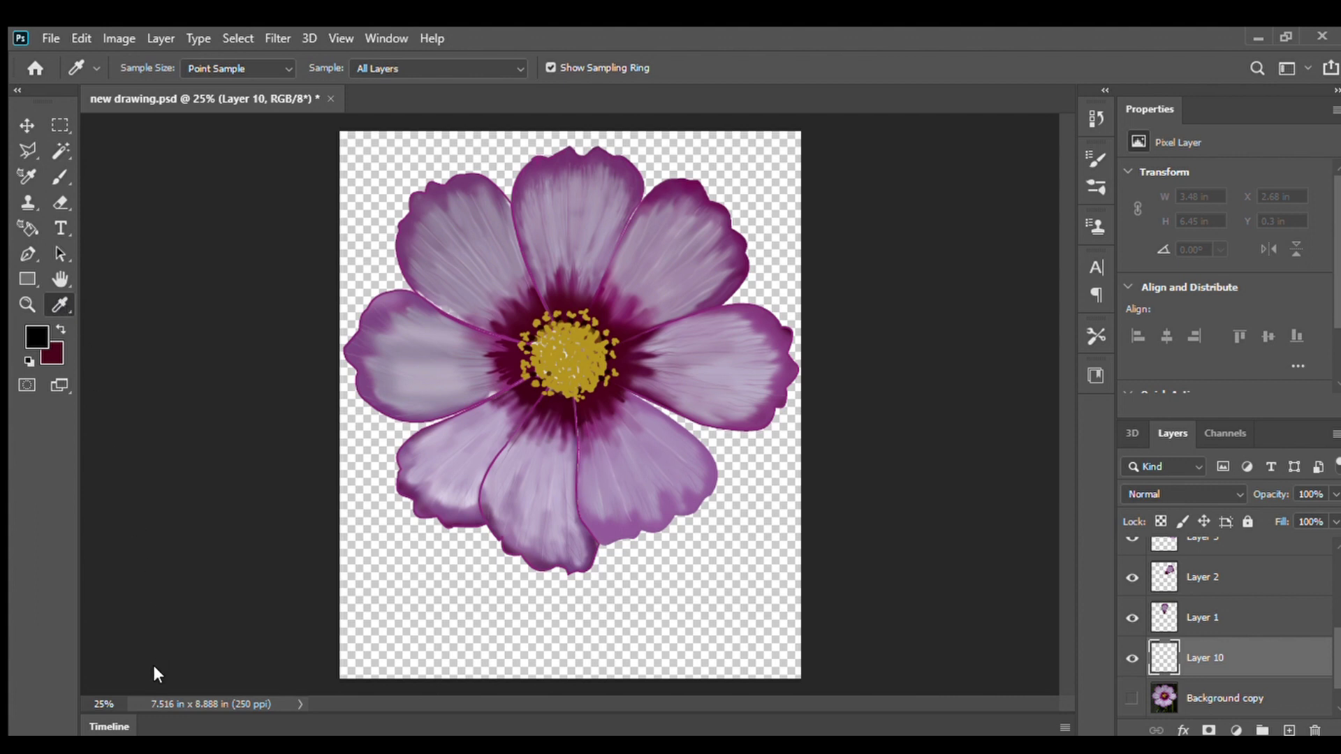
pyautogui.press('g')
pyautogui.click(733, 637)
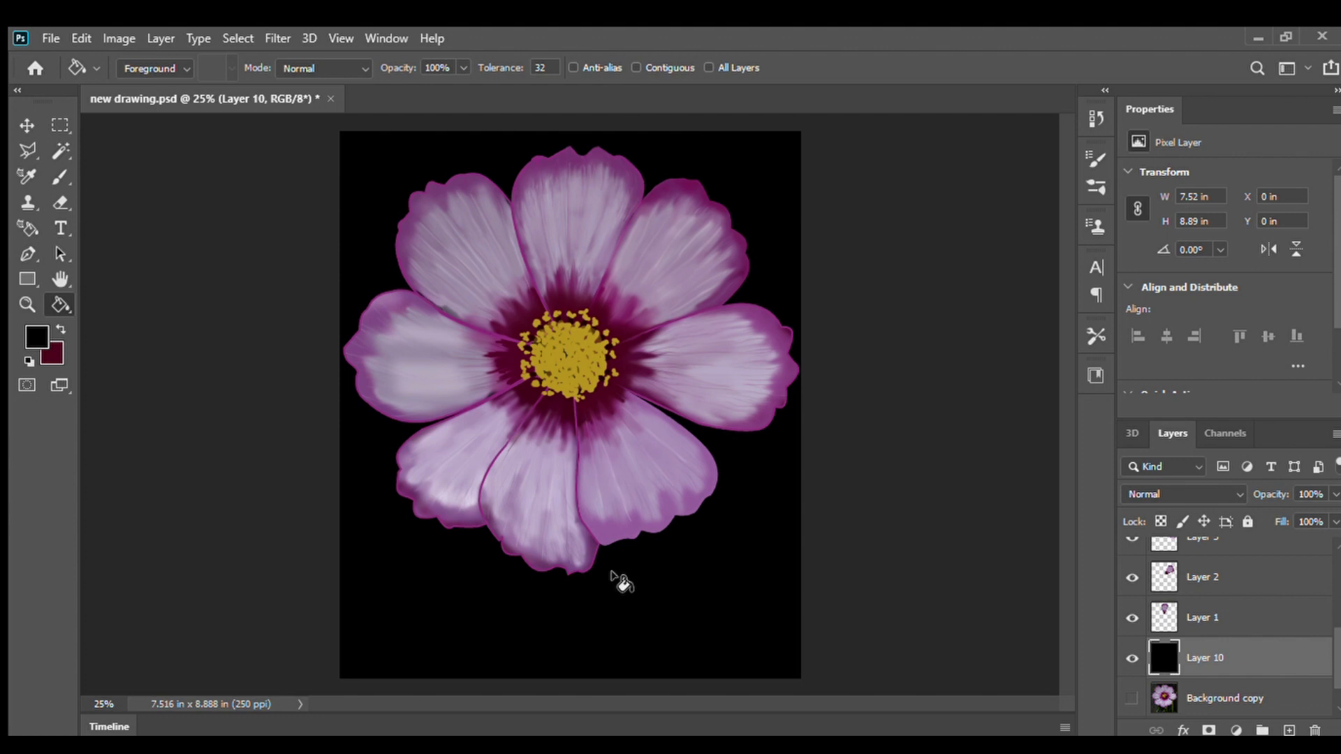
# Examine the flower centre and surrounding petals up close and as a whole against the black background
pyautogui.keyDown('ctrl'); pyautogui.click(602, 373); pyautogui.keyUp('ctrl')
pyautogui.keyDown('ctrl'); pyautogui.click(602, 364); pyautogui.keyUp('ctrl')
pyautogui.keyDown('ctrl'); pyautogui.click(602, 359); pyautogui.keyUp('ctrl')
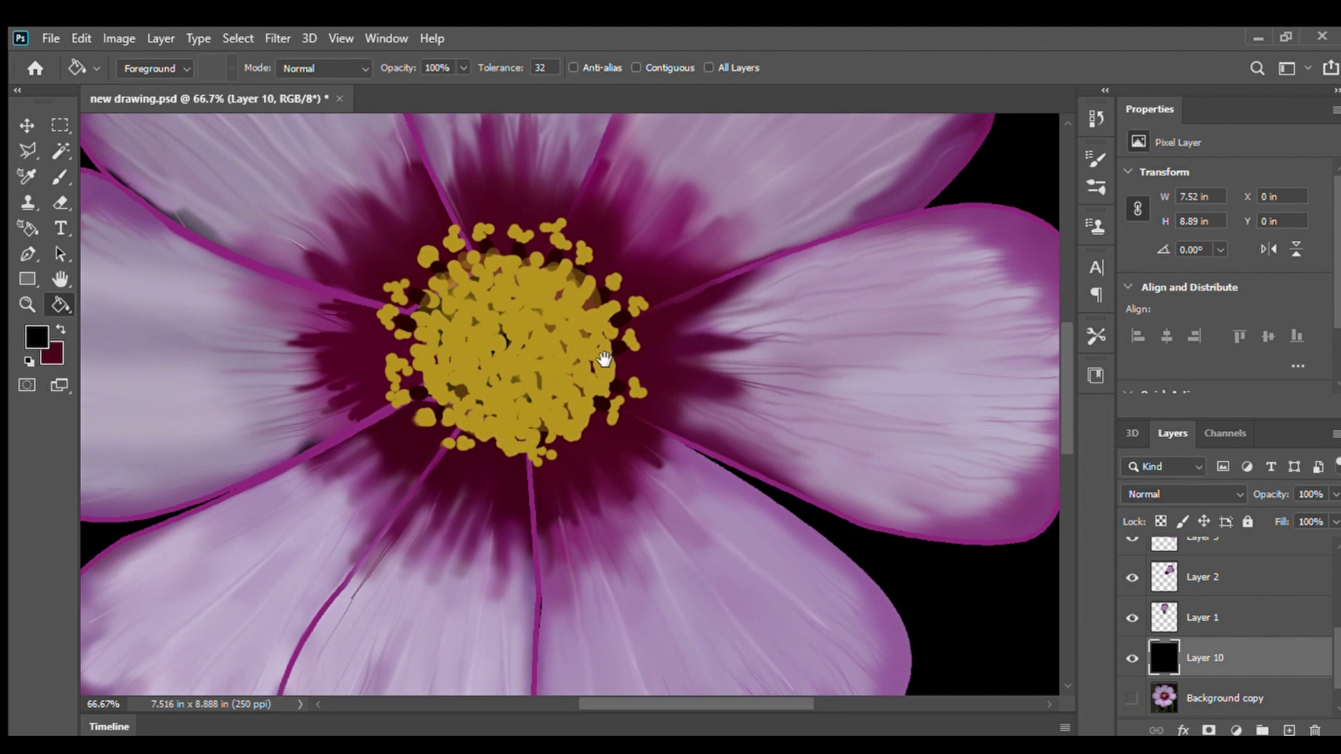
pyautogui.keyDown('alt'); pyautogui.click(603, 360); pyautogui.keyUp('alt')
pyautogui.keyDown('alt'); pyautogui.click(601, 358); pyautogui.keyUp('alt')
pyautogui.keyDown('ctrl'); pyautogui.keyDown('alt'); pyautogui.click(602, 357); pyautogui.keyUp('alt'); pyautogui.keyUp('ctrl')
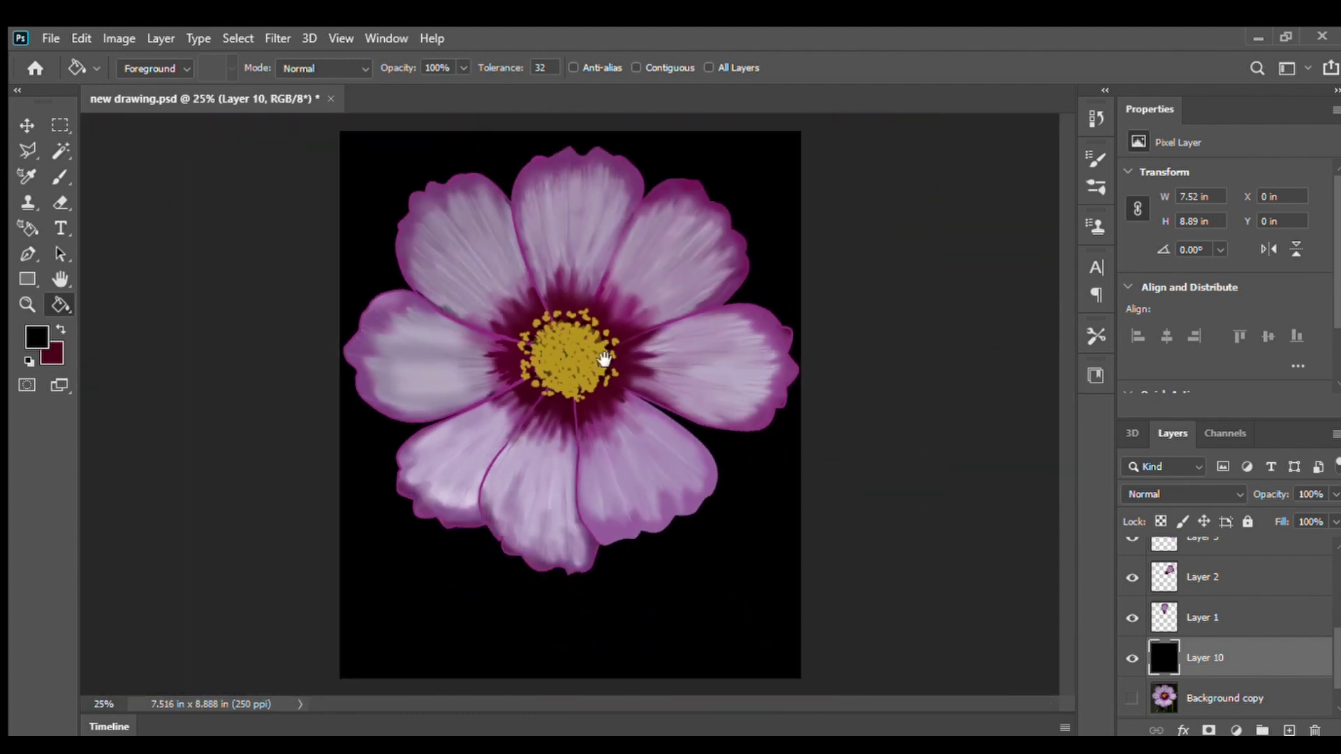
pyautogui.keyDown('ctrl'); pyautogui.click(602, 351); pyautogui.keyUp('ctrl')
pyautogui.keyDown('ctrl'); pyautogui.click(598, 349); pyautogui.keyUp('ctrl')
pyautogui.keyDown('ctrl'); pyautogui.keyDown('alt'); pyautogui.click(596, 354); pyautogui.keyUp('alt'); pyautogui.keyUp('ctrl')
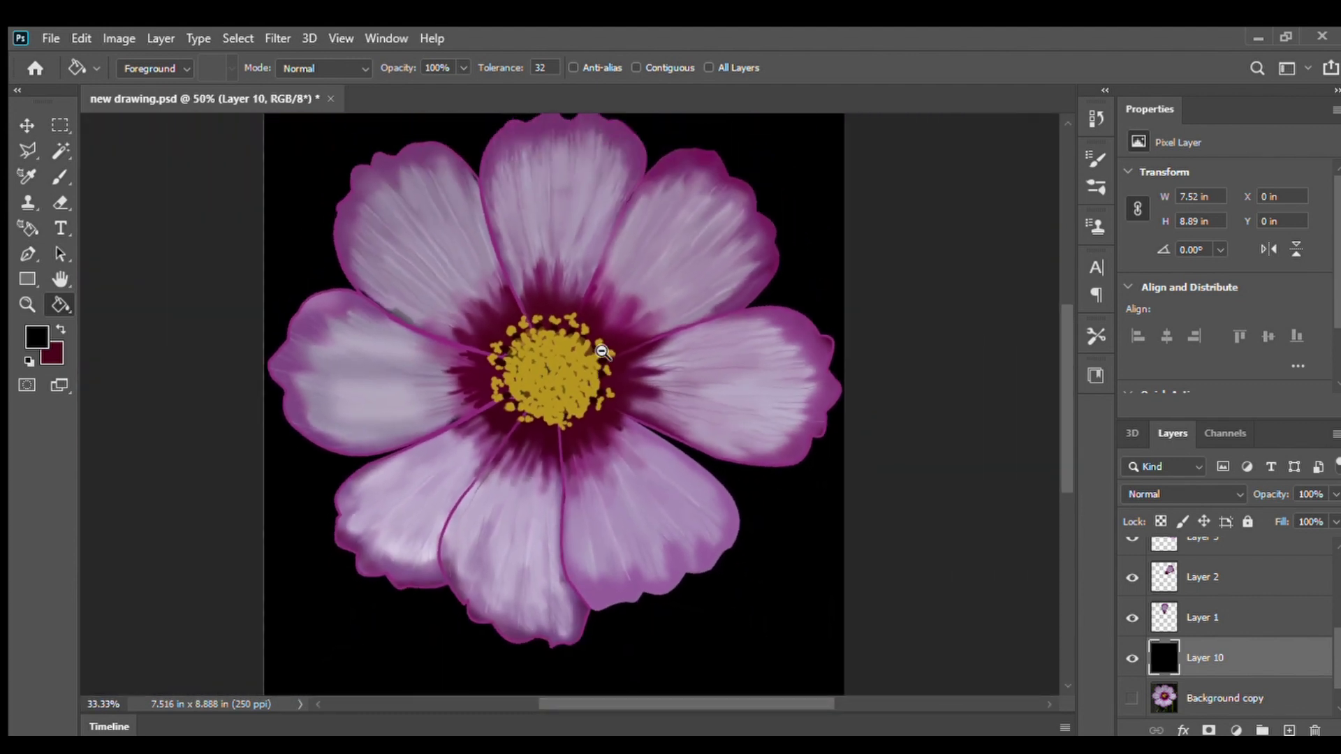
pyautogui.keyDown('ctrl'); pyautogui.keyDown('alt'); pyautogui.click(597, 354); pyautogui.keyUp('alt'); pyautogui.keyUp('ctrl')
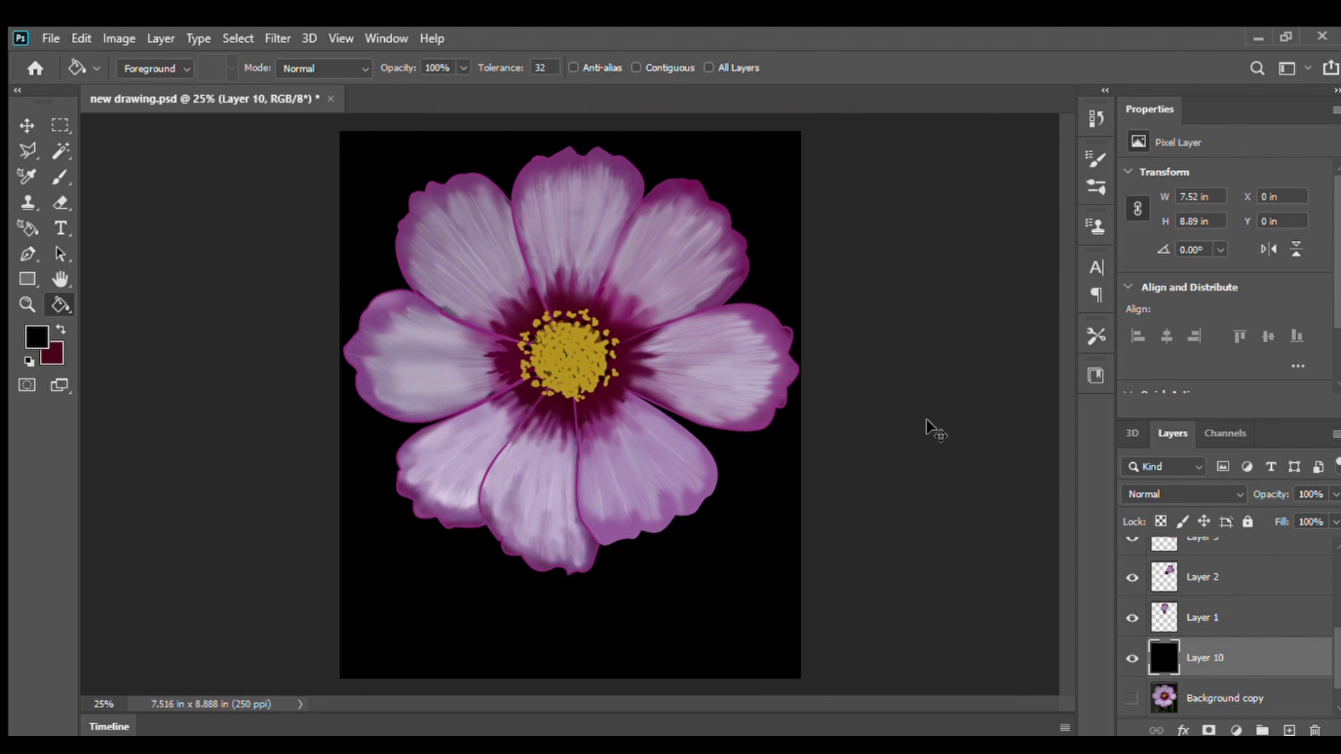
# Save the drawing with its black background
pyautogui.hotkey('ctrl', 's')
pyautogui.click(902, 703)
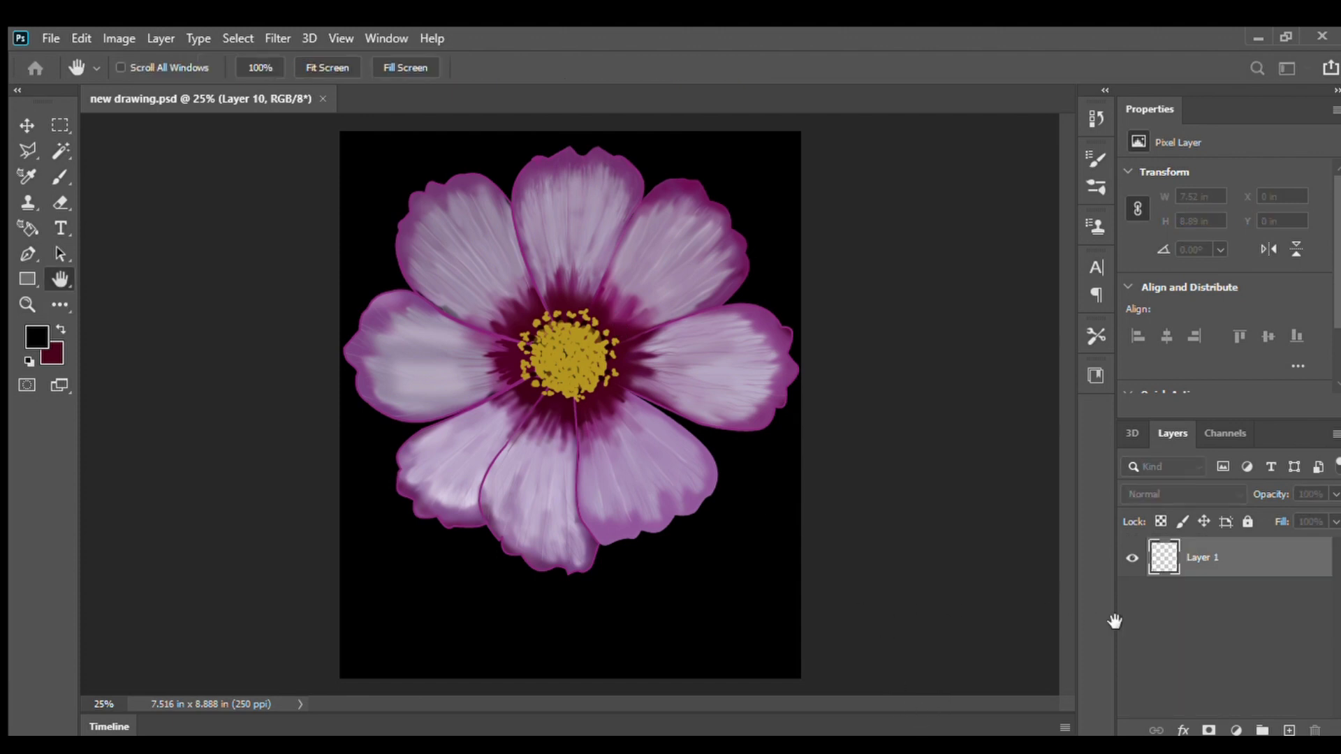
pyautogui.click(787, 179)
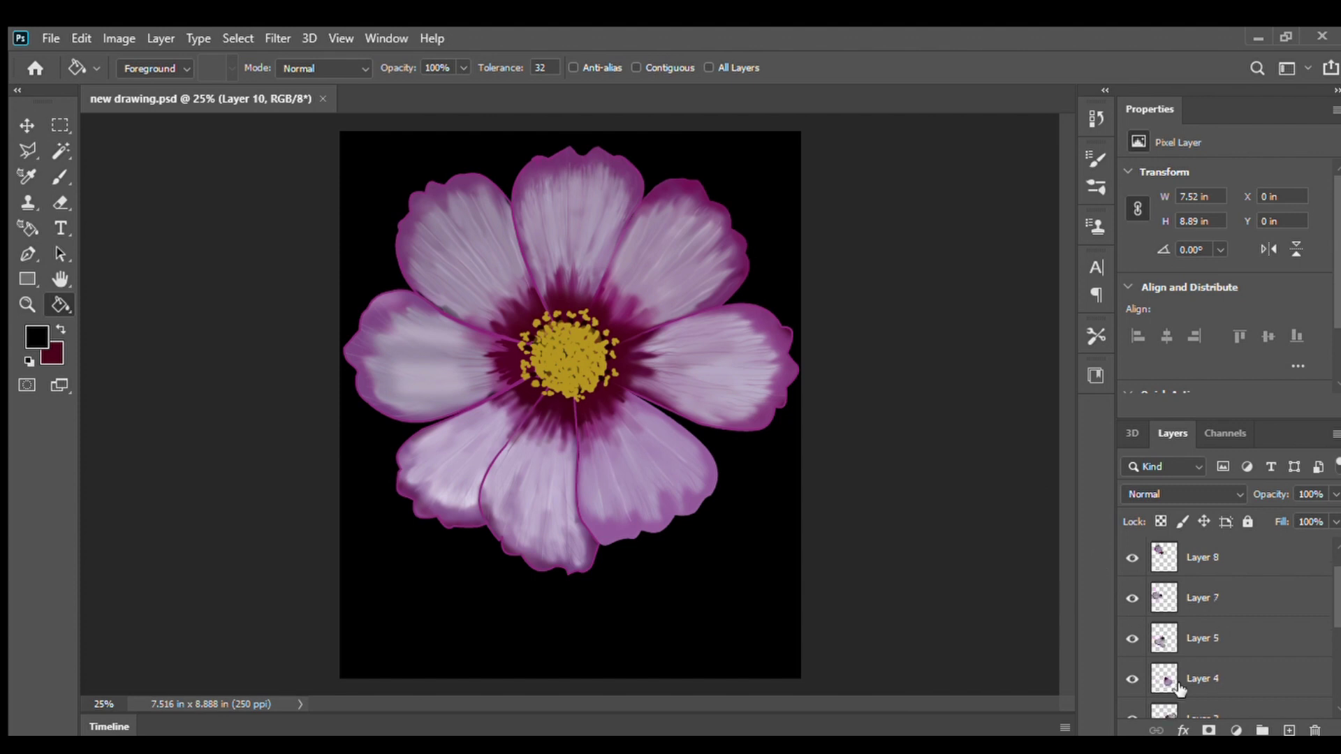
# Hide the black Layer 10 and start saving the flower on a transparent background as a separate file
pyautogui.scroll(-3, 1146, 689)
pyautogui.click(1132, 679)
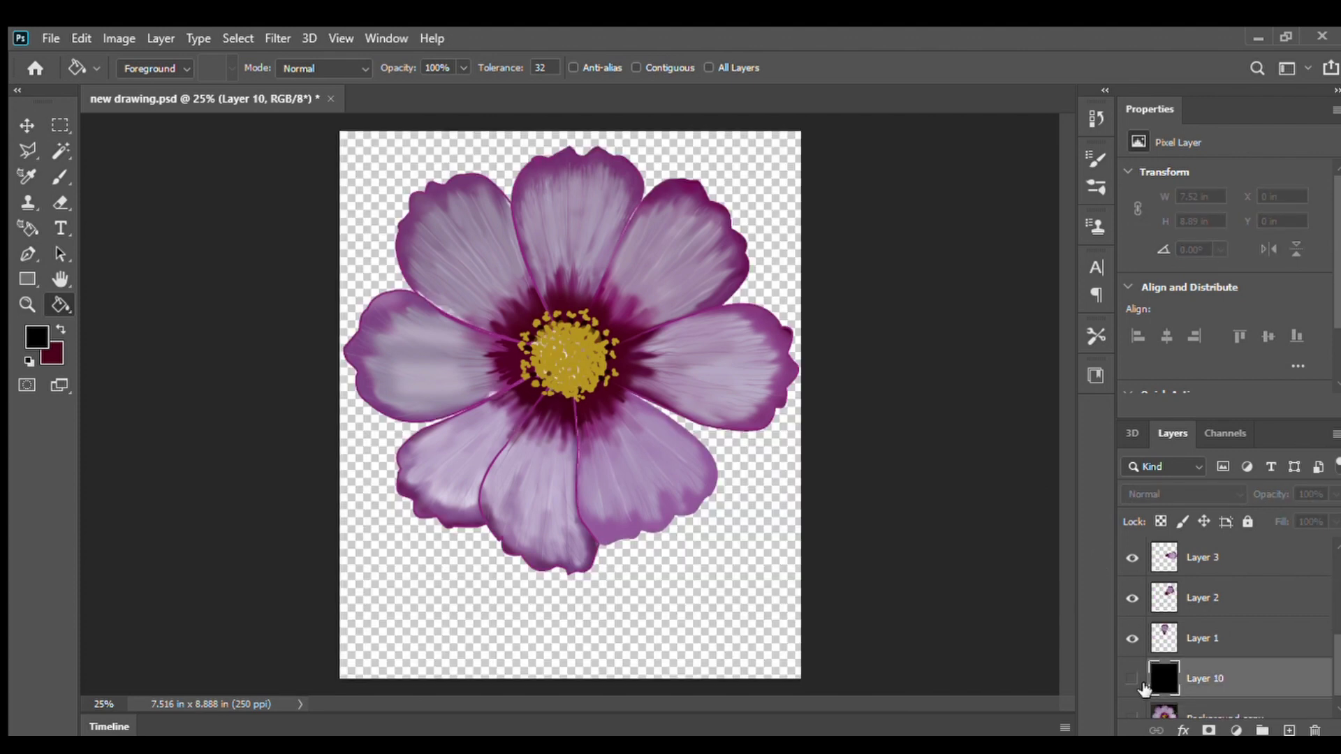
pyautogui.scroll(-1, 1143, 690)
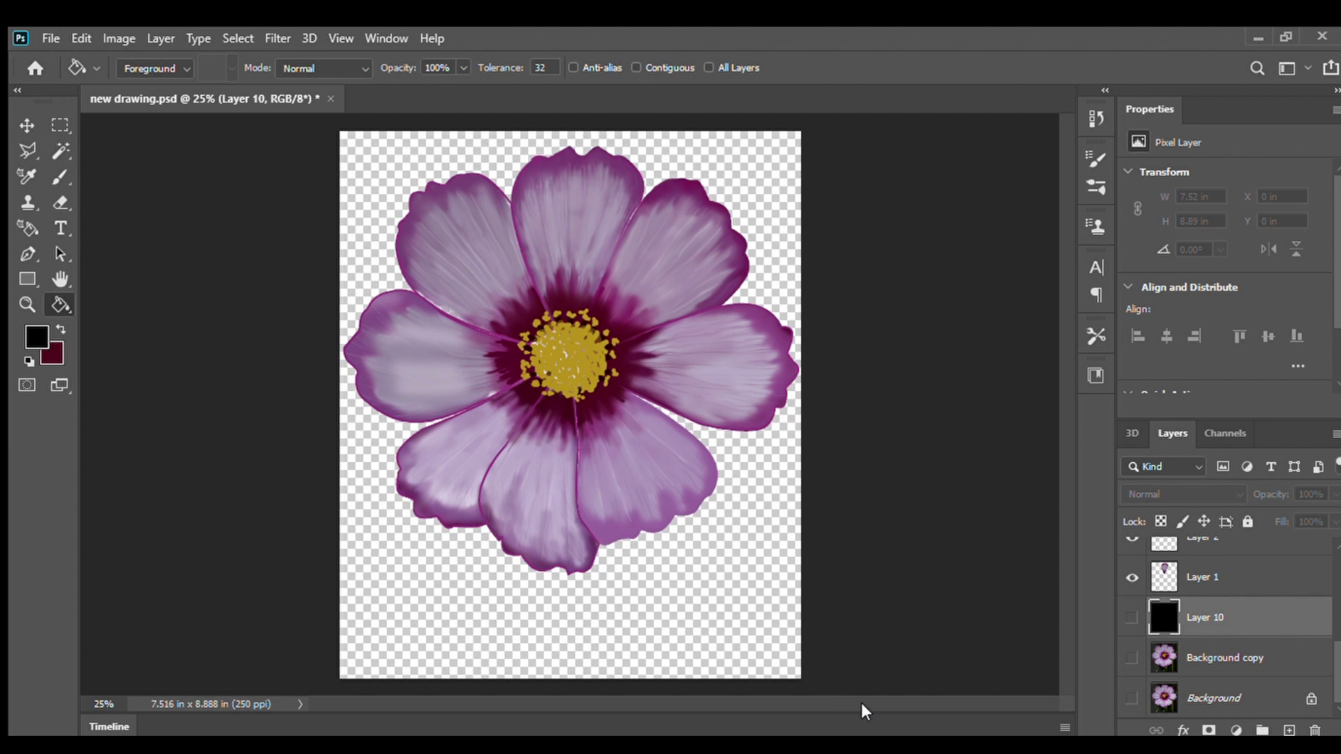
pyautogui.hotkey('ctrl', 'shift', 's')
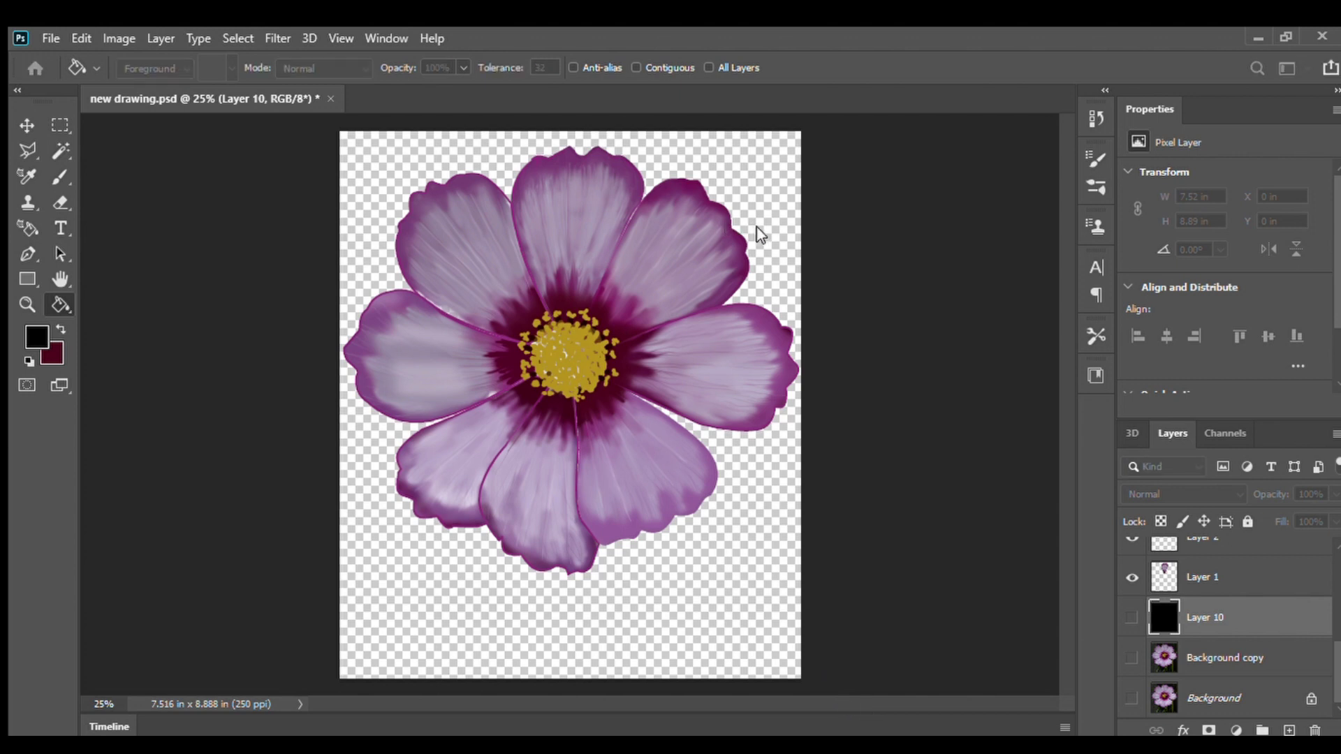